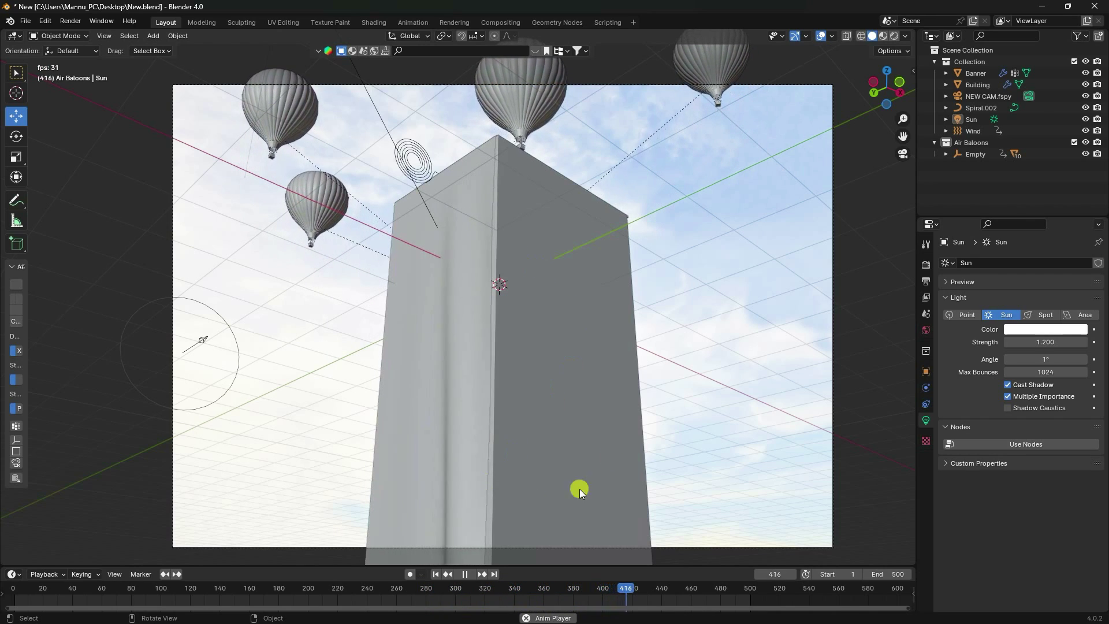
# Stop the animation and preview the finished scene in material and rendered shading, scrubbing back to frame 59
pyautogui.click(465, 573)
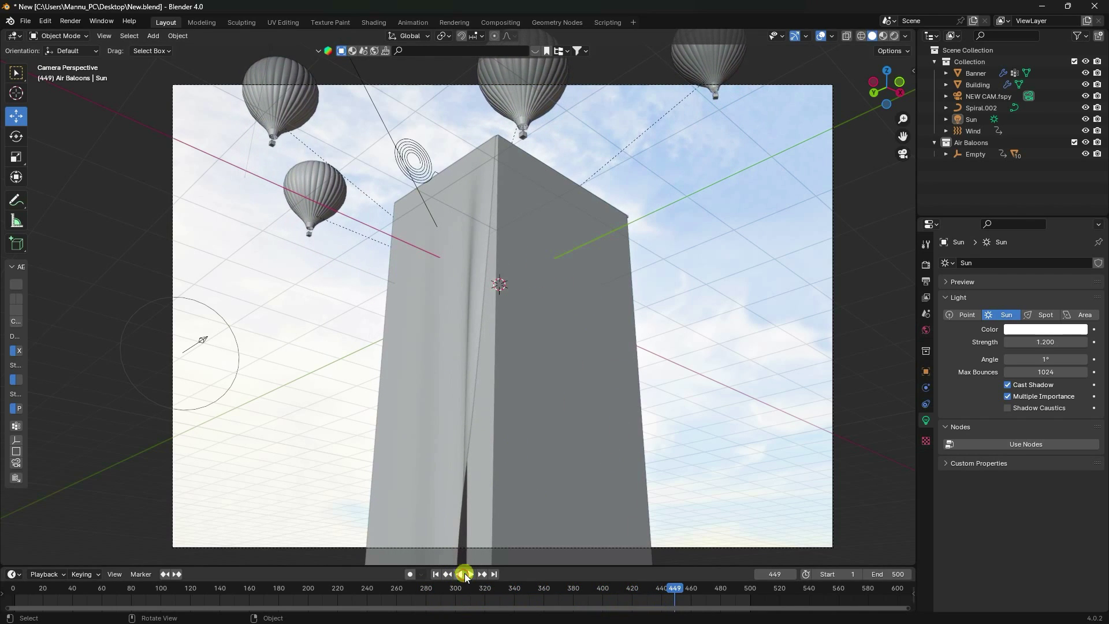
pyautogui.click(884, 36)
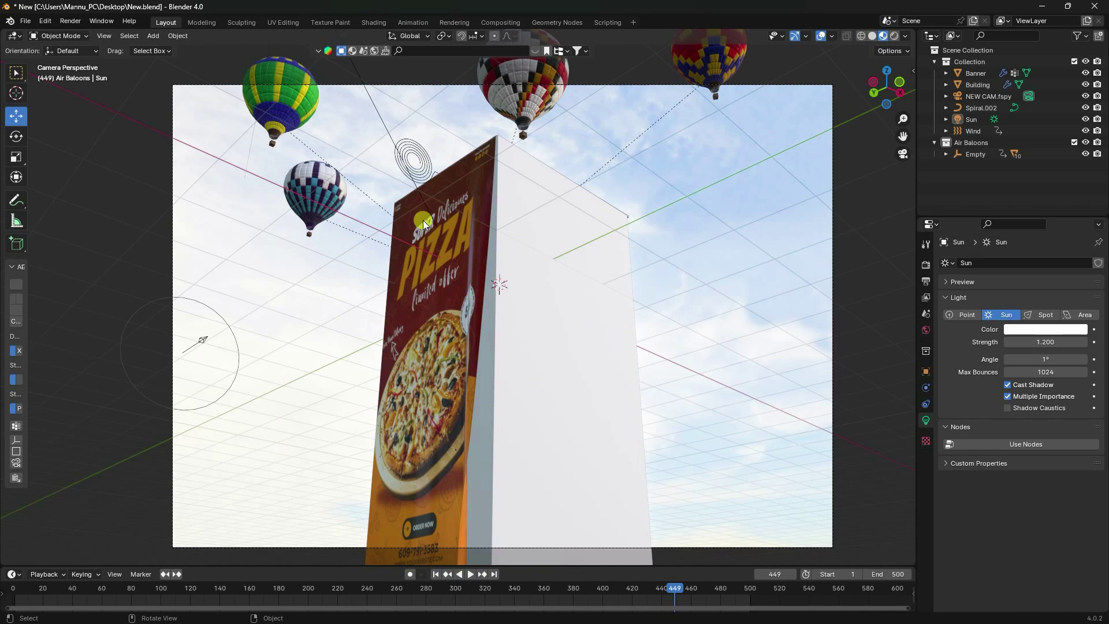
pyautogui.click(894, 36)
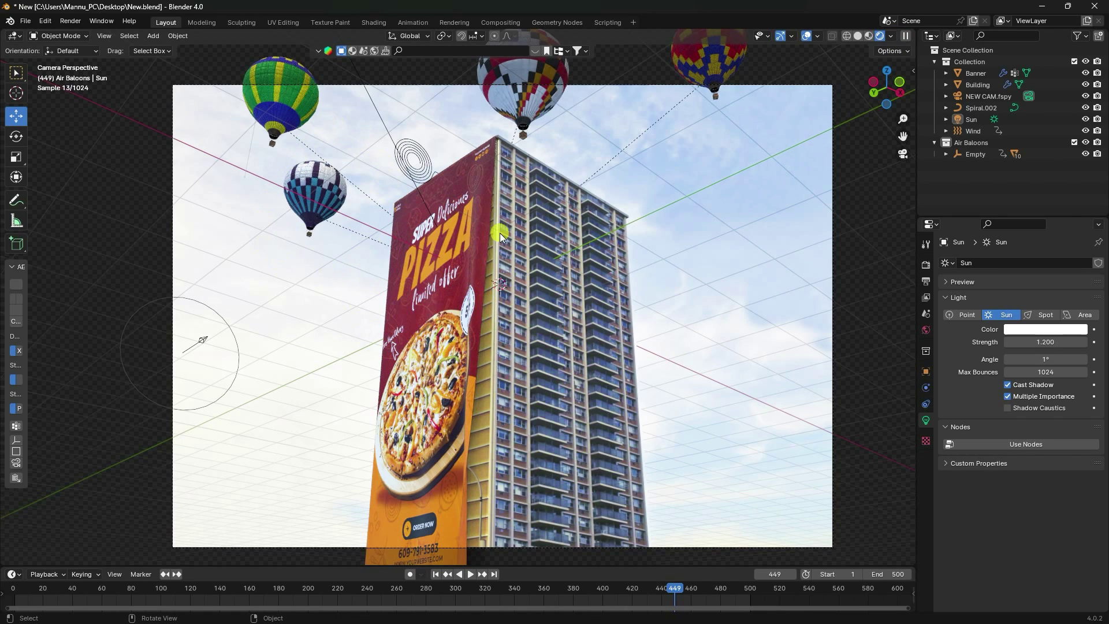
pyautogui.moveTo(483, 589); pyautogui.dragTo(100, 571)
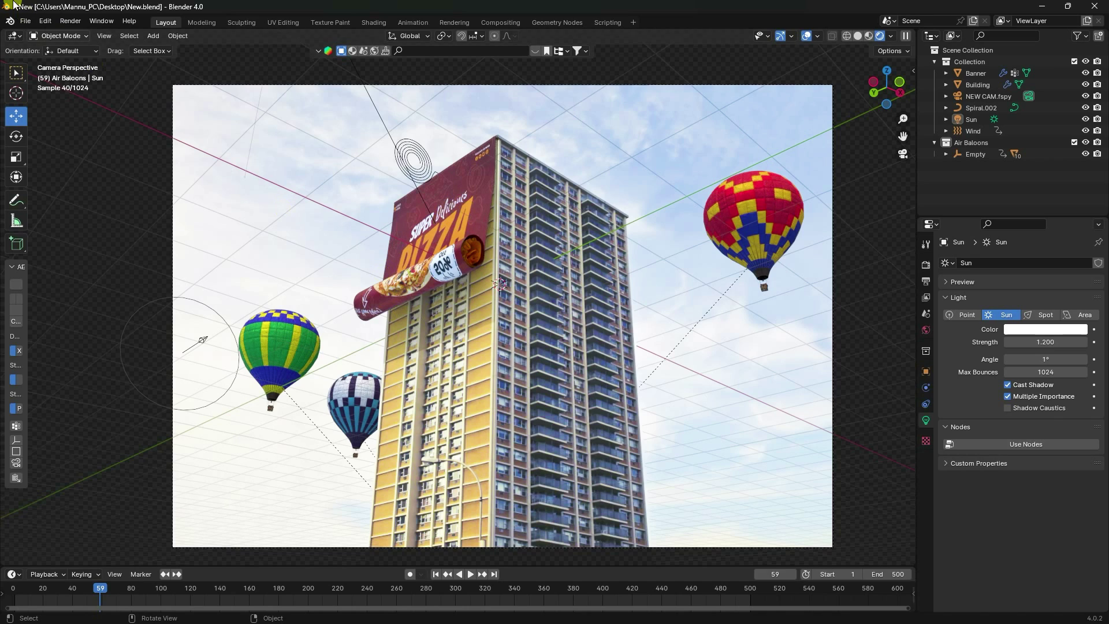
# Start a new scene without saving the current file, and delete all its default objects
pyautogui.click(25, 20)
pyautogui.moveTo(39, 36)
pyautogui.click(187, 33)
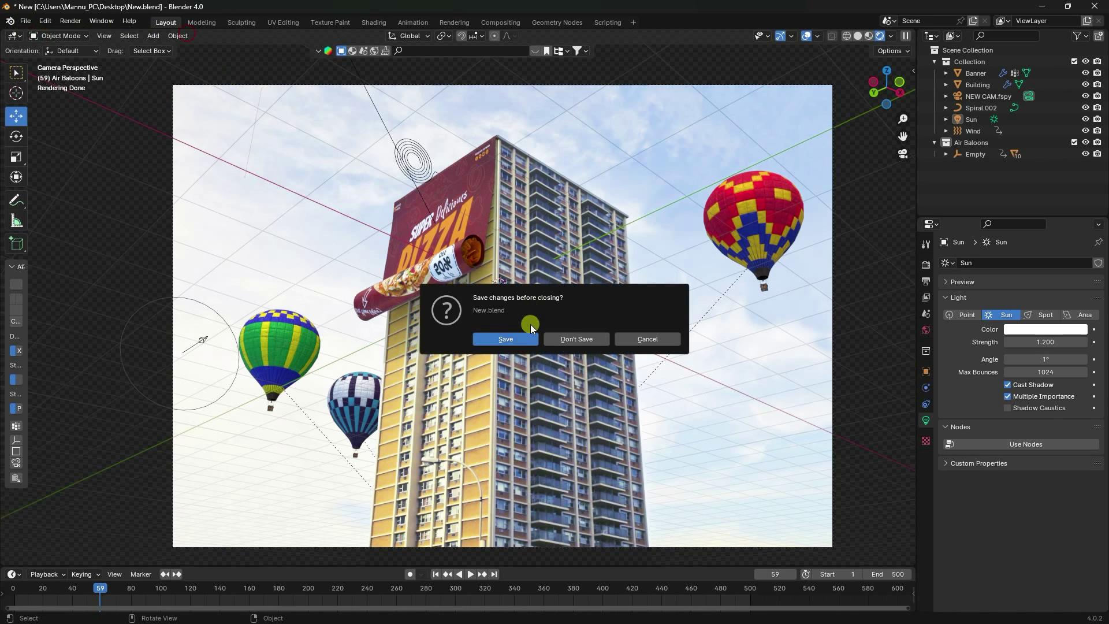
pyautogui.click(565, 340)
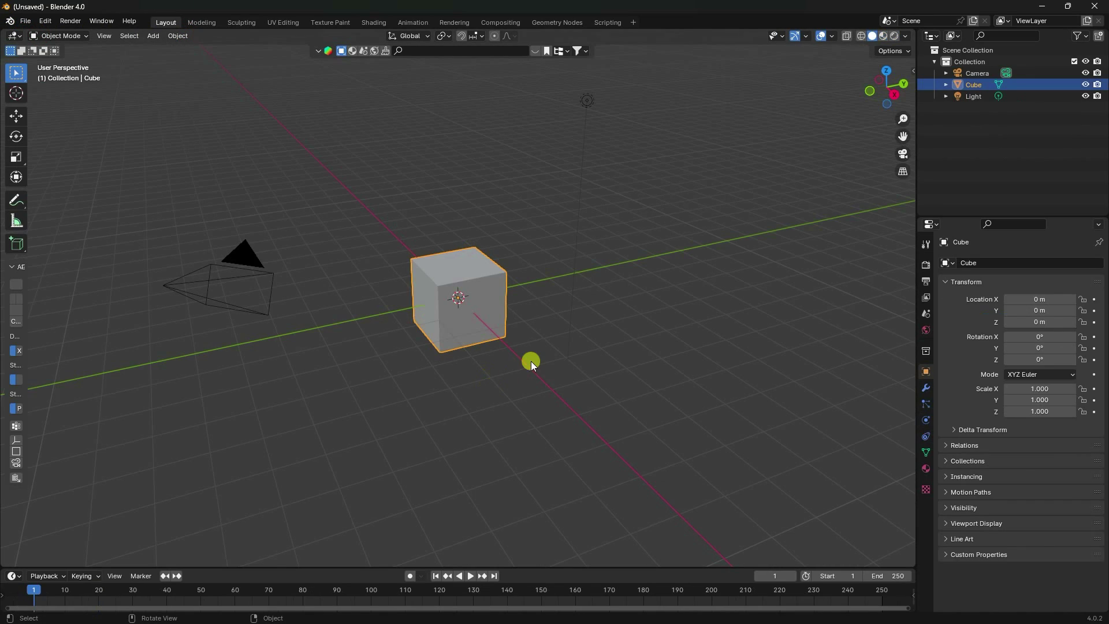
pyautogui.moveTo(146, 189); pyautogui.dragTo(712, 398)
pyautogui.press('Delete')
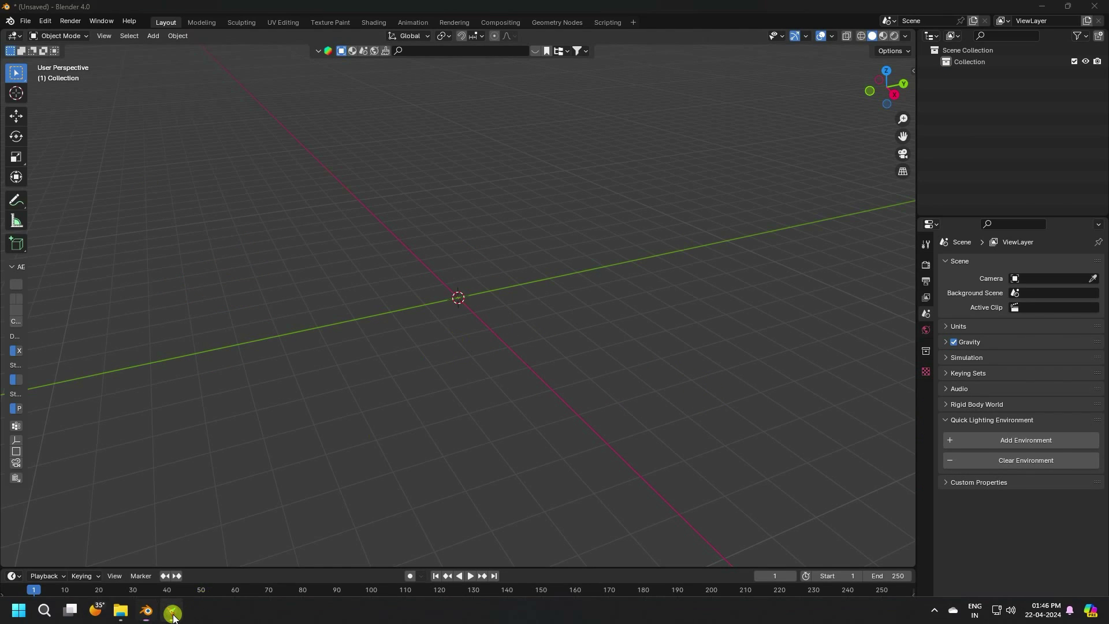
# Switch to fSpy and load the building picture Image from the Blender Banner Vfx folder
pyautogui.click(172, 611)
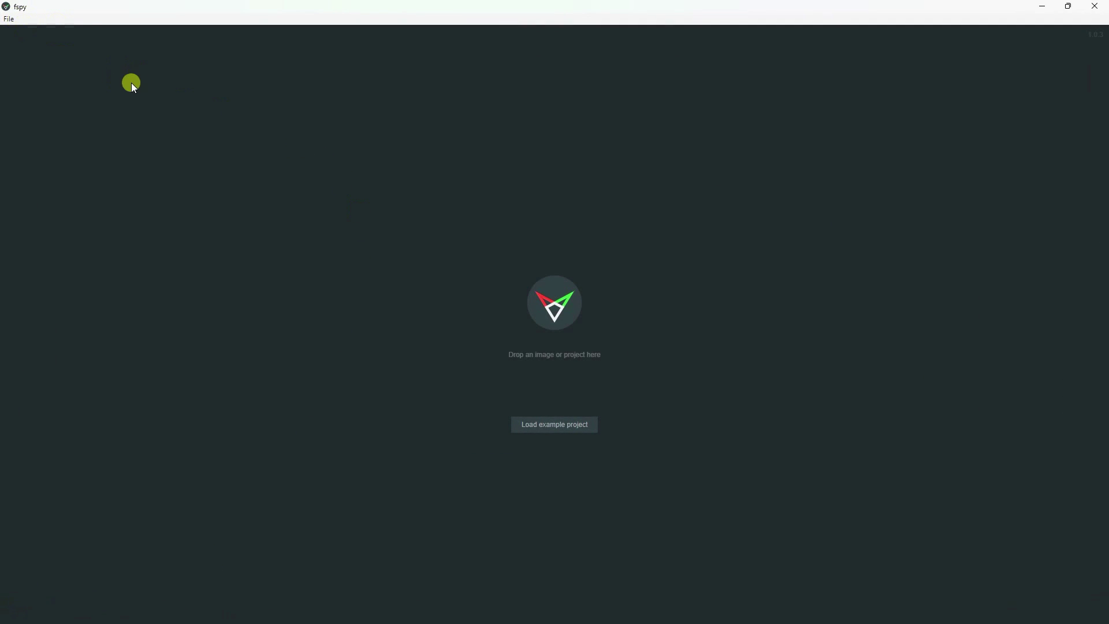
pyautogui.click(122, 609)
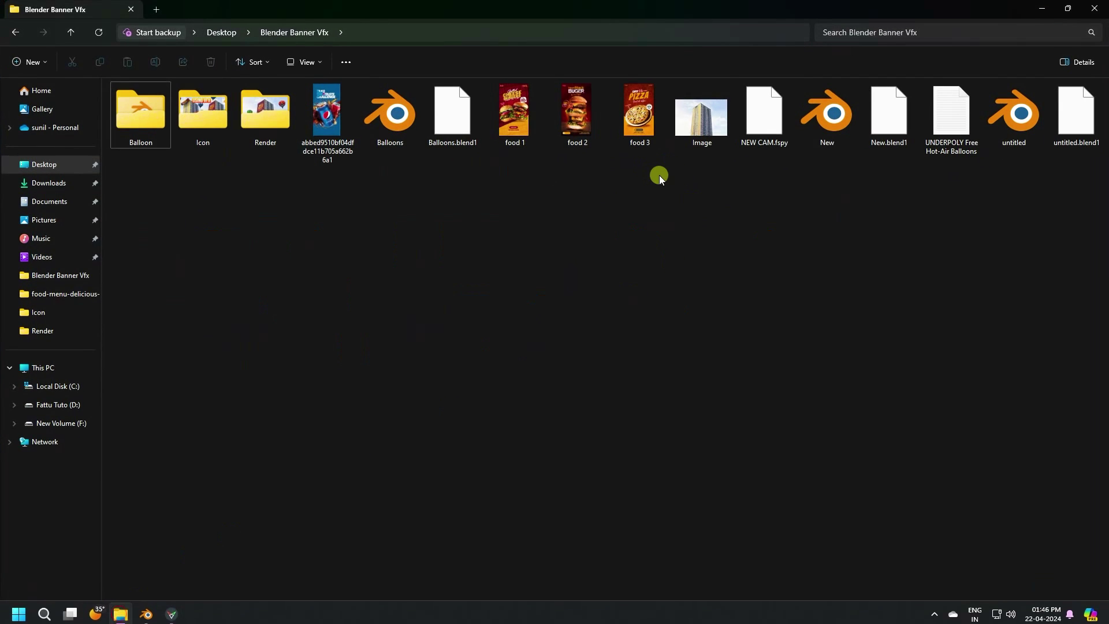
pyautogui.click(696, 121)
pyautogui.moveTo(698, 130); pyautogui.dragTo(477, 364)
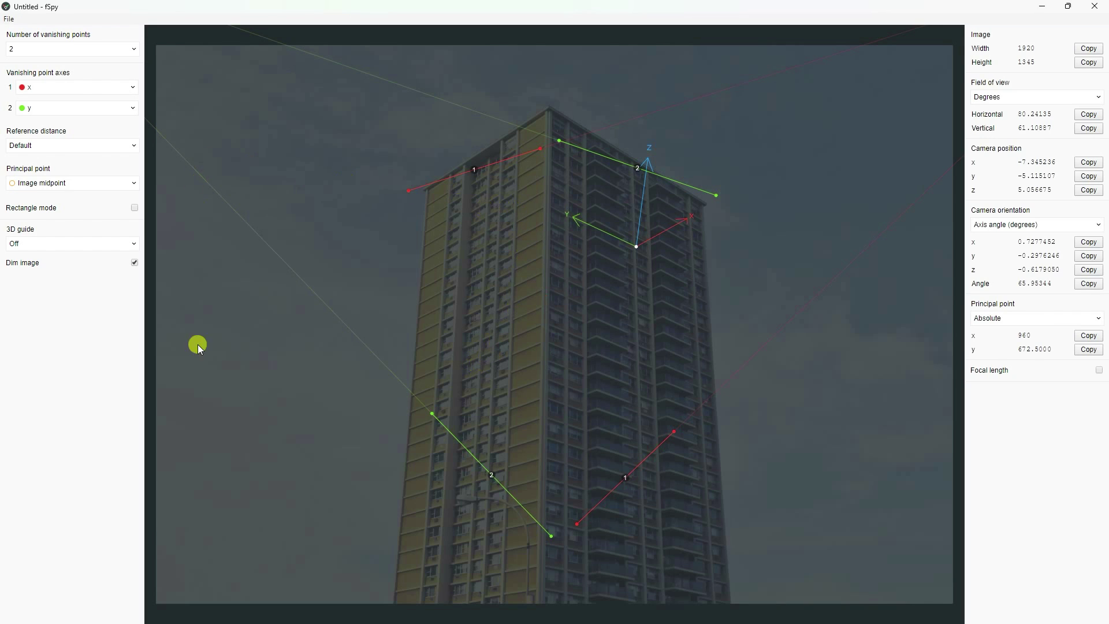
# Switch to Blender and add a reference cube with the Move tool active to check the axis directions
pyautogui.click(146, 611)
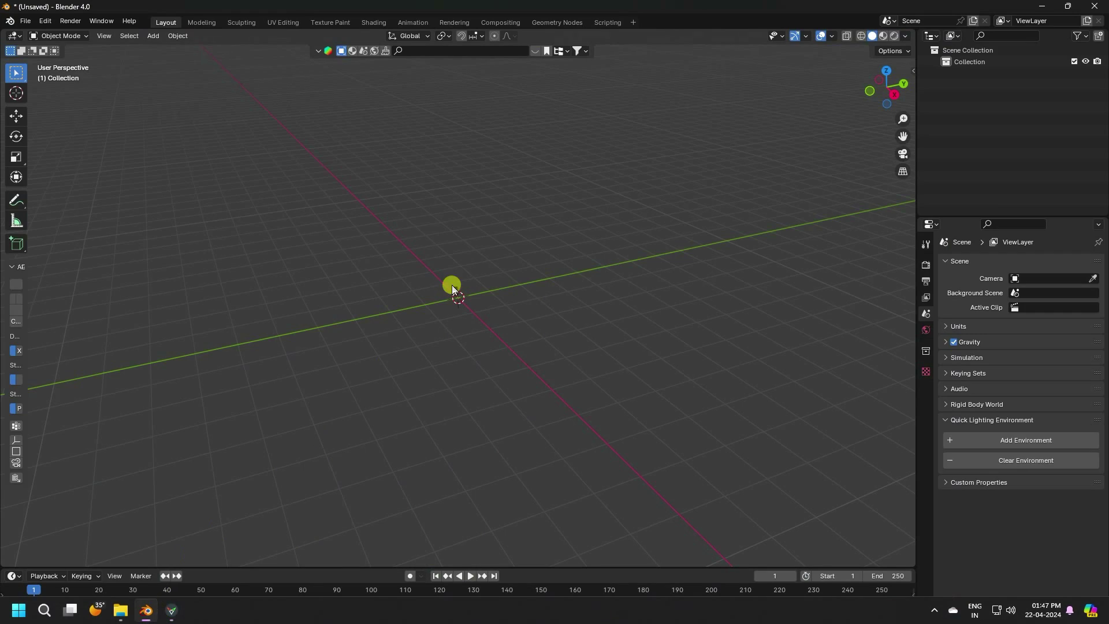
pyautogui.click(16, 117)
pyautogui.click(147, 37)
pyautogui.moveTo(173, 49)
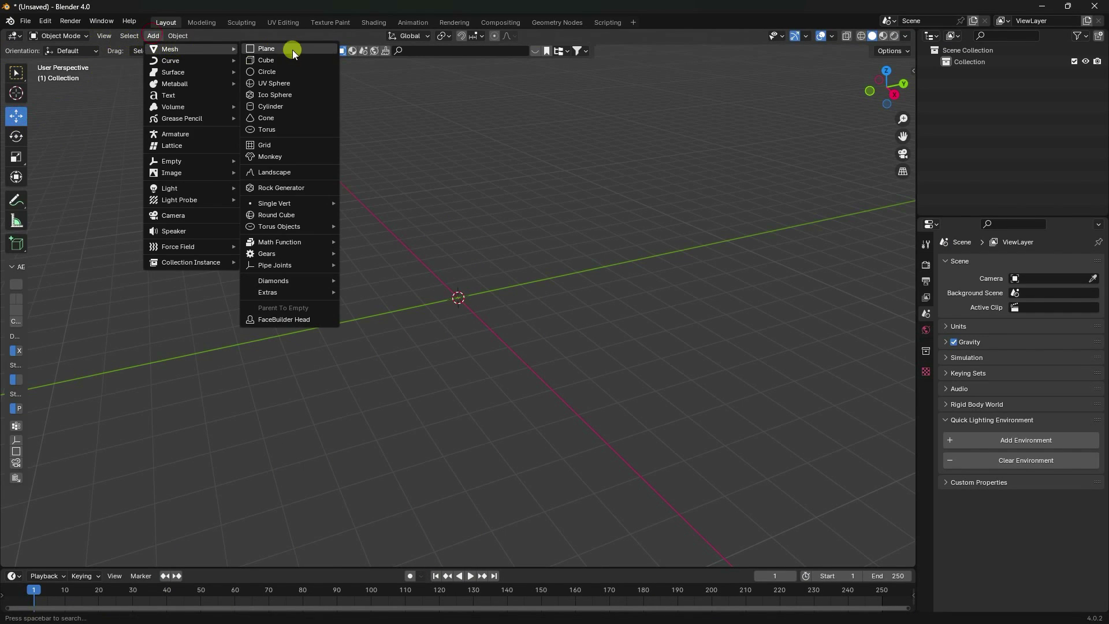
pyautogui.click(279, 60)
pyautogui.scroll(3, 382, 234)
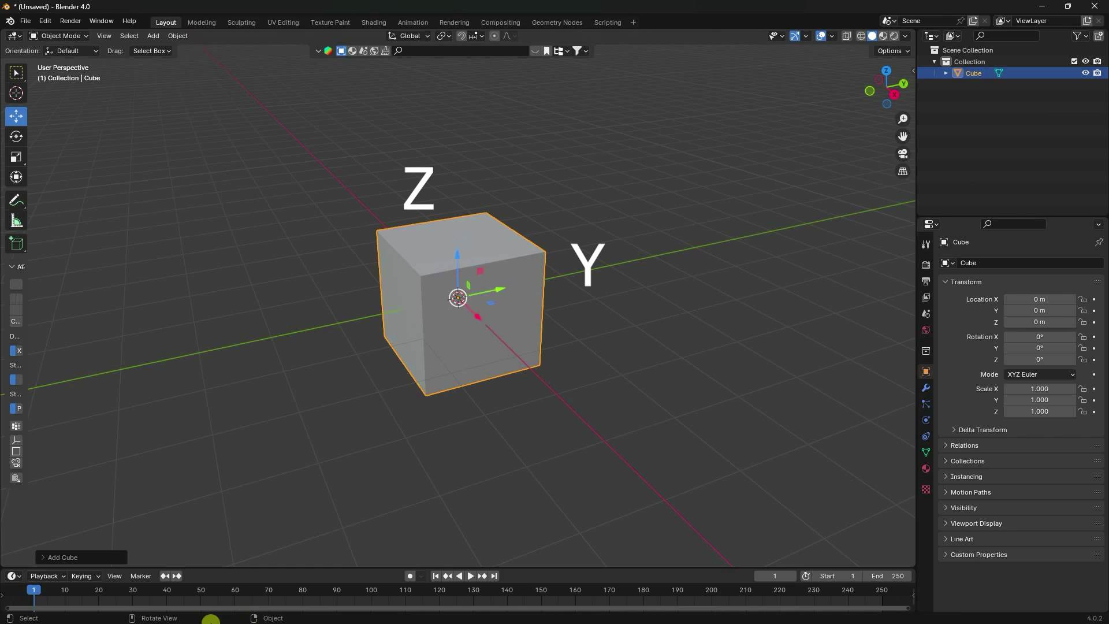
# Switch to fSpy and assign vanishing point axis 1 to y and axis 2 to z
pyautogui.click(170, 618)
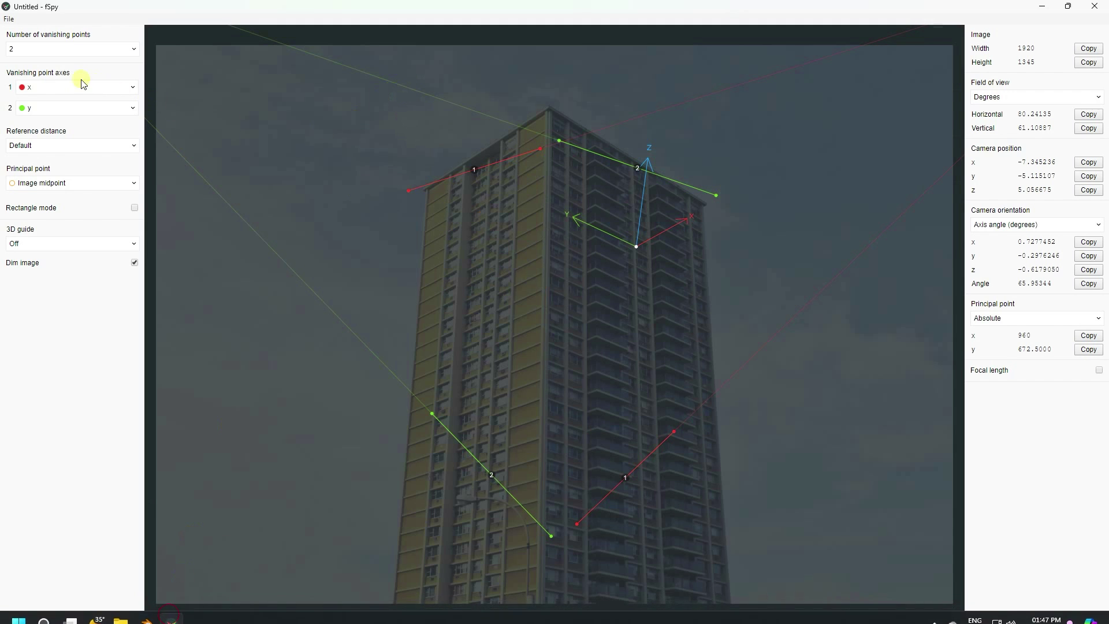
pyautogui.click(34, 88)
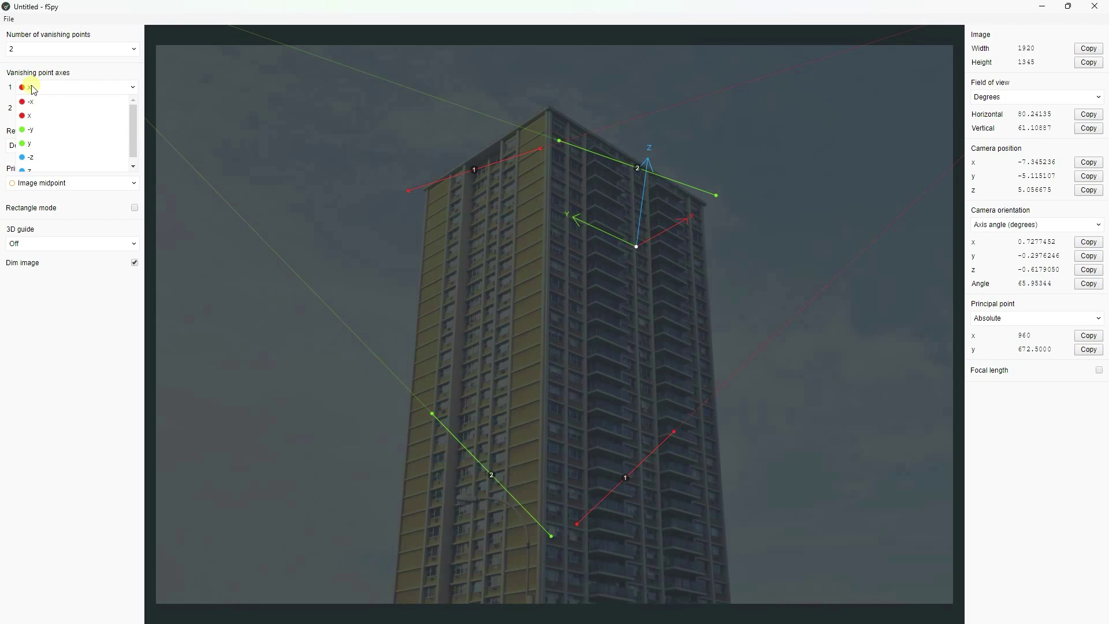
pyautogui.click(29, 143)
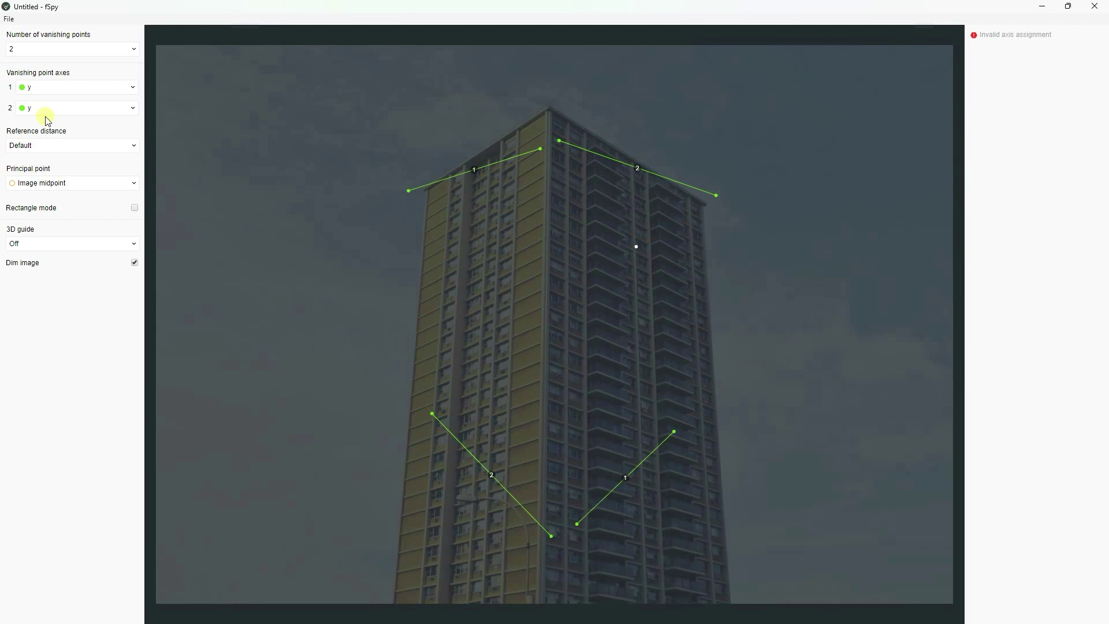
pyautogui.click(40, 114)
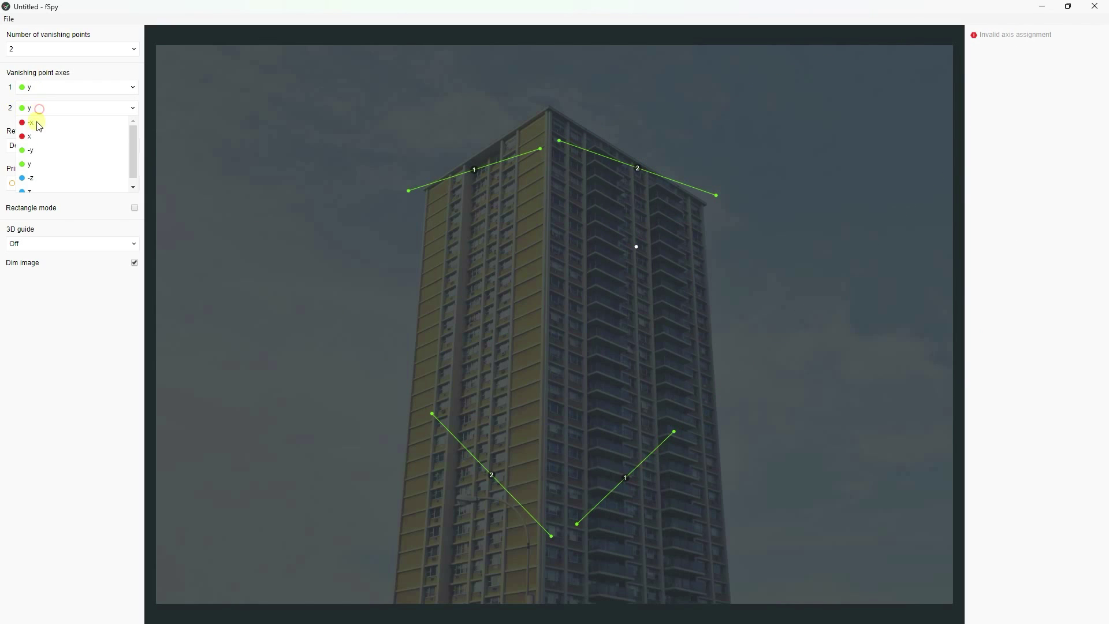
pyautogui.click(30, 185)
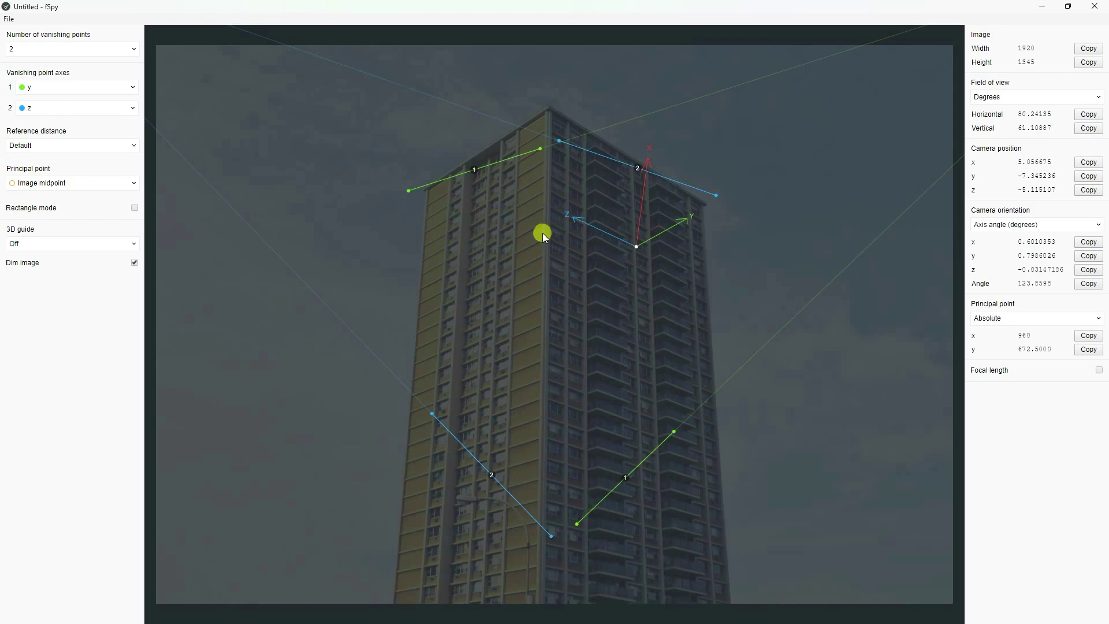
# Align one z line with the building's near vertical corner and one y line with the yellow facade's roof edge
pyautogui.moveTo(558, 139); pyautogui.dragTo(546, 108)
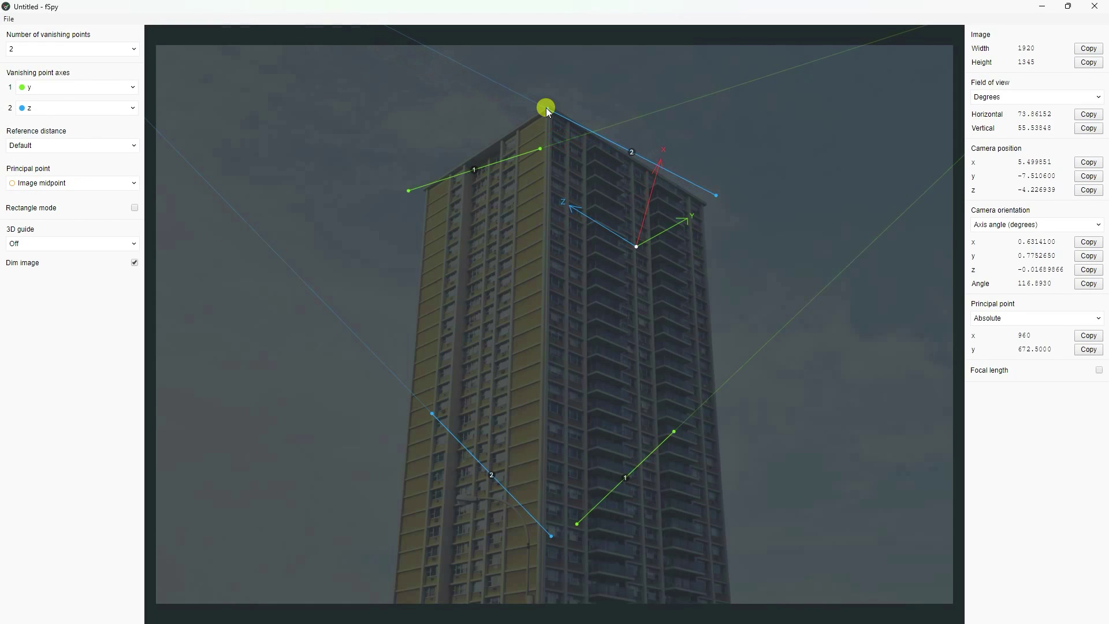
pyautogui.moveTo(716, 195); pyautogui.dragTo(539, 617)
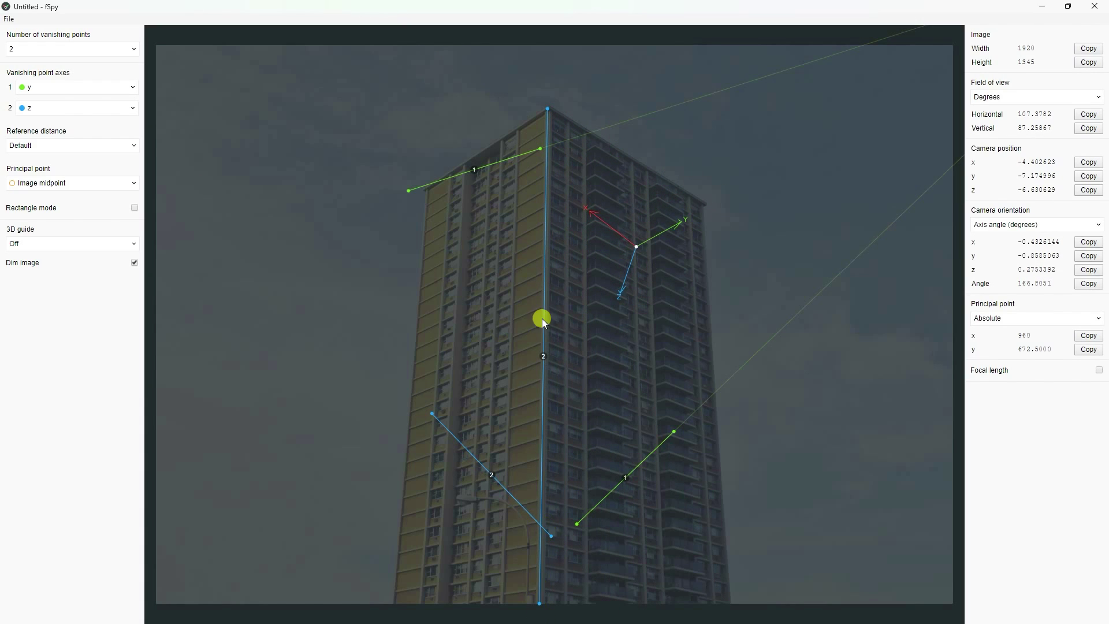
pyautogui.moveTo(535, 145); pyautogui.dragTo(549, 104)
pyautogui.moveTo(410, 191); pyautogui.dragTo(419, 188)
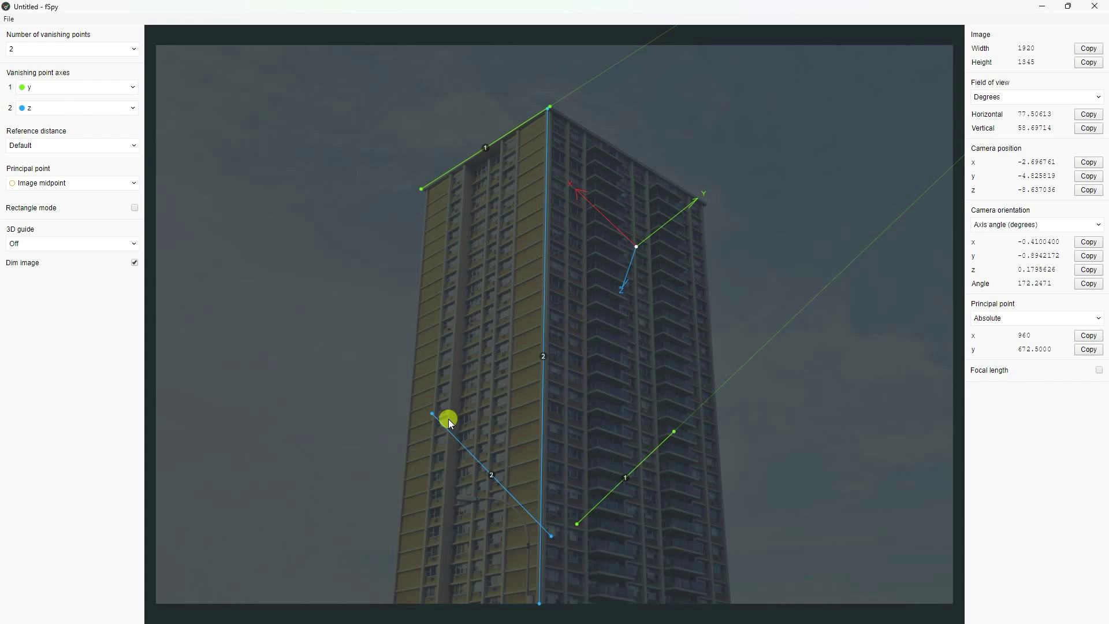
# Align the second z line with the yellow facade's outer vertical edge and the second y line across its lower floors
pyautogui.moveTo(431, 412); pyautogui.dragTo(426, 191)
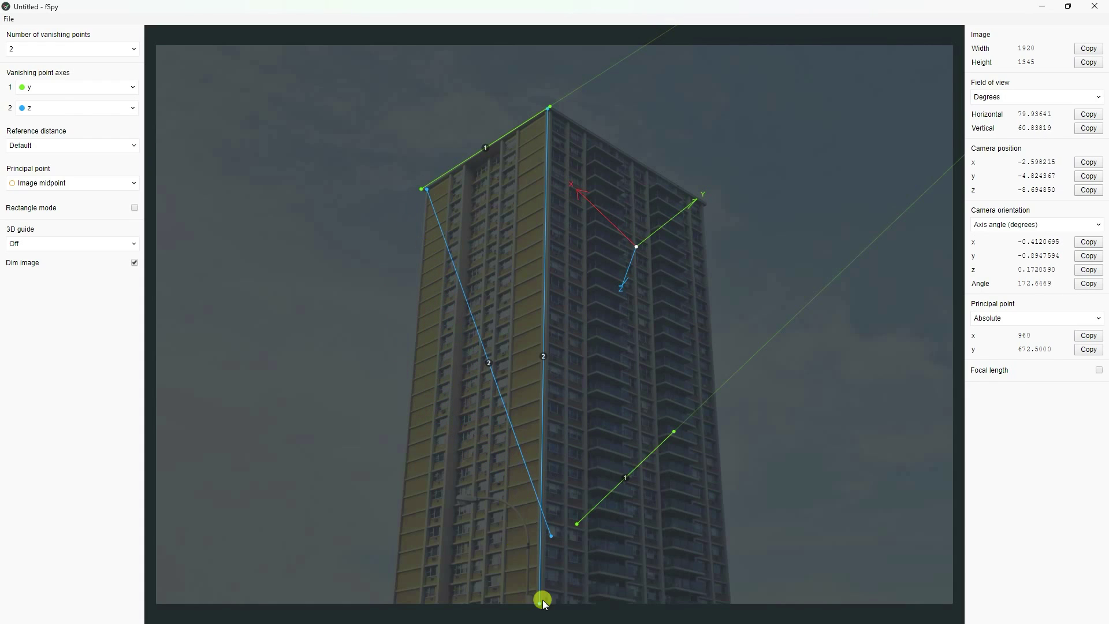
pyautogui.moveTo(553, 535); pyautogui.dragTo(399, 616)
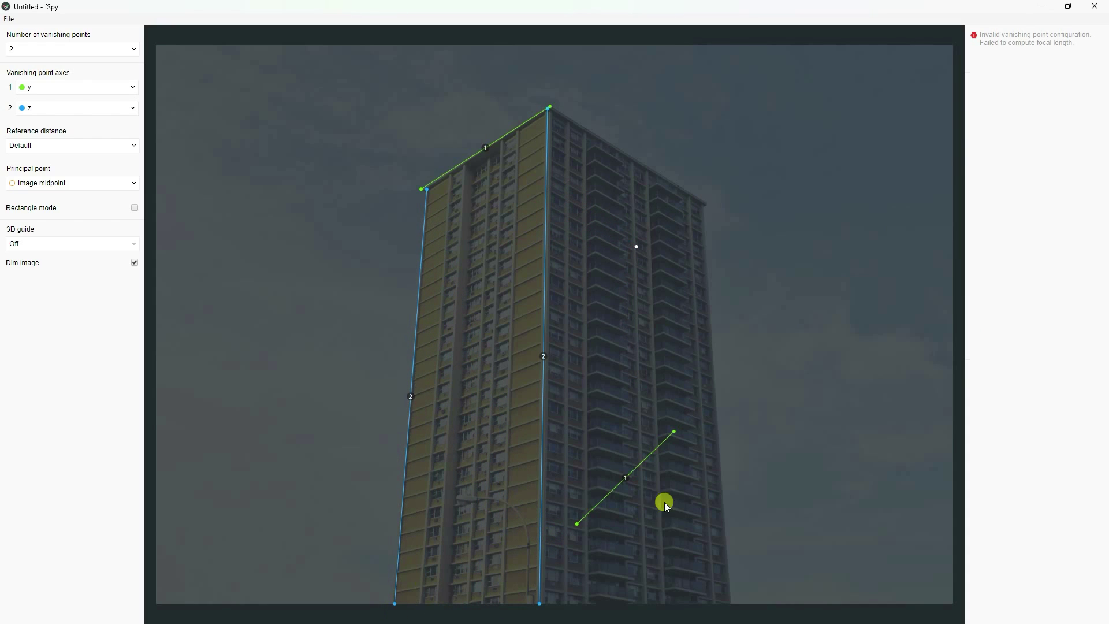
pyautogui.moveTo(581, 515); pyautogui.dragTo(397, 514)
pyautogui.moveTo(677, 427); pyautogui.dragTo(540, 478)
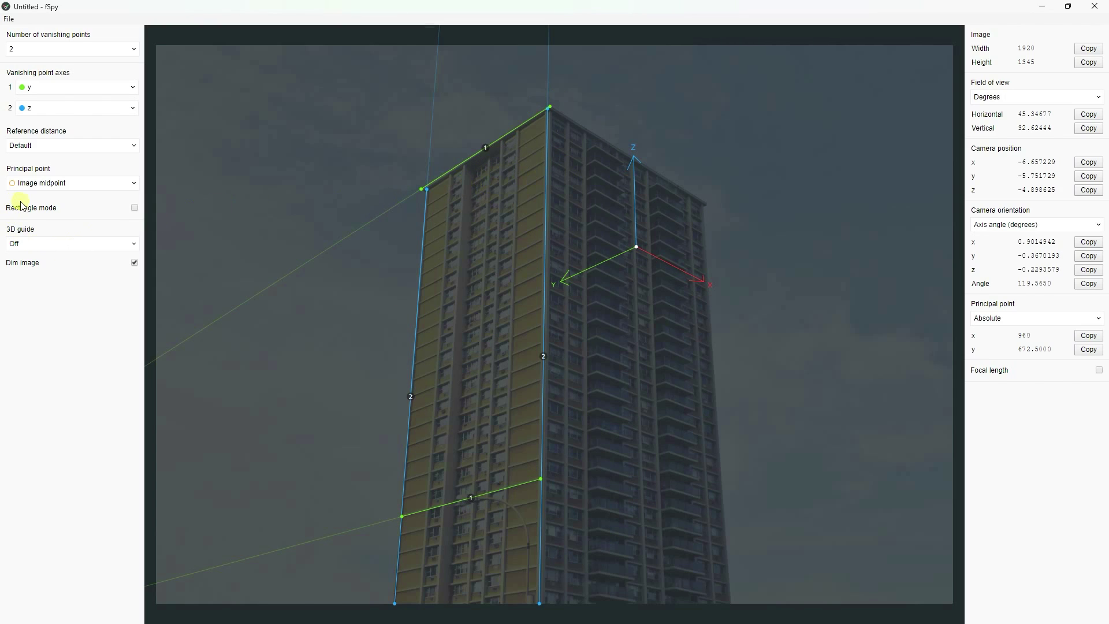
# Set the 3D guide to Box and move the origin onto the building's near corner edge, fitting the box to the roof
pyautogui.click(28, 241)
pyautogui.click(25, 275)
pyautogui.moveTo(651, 254); pyautogui.dragTo(550, 292)
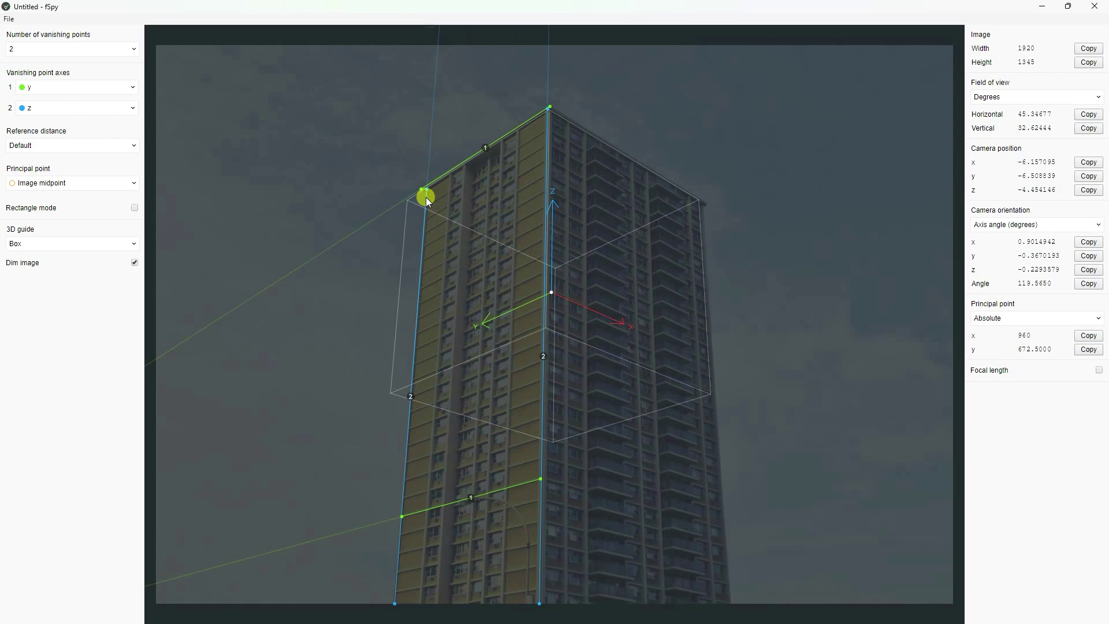
# Save the fSpy project on the Desktop under the name NEW CAM
pyautogui.click(9, 20)
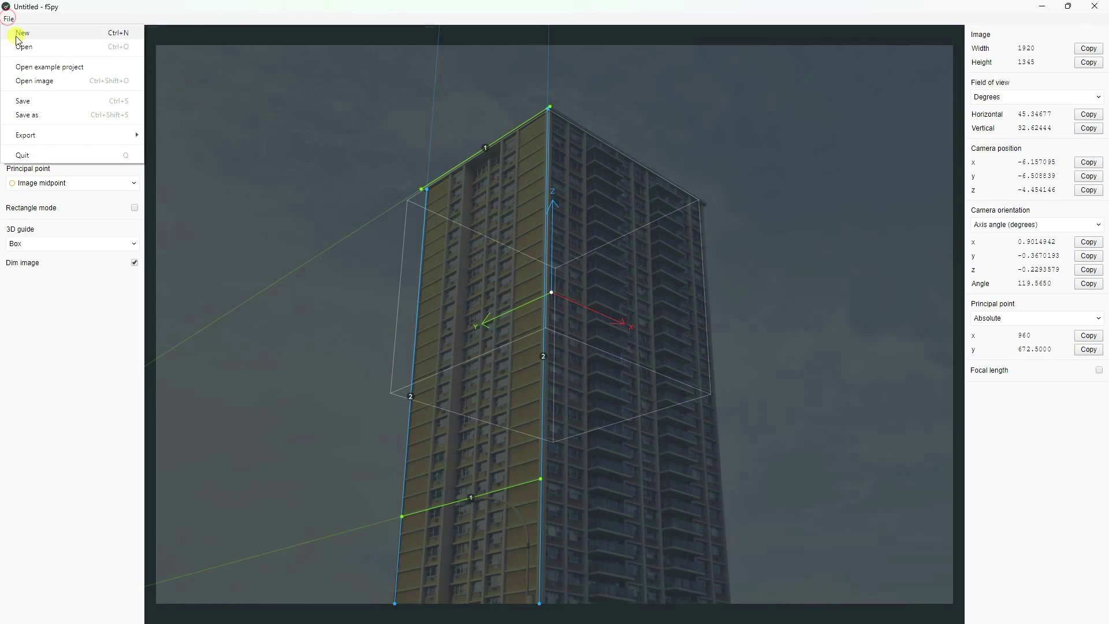
pyautogui.click(23, 101)
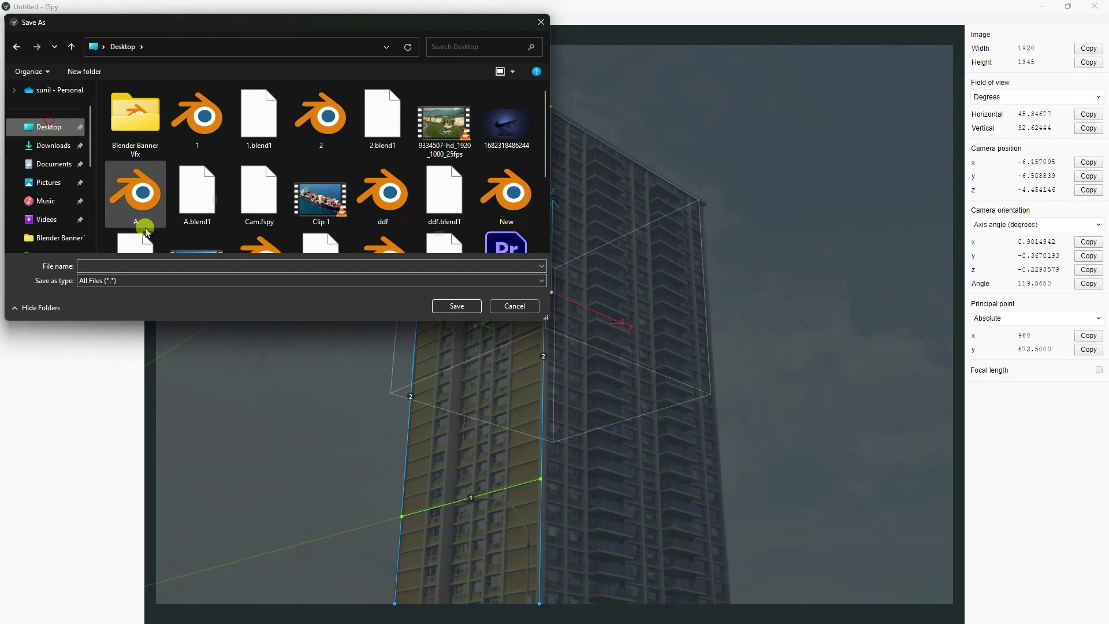
pyautogui.click(118, 265)
pyautogui.write('NEW CAM')
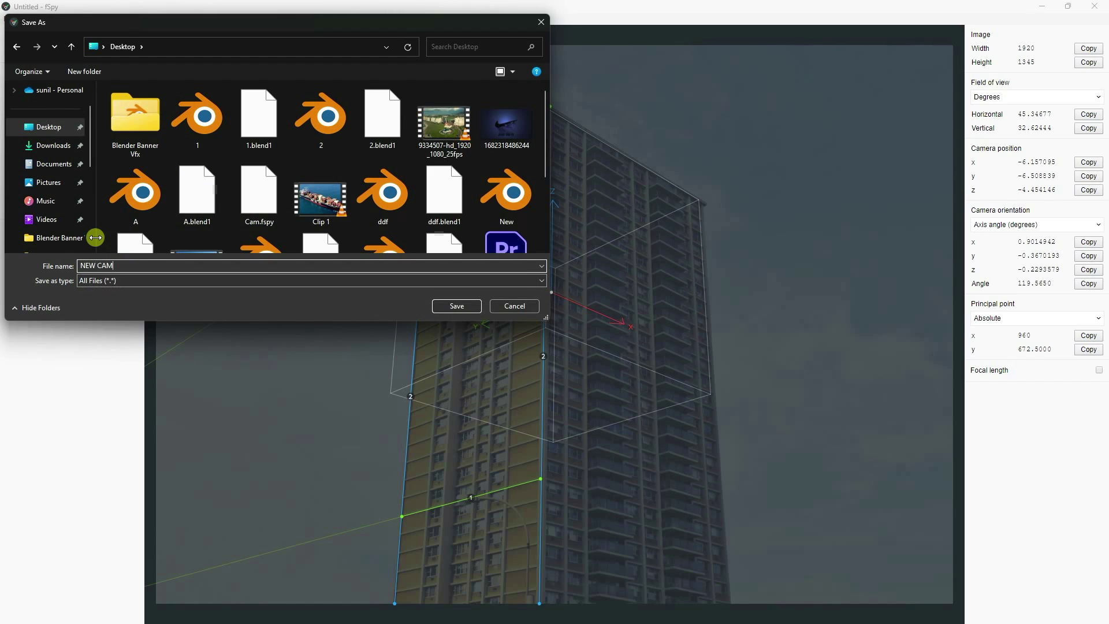
pyautogui.press('Return')
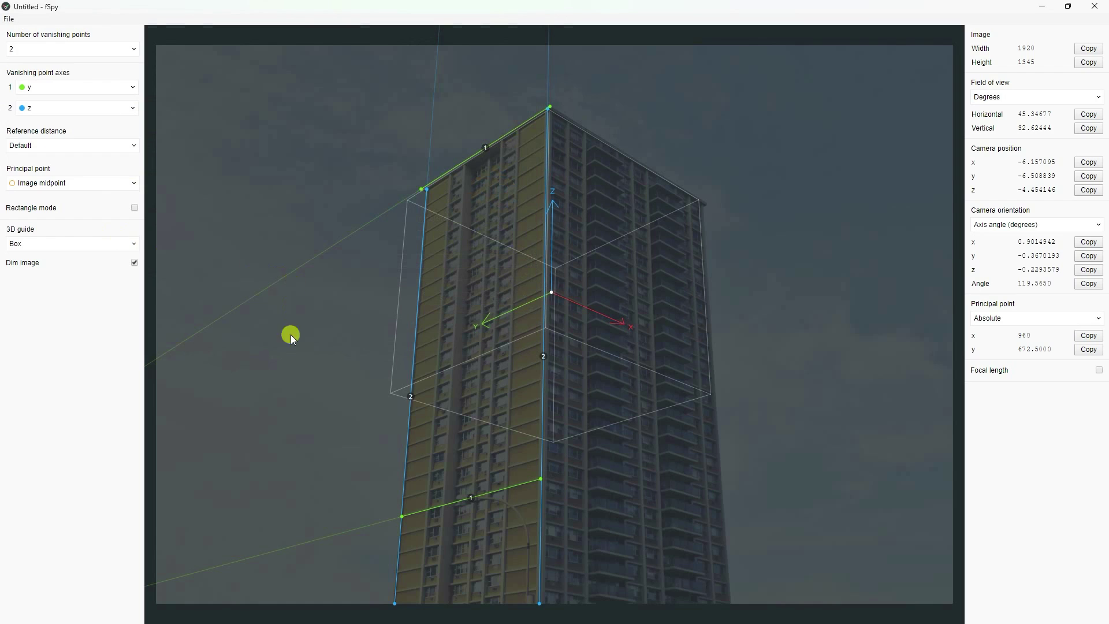
# Switch to Blender and delete the reference cube
pyautogui.click(147, 610)
pyautogui.moveTo(291, 182); pyautogui.dragTo(729, 484)
pyautogui.press('Delete')
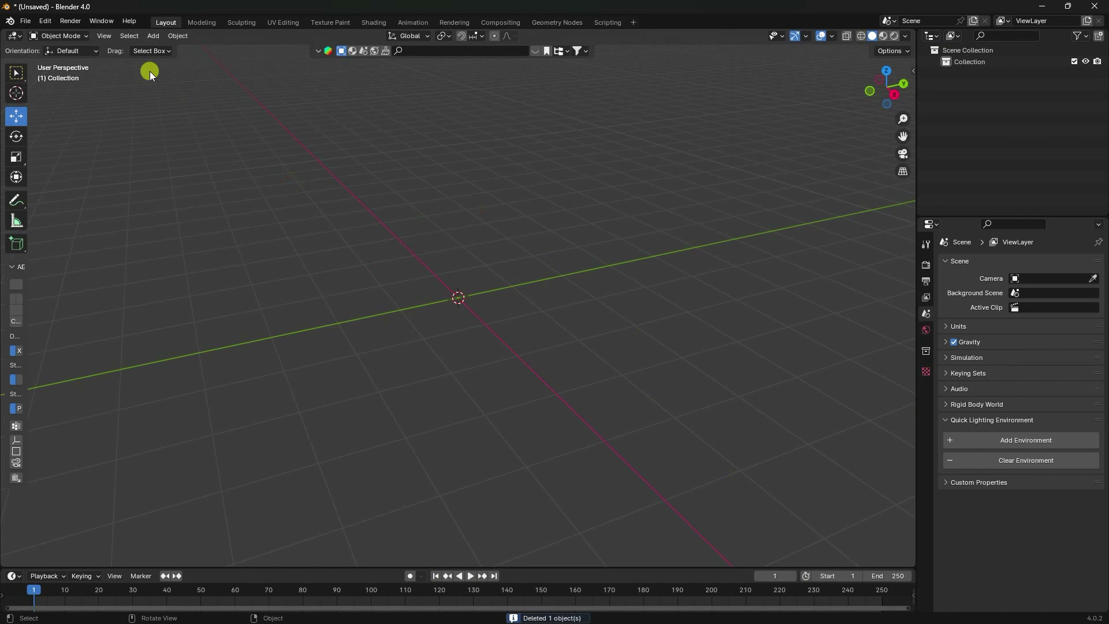
# Import the fSpy project NEW CAM.fspy from the Blender Banner Vfx folder on the Desktop
pyautogui.click(27, 21)
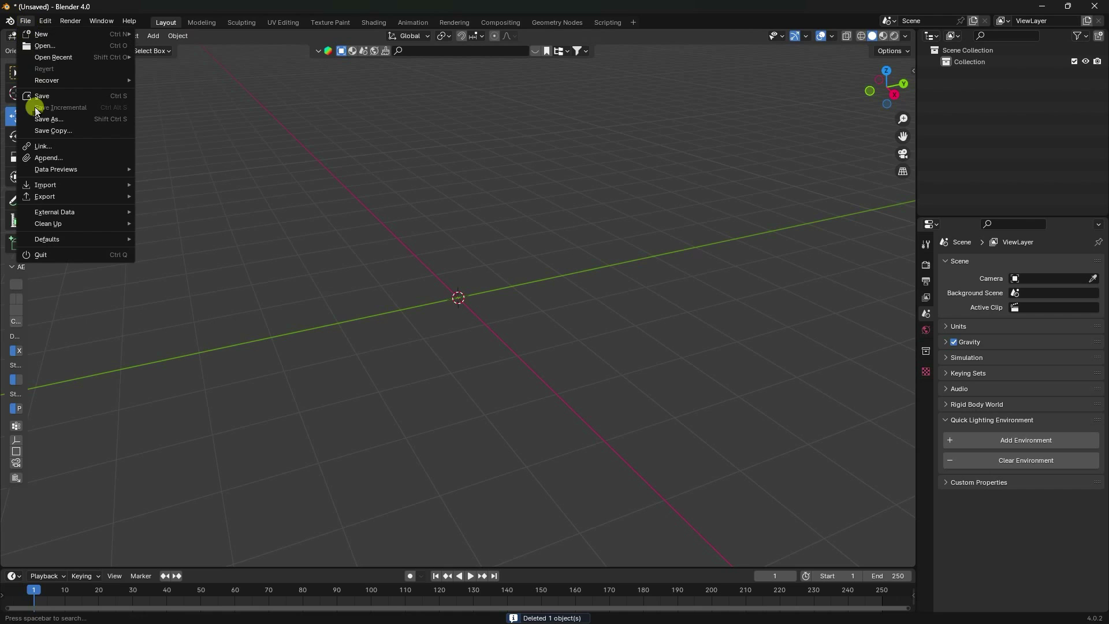
pyautogui.moveTo(40, 184)
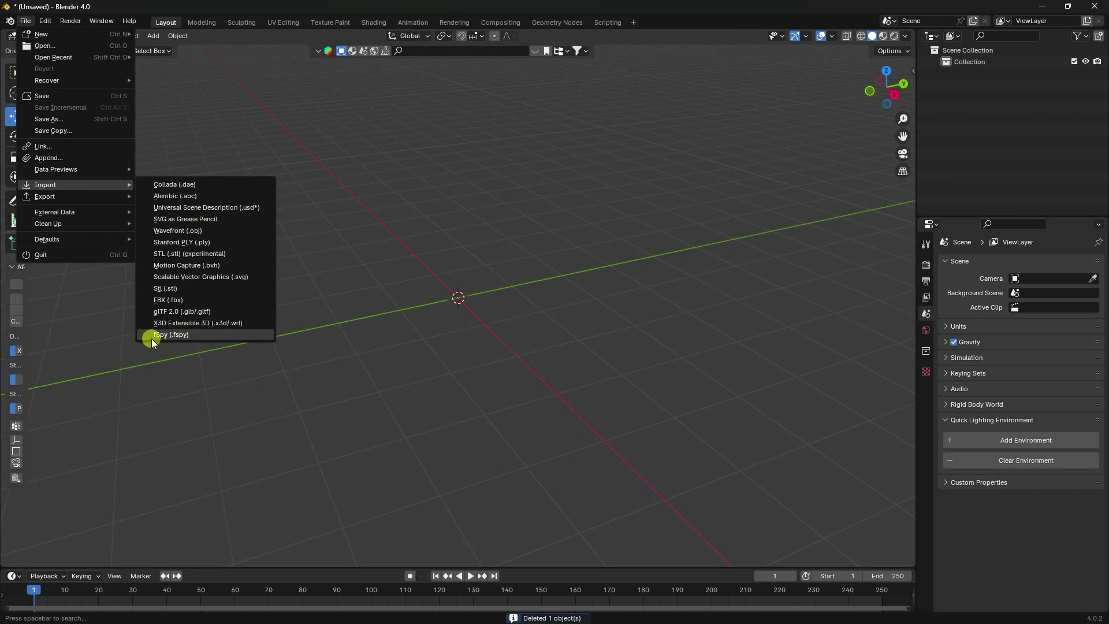
pyautogui.click(178, 334)
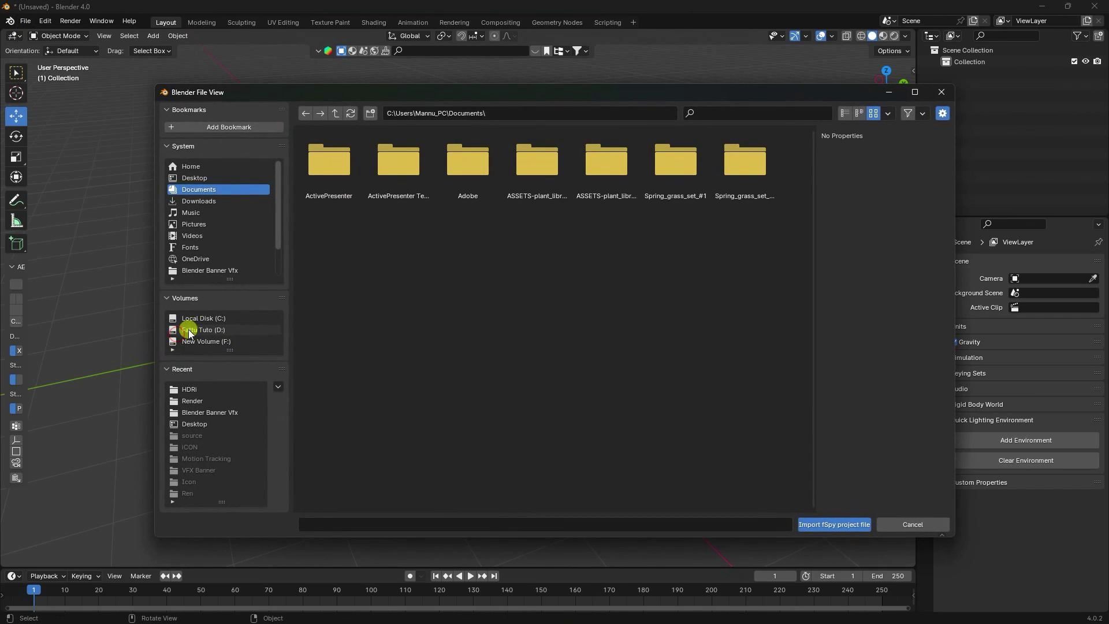
pyautogui.click(202, 175)
pyautogui.doubleClick(326, 174)
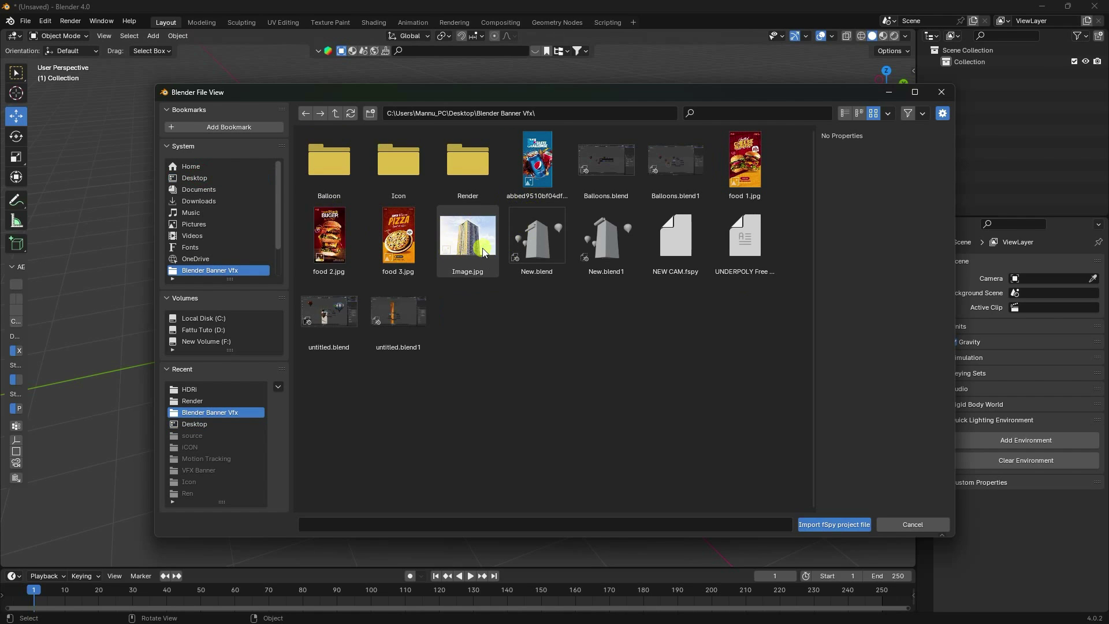
pyautogui.click(674, 243)
pyautogui.click(834, 524)
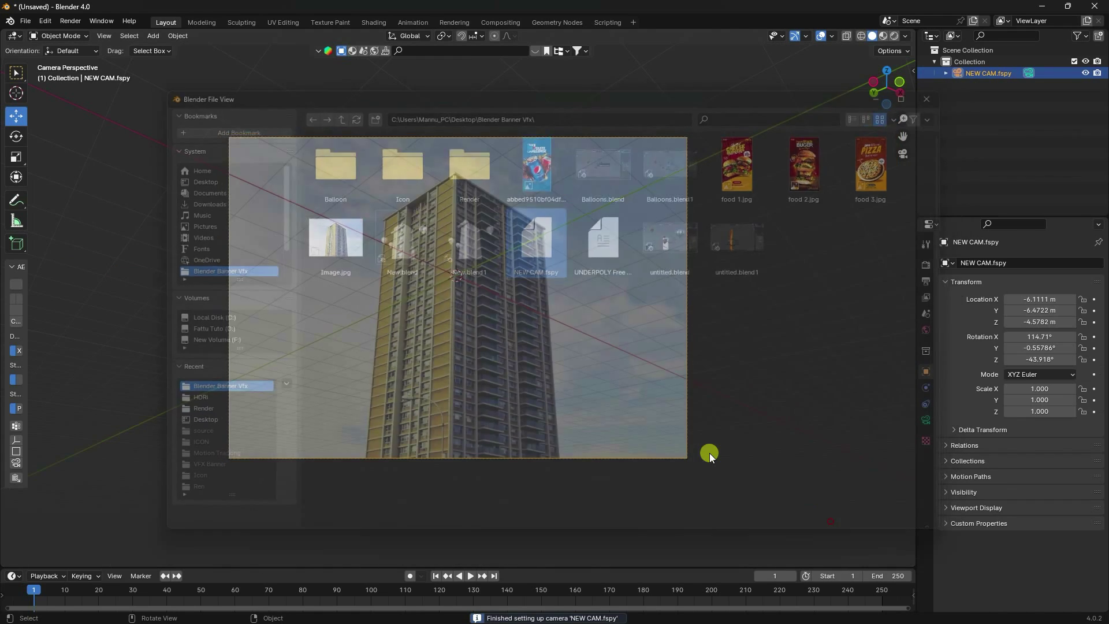
# Set the opacity of the imported camera's background image to 1.000
pyautogui.scroll(4, 435, 216)
pyautogui.scroll(-2, 371, 240)
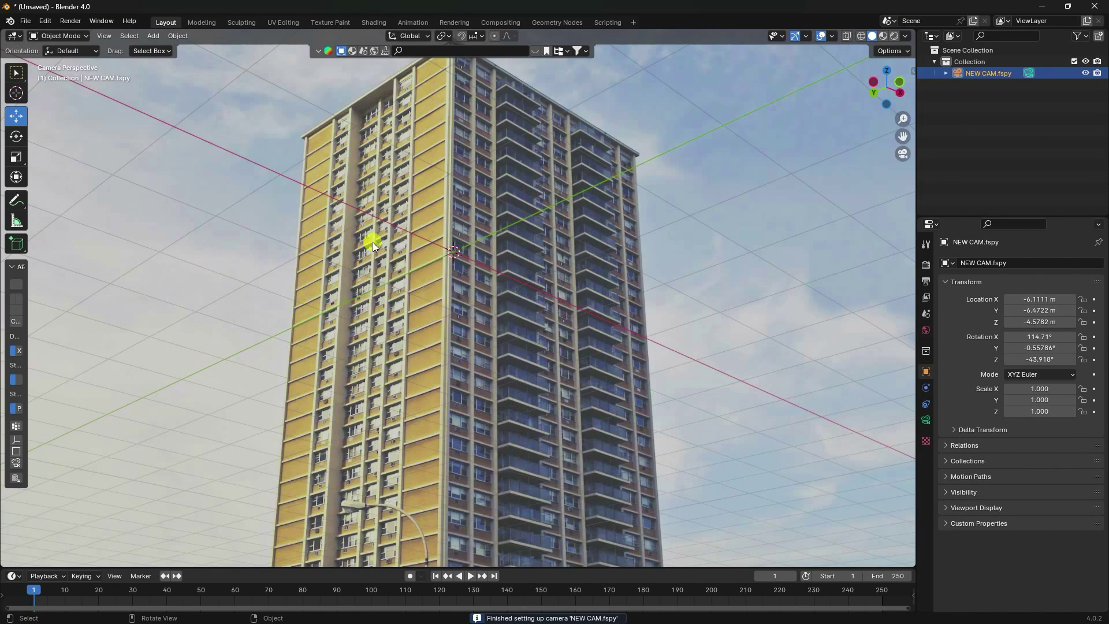
pyautogui.moveTo(459, 220); pyautogui.dragTo(679, 246, button='middle')
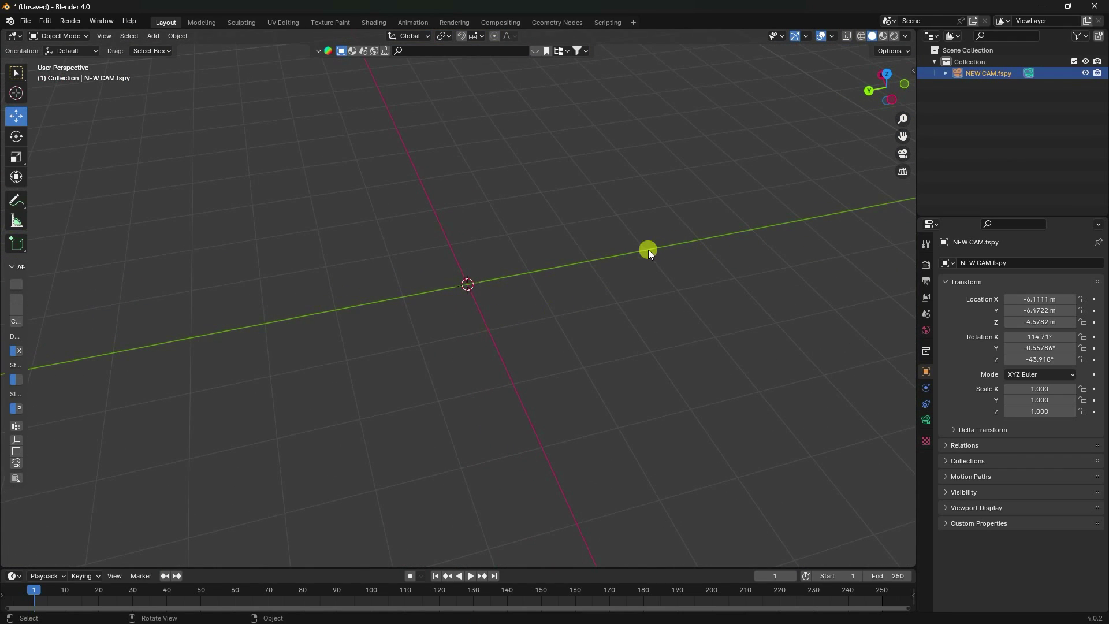
pyautogui.press('KP_0')
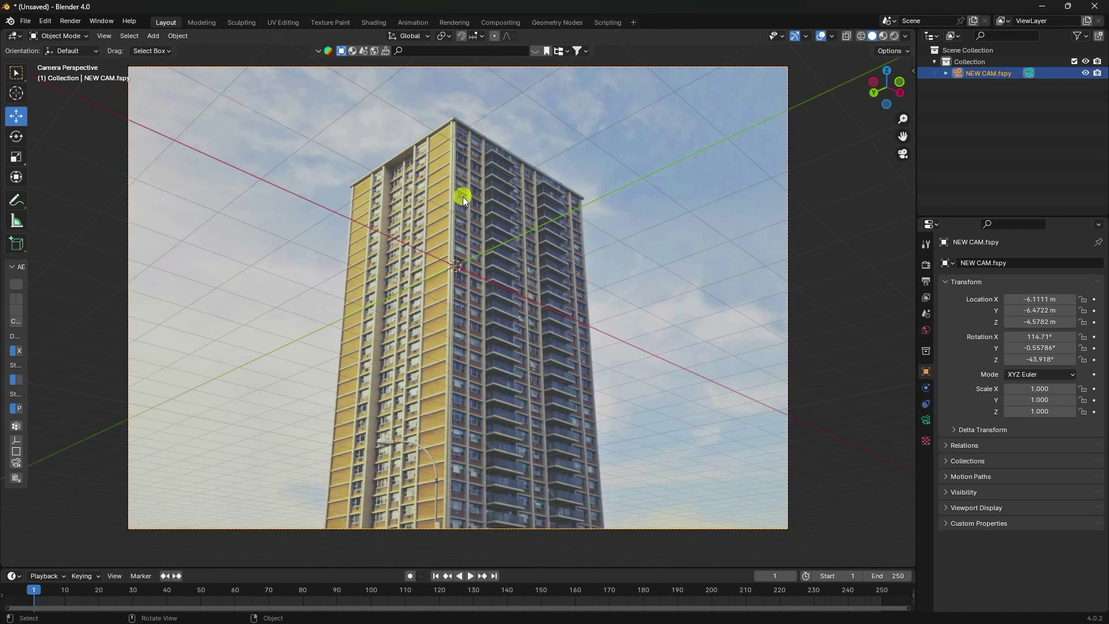
pyautogui.click(926, 421)
pyautogui.click(951, 463)
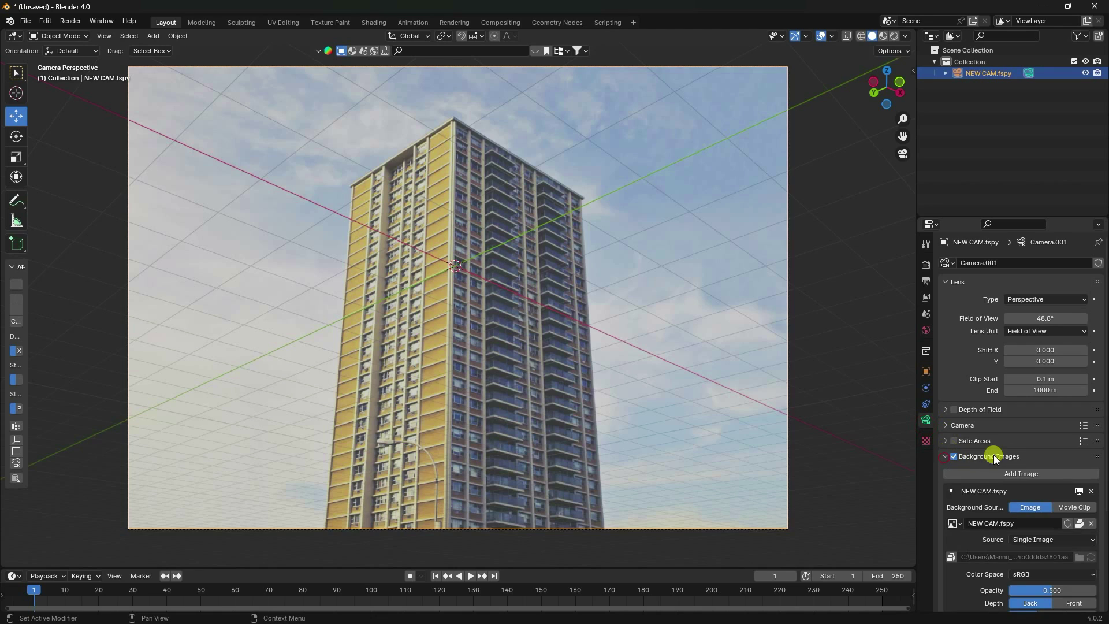
pyautogui.scroll(-5, 988, 450)
pyautogui.moveTo(1029, 462); pyautogui.dragTo(1095, 462)
pyautogui.scroll(2, 325, 319)
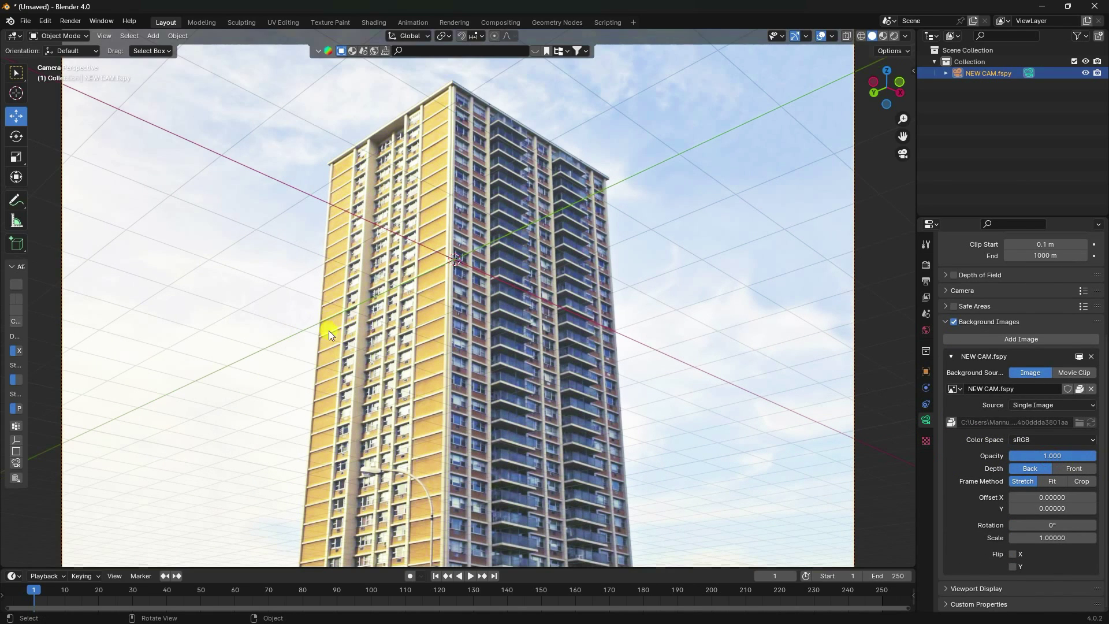
# Add a cube mesh at the origin and display it see-through with X-ray in solid shading
pyautogui.click(153, 36)
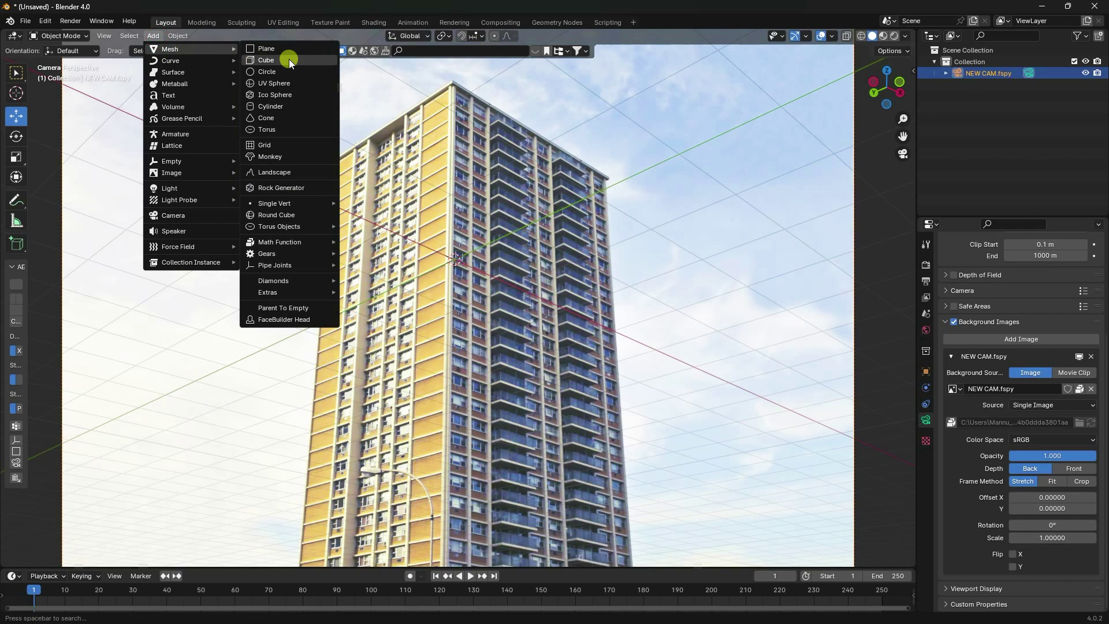
pyautogui.click(289, 59)
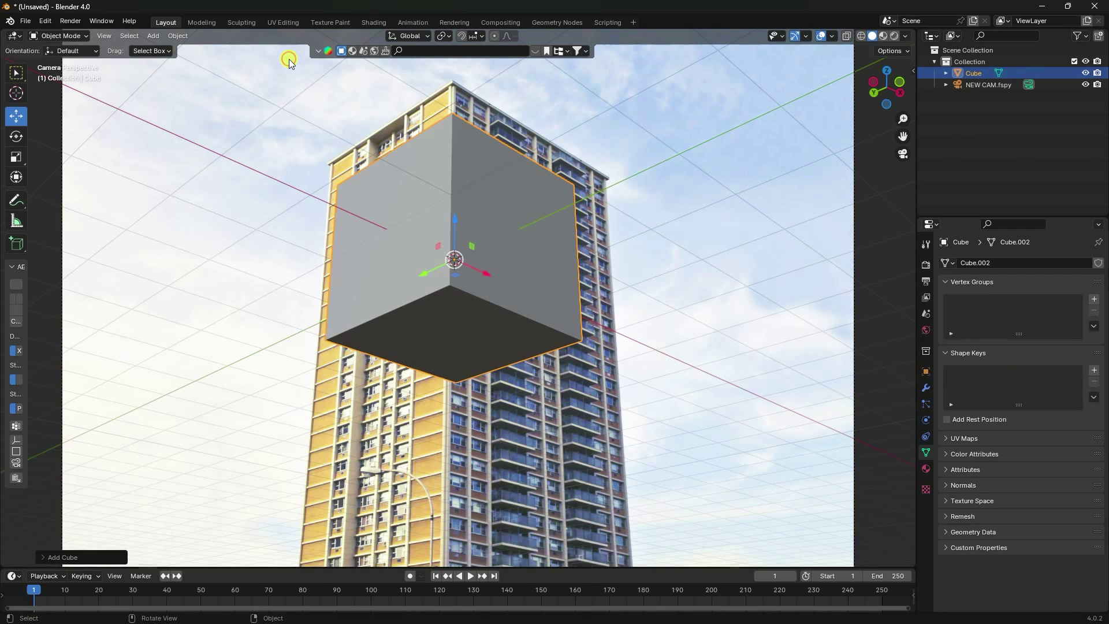
pyautogui.click(857, 36)
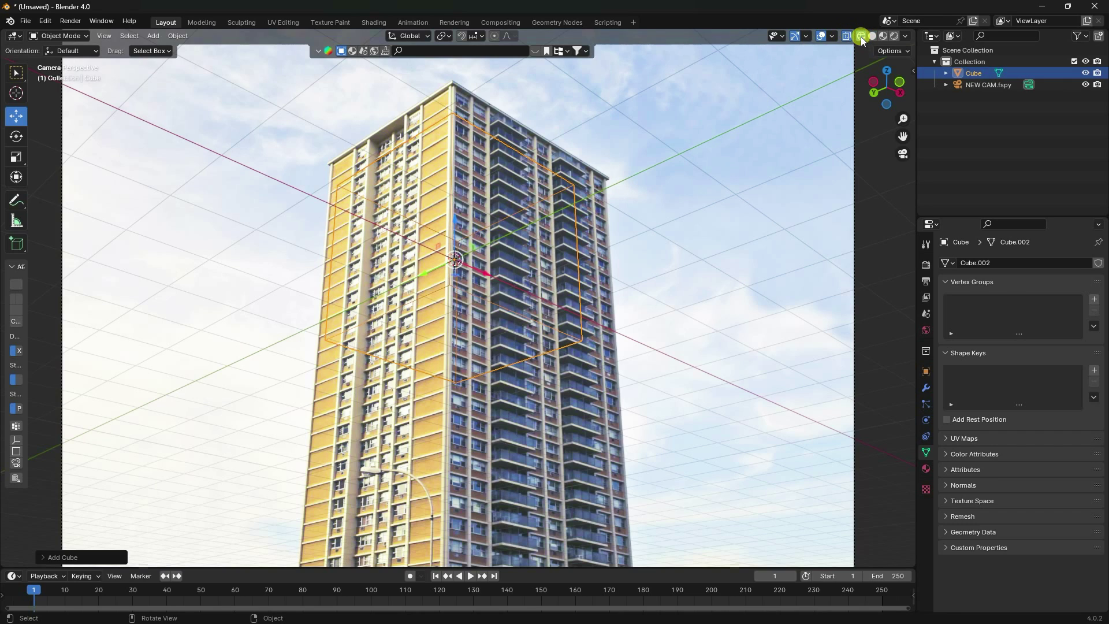
pyautogui.click(873, 36)
pyautogui.click(847, 36)
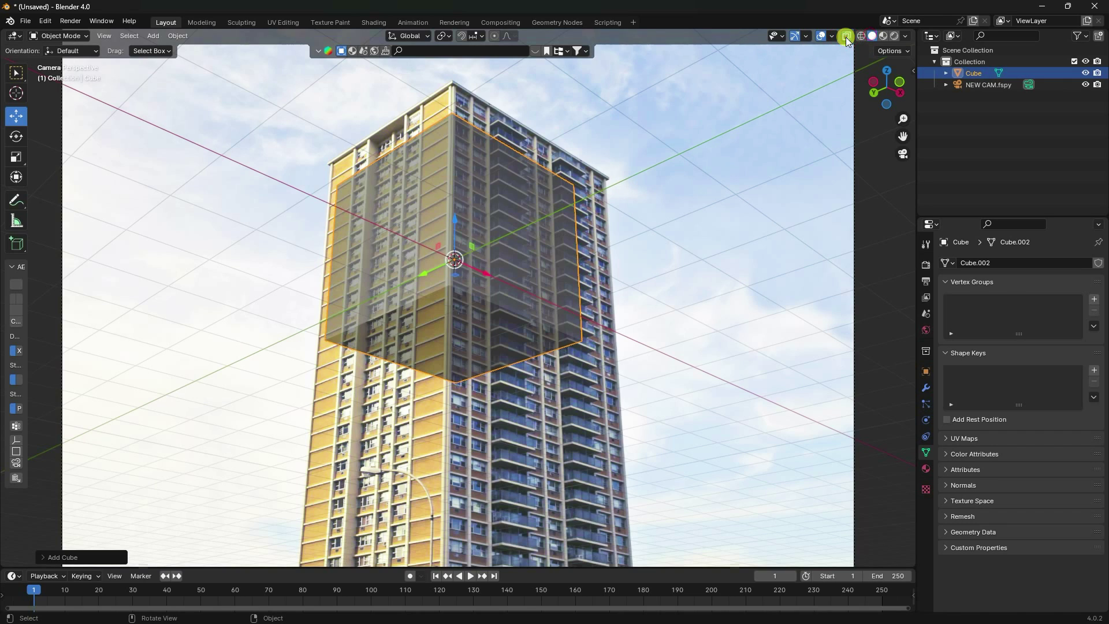
# In Edit Mode with face selection, move the cube's bottom face down along Z past the lower edge of the photo
pyautogui.click(58, 36)
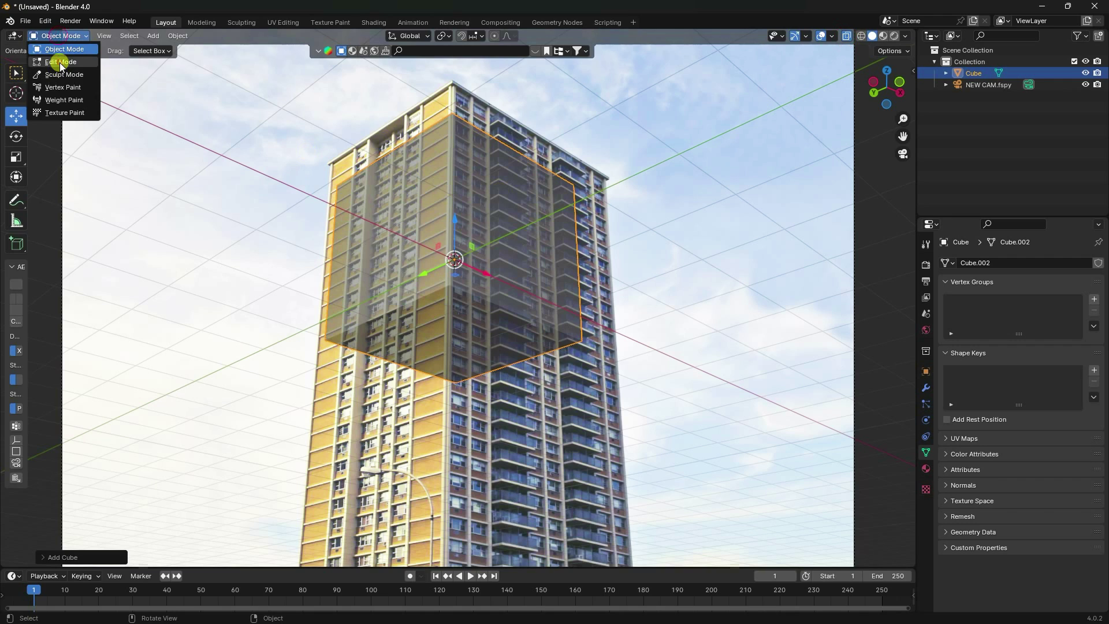
pyautogui.click(58, 59)
pyautogui.click(122, 36)
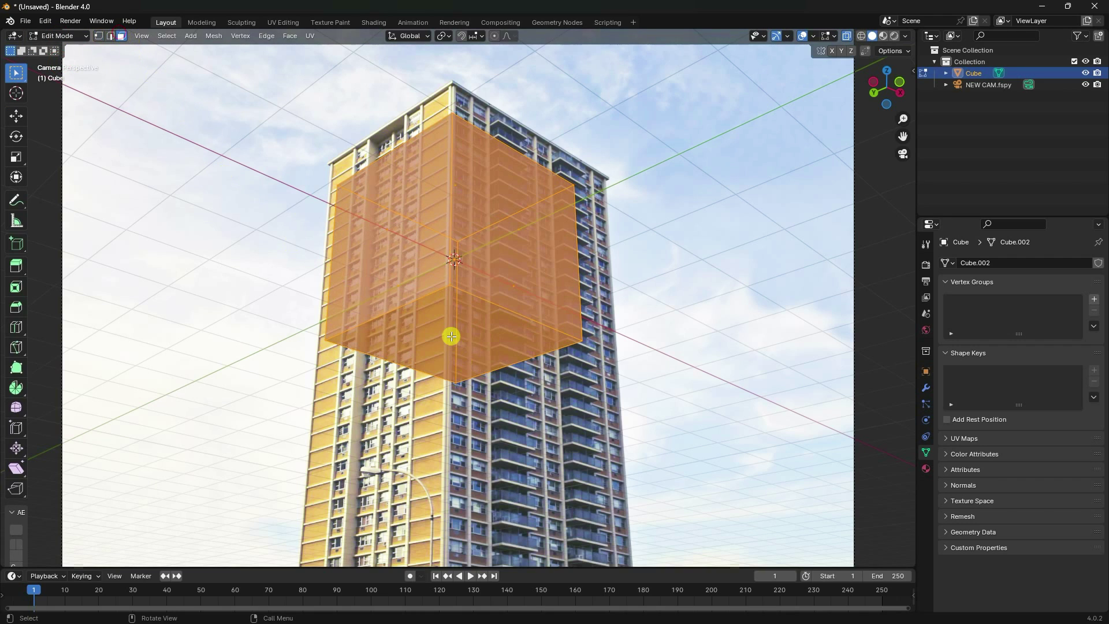
pyautogui.click(453, 331)
pyautogui.scroll(-3, 445, 278)
pyautogui.click(16, 116)
pyautogui.scroll(4, 493, 391)
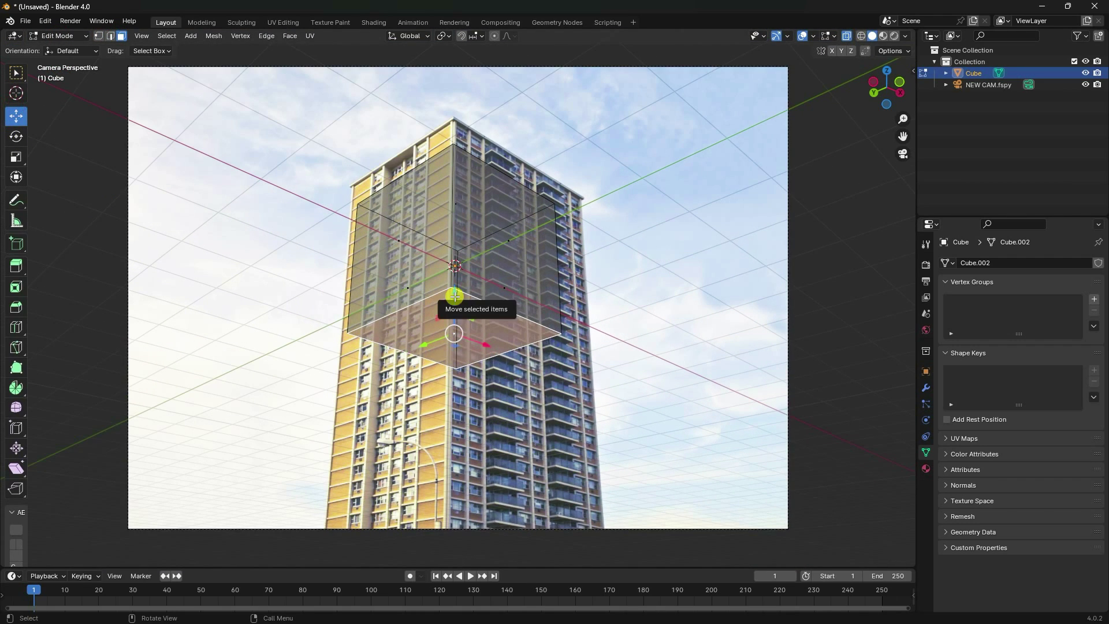
pyautogui.moveTo(454, 297); pyautogui.dragTo(429, 514)
# Raise the cube's top face along Z to match the building's roof line in the camera view
pyautogui.press('KP_0')
pyautogui.click(453, 245)
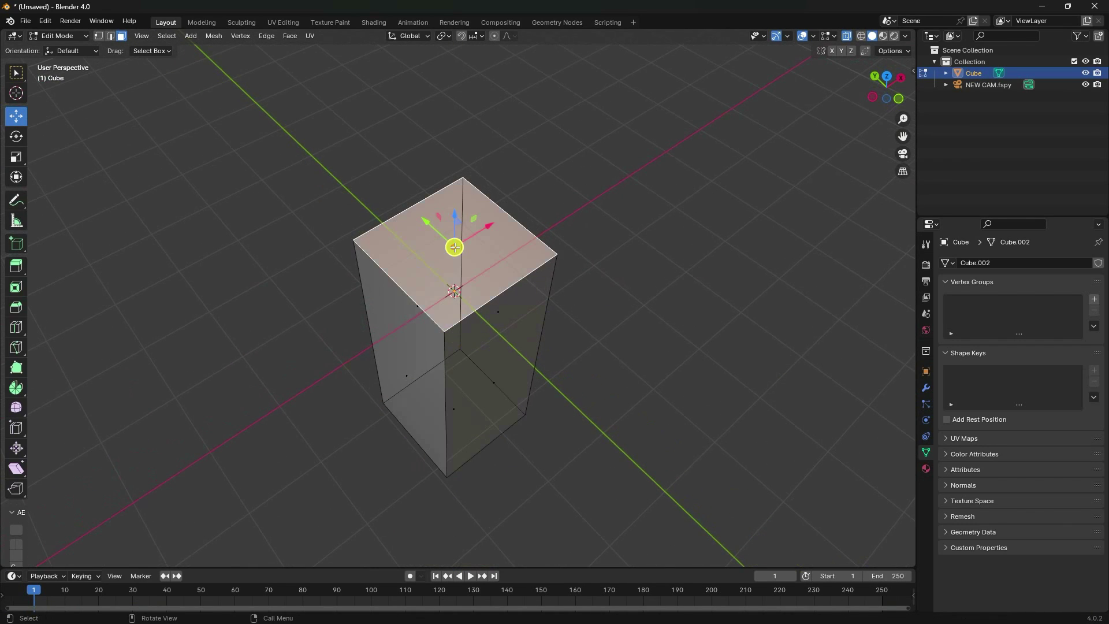
pyautogui.press('KP_0')
pyautogui.moveTo(457, 166); pyautogui.dragTo(457, 139)
# Move the cube's rear face along X to align it with the building's right edge in the camera view
pyautogui.moveTo(549, 329); pyautogui.dragTo(499, 369, button='middle')
pyautogui.press('KP_0')
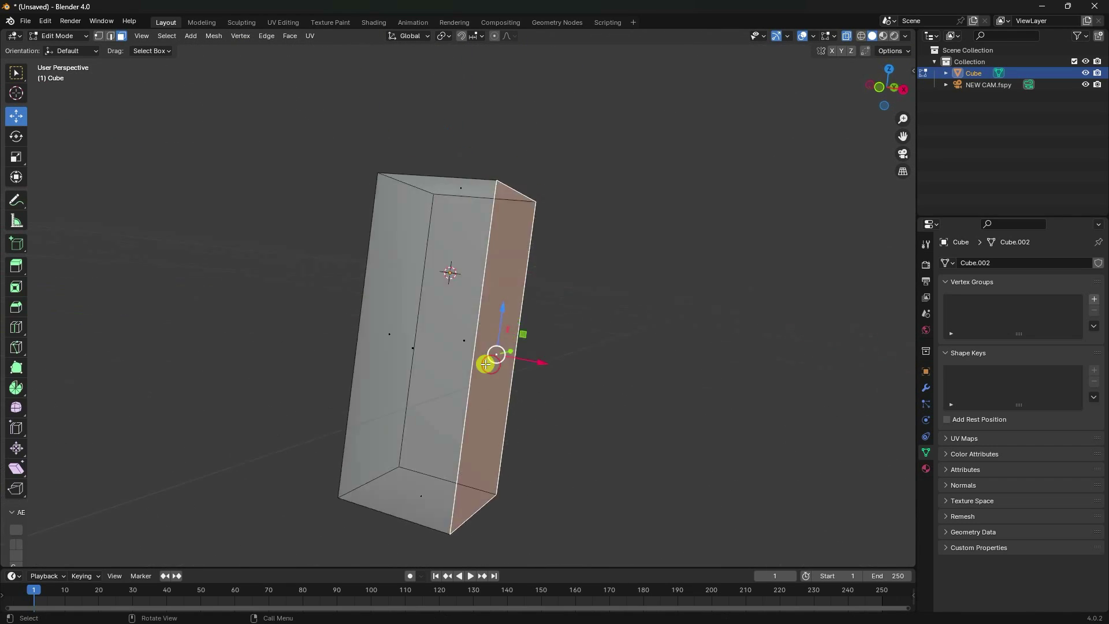
pyautogui.scroll(3, 561, 410)
pyautogui.press('g')
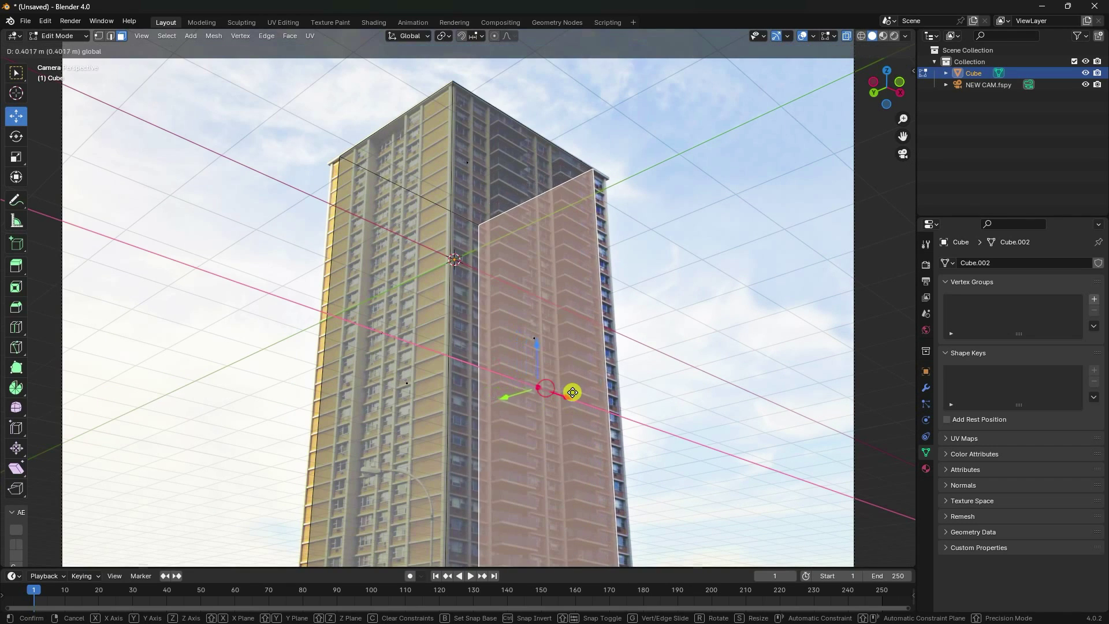
pyautogui.click(590, 394)
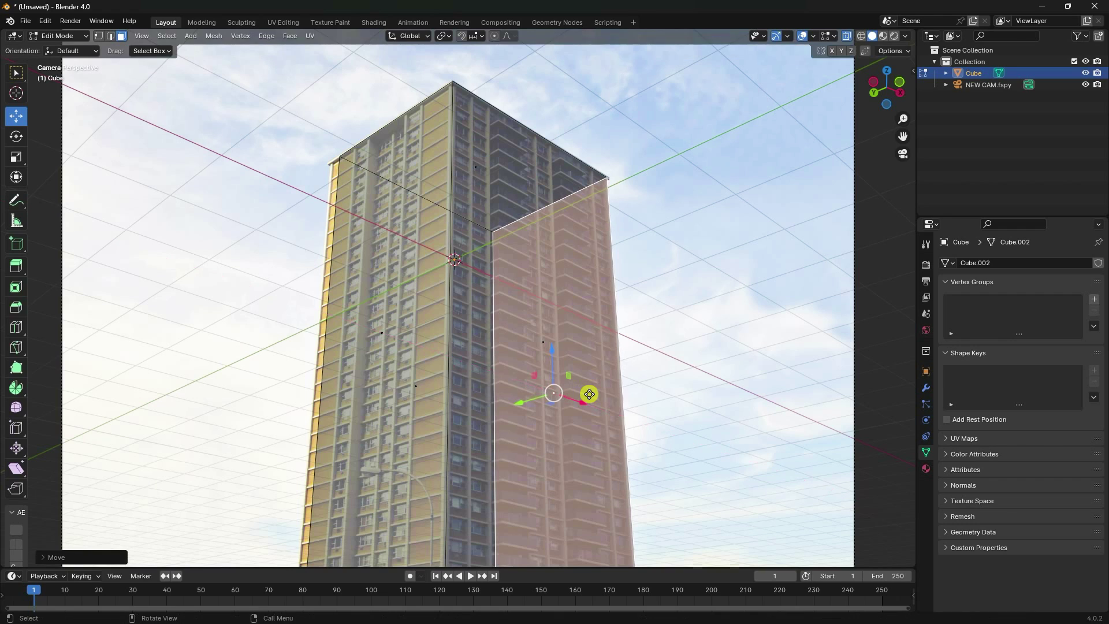
pyautogui.scroll(-2, 540, 334)
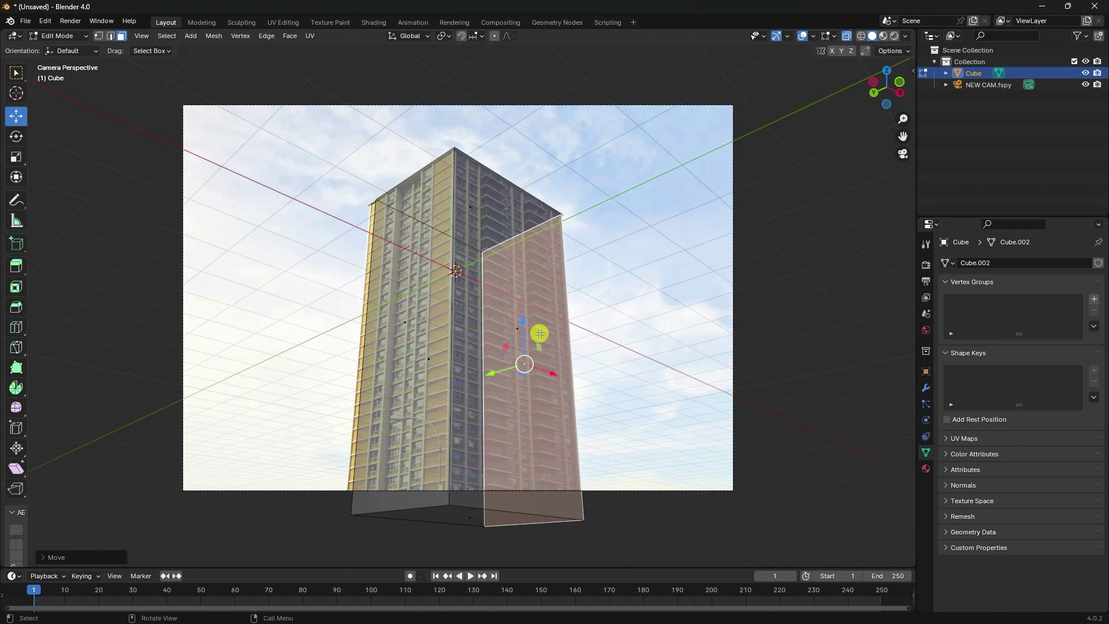
pyautogui.scroll(2, 393, 335)
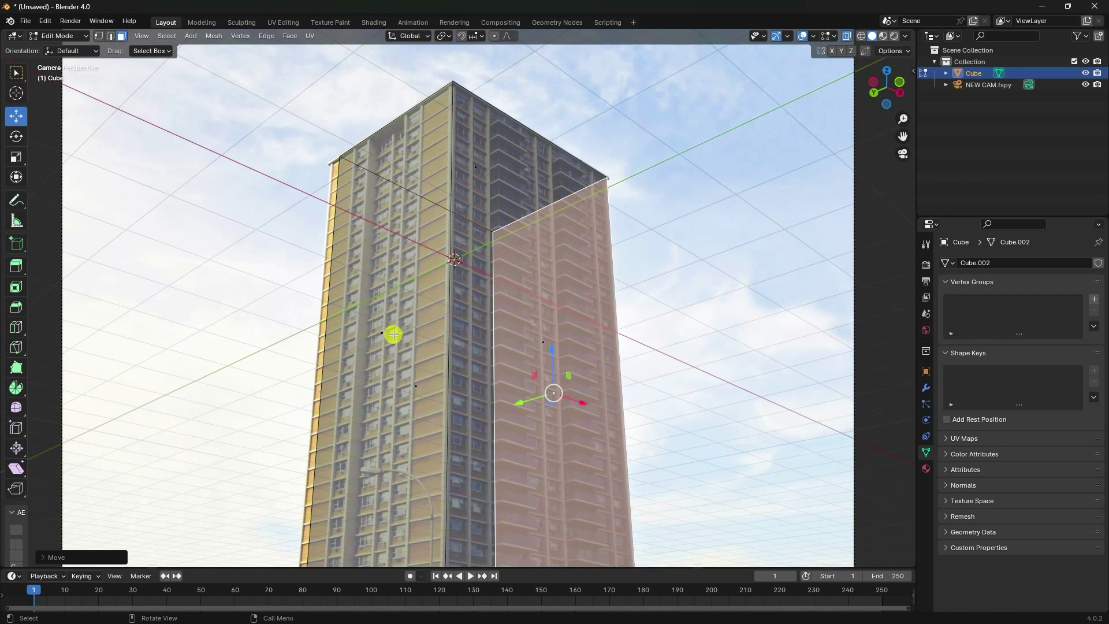
# Move the cube's other rear face along Y to the building's left edge and return to Object Mode
pyautogui.moveTo(332, 272); pyautogui.dragTo(483, 393, button='middle')
pyautogui.press('KP_0')
pyautogui.moveTo(396, 397); pyautogui.dragTo(375, 395)
pyautogui.scroll(-3, 428, 277)
pyautogui.scroll(1, 461, 250)
pyautogui.click(56, 36)
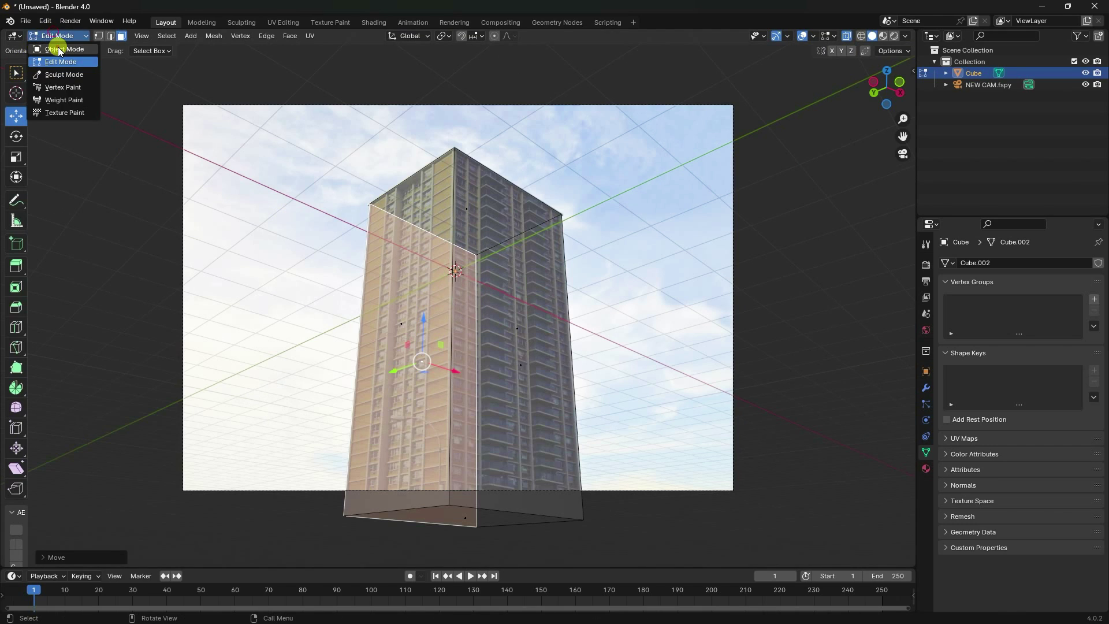
pyautogui.click(61, 50)
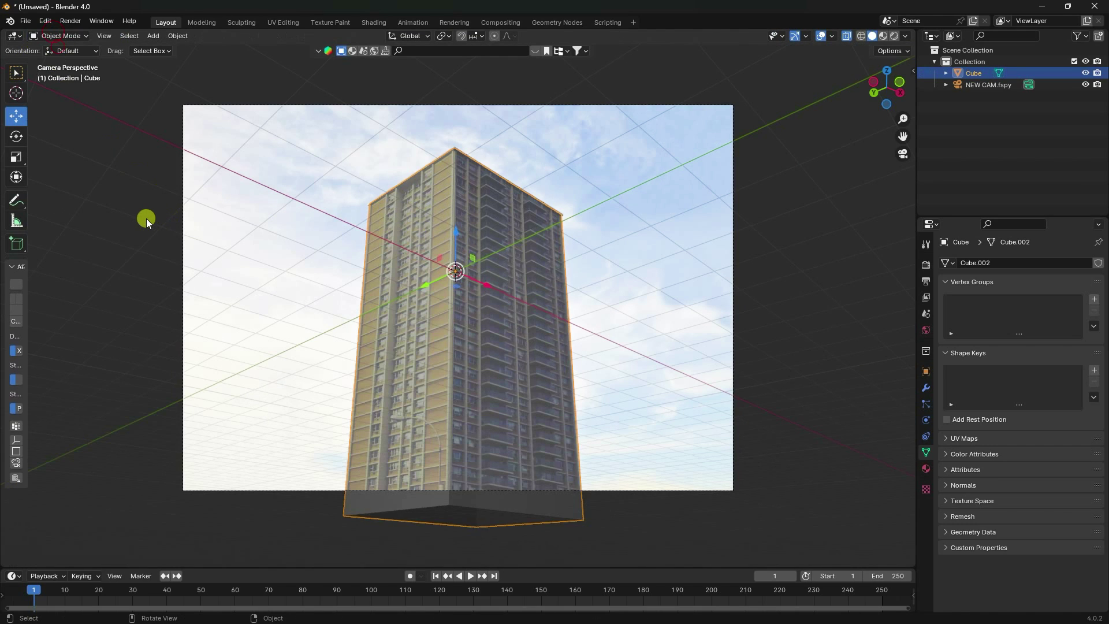
# Rename the fitted cube to BUILDING
pyautogui.scroll(4, 461, 294)
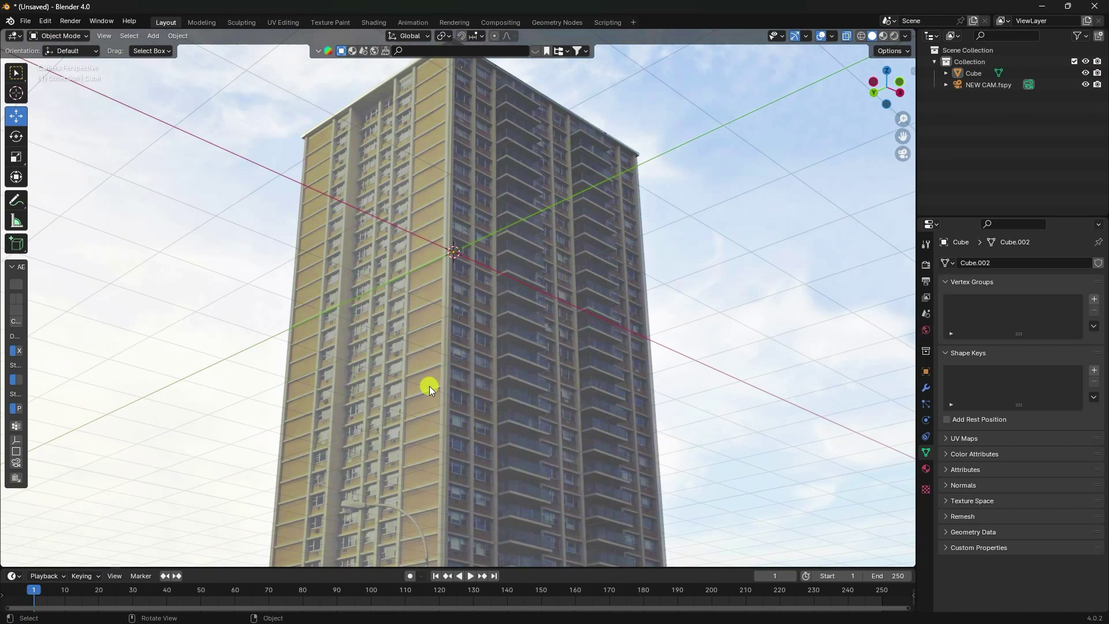
pyautogui.scroll(-3, 418, 339)
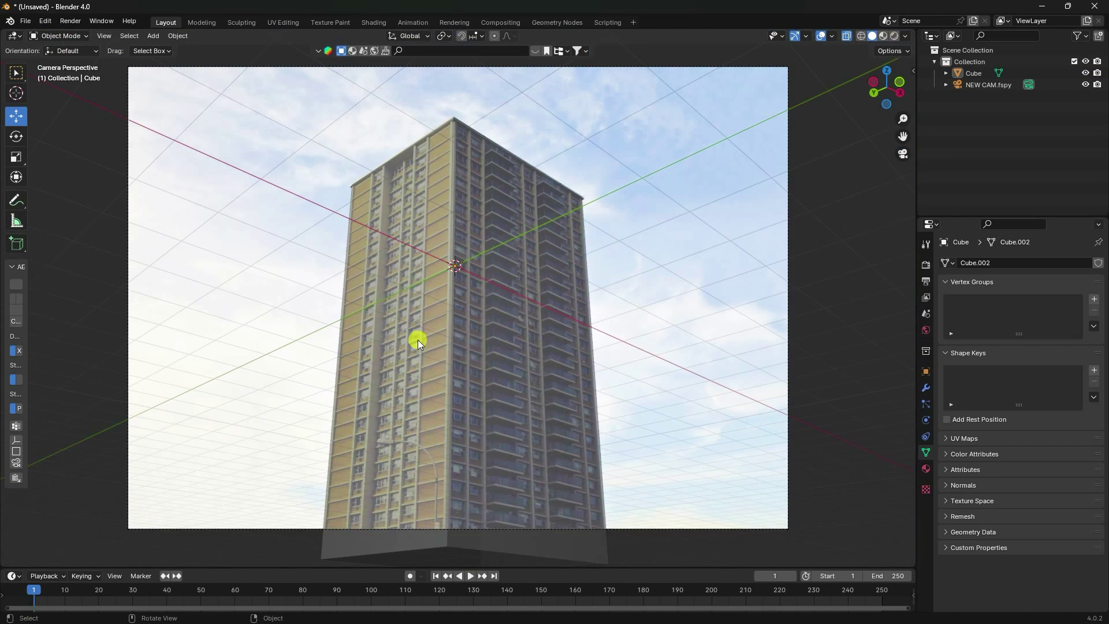
pyautogui.moveTo(432, 303); pyautogui.dragTo(444, 338, button='middle')
pyautogui.click(444, 338)
pyautogui.doubleClick(971, 73)
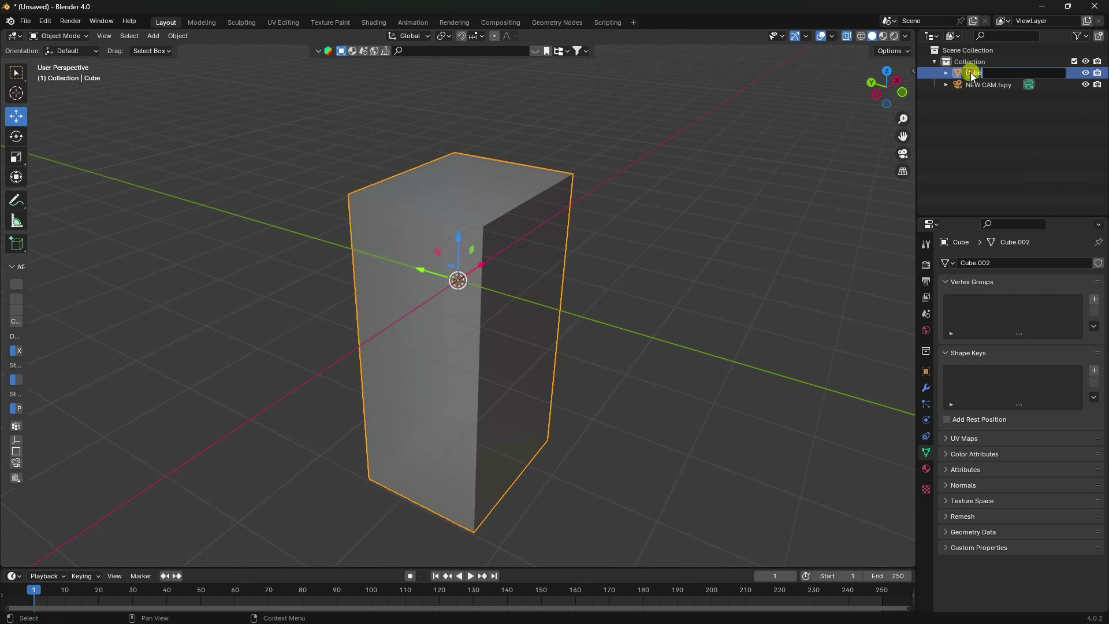
pyautogui.write('BUILDING')
pyautogui.press('Return')
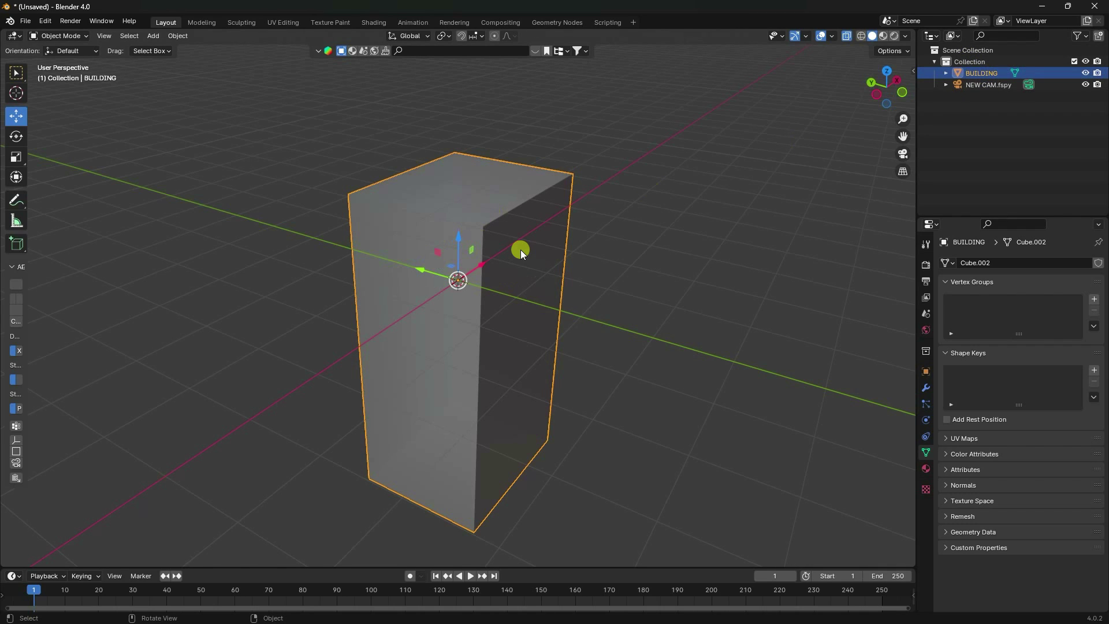
# Duplicate the BUILDING object in place, hide the original and select the copy
pyautogui.hotkey('ctrl', 'c')
pyautogui.hotkey('ctrl', 'v')
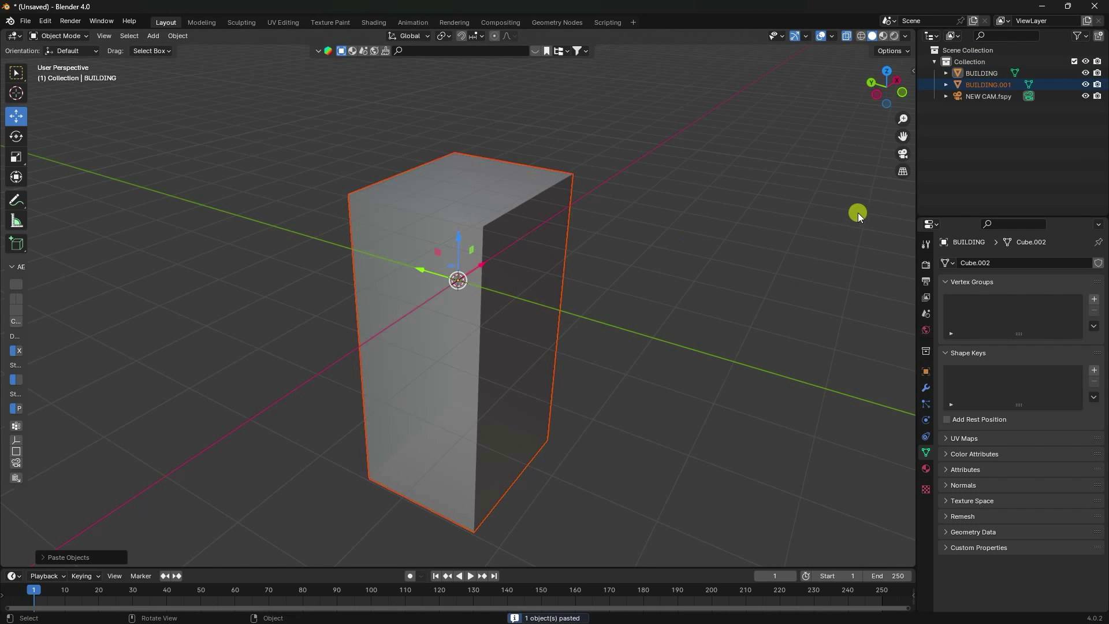
pyautogui.click(945, 159)
pyautogui.click(982, 84)
pyautogui.click(1086, 73)
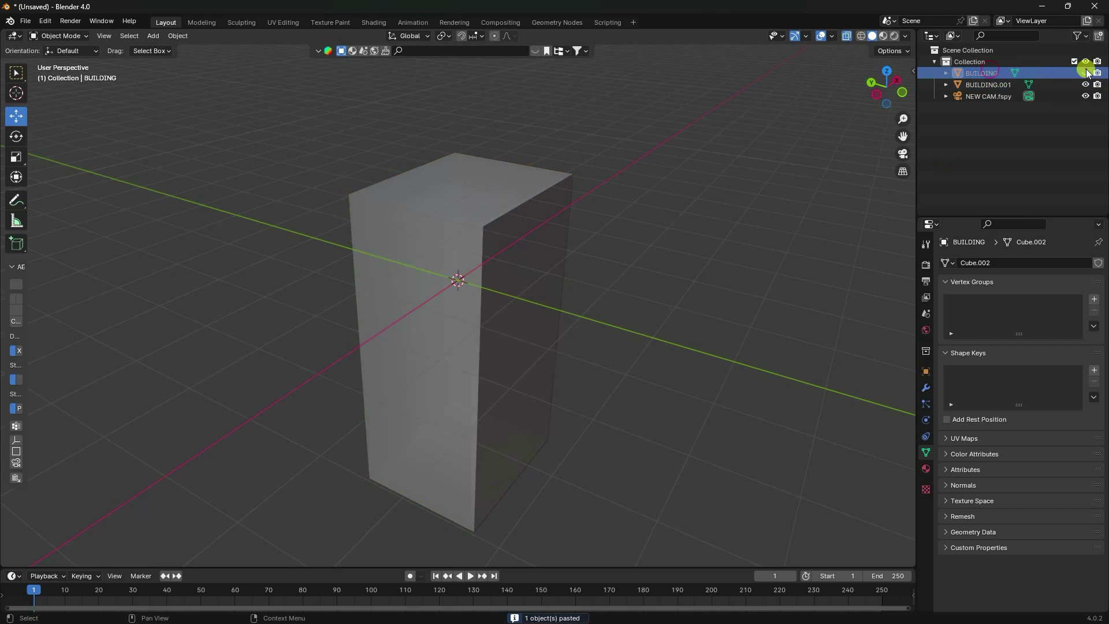
pyautogui.click(976, 85)
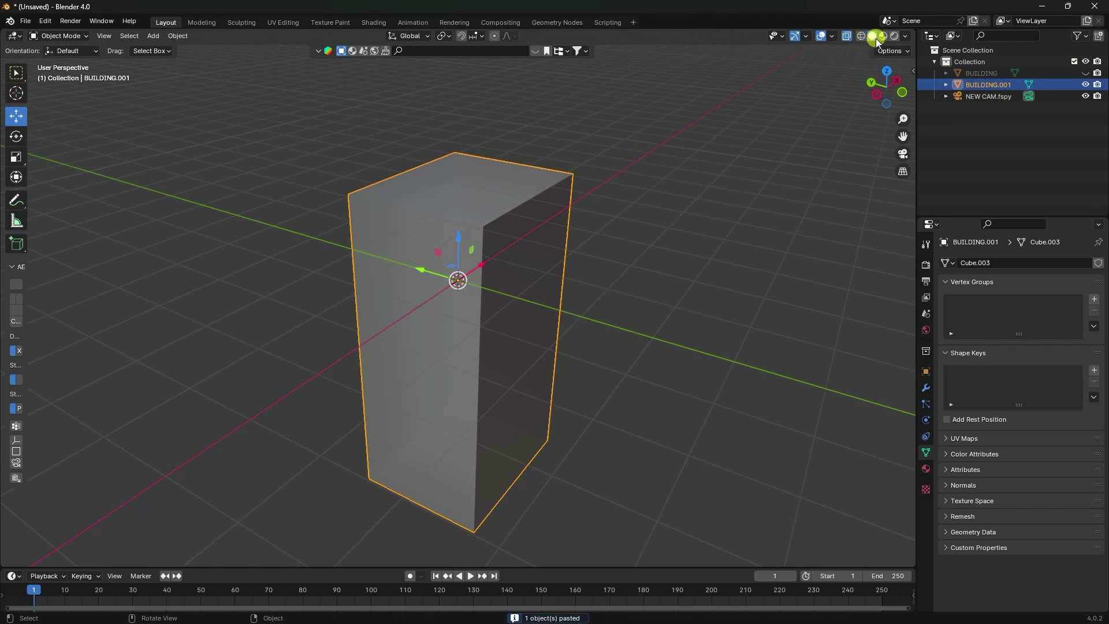
# Turn off X-ray and enable the Wireframe overlay in the viewport
pyautogui.click(847, 37)
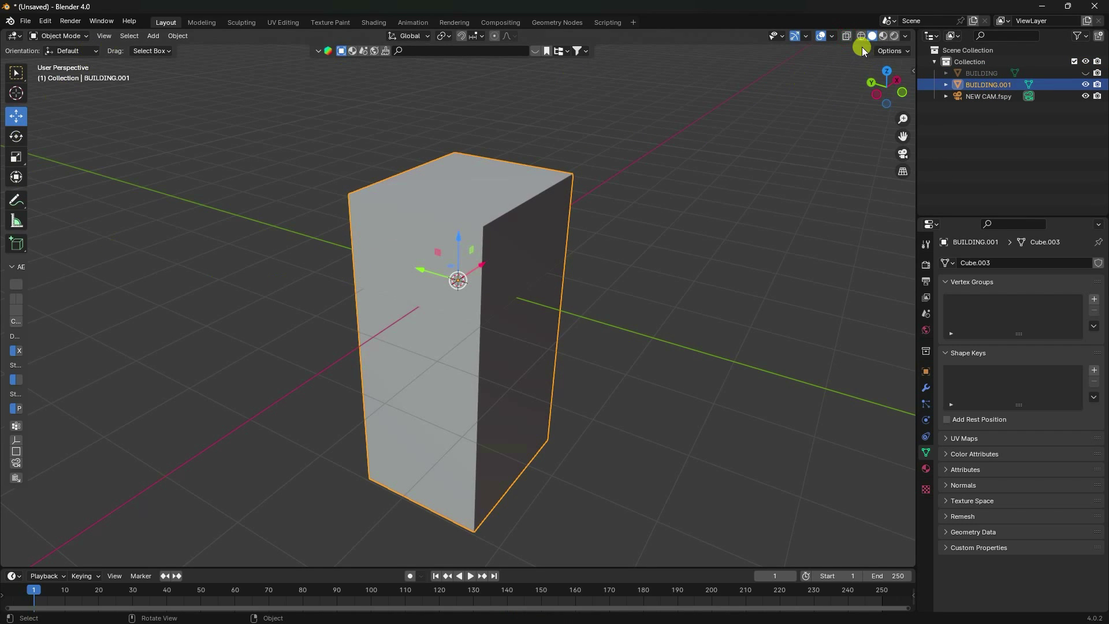
pyautogui.click(833, 36)
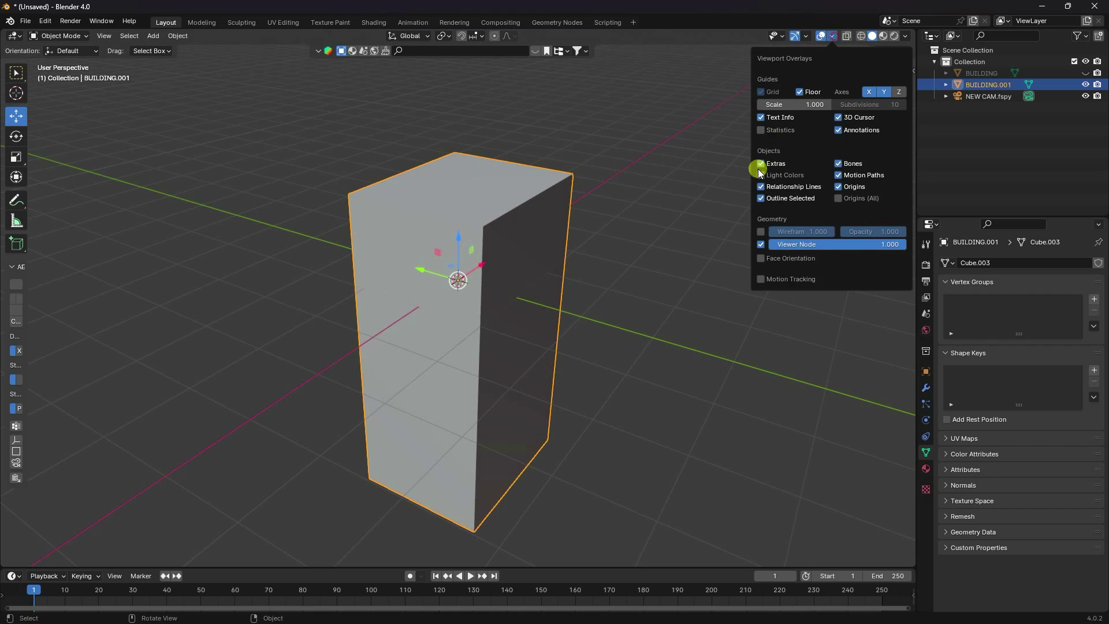
pyautogui.click(760, 232)
# In Edit Mode, separate the duplicate's tall side face on the negative X side into its own object by selection
pyautogui.click(60, 36)
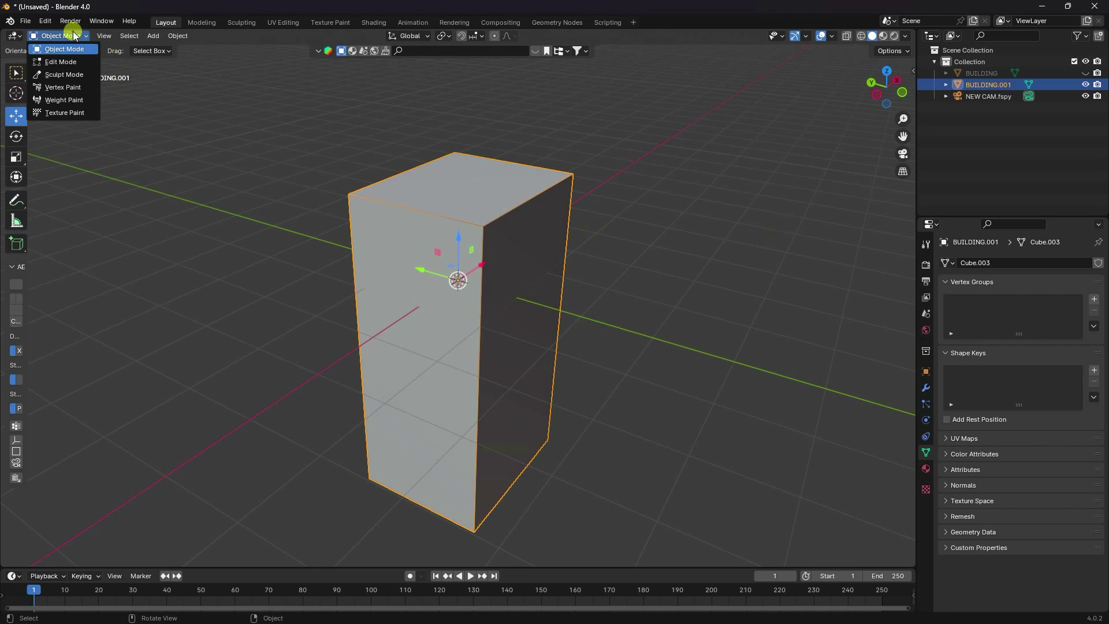
pyautogui.click(61, 62)
pyautogui.click(122, 35)
pyautogui.click(423, 350)
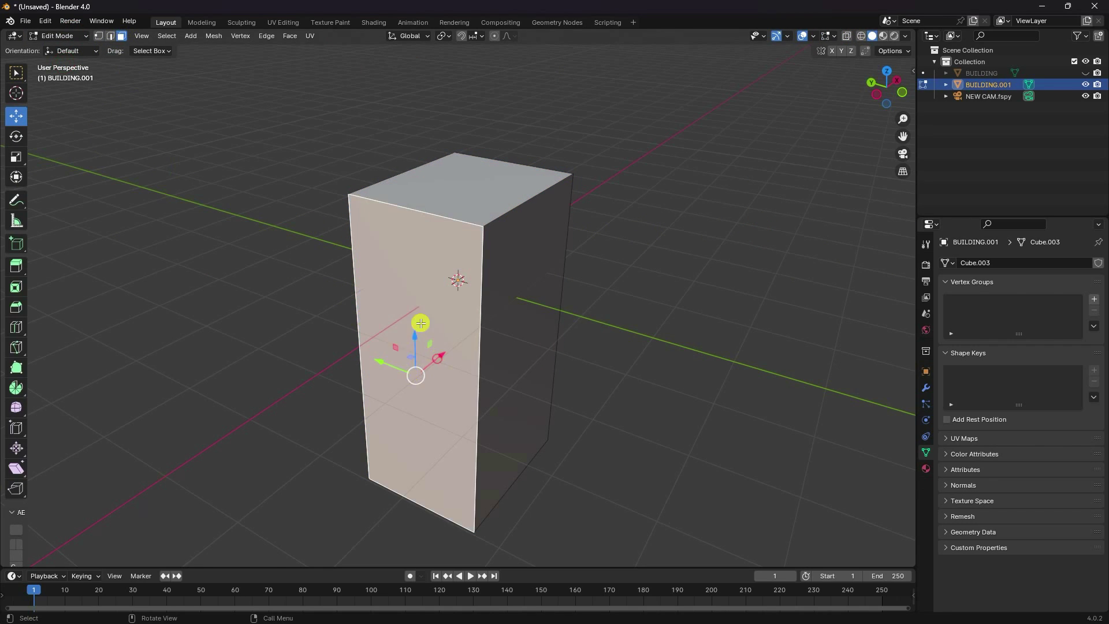
pyautogui.rightClick(427, 281)
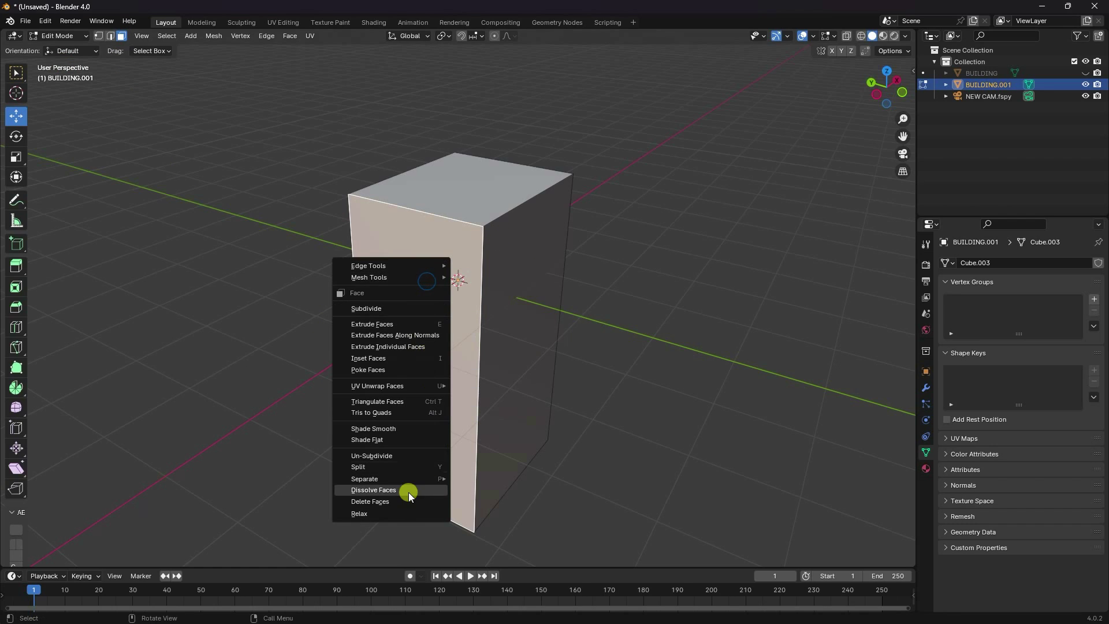
pyautogui.moveTo(375, 481)
pyautogui.click(506, 478)
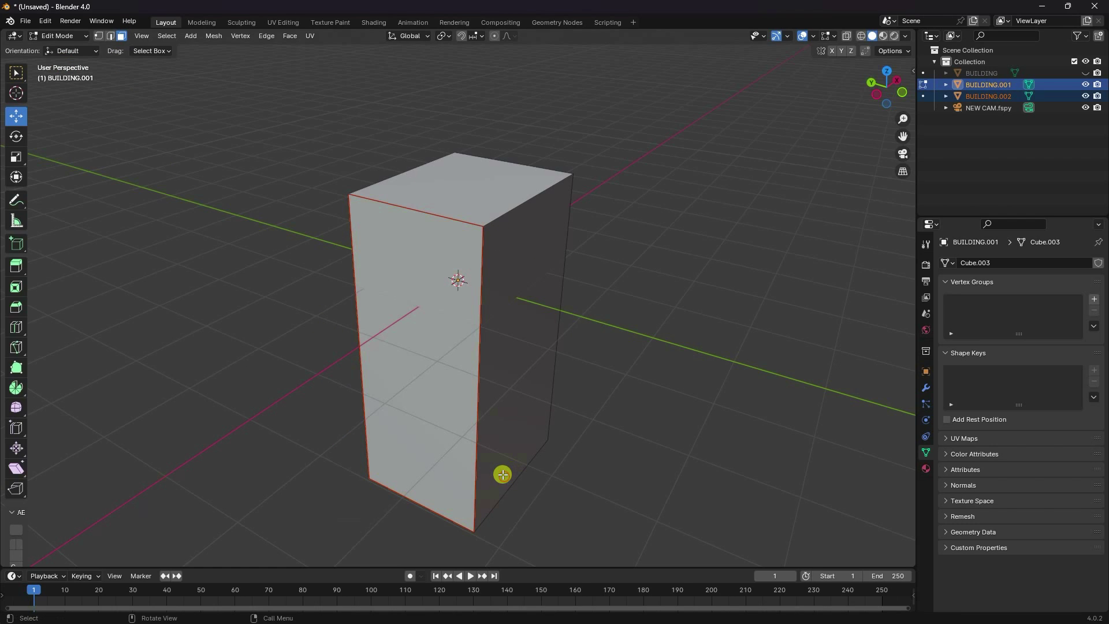
# In Object Mode, delete the rest of the duplicated box, keeping and selecting only the separated face
pyautogui.click(62, 36)
pyautogui.click(64, 49)
pyautogui.moveTo(446, 359); pyautogui.dragTo(507, 315, button='middle')
pyautogui.click(520, 293)
pyautogui.press('Delete')
pyautogui.click(507, 315)
# Set the separated face's origin to its geometry
pyautogui.moveTo(432, 448); pyautogui.dragTo(508, 315, button='middle')
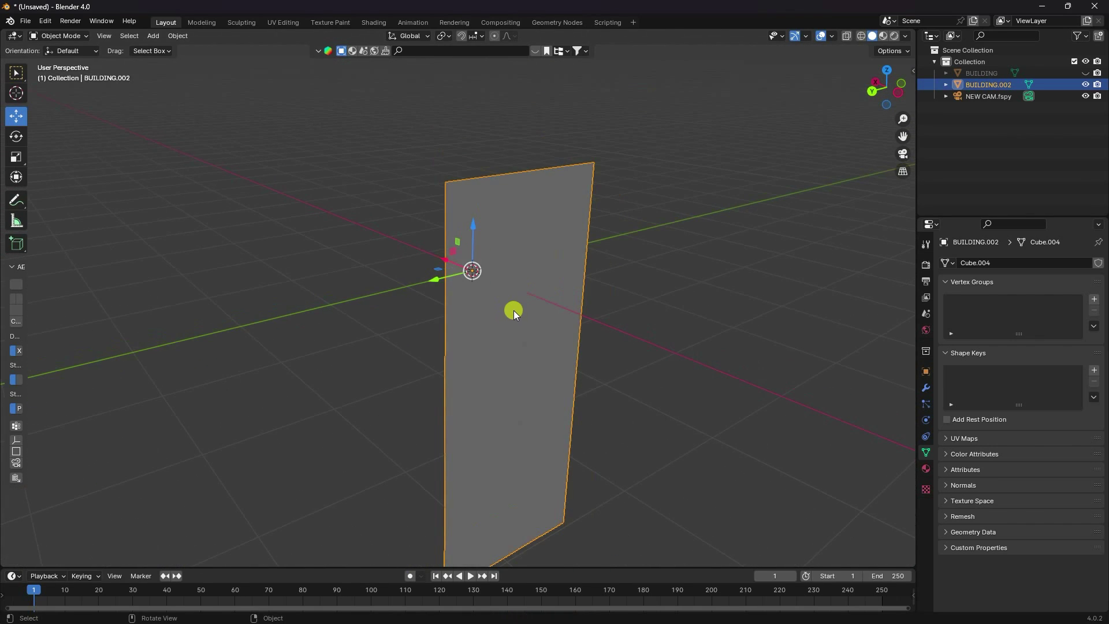
pyautogui.click(178, 37)
pyautogui.moveTo(187, 63)
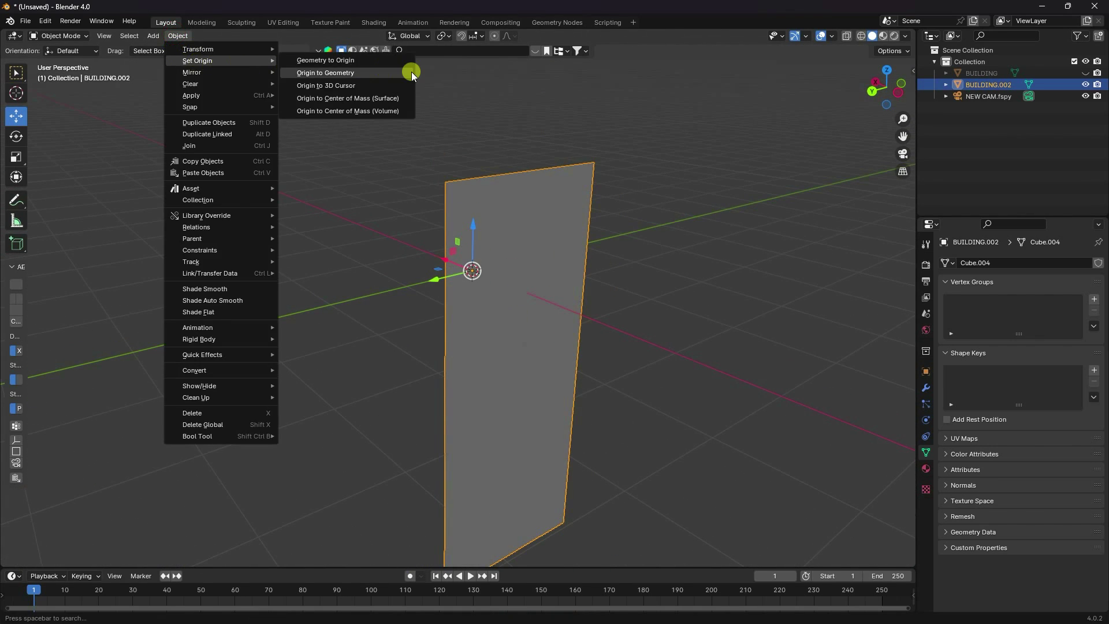
pyautogui.click(332, 73)
pyautogui.moveTo(400, 248); pyautogui.dragTo(406, 199, button='middle')
# In Edit Mode, select the face and subdivide it with 60 cuts
pyautogui.click(82, 38)
pyautogui.click(65, 59)
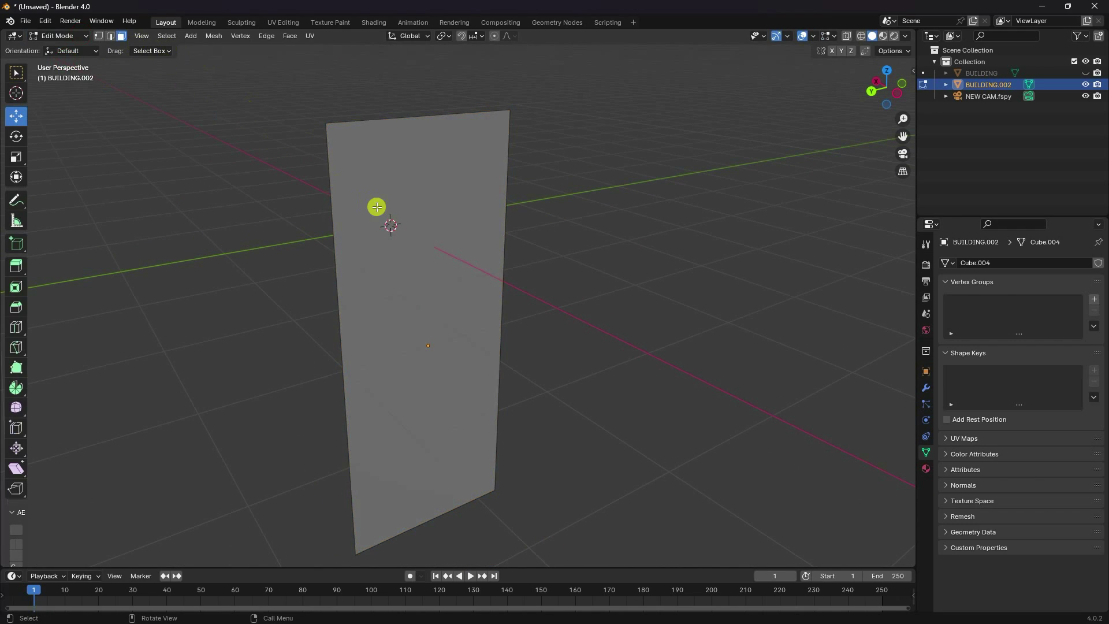
pyautogui.click(376, 207)
pyautogui.rightClick(423, 206)
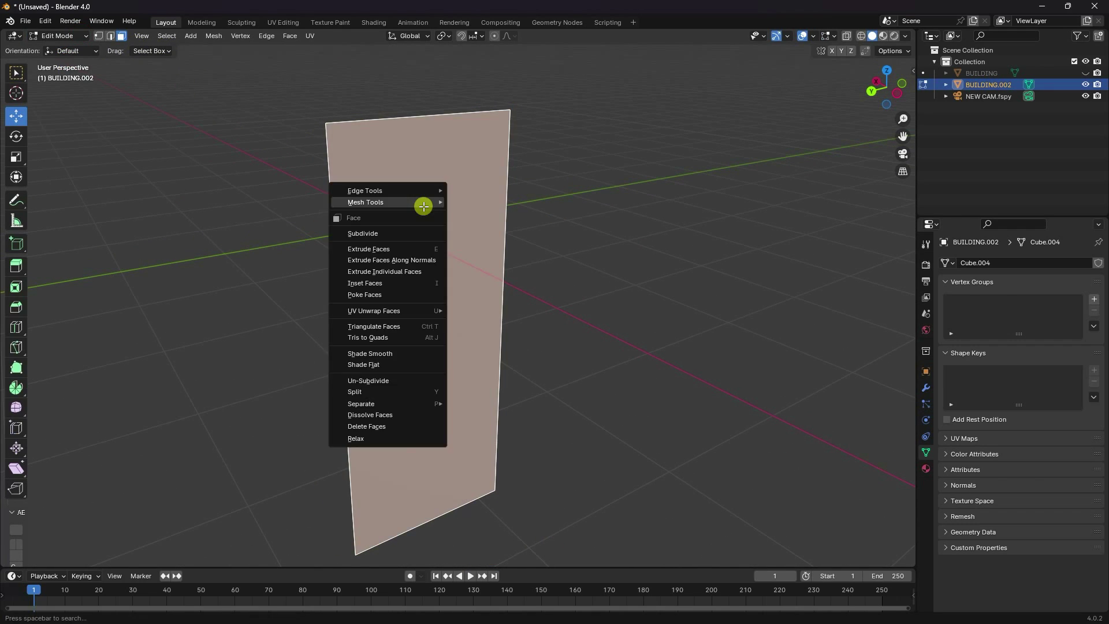
pyautogui.click(367, 233)
pyautogui.click(135, 560)
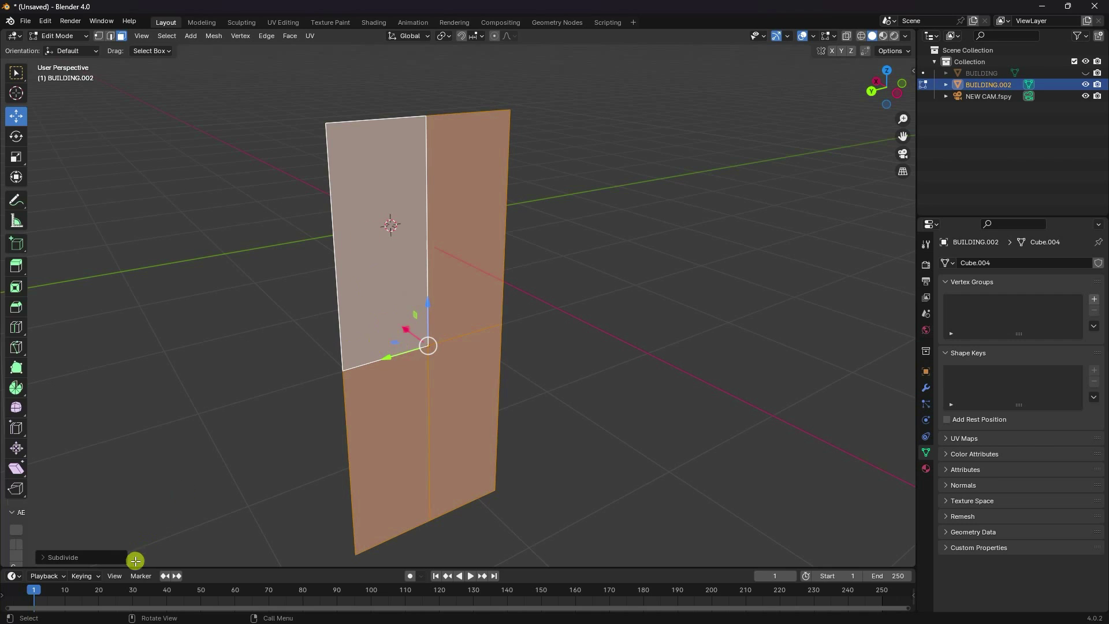
pyautogui.click(154, 475)
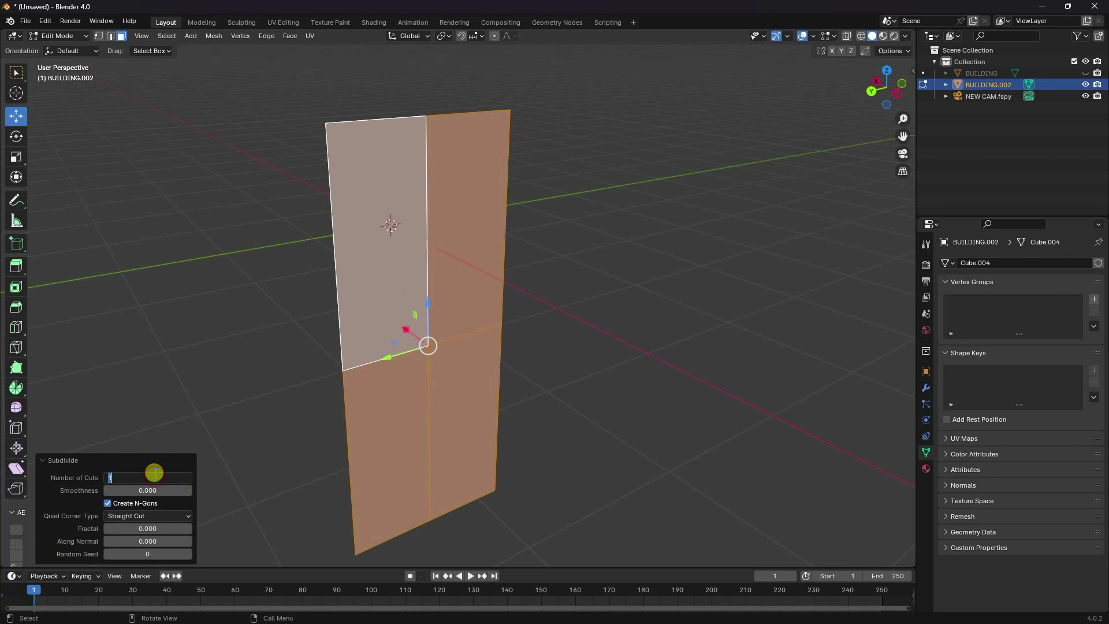
pyautogui.write('60')
pyautogui.press('Return')
# Return to Object Mode and rename the subdivided plane as BANNER
pyautogui.scroll(3, 391, 114)
pyautogui.keyDown('shift'); pyautogui.moveTo(406, 168); pyautogui.dragTo(428, 321, button='middle'); pyautogui.keyUp('shift')
pyautogui.click(58, 35)
pyautogui.click(61, 53)
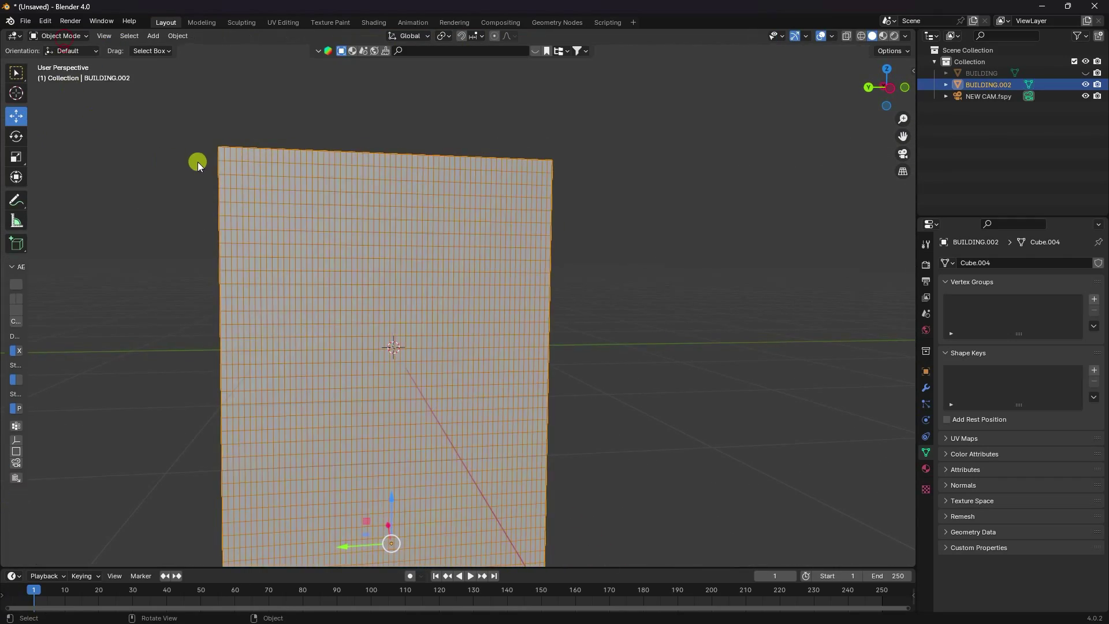
pyautogui.click(211, 262)
pyautogui.moveTo(210, 262); pyautogui.dragTo(746, 271, button='middle')
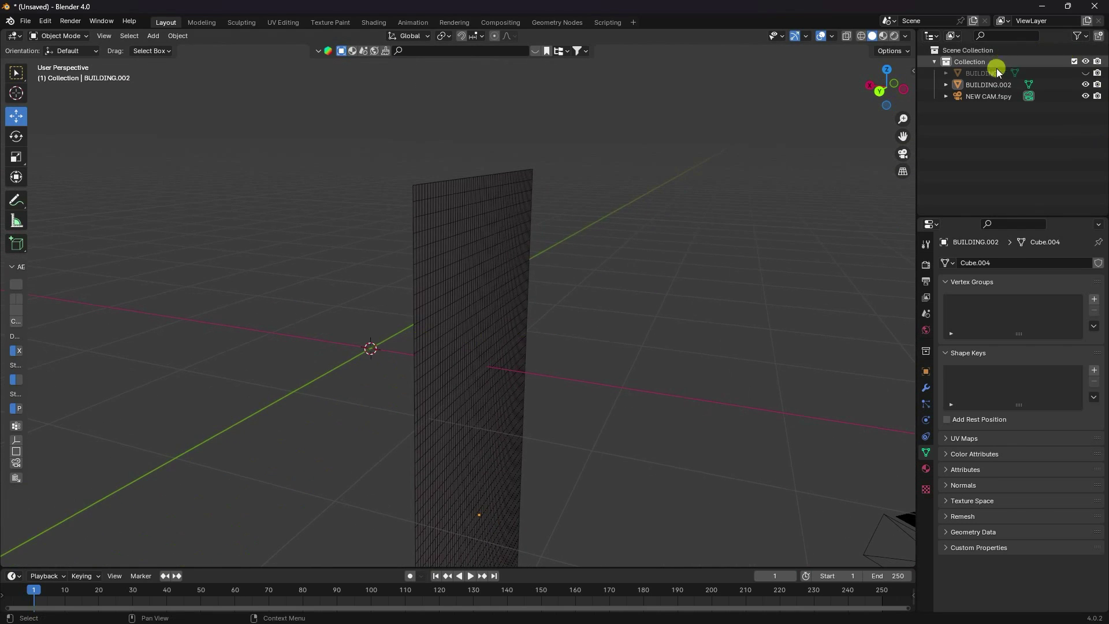
pyautogui.doubleClick(997, 85)
pyautogui.write('B')
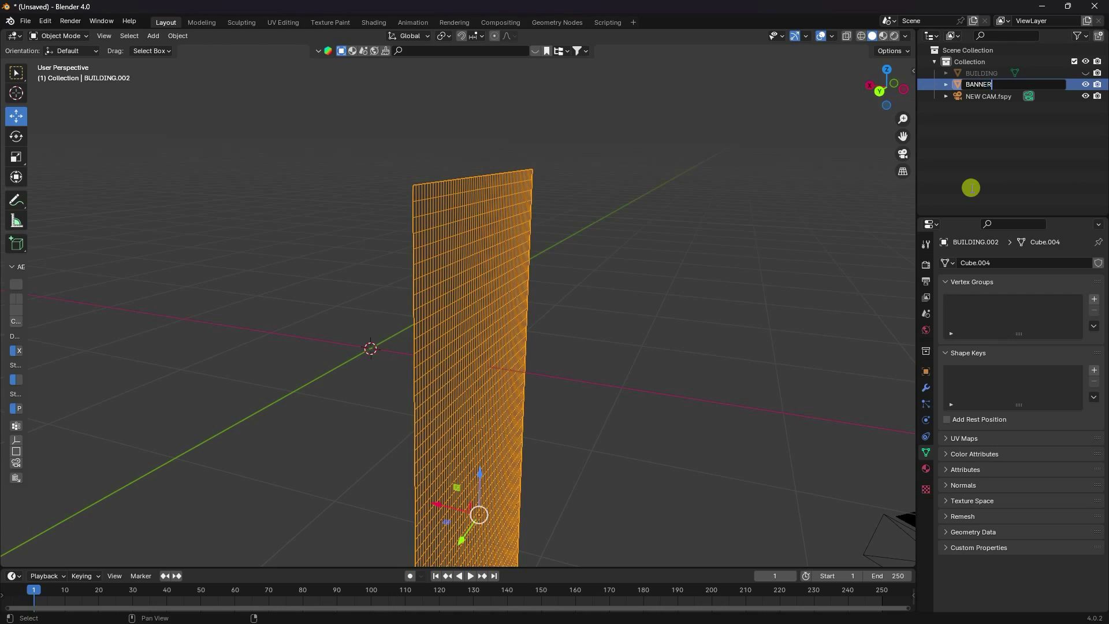
pyautogui.write('ANNER')
pyautogui.press('Return')
# Unhide the original BUILDING object behind the banner plane
pyautogui.click(989, 84)
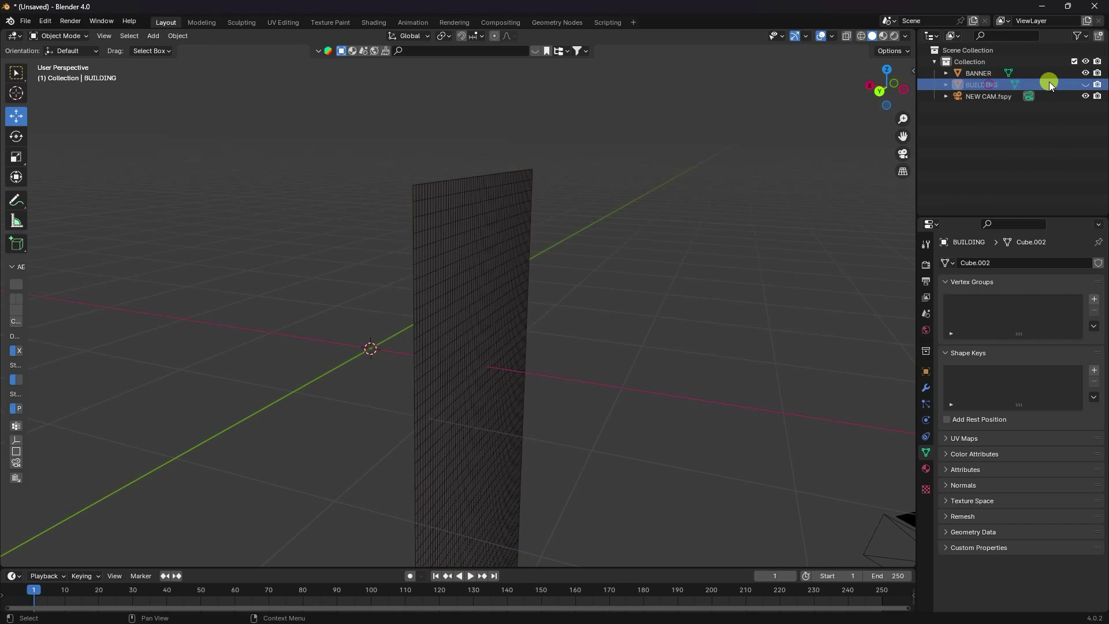
pyautogui.click(1085, 84)
pyautogui.moveTo(664, 196); pyautogui.dragTo(409, 262, button='middle')
pyautogui.scroll(3, 409, 261)
pyautogui.scroll(-2, 410, 262)
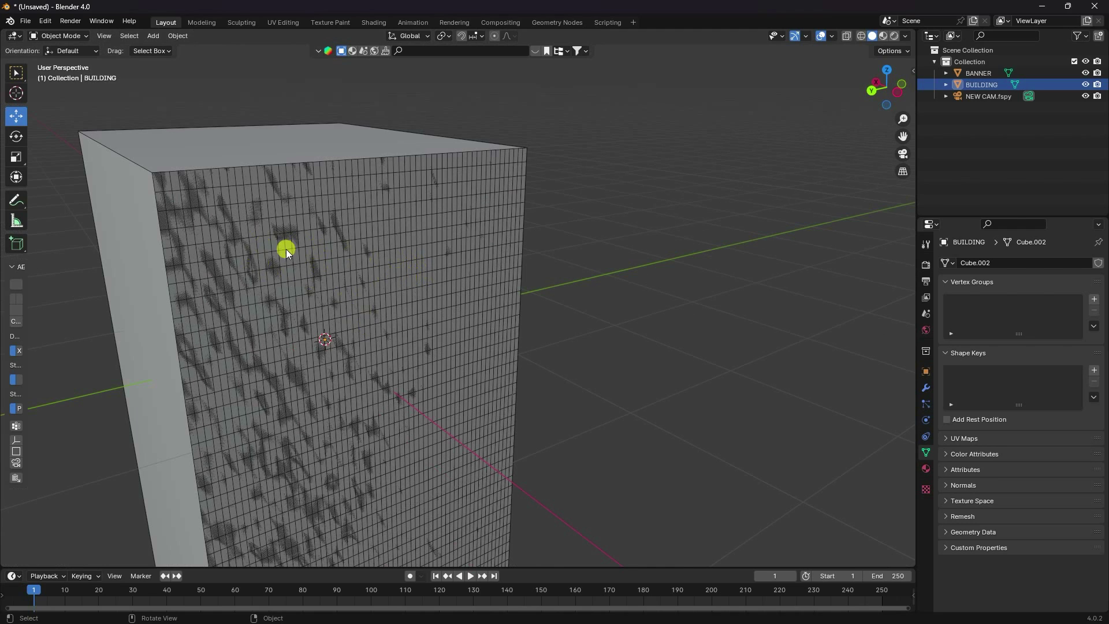
pyautogui.scroll(2, 286, 248)
# Offset BANNER slightly outward from the building wall by setting its X location to -1.01 m
pyautogui.click(977, 73)
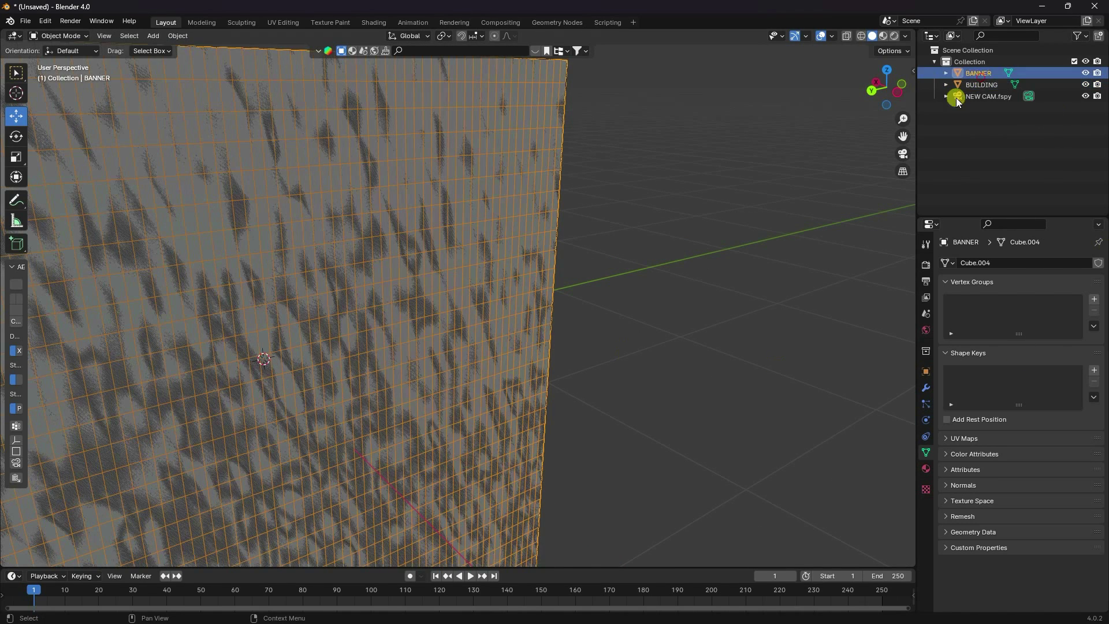
pyautogui.click(926, 373)
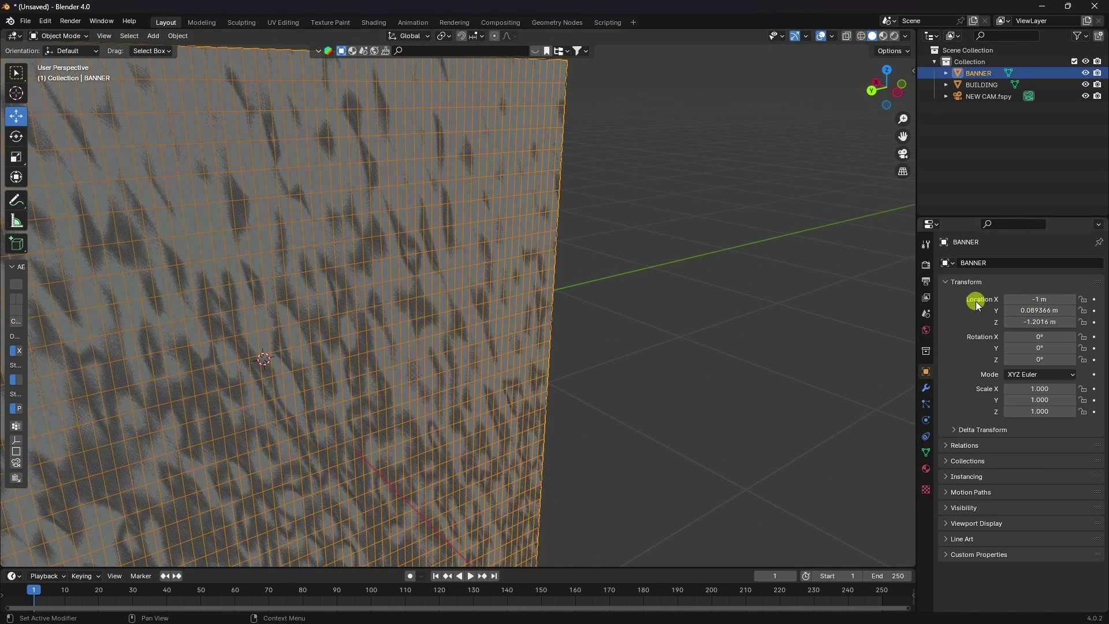
pyautogui.moveTo(1051, 305); pyautogui.dragTo(1072, 301)
pyautogui.scroll(-3, 384, 340)
pyautogui.moveTo(383, 340); pyautogui.dragTo(503, 328, button='middle')
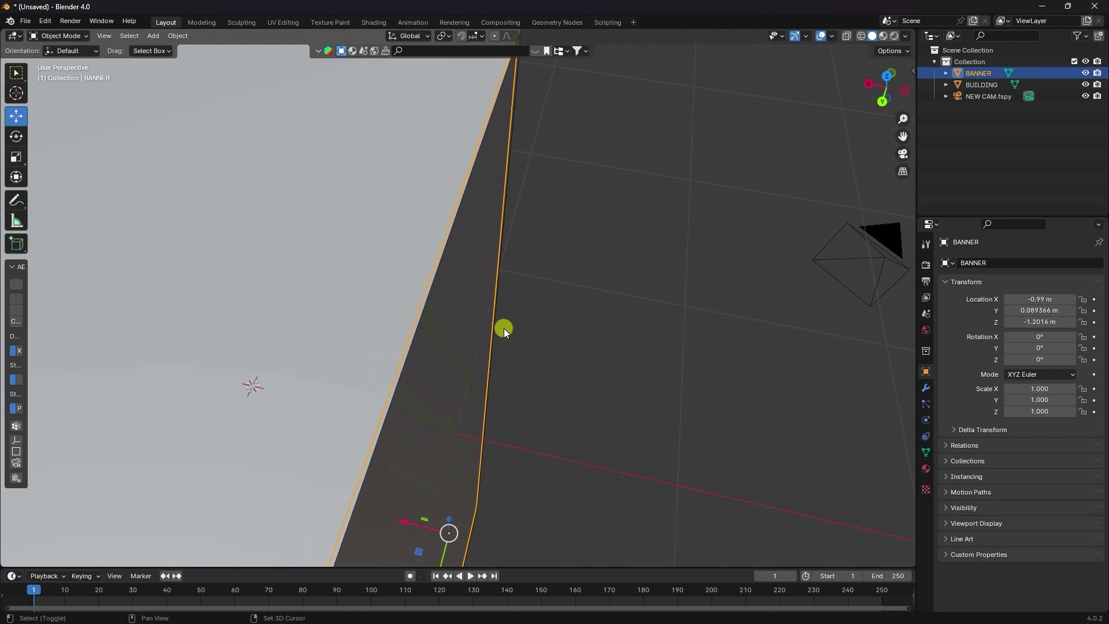
pyautogui.click(1007, 301)
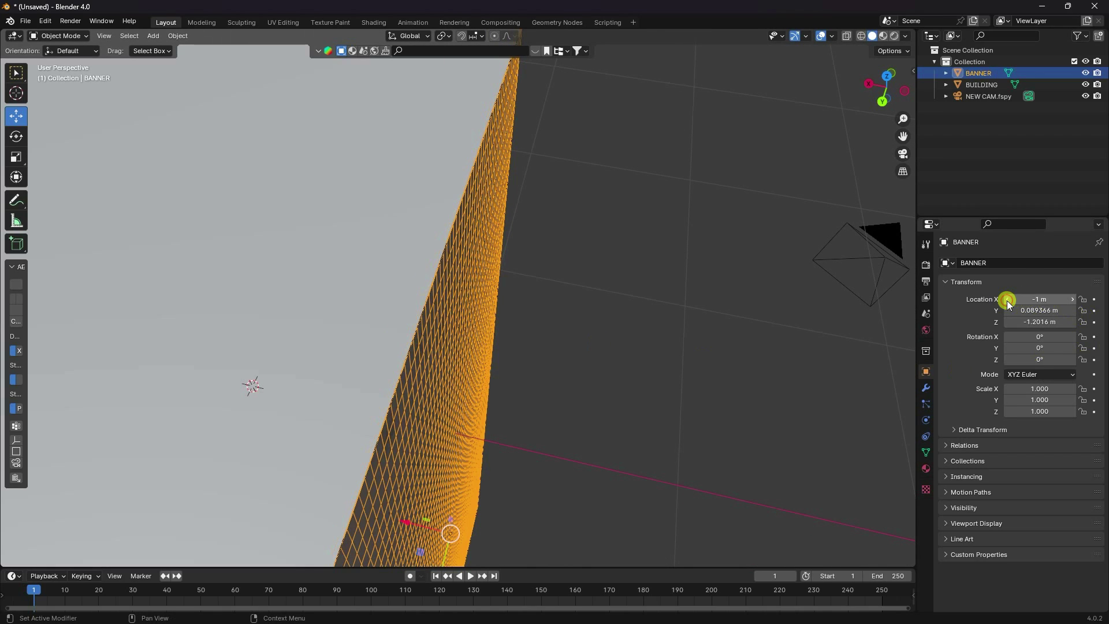
pyautogui.click(1007, 300)
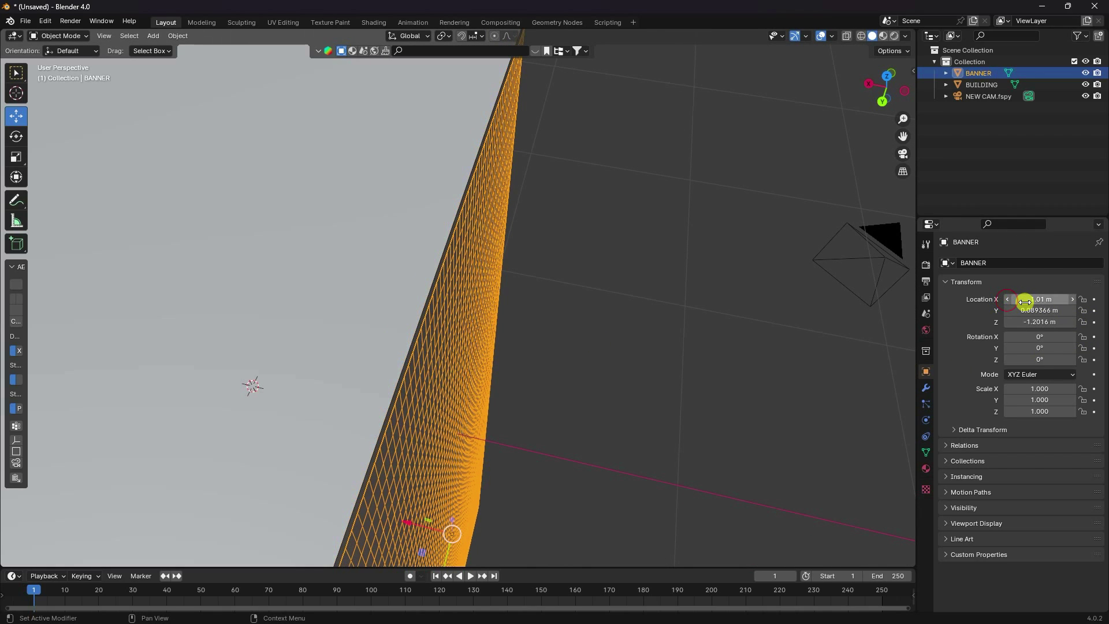
pyautogui.scroll(-5, 503, 312)
pyautogui.moveTo(502, 312)
pyautogui.mouseDown(button='middle')
pyautogui.moveTo(514, 347)
pyautogui.moveTo(515, 327)
pyautogui.moveTo(533, 313)
pyautogui.moveTo(554, 321)
pyautogui.moveTo(483, 310)
pyautogui.mouseUp(button='middle')
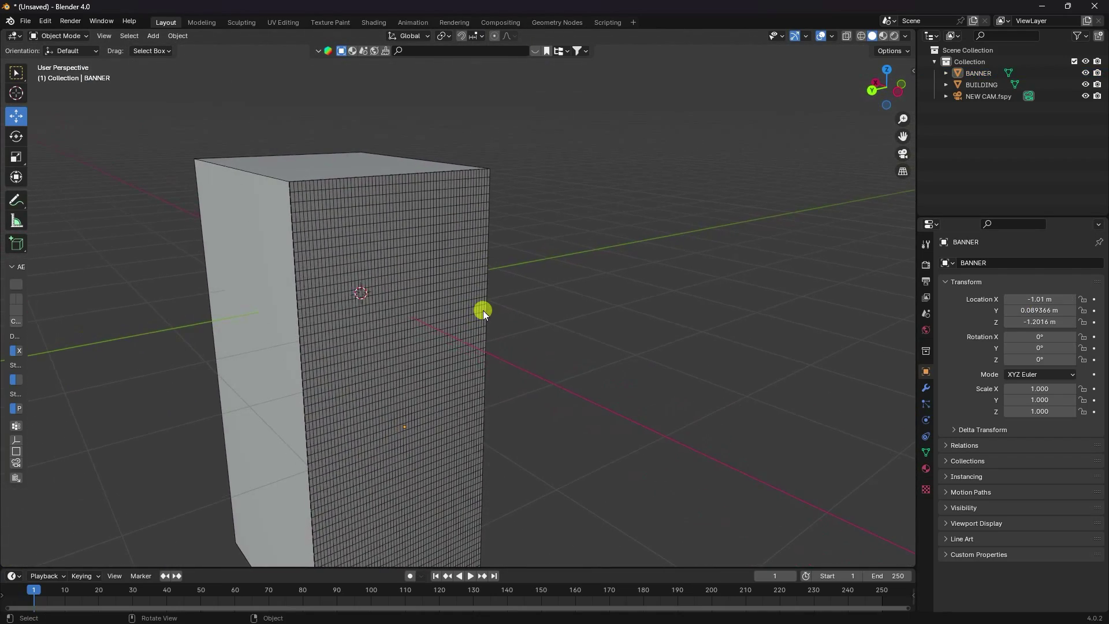
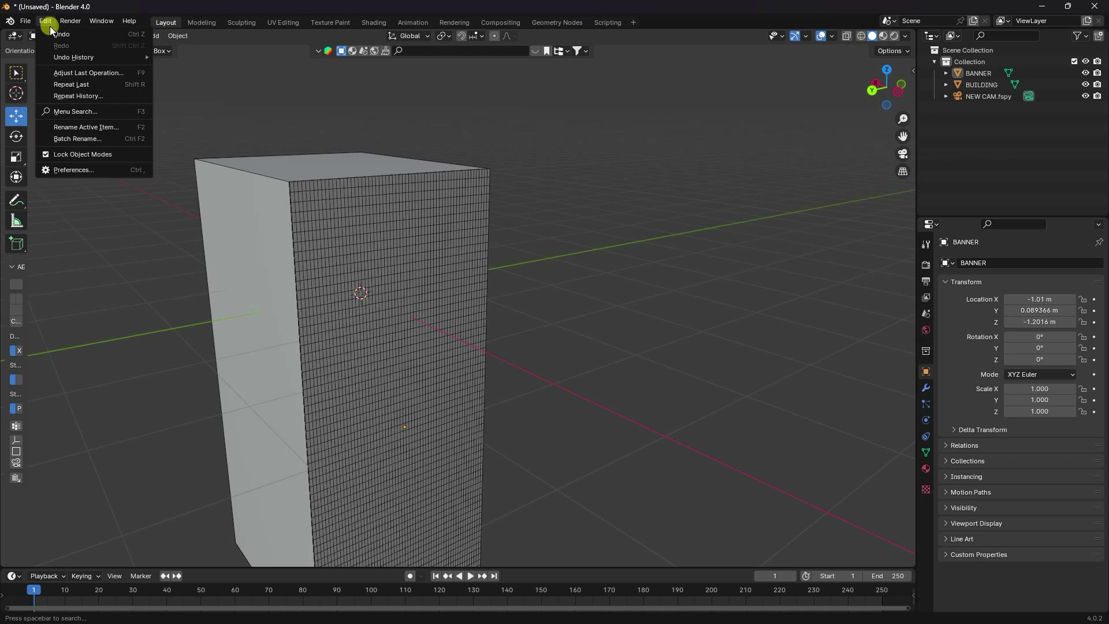
# Search the add-ons in Preferences for "extra" to check that the Extra Objects add-ons are enabled, and close Preferences
pyautogui.click(67, 171)
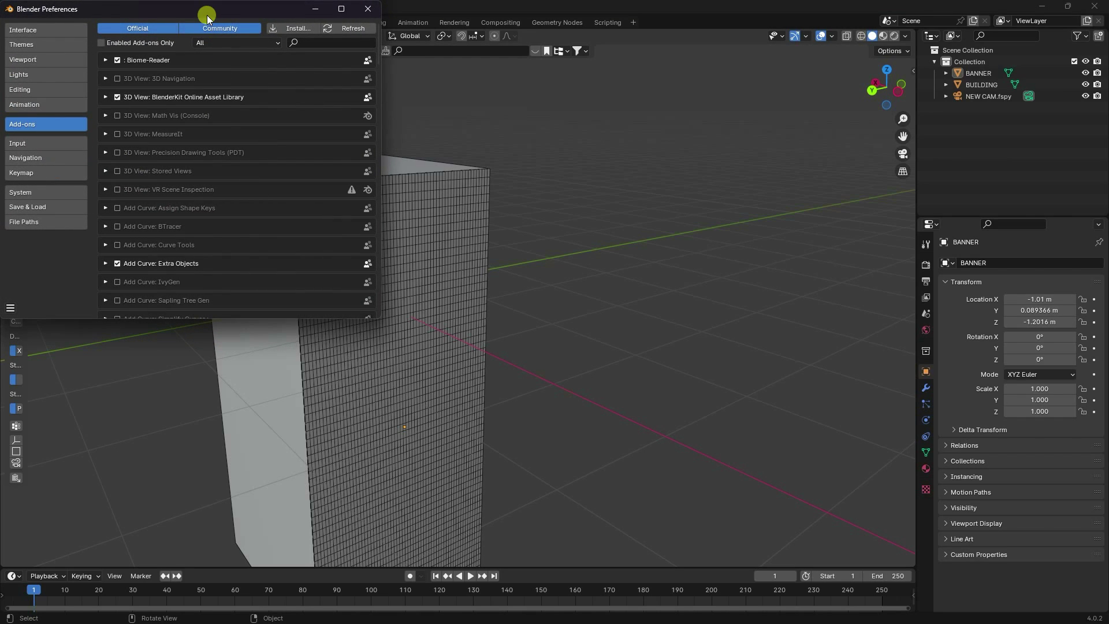
pyautogui.moveTo(208, 15); pyautogui.dragTo(378, 125)
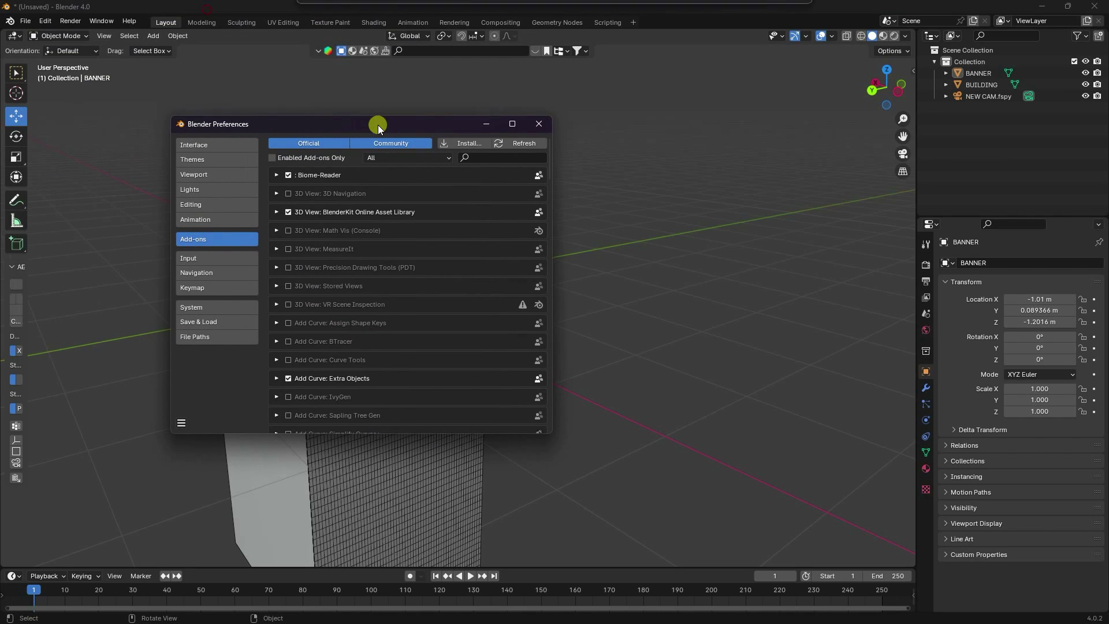
pyautogui.click(478, 157)
pyautogui.write('extra')
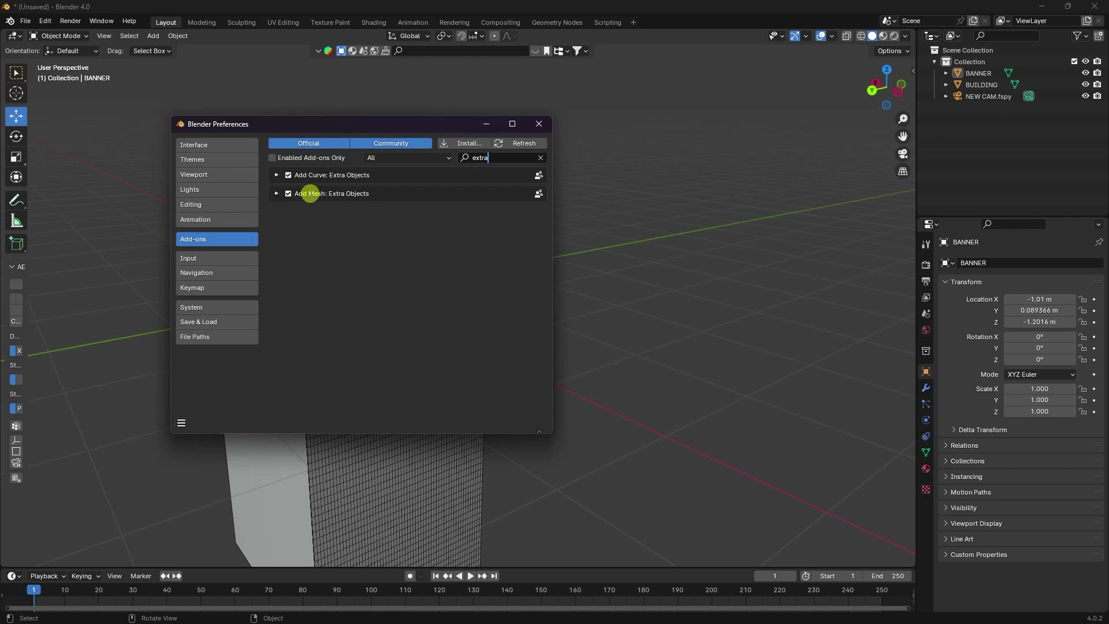
pyautogui.click(537, 123)
# Add an Archemedian spiral curve at the world origin
pyautogui.click(152, 37)
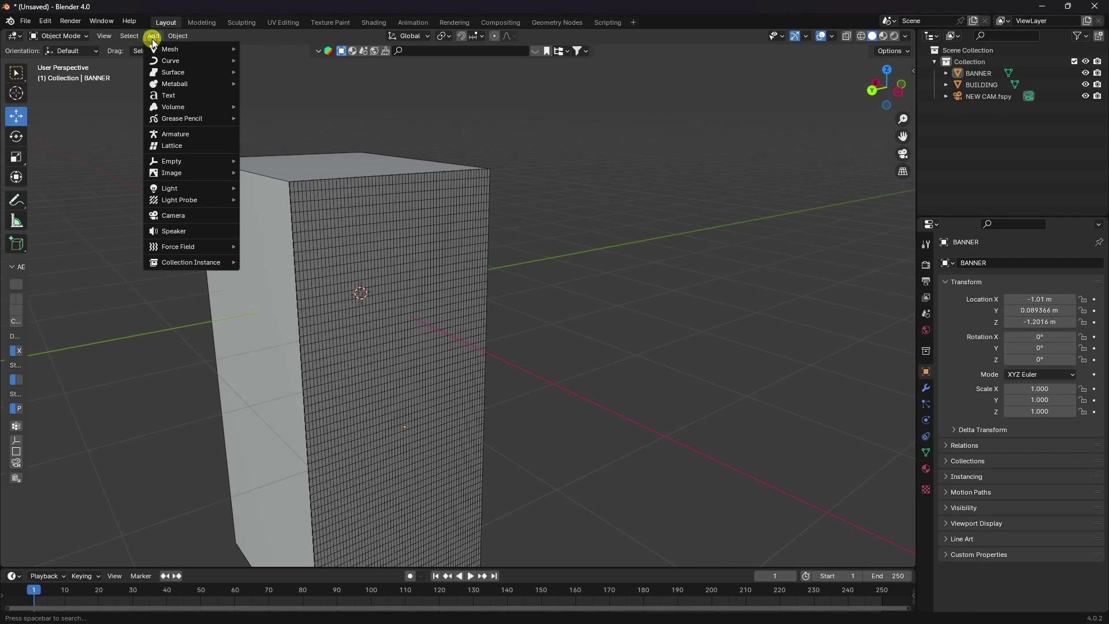
pyautogui.moveTo(158, 60)
pyautogui.moveTo(289, 330)
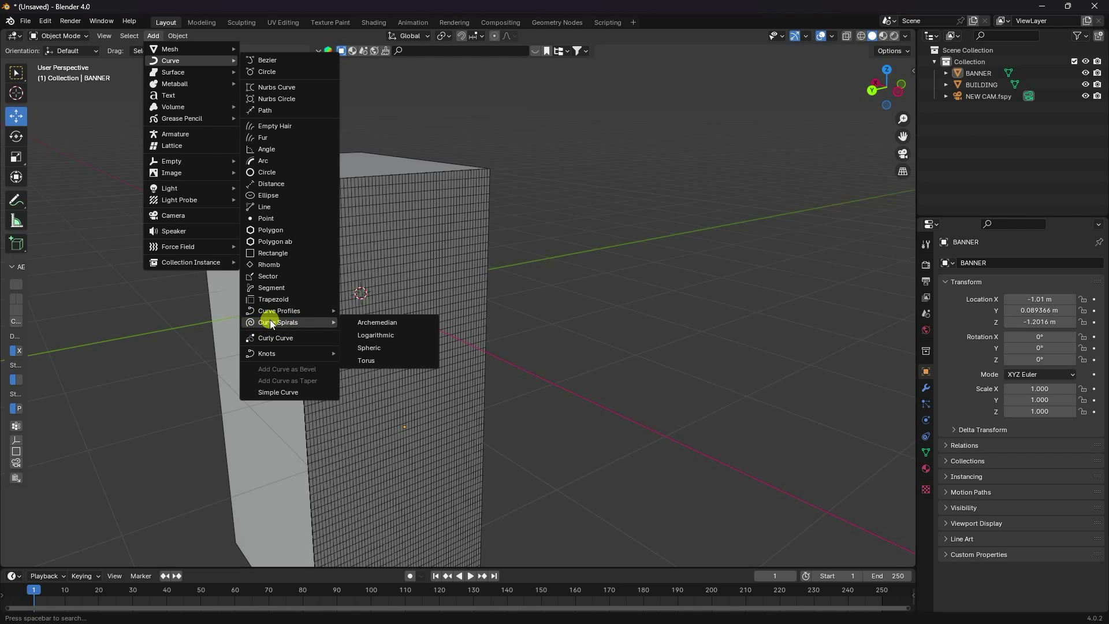
pyautogui.click(377, 322)
pyautogui.moveTo(379, 366); pyautogui.dragTo(463, 364, button='middle')
pyautogui.scroll(2, 467, 360)
pyautogui.scroll(1, 466, 360)
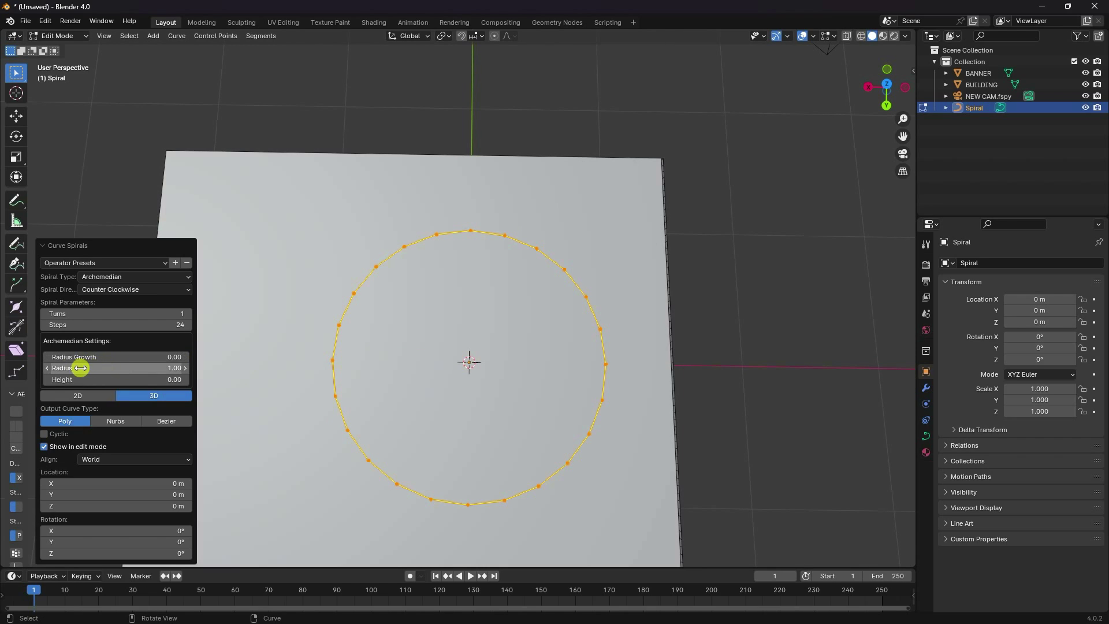
# Reduce the spiral's radius to 0.40
pyautogui.click(47, 368)
pyautogui.click(47, 368)
pyautogui.click(47, 368)
pyautogui.click(47, 368)
pyautogui.click(47, 368)
pyautogui.click(47, 368)
pyautogui.click(47, 368)
pyautogui.click(47, 368)
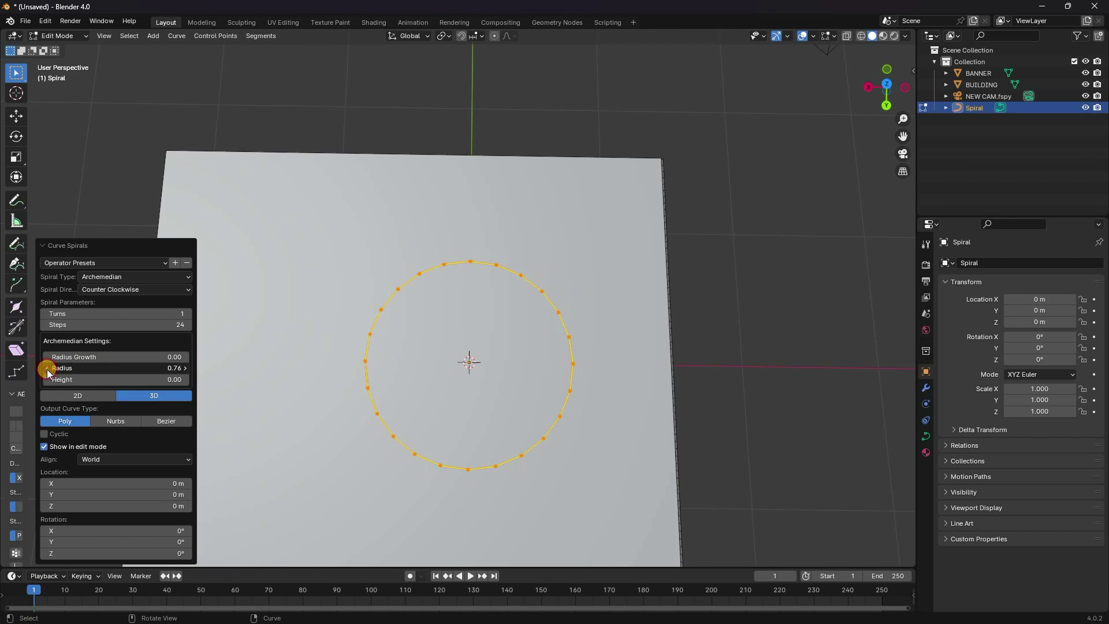
pyautogui.click(46, 368)
pyautogui.click(47, 368)
pyautogui.click(46, 368)
pyautogui.click(47, 368)
pyautogui.click(47, 368)
pyautogui.click(47, 368)
pyautogui.click(46, 368)
pyautogui.click(47, 368)
pyautogui.click(47, 368)
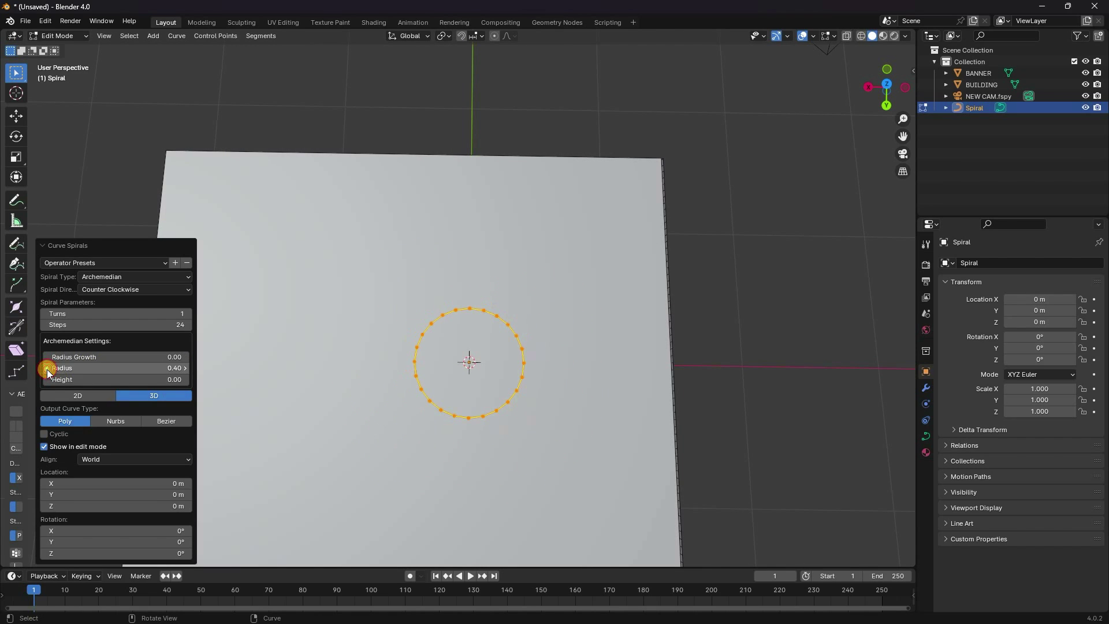
pyautogui.moveTo(779, 411); pyautogui.dragTo(716, 383, button='middle')
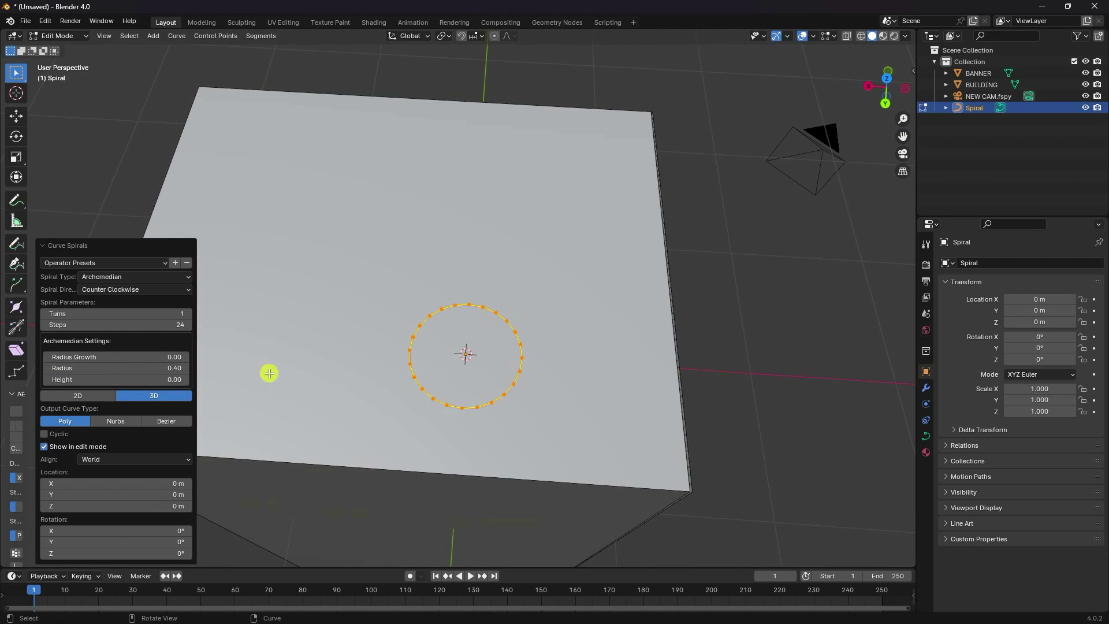
# Try larger radius growth values for the spiral and settle on 0.03
pyautogui.click(187, 355)
pyautogui.click(187, 356)
pyautogui.click(187, 356)
pyautogui.click(187, 355)
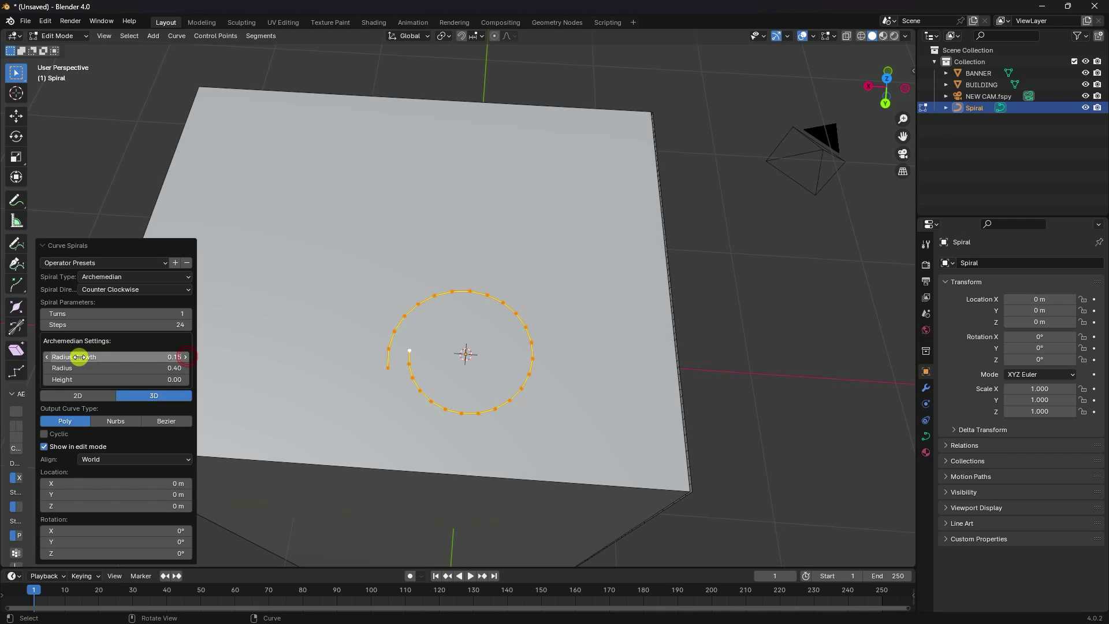
pyautogui.click(46, 357)
pyautogui.click(46, 356)
pyautogui.click(46, 356)
pyautogui.click(45, 356)
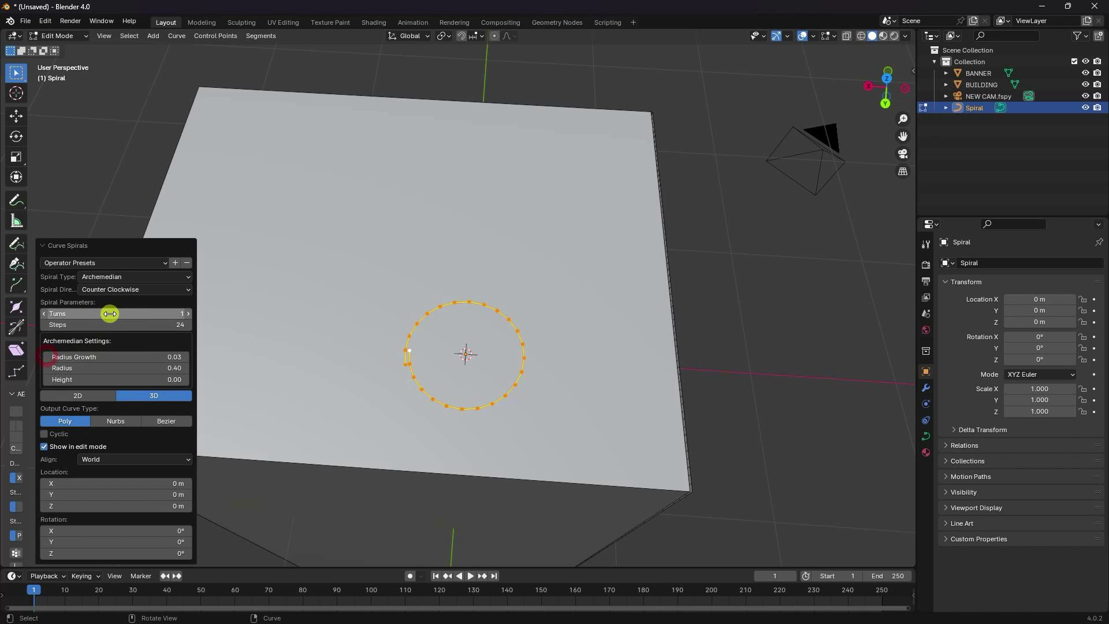
# Increase the spiral's number of turns to 6
pyautogui.click(188, 314)
pyautogui.click(188, 314)
pyautogui.click(189, 313)
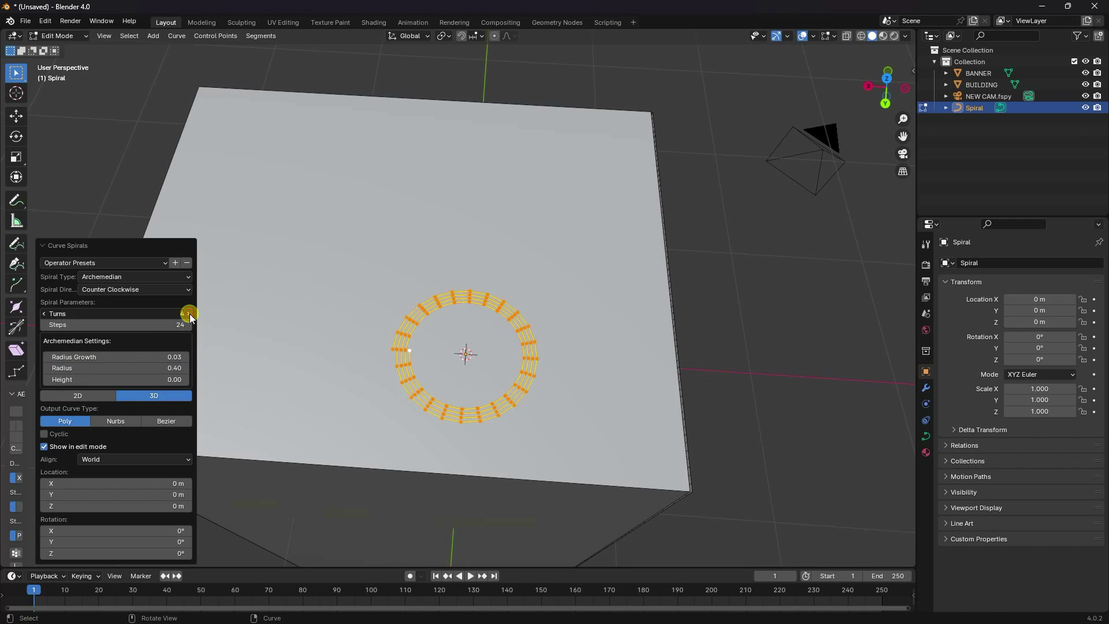
pyautogui.click(188, 314)
pyautogui.click(188, 313)
pyautogui.moveTo(508, 385); pyautogui.dragTo(515, 409, button='middle')
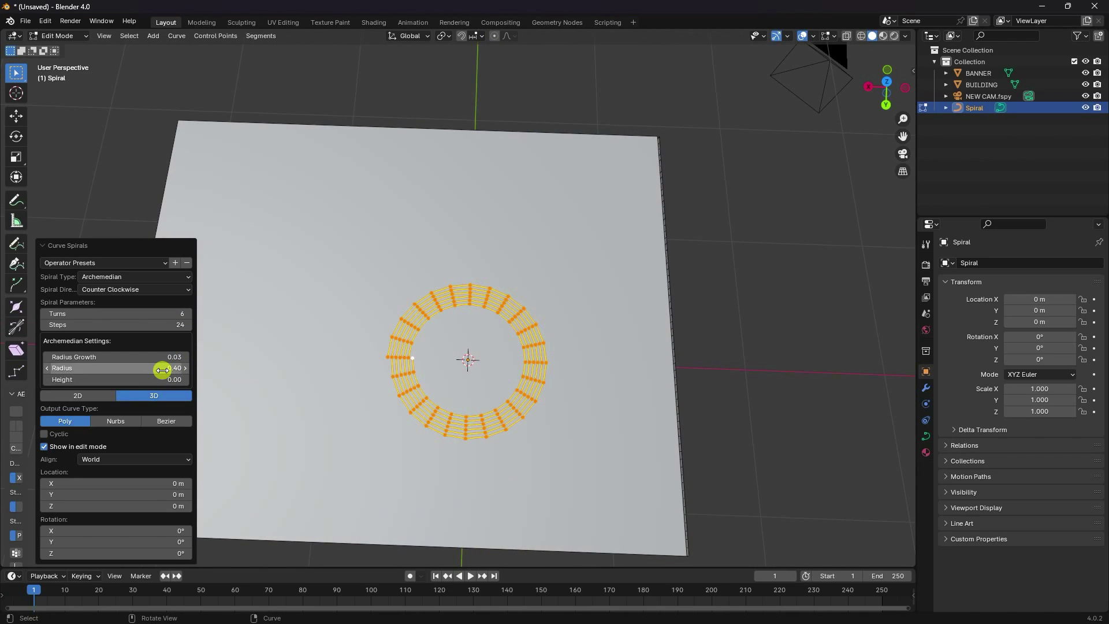
# Set the spiral's radius to 0.10 and its radius growth to 0.06
pyautogui.moveTo(162, 369); pyautogui.dragTo(152, 368)
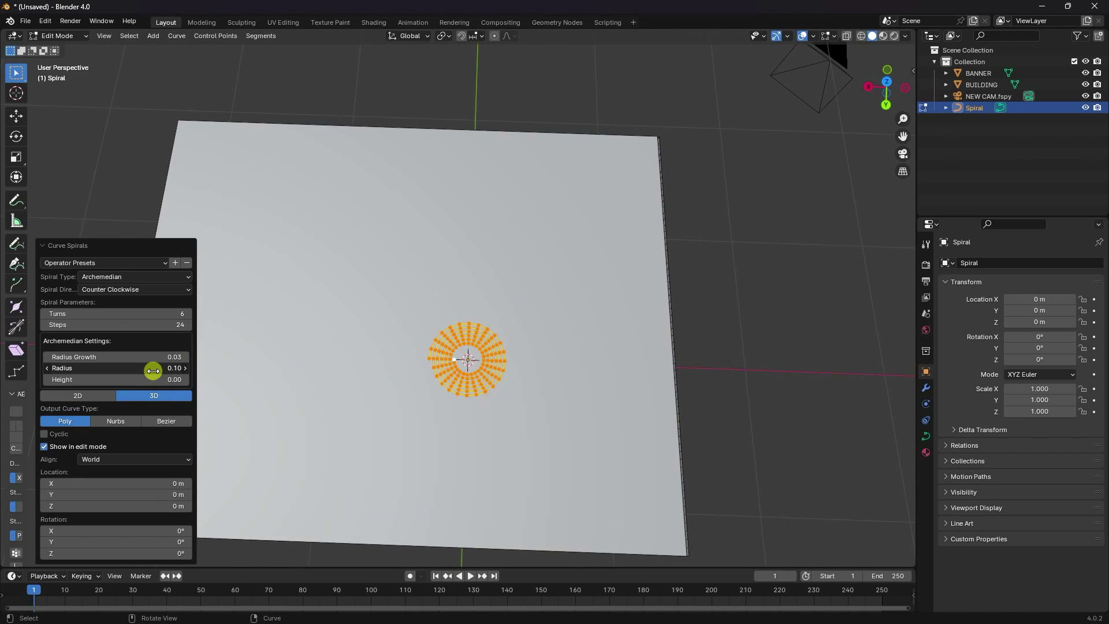
pyautogui.click(188, 357)
pyautogui.moveTo(170, 357); pyautogui.dragTo(54, 357)
pyautogui.moveTo(468, 358)
pyautogui.mouseDown(button='middle')
pyautogui.moveTo(480, 341)
pyautogui.moveTo(426, 295)
pyautogui.moveTo(458, 288)
pyautogui.moveTo(467, 363)
pyautogui.moveTo(509, 386)
pyautogui.moveTo(512, 377)
pyautogui.moveTo(472, 362)
pyautogui.mouseUp(button='middle')
pyautogui.scroll(5, 471, 336)
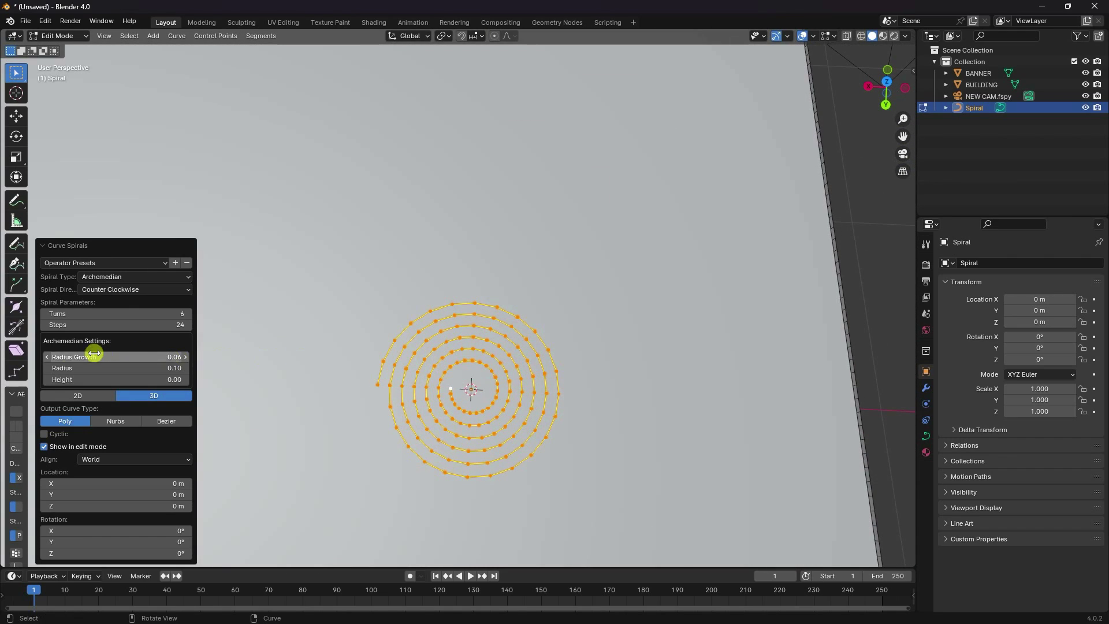
# Fine-tune the spiral's inner radius to 0.07 and check its size against the building's roof
pyautogui.moveTo(47, 367); pyautogui.dragTo(46, 370)
pyautogui.scroll(-4, 612, 354)
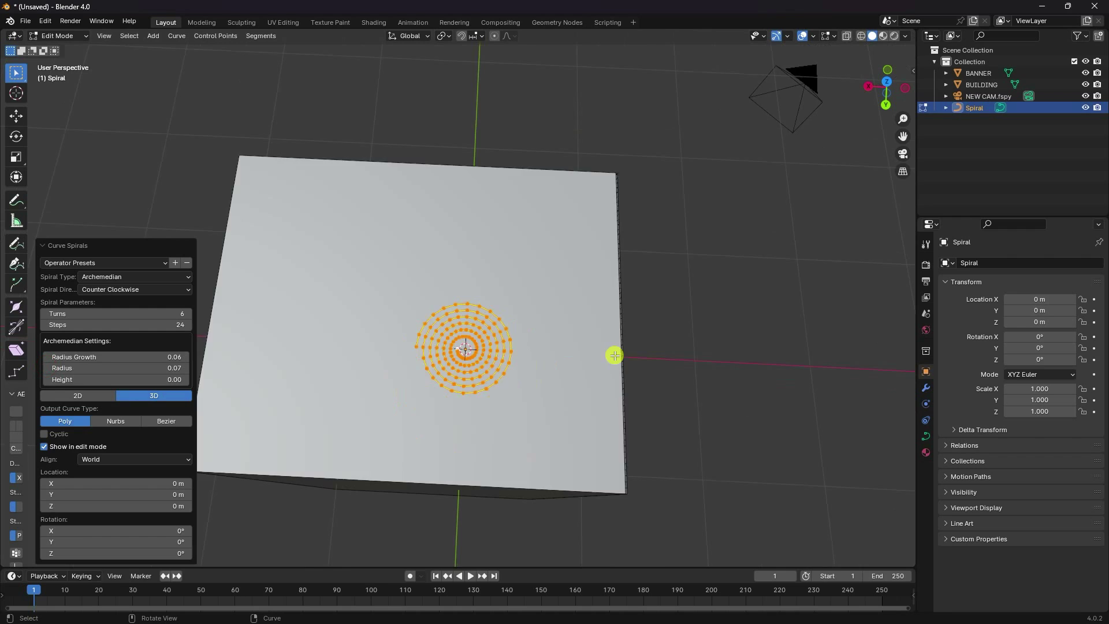
pyautogui.moveTo(612, 354); pyautogui.dragTo(472, 352, button='middle')
pyautogui.scroll(5, 472, 353)
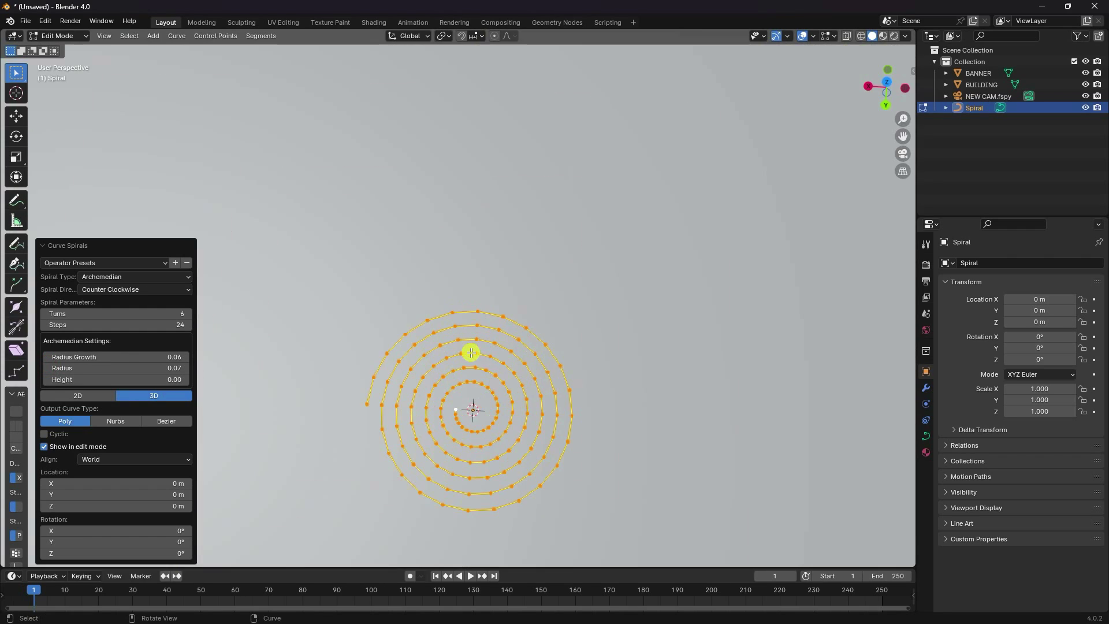
# Set the spiral's steps to 40 and return to Object Mode
pyautogui.click(83, 324)
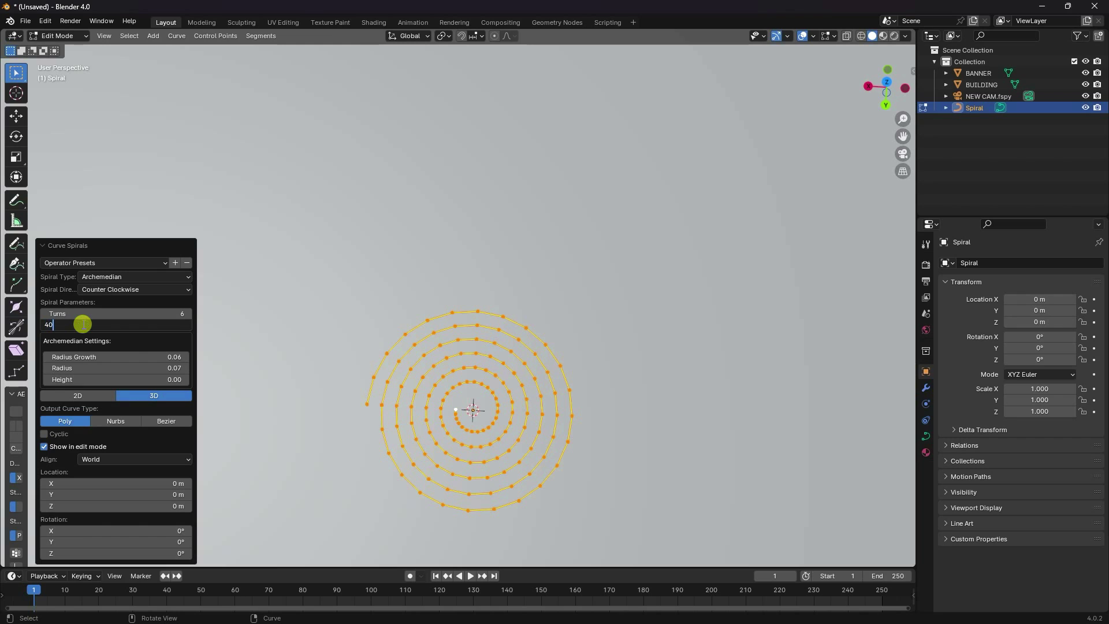
pyautogui.press('Return')
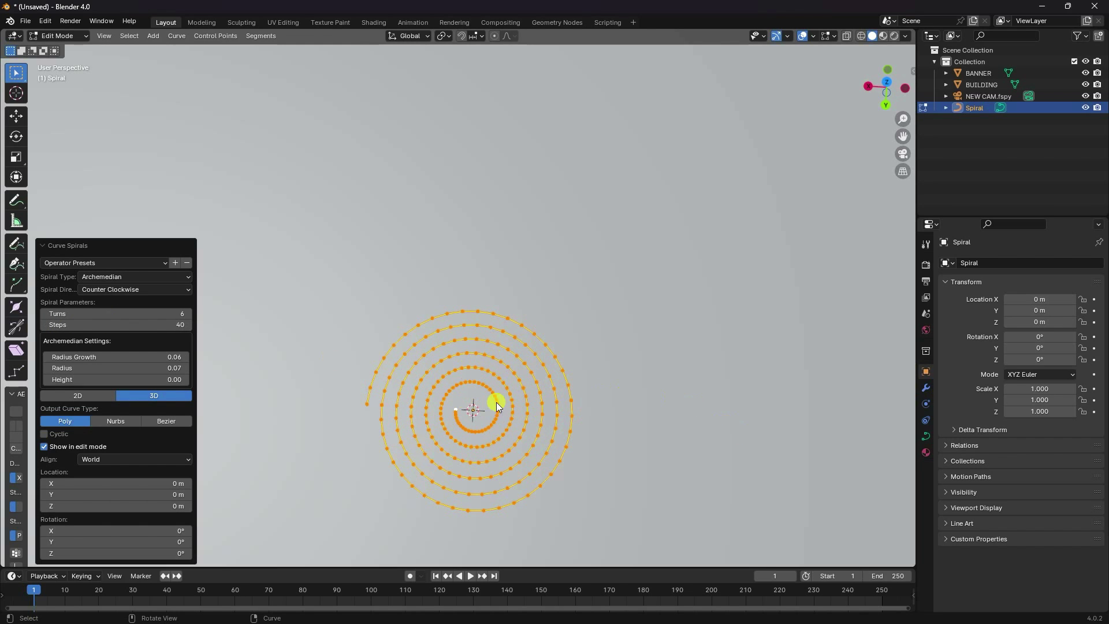
pyautogui.moveTo(497, 402); pyautogui.dragTo(467, 346, button='middle')
pyautogui.click(16, 116)
pyautogui.click(58, 35)
pyautogui.click(62, 49)
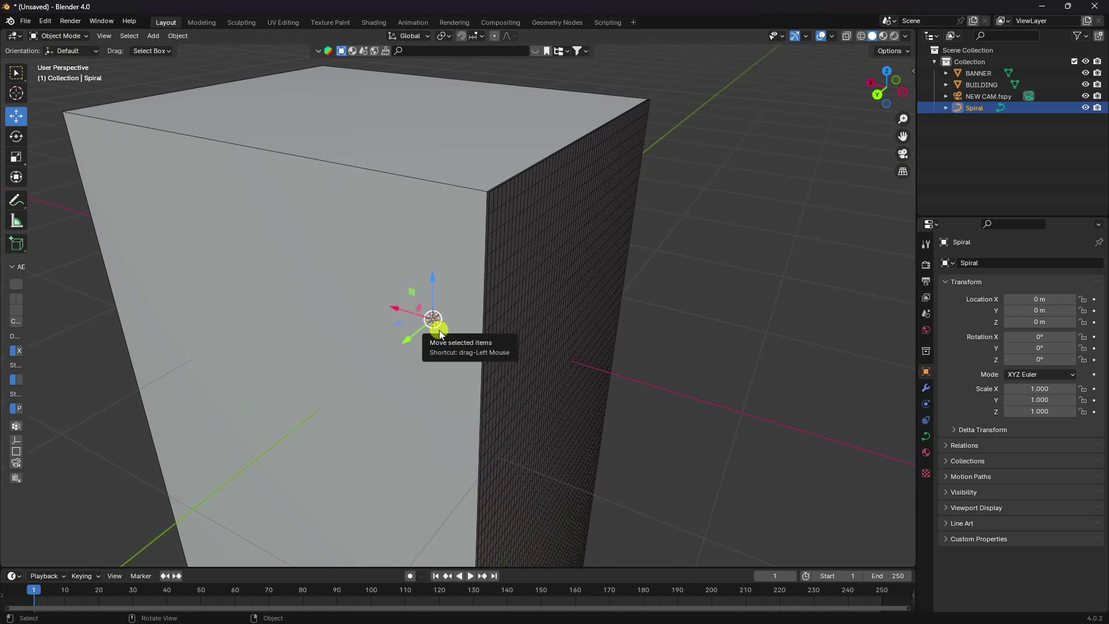
# Move the spiral about -1.007 m along X and raise it about 1.397 m along Z toward the roof edge
pyautogui.press('KP_1')
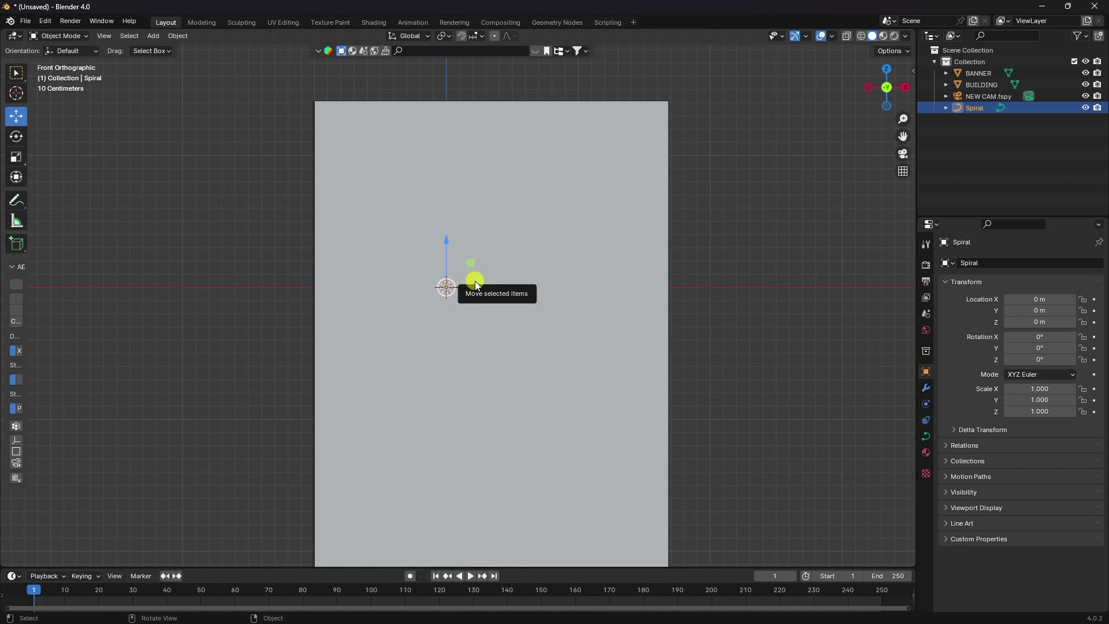
pyautogui.moveTo(487, 285); pyautogui.dragTo(349, 304)
pyautogui.press('KP_3')
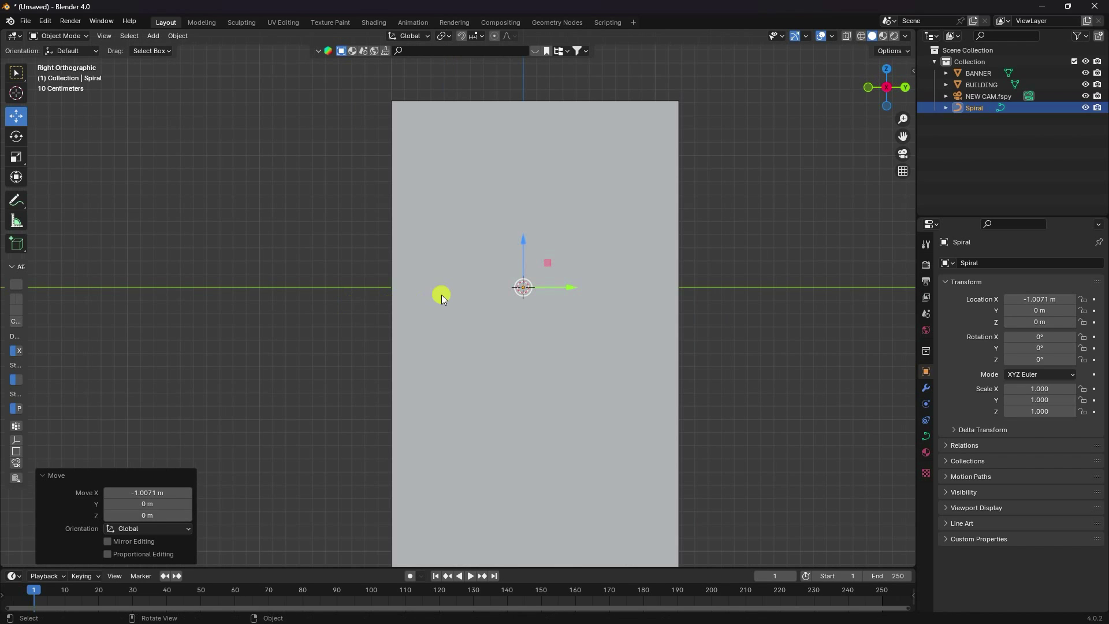
pyautogui.moveTo(524, 248); pyautogui.dragTo(525, 60)
# Hide the BUILDING object in the viewport so that the banner and the spiral can be seen clearly
pyautogui.click(549, 312)
pyautogui.moveTo(549, 312); pyautogui.dragTo(526, 361, button='middle')
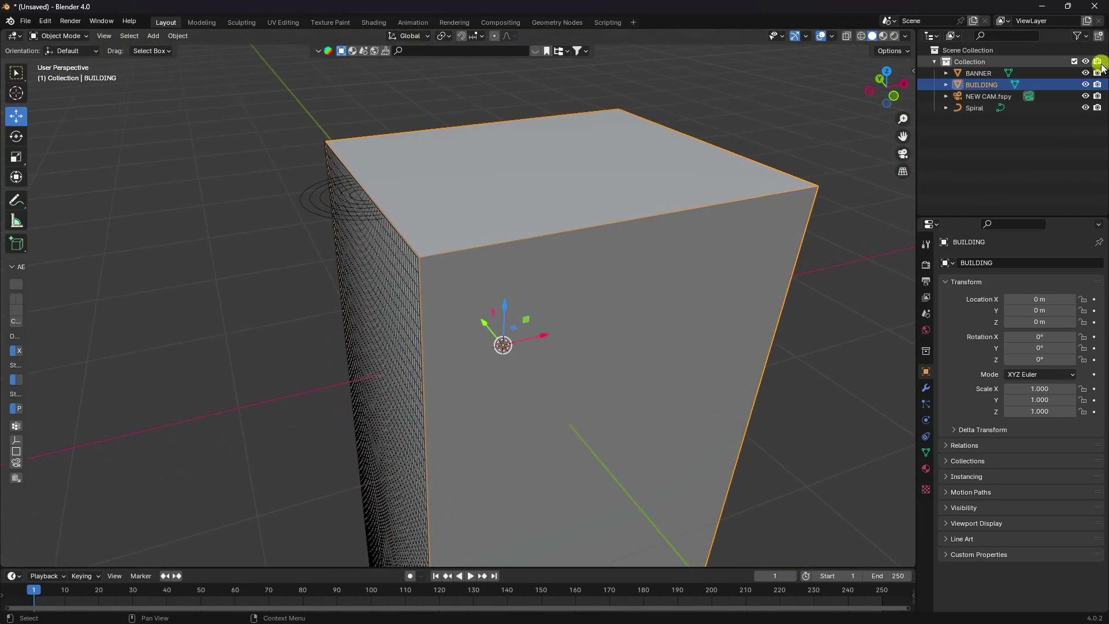
pyautogui.click(1085, 85)
pyautogui.moveTo(479, 248); pyautogui.dragTo(475, 339, button='middle')
pyautogui.press('KP_0')
# Stand the spiral upright by setting its X rotation to 90°
pyautogui.click(487, 259)
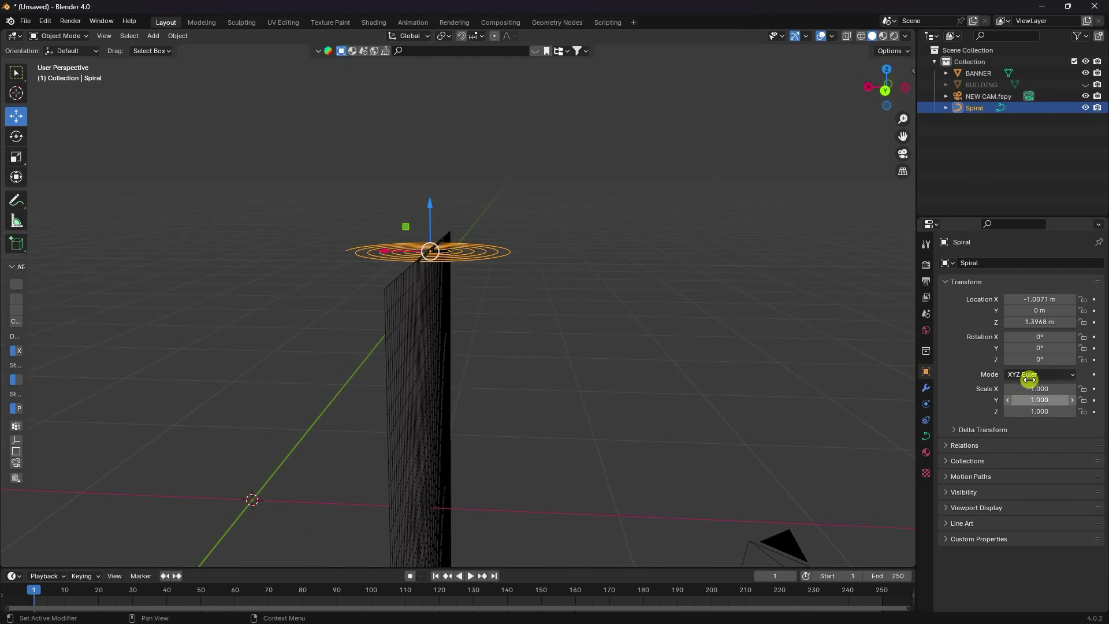
pyautogui.moveTo(1039, 339); pyautogui.dragTo(214, 344)
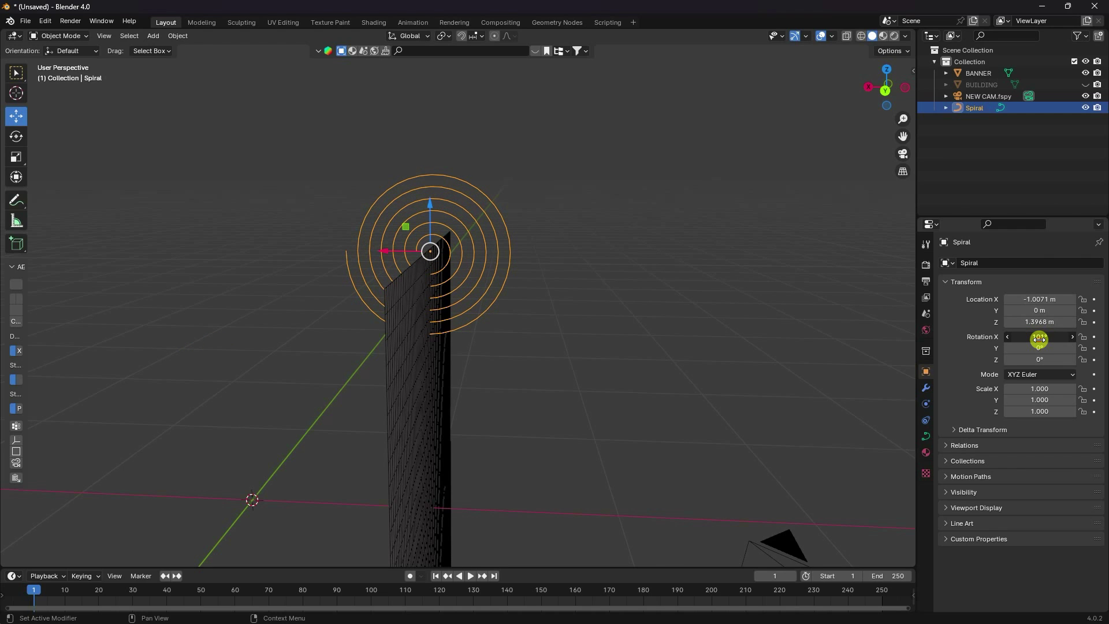
pyautogui.click(1039, 336)
pyautogui.write('90')
pyautogui.press('Return')
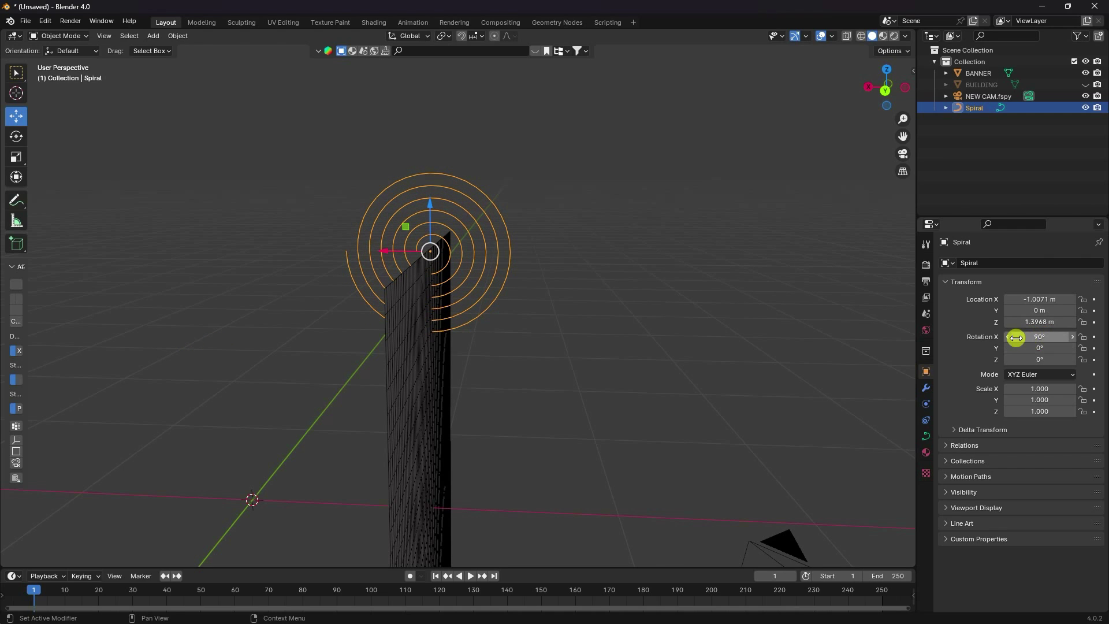
# Adjust the spiral's height to a Z location of about 1.414 m, aligning its center with the banner's upper edge
pyautogui.moveTo(431, 262); pyautogui.dragTo(552, 370, button='middle')
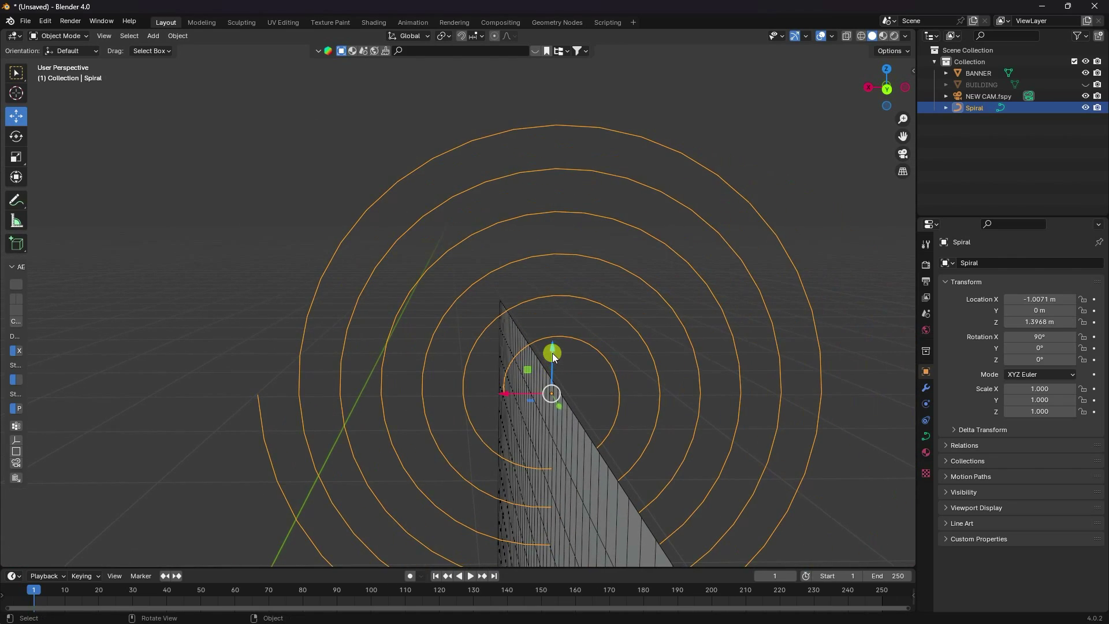
pyautogui.moveTo(553, 358); pyautogui.dragTo(549, 334)
pyautogui.click(574, 373)
pyautogui.moveTo(574, 373); pyautogui.dragTo(618, 330, button='middle')
pyautogui.click(496, 381)
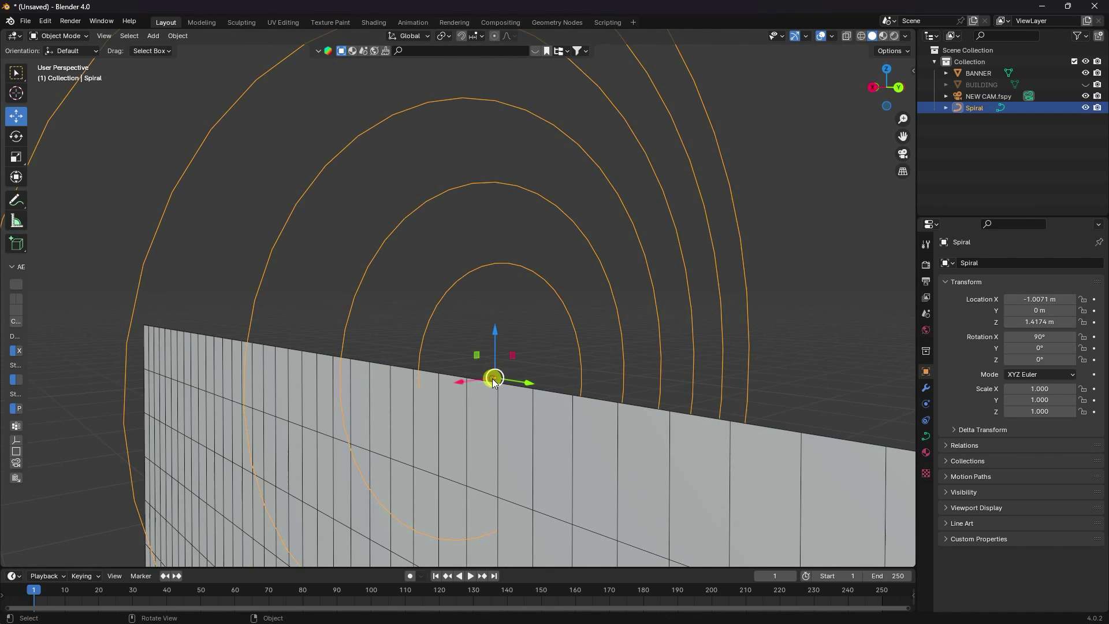
pyautogui.moveTo(495, 335); pyautogui.dragTo(498, 342)
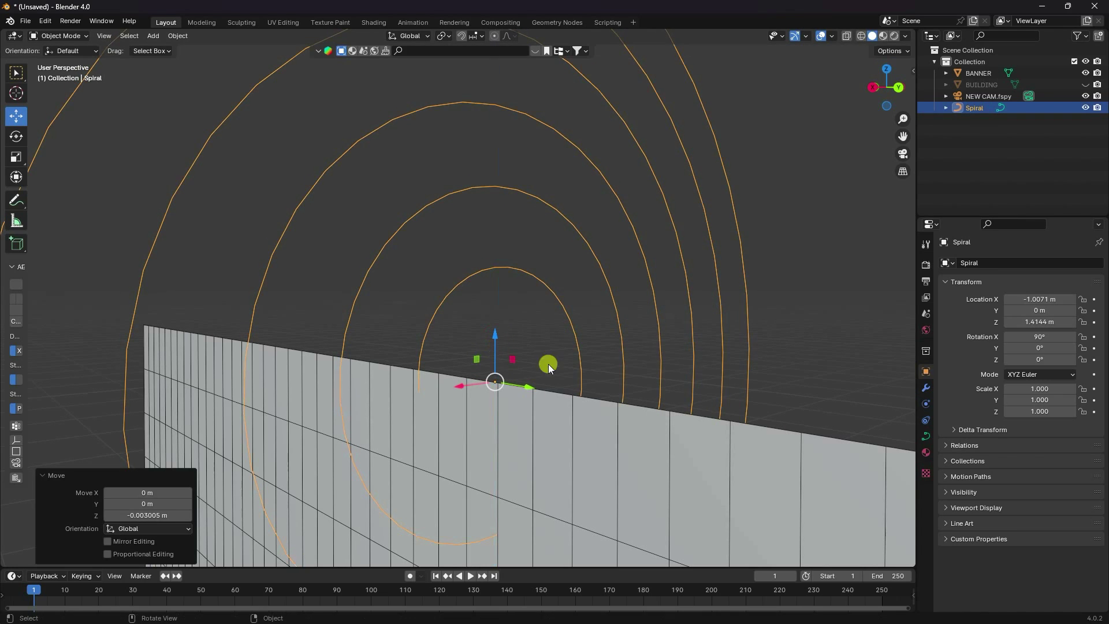
pyautogui.moveTo(573, 345); pyautogui.dragTo(504, 405, button='middle')
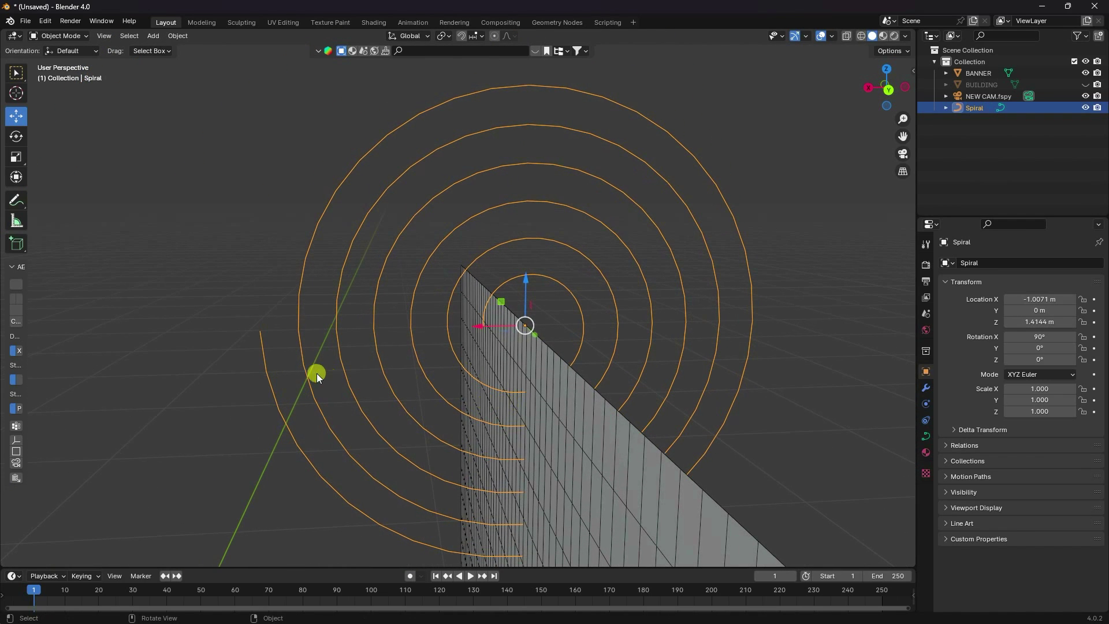
# In Edit Mode, pull the spiral's outermost end point outward about 0.23 m along X
pyautogui.moveTo(267, 359); pyautogui.dragTo(462, 367, button='middle')
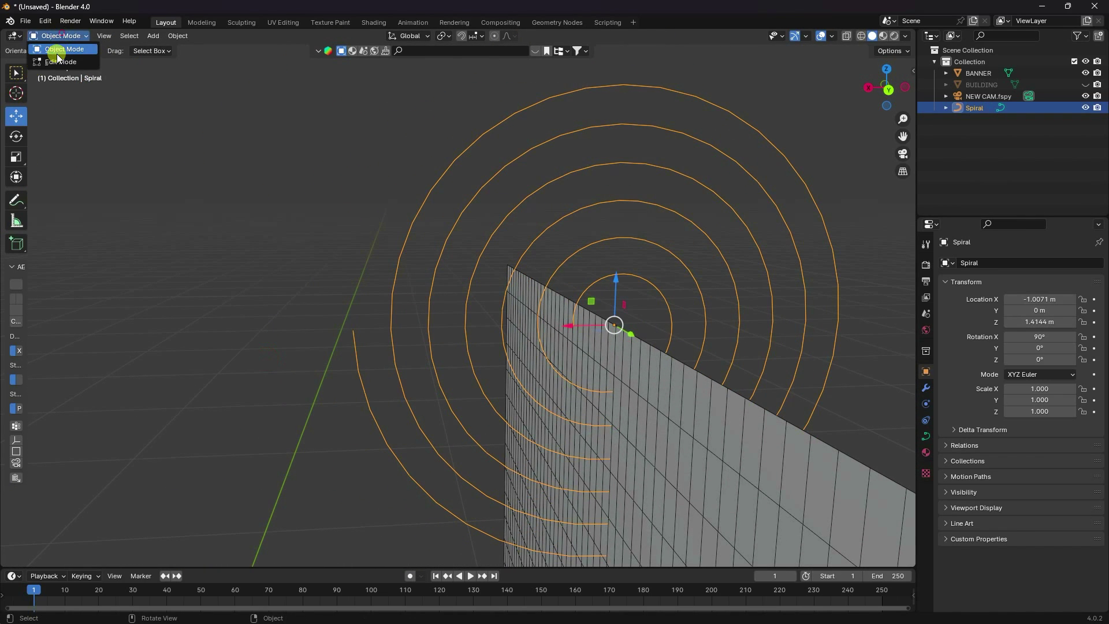
pyautogui.click(61, 62)
pyautogui.click(354, 326)
pyautogui.scroll(-4, 363, 329)
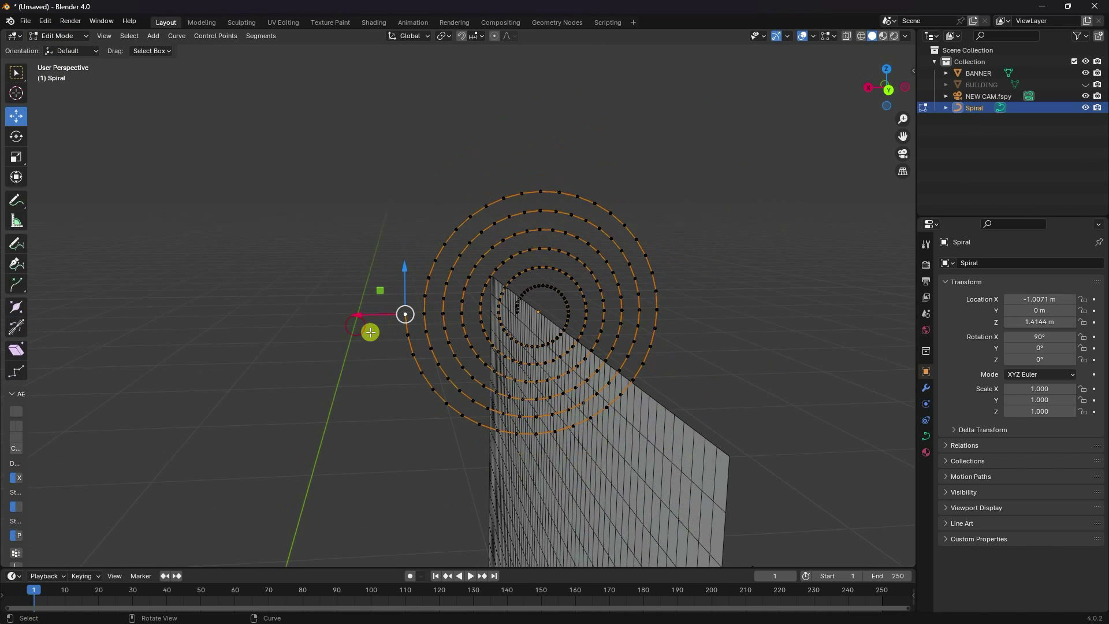
pyautogui.moveTo(365, 314); pyautogui.dragTo(287, 314)
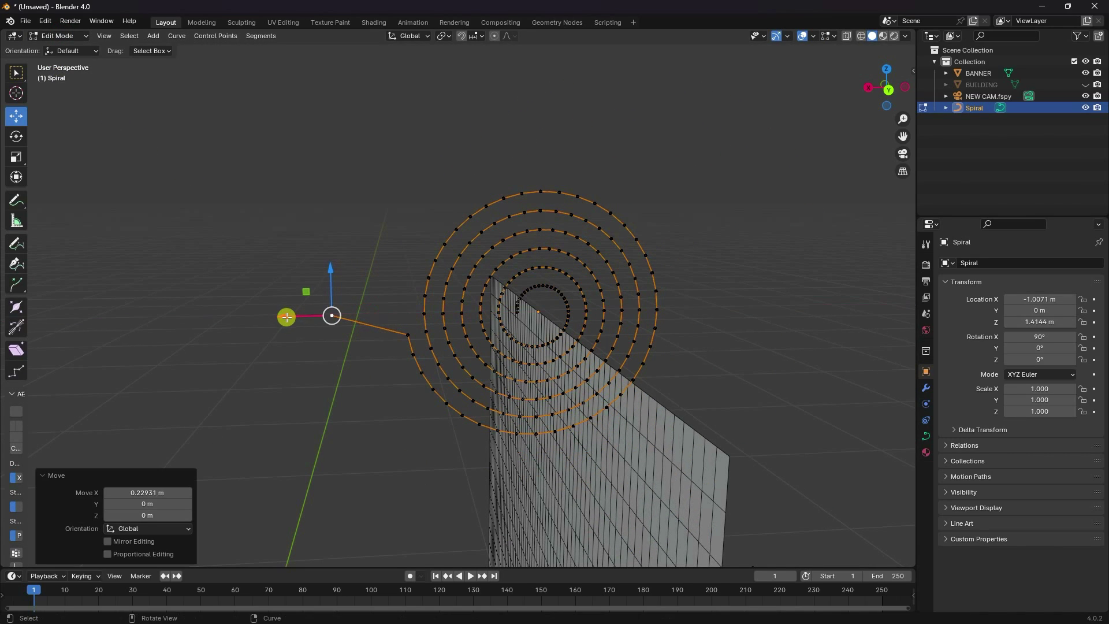
# In front view, move the control point next to the pulled-out end point up until it is level with it
pyautogui.press('KP_1')
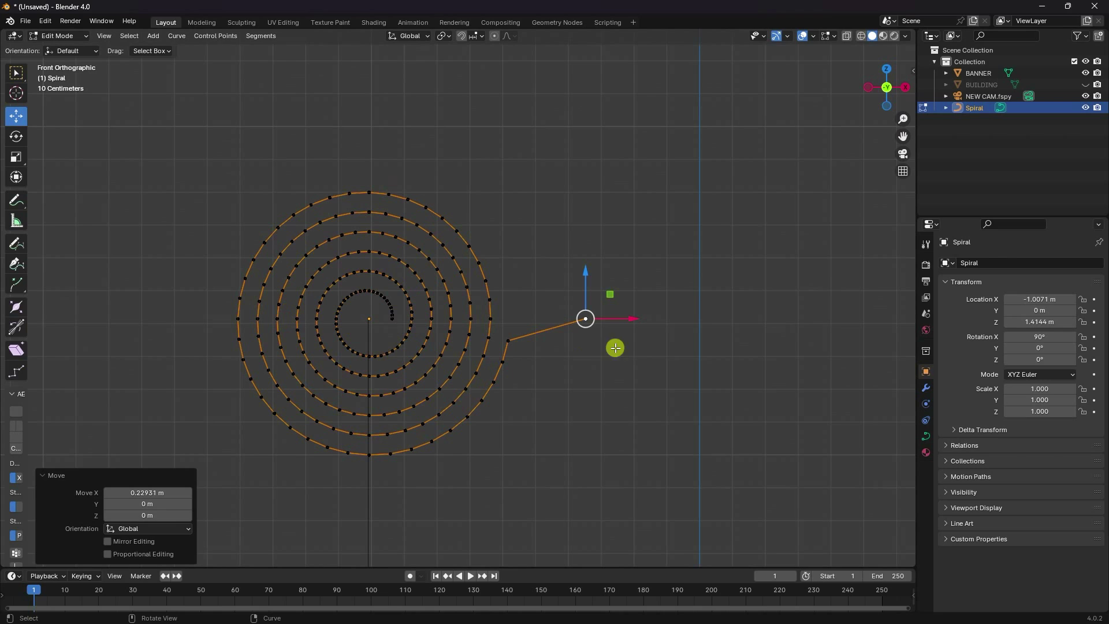
pyautogui.scroll(2, 585, 347)
pyautogui.click(530, 360)
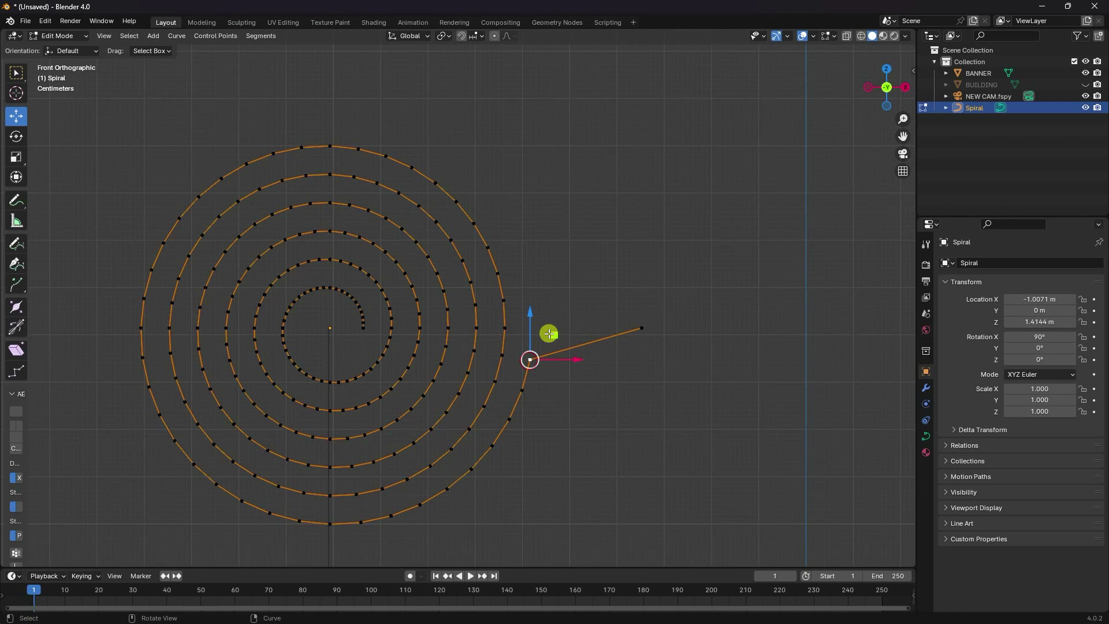
pyautogui.press('g')
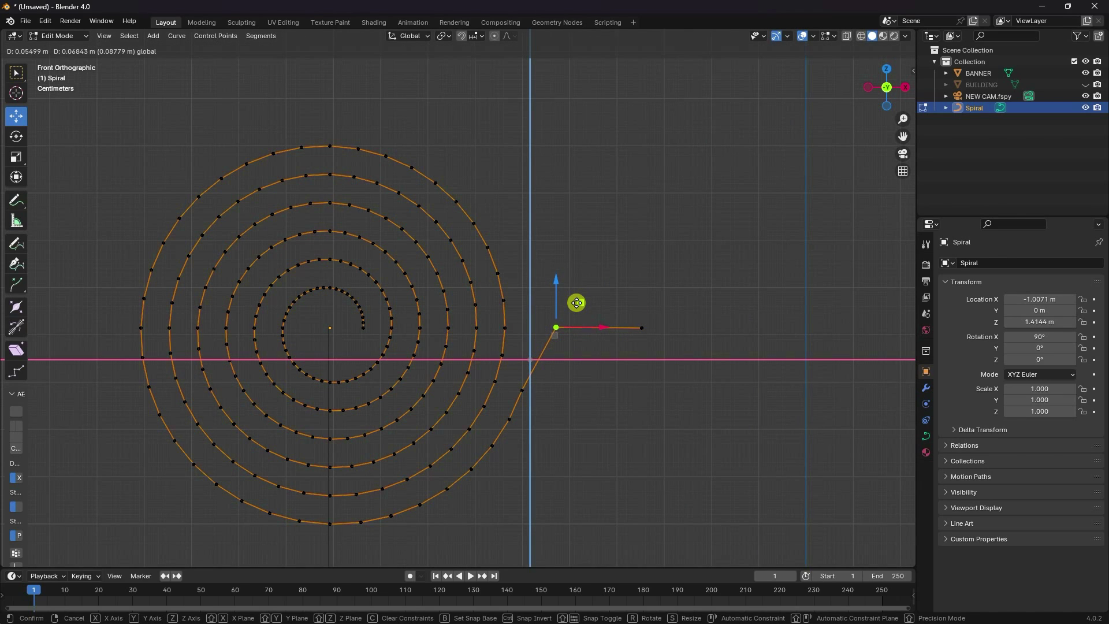
pyautogui.click(577, 303)
# Move the third outer control point about 0.017 m in X and 0.07 m in Z, and return to Object Mode
pyautogui.click(526, 385)
pyautogui.press('g')
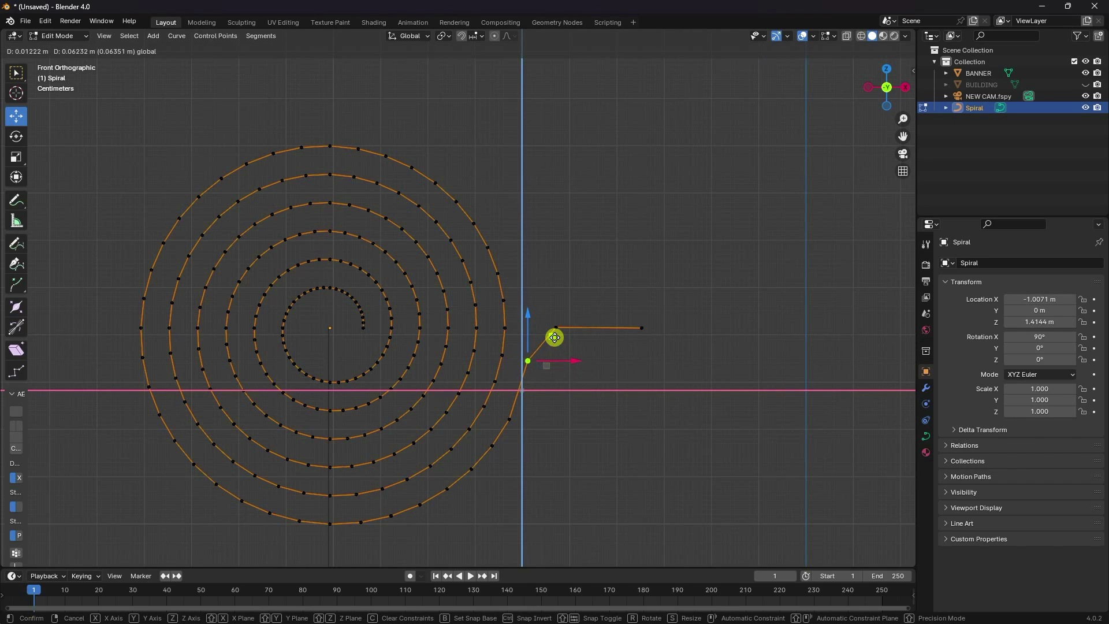
pyautogui.click(557, 334)
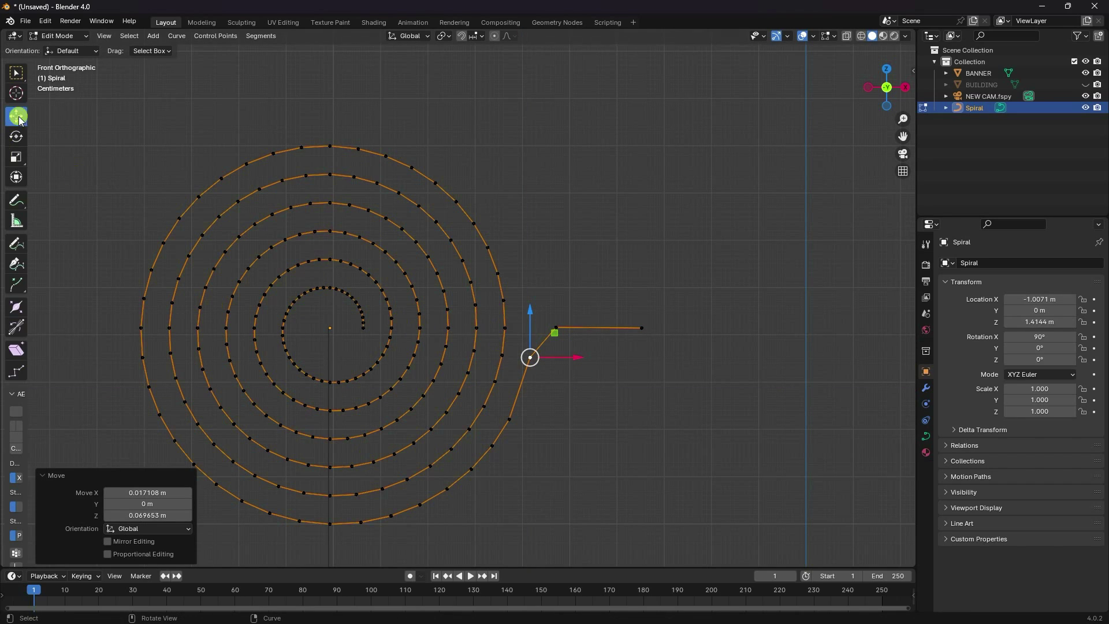
pyautogui.click(56, 36)
pyautogui.click(63, 50)
# Add a Curve deform modifier to the BANNER object with Spiral as its curve object
pyautogui.scroll(-3, 591, 338)
pyautogui.moveTo(591, 338); pyautogui.dragTo(467, 372, button='middle')
pyautogui.moveTo(474, 328); pyautogui.dragTo(453, 262, button='middle')
pyautogui.click(528, 405)
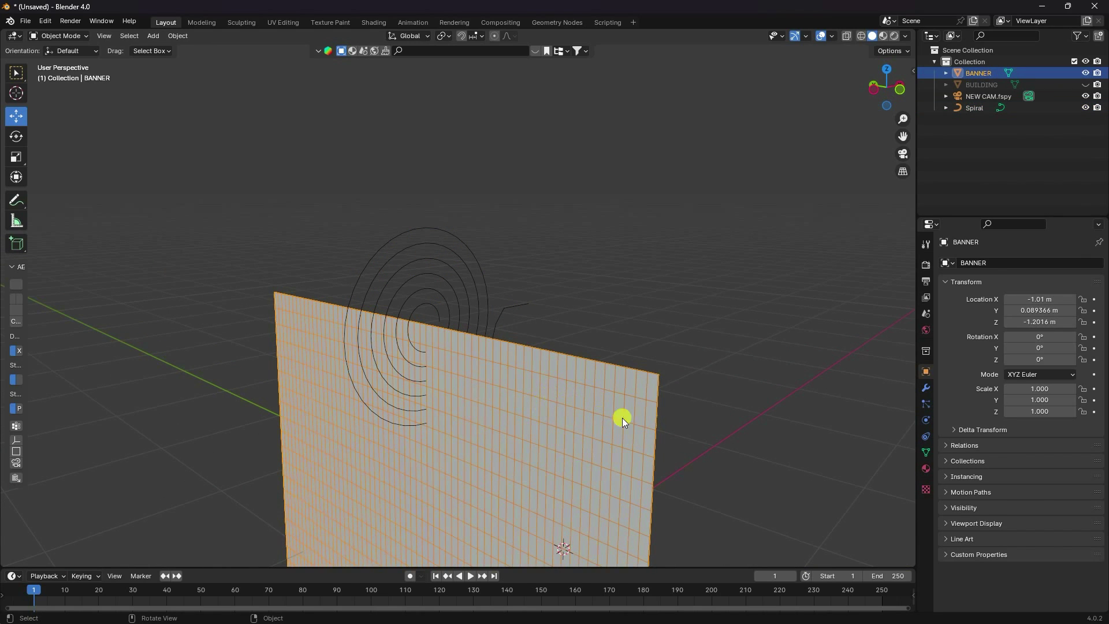
pyautogui.click(926, 388)
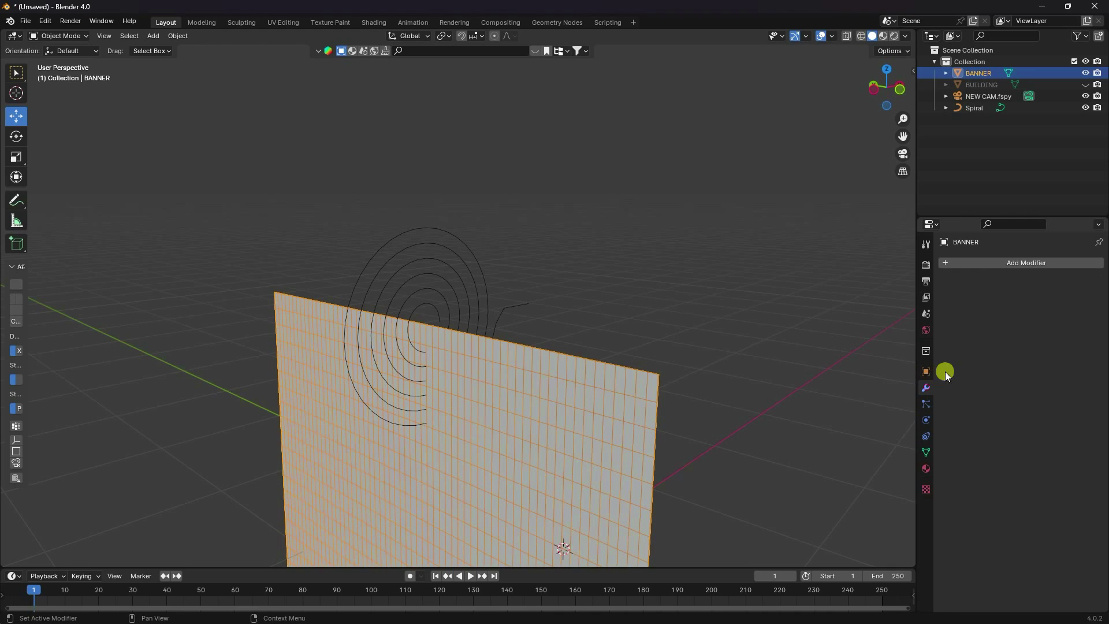
pyautogui.click(972, 264)
pyautogui.moveTo(941, 321)
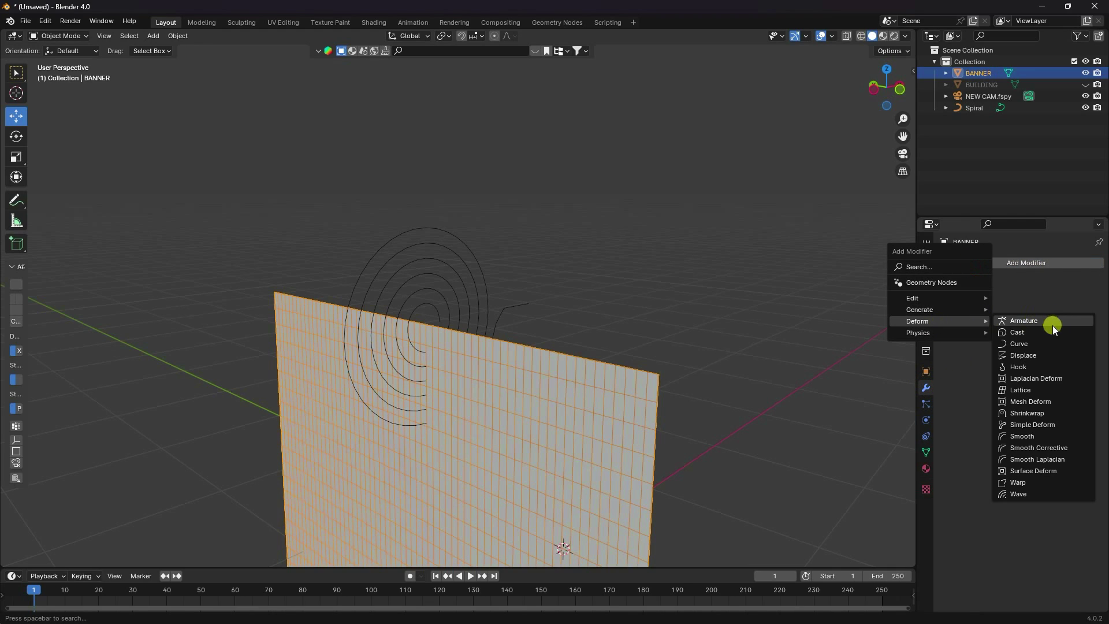
pyautogui.click(1024, 342)
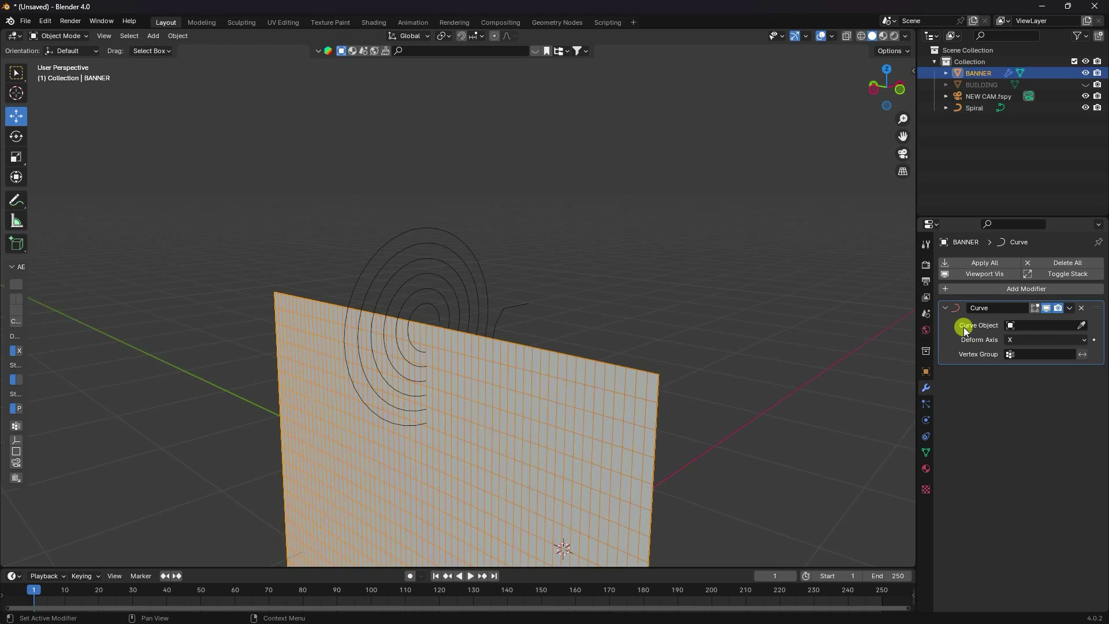
pyautogui.click(1022, 326)
pyautogui.click(988, 344)
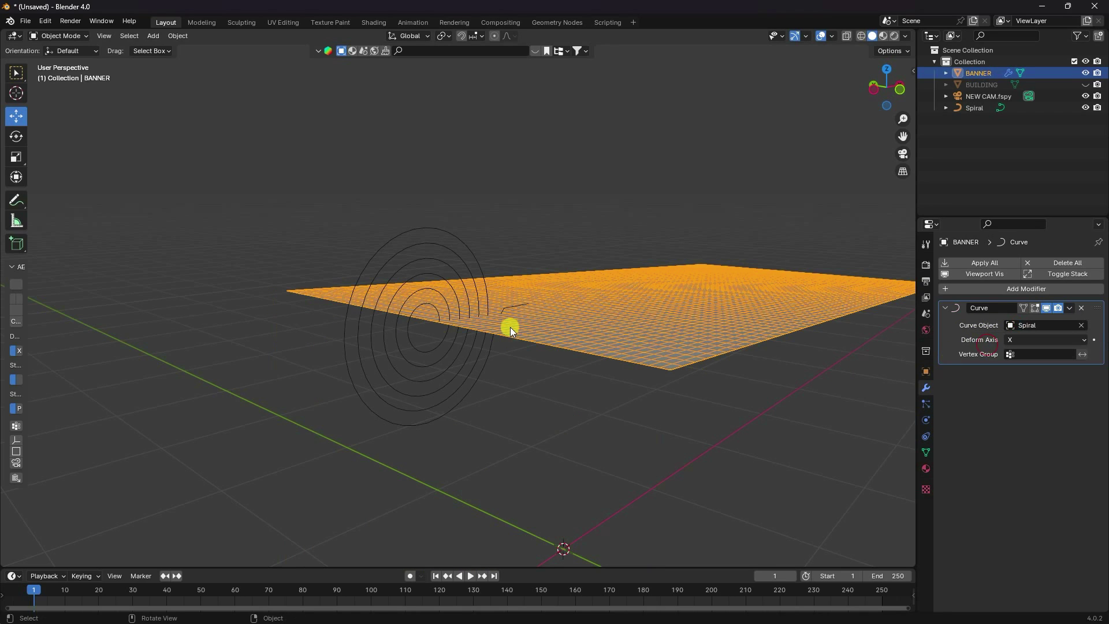
# Set the Curve modifier's deform axis to -Y and inspect the rolled banner
pyautogui.click(1015, 340)
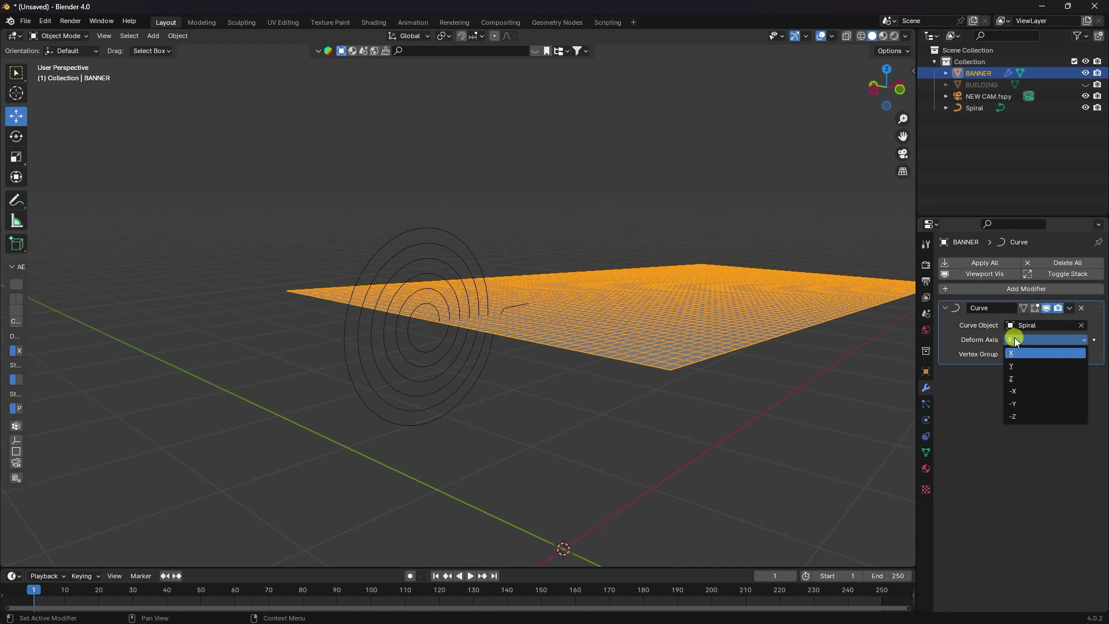
pyautogui.click(1012, 403)
pyautogui.scroll(-5, 426, 390)
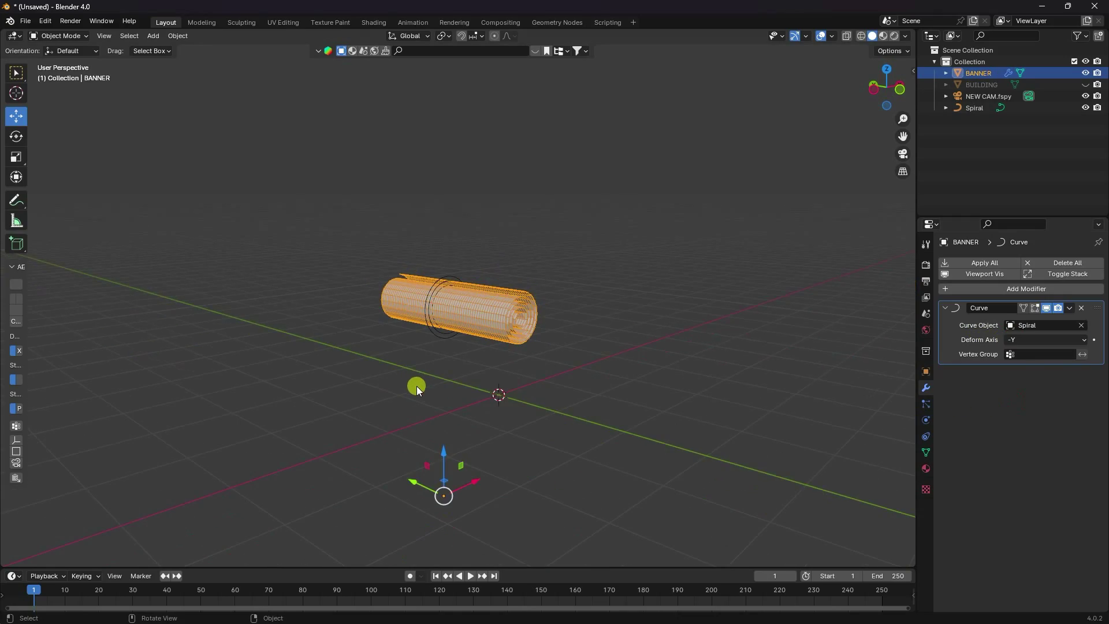
pyautogui.scroll(4, 417, 386)
pyautogui.moveTo(487, 348); pyautogui.dragTo(460, 339, button='middle')
pyautogui.scroll(1, 468, 346)
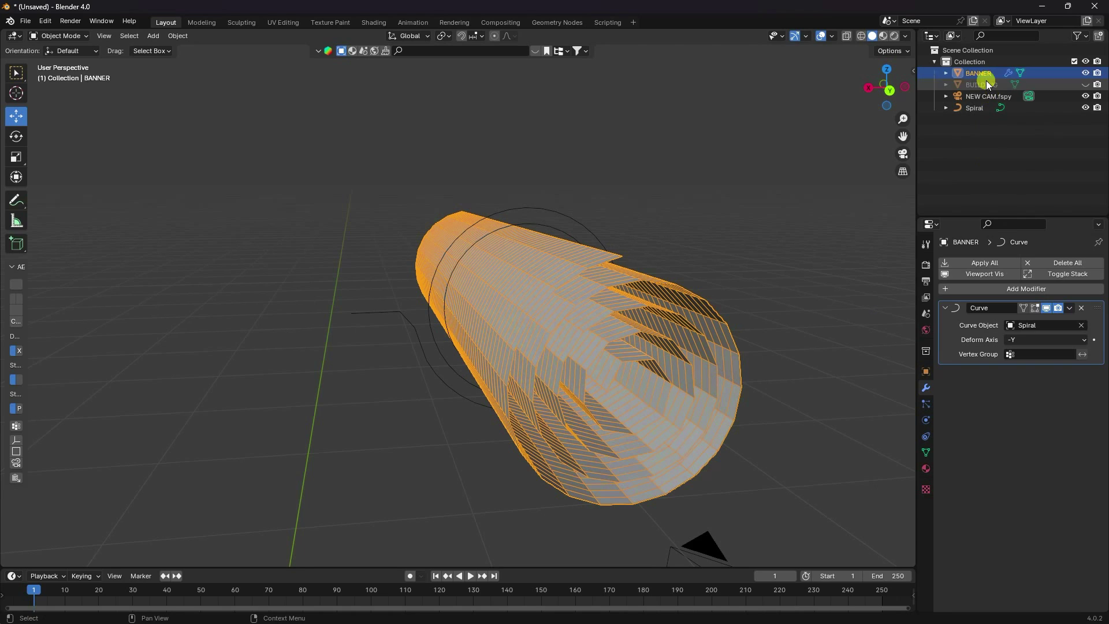
# Slide the banner along the spiral by changing its Z location to about -5.53 m
pyautogui.click(927, 373)
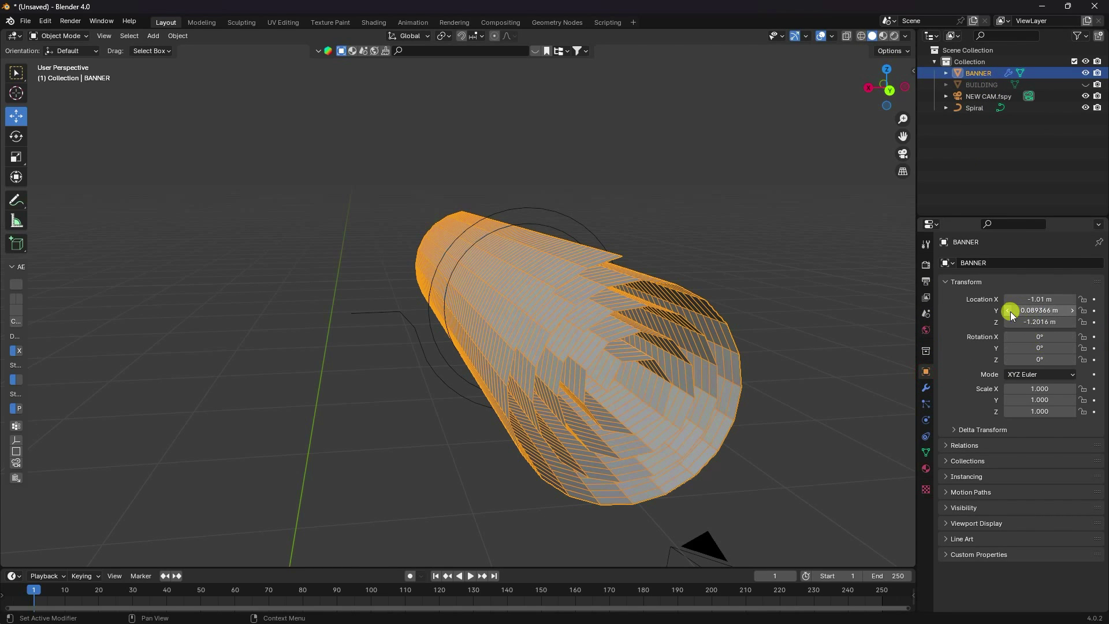
pyautogui.moveTo(1026, 306); pyautogui.dragTo(784, 339)
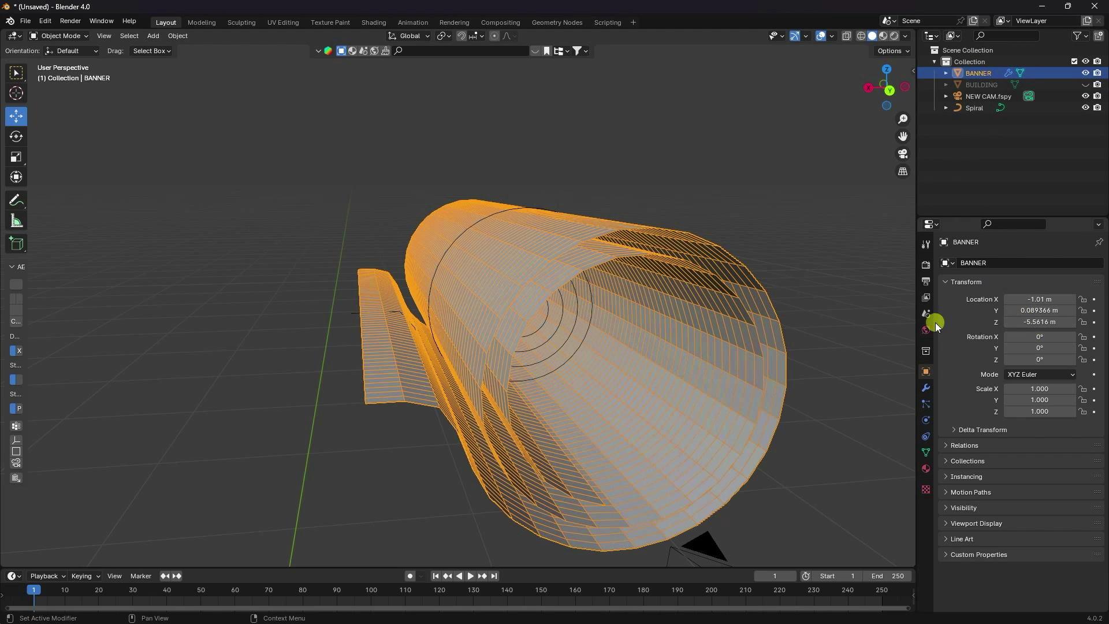
pyautogui.moveTo(1032, 327); pyautogui.dragTo(162, 354)
pyautogui.scroll(-4, 682, 324)
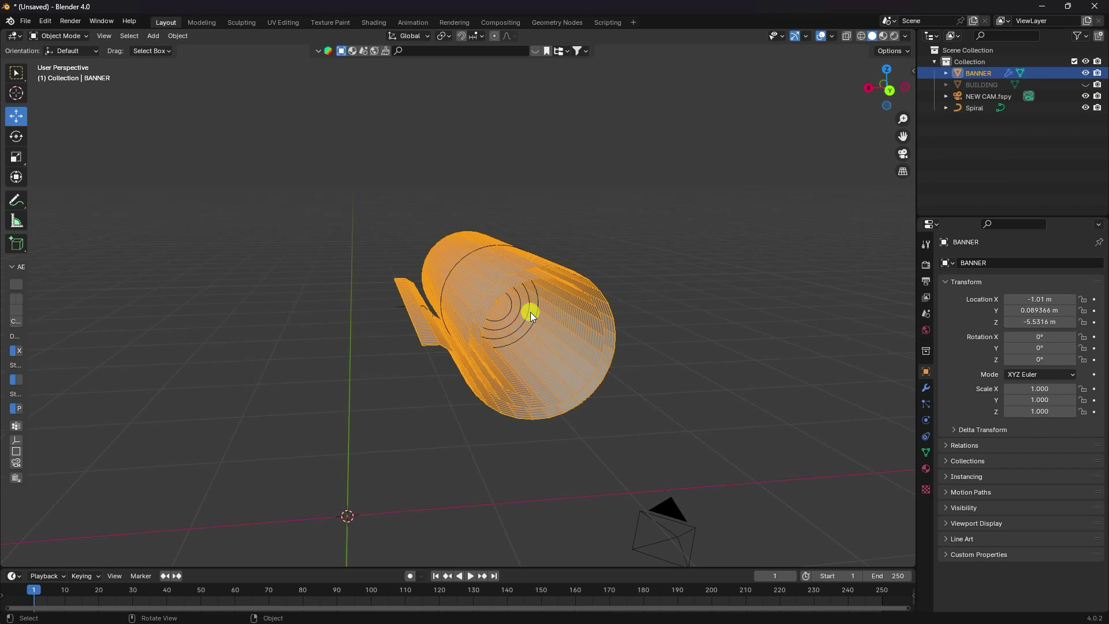
# Clear the Spiral from the banner's Curve modifier and inspect the flat banner in the right orthographic view
pyautogui.click(927, 388)
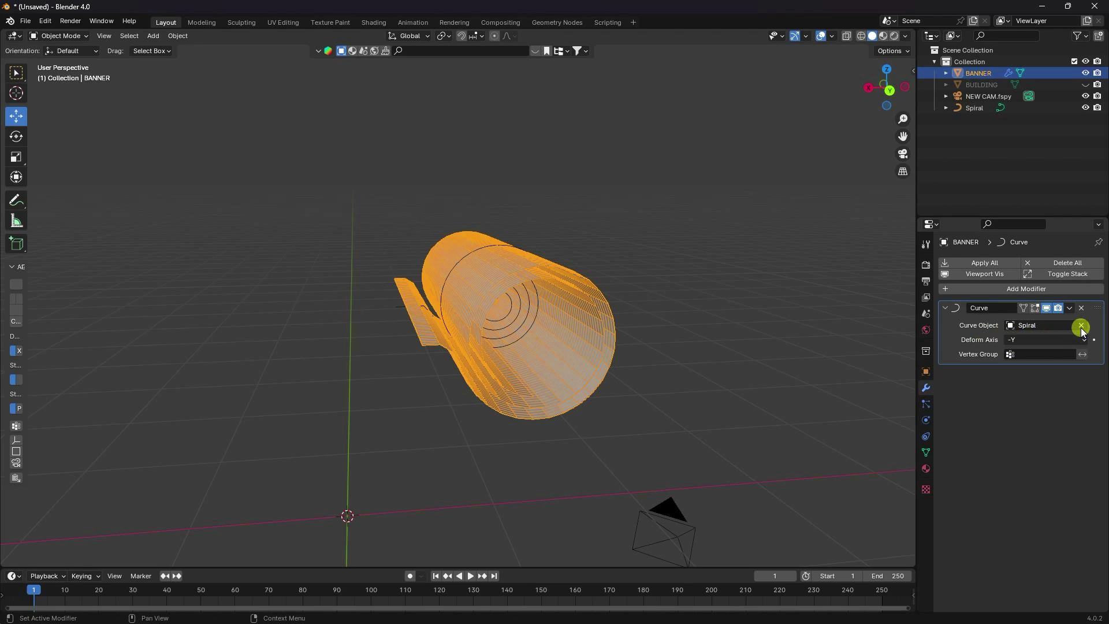
pyautogui.click(1082, 326)
pyautogui.moveTo(614, 394); pyautogui.dragTo(586, 335, button='middle')
pyautogui.scroll(5, 474, 356)
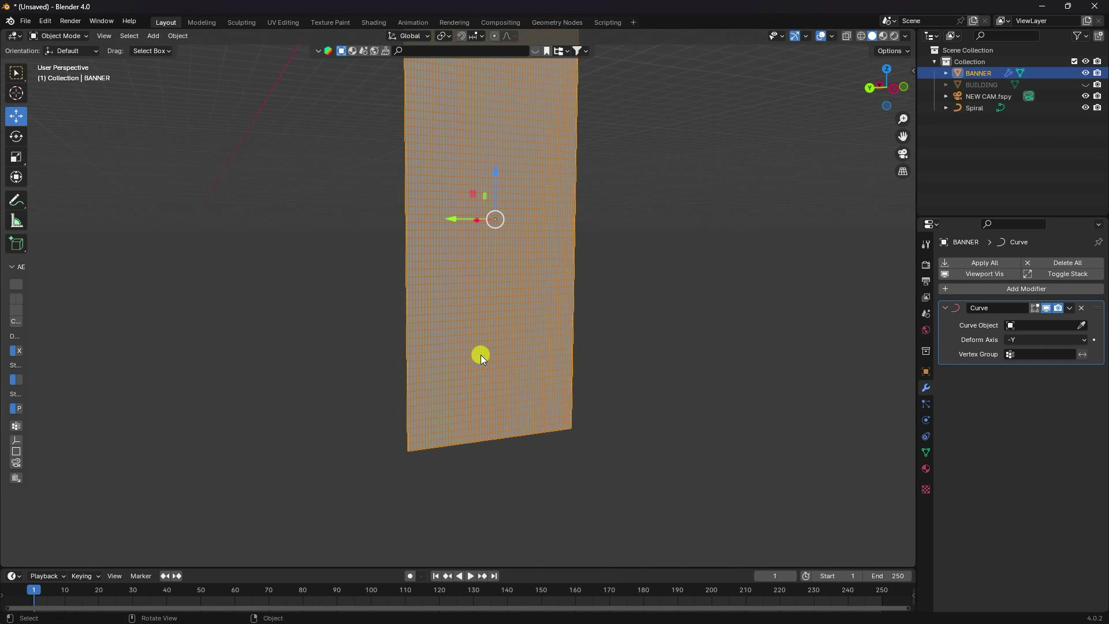
pyautogui.press('KP_1')
pyautogui.press('KP_3')
pyautogui.scroll(-5, 431, 332)
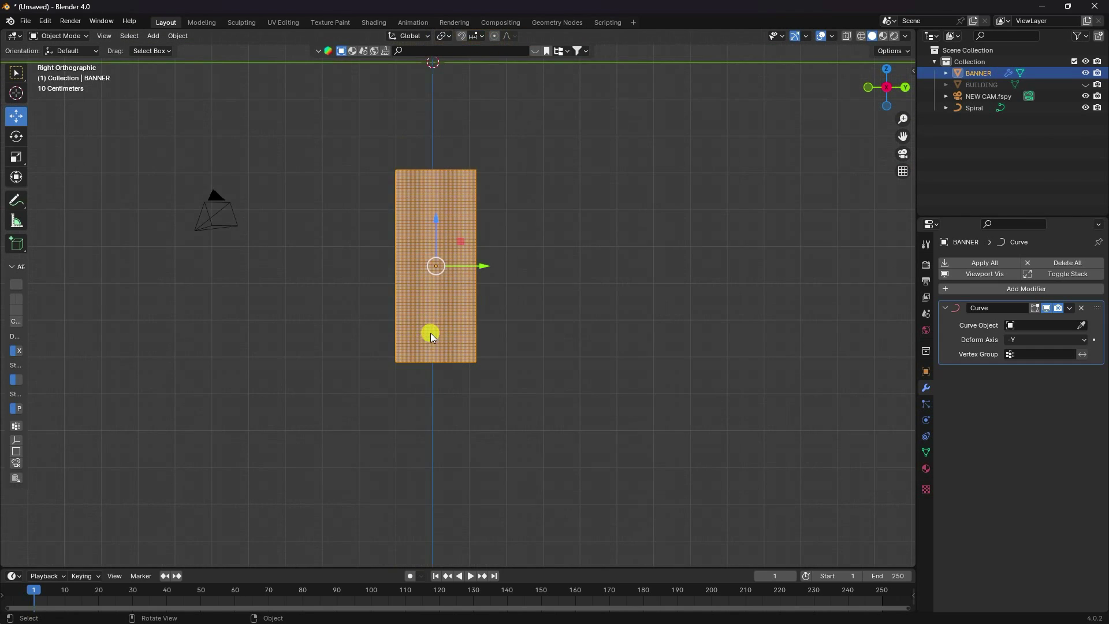
# Enter Edit Mode on the BANNER object and switch to vertex selection
pyautogui.scroll(3, 487, 370)
pyautogui.scroll(3, 487, 368)
pyautogui.click(59, 36)
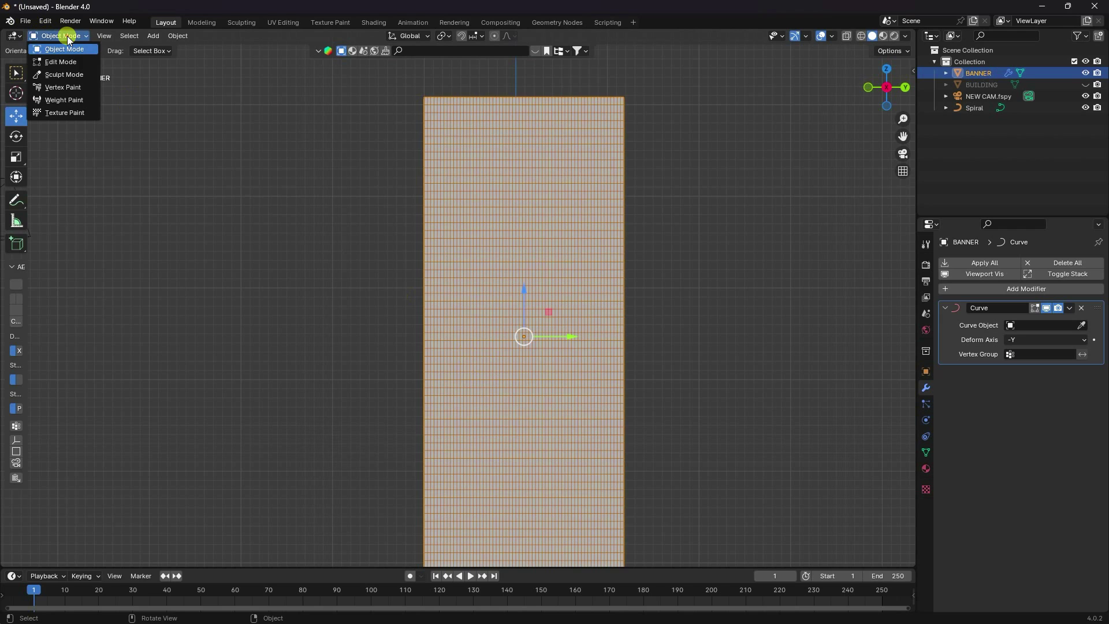
pyautogui.click(60, 63)
pyautogui.scroll(-5, 293, 207)
pyautogui.scroll(2, 418, 226)
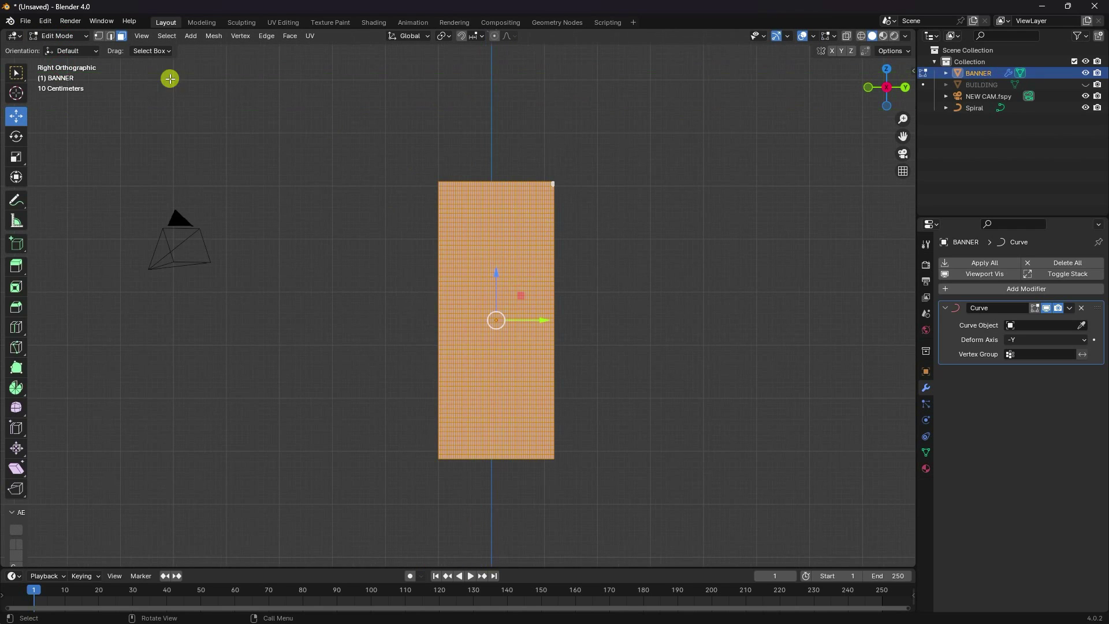
pyautogui.click(98, 36)
pyautogui.scroll(3, 504, 372)
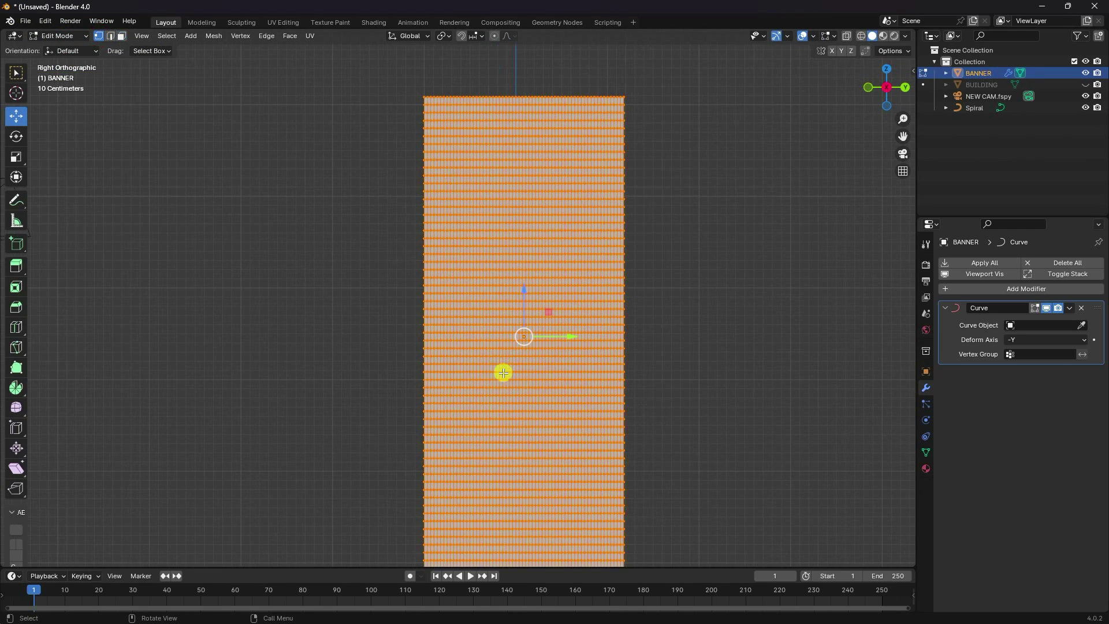
# Select only the row of vertices along the banner's bottom edge
pyautogui.keyDown('shift'); pyautogui.moveTo(505, 372); pyautogui.dragTo(416, 471, button='middle'); pyautogui.keyUp('shift')
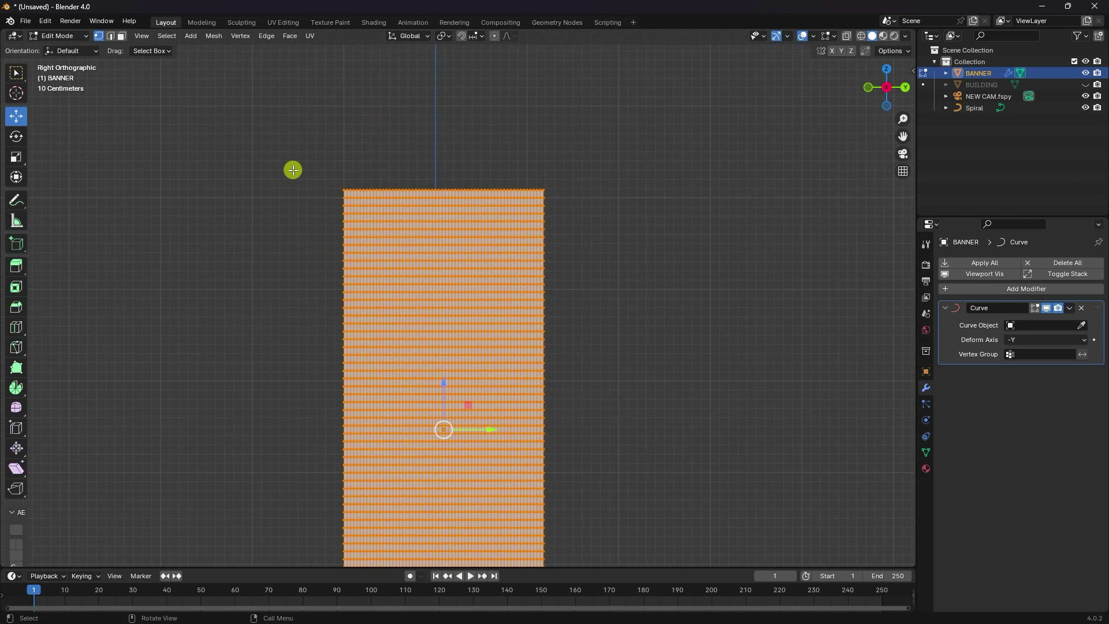
pyautogui.scroll(3, 421, 167)
pyautogui.keyDown('shift'); pyautogui.moveTo(421, 156); pyautogui.dragTo(428, 239, button='middle'); pyautogui.keyUp('shift')
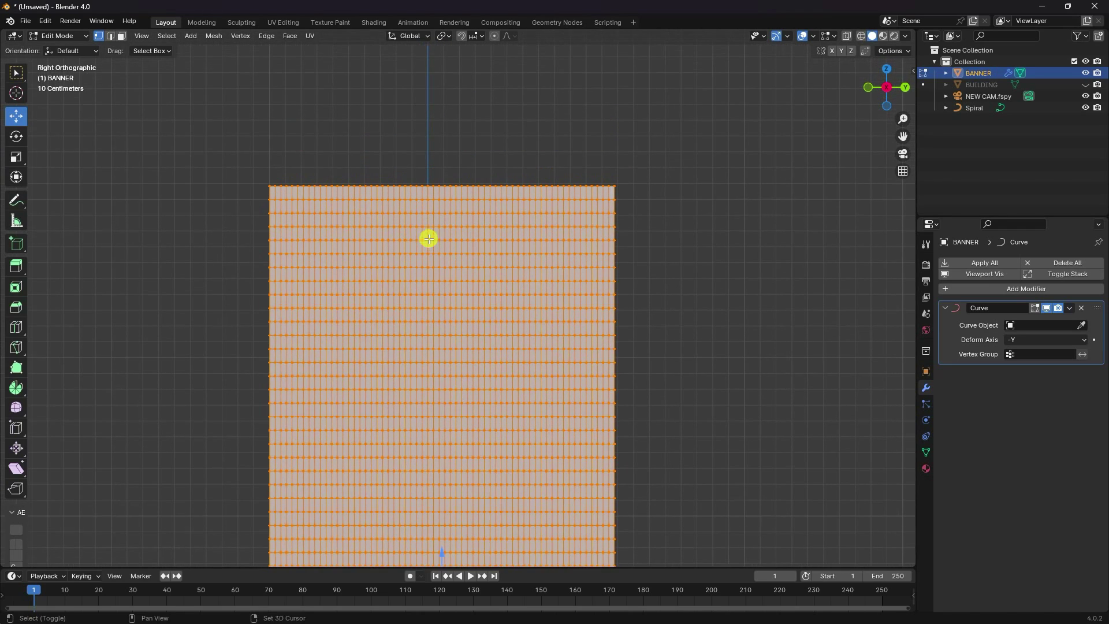
pyautogui.scroll(-5, 433, 312)
pyautogui.keyDown('shift'); pyautogui.moveTo(433, 312); pyautogui.dragTo(411, 163, button='middle'); pyautogui.keyUp('shift')
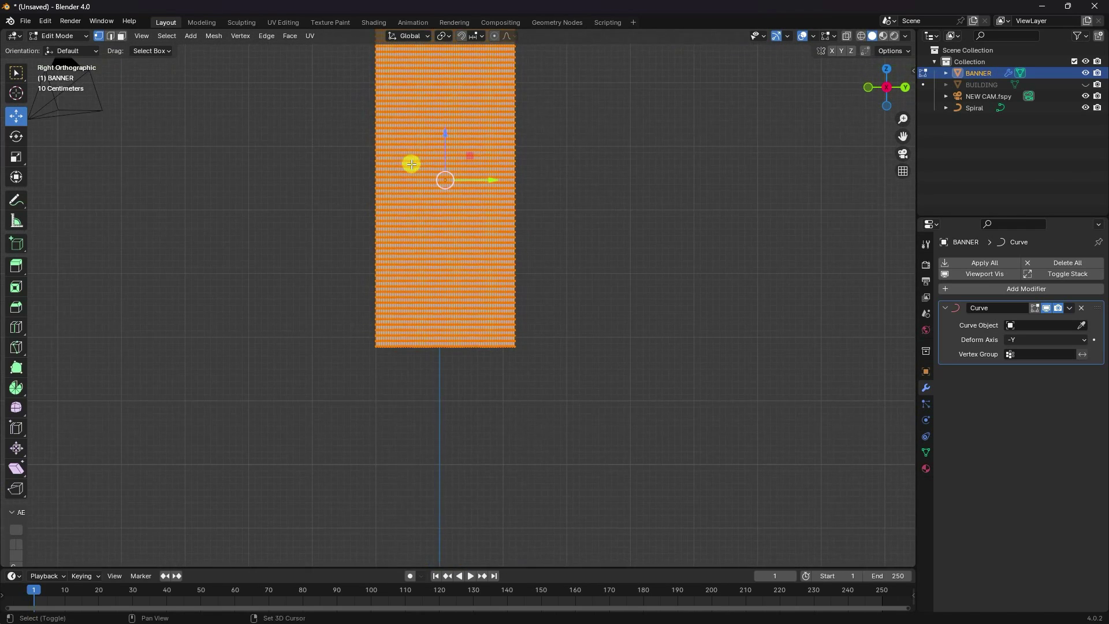
pyautogui.scroll(5, 434, 380)
pyautogui.moveTo(652, 465); pyautogui.dragTo(186, 418)
# Create a vertex group from the selected bottom-edge vertices with weight 1.000 and return to Object Mode
pyautogui.click(926, 452)
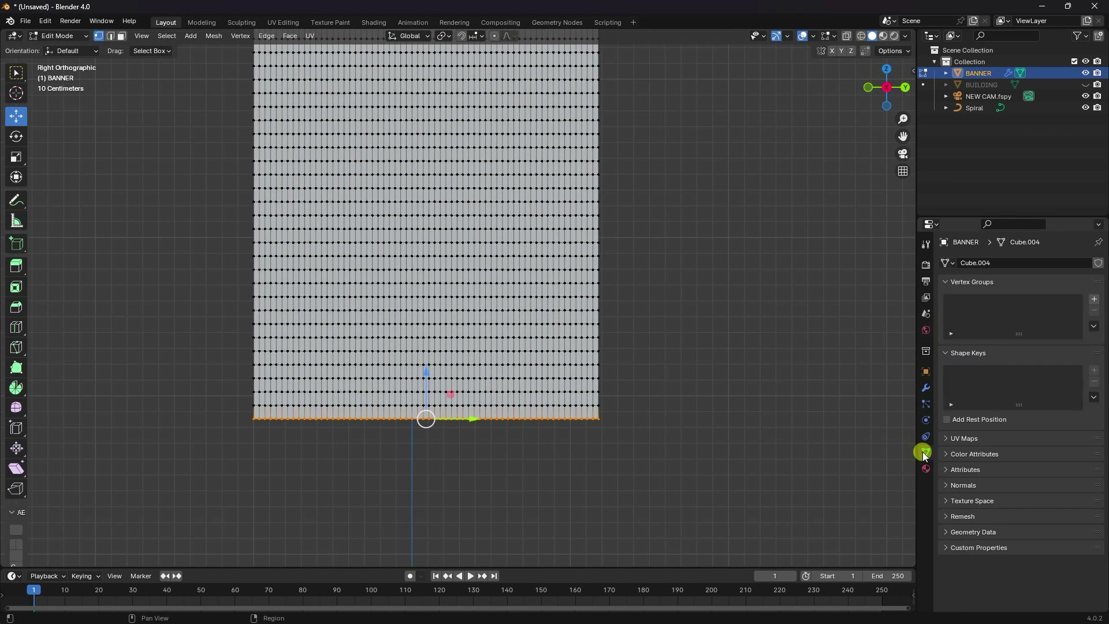
pyautogui.click(1094, 298)
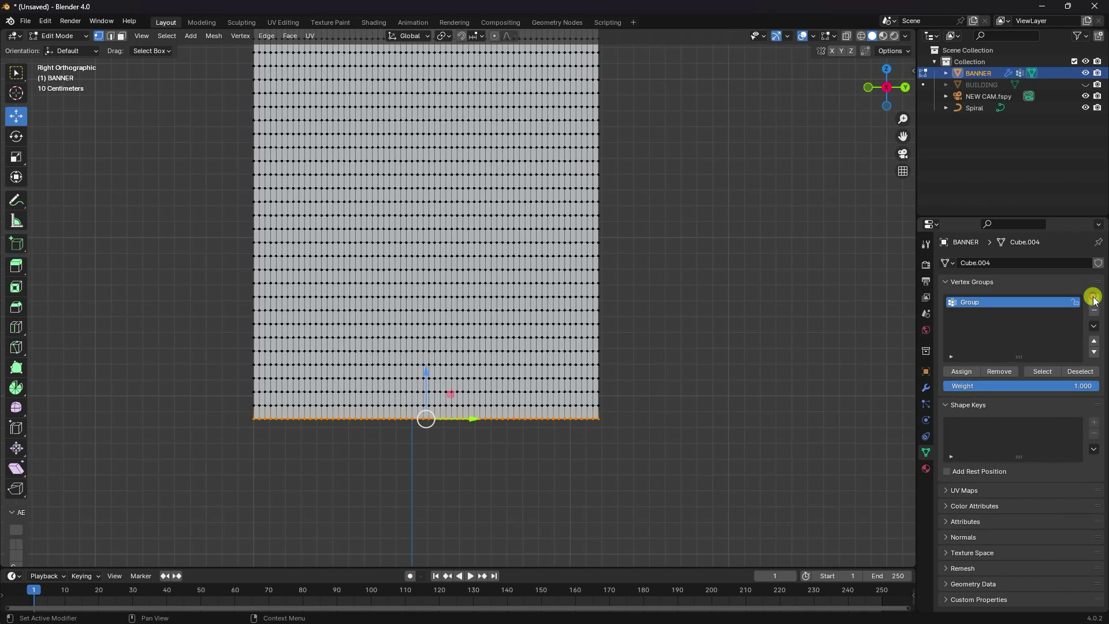
pyautogui.click(962, 373)
pyautogui.click(48, 35)
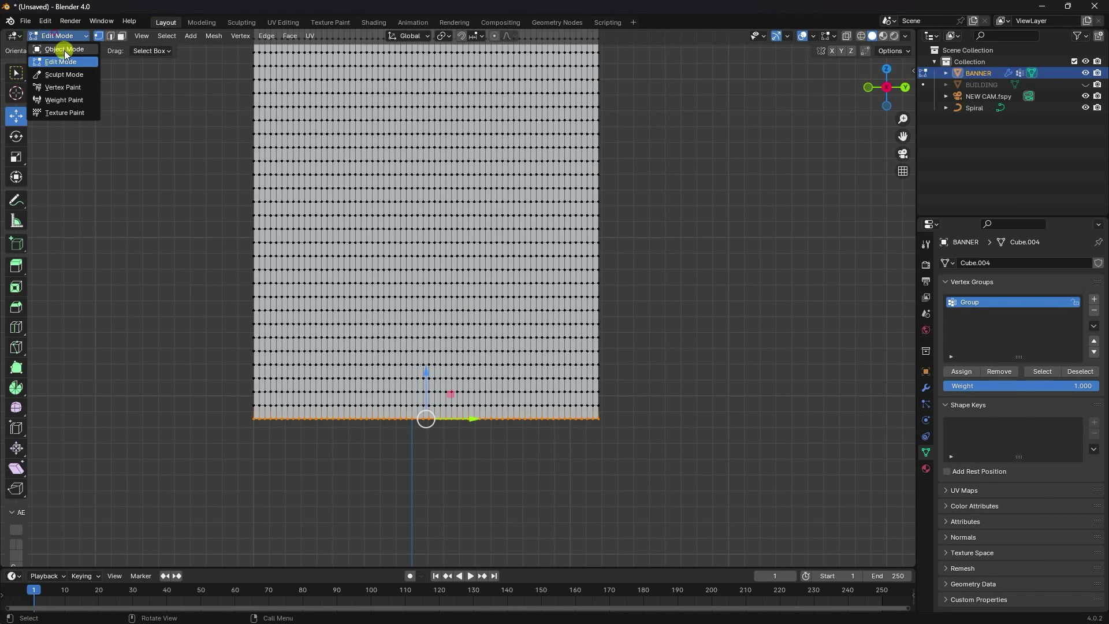
pyautogui.click(58, 53)
# Set Spiral as the curve object of the banner's Curve modifier and inspect the rolled banner up close
pyautogui.scroll(-5, 438, 355)
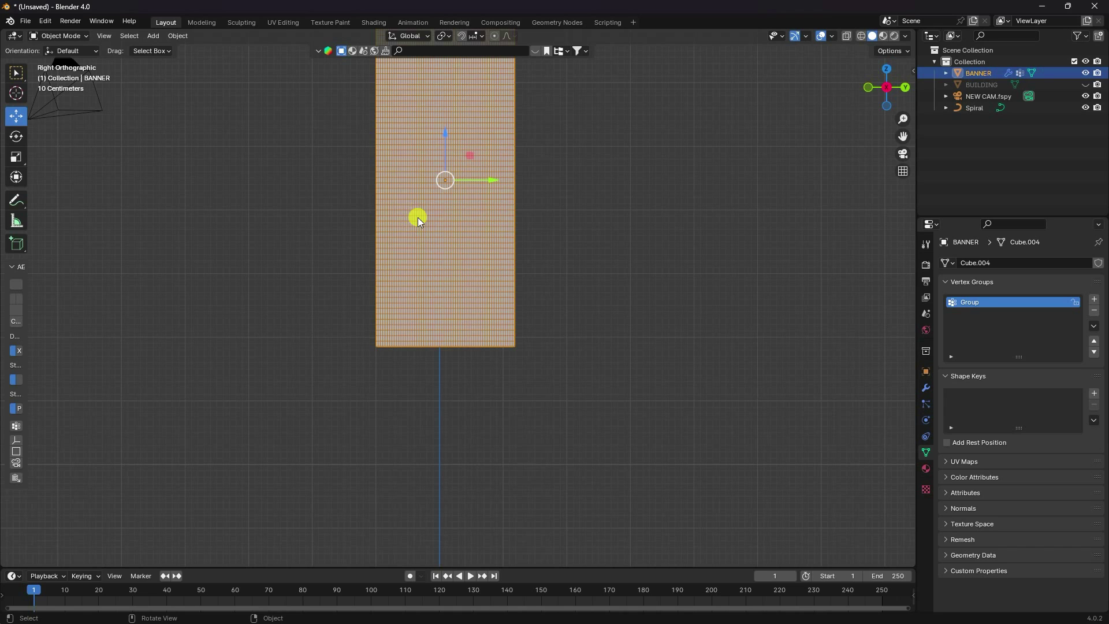
pyautogui.keyDown('shift'); pyautogui.moveTo(432, 187); pyautogui.dragTo(460, 390, button='middle'); pyautogui.keyUp('shift')
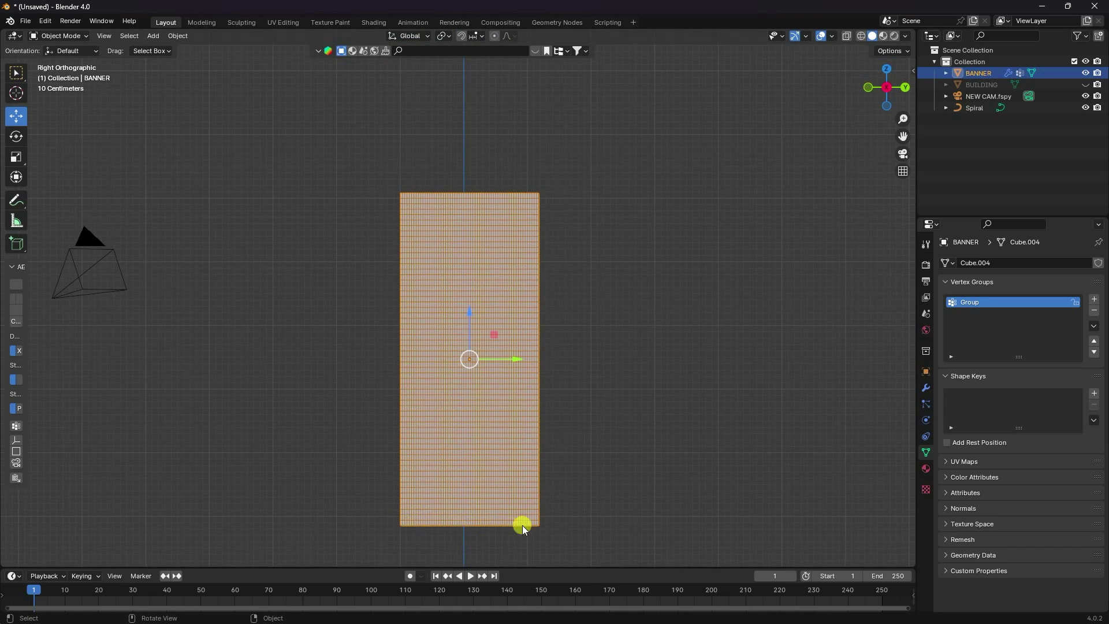
pyautogui.scroll(-3, 425, 335)
pyautogui.moveTo(426, 334); pyautogui.dragTo(491, 338, button='middle')
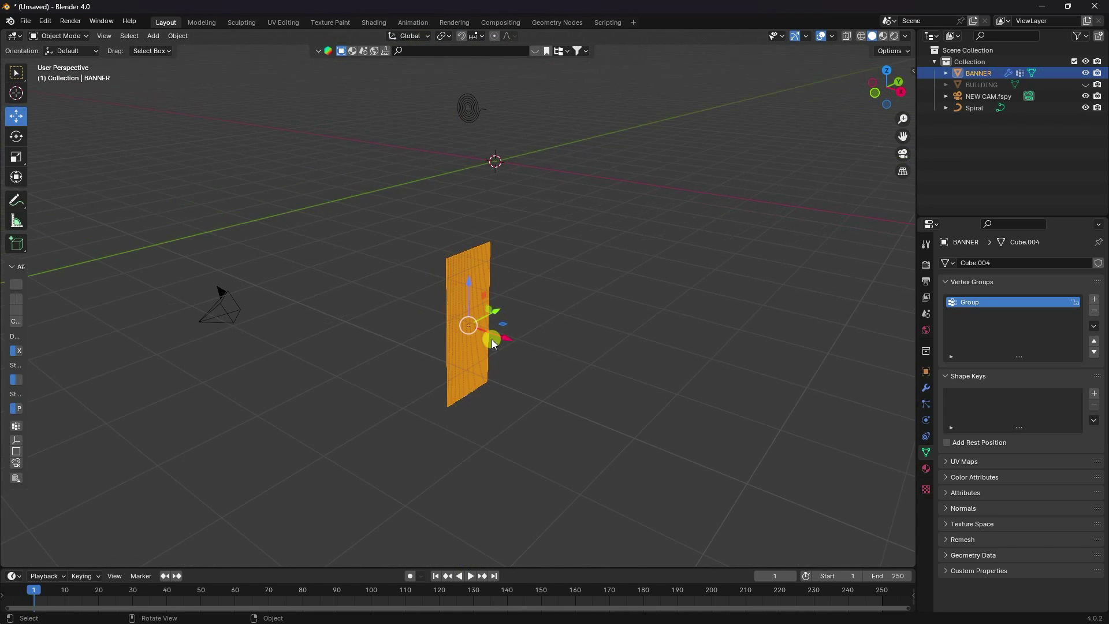
pyautogui.click(467, 97)
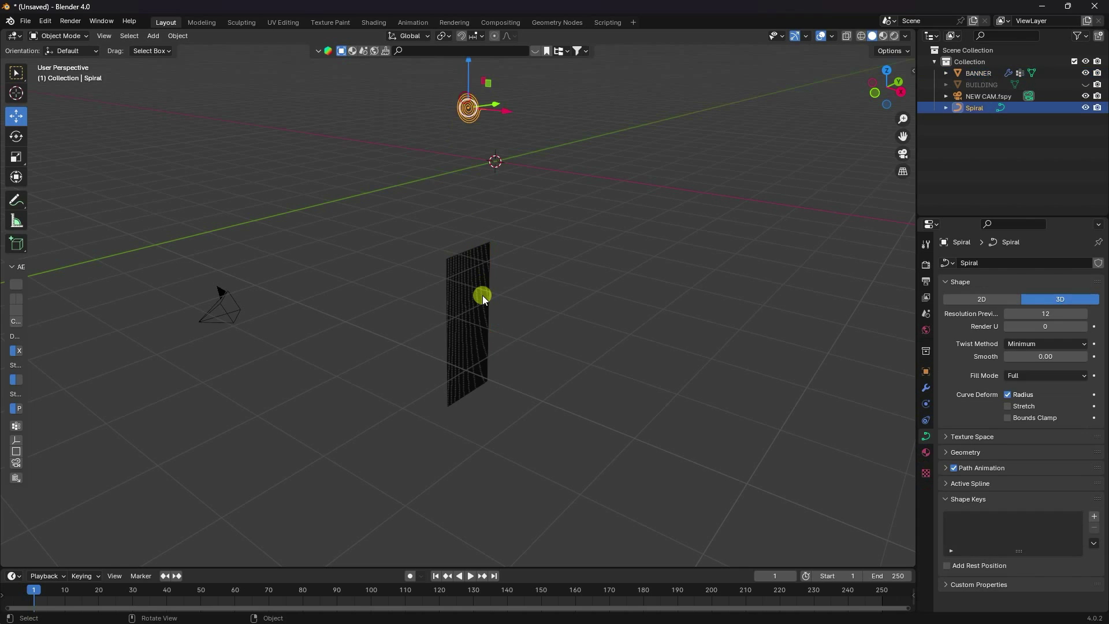
pyautogui.click(482, 295)
pyautogui.click(926, 387)
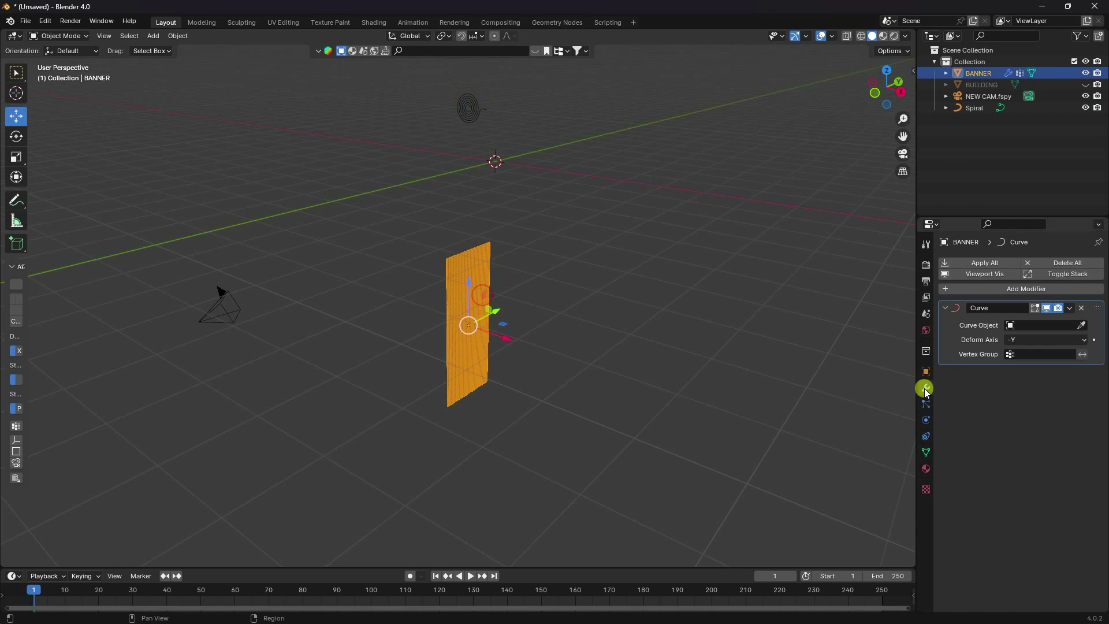
pyautogui.click(1010, 325)
pyautogui.click(989, 342)
pyautogui.moveTo(446, 160); pyautogui.dragTo(462, 376, button='middle')
pyautogui.scroll(5, 503, 241)
# Add Cloth physics to the banner and set its tension, compression and shear stiffness to 10
pyautogui.click(926, 420)
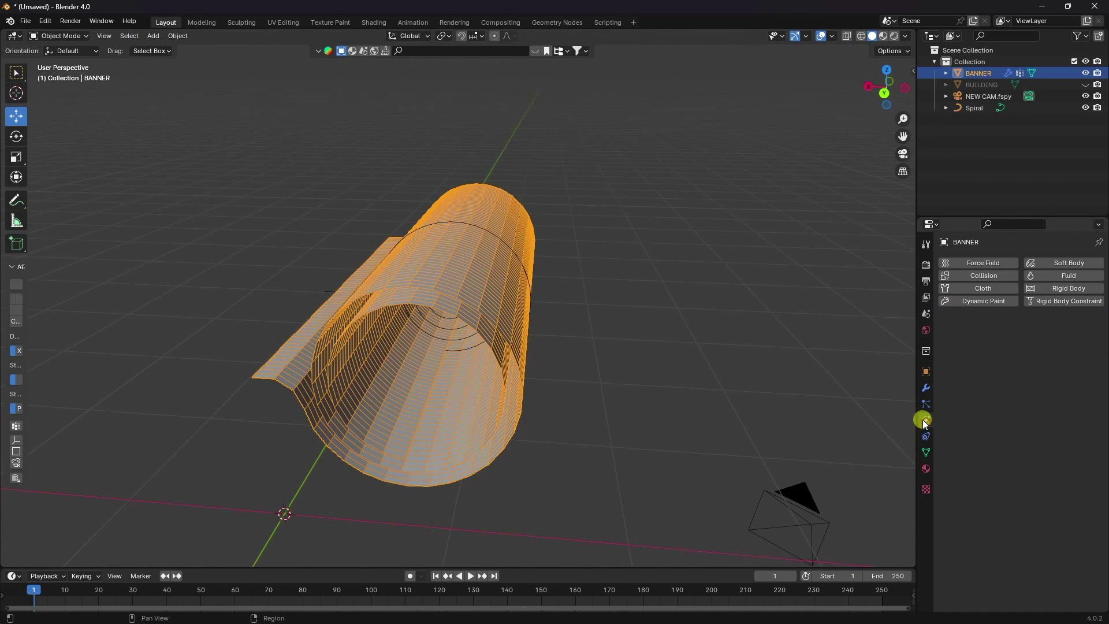
pyautogui.click(965, 289)
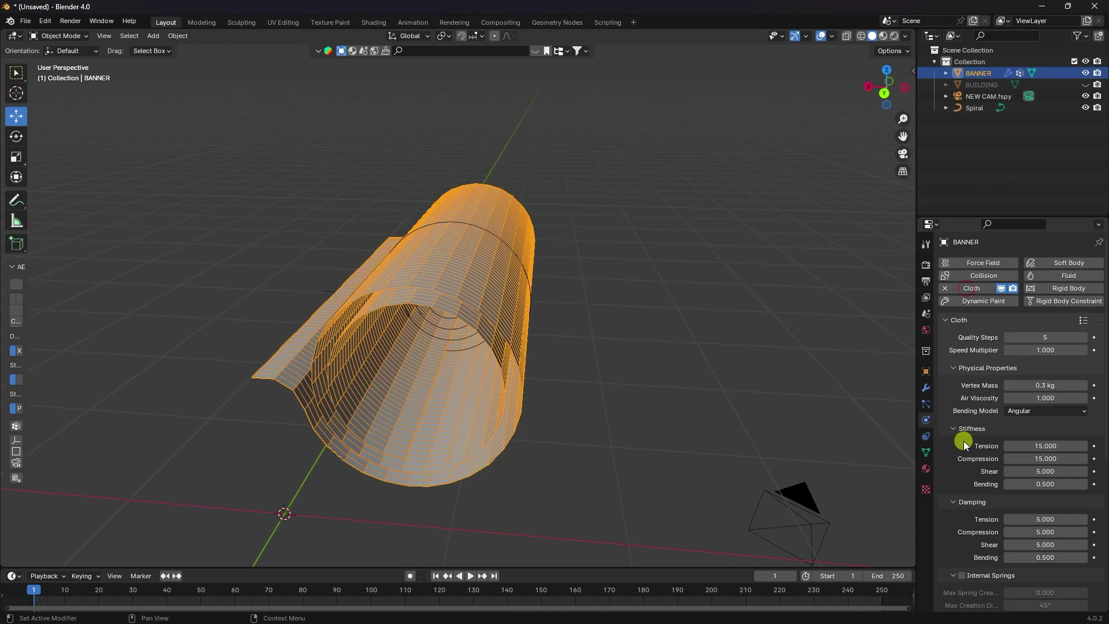
pyautogui.scroll(-3, 966, 433)
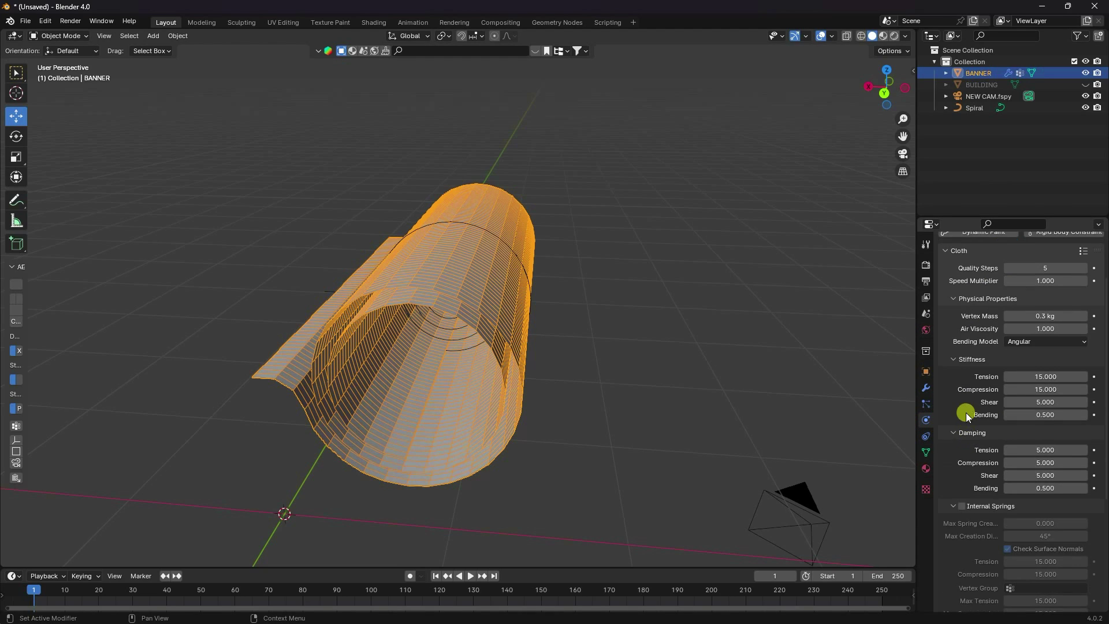
pyautogui.doubleClick(1029, 389)
pyautogui.write('10')
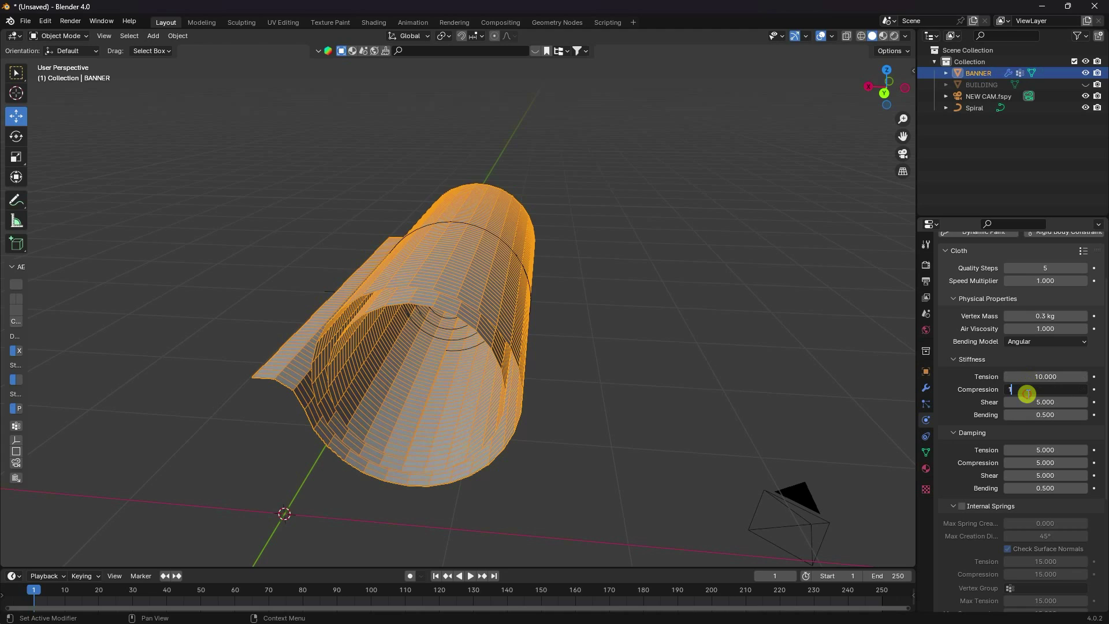
pyautogui.doubleClick(1027, 401)
pyautogui.write('10')
pyautogui.press('Return')
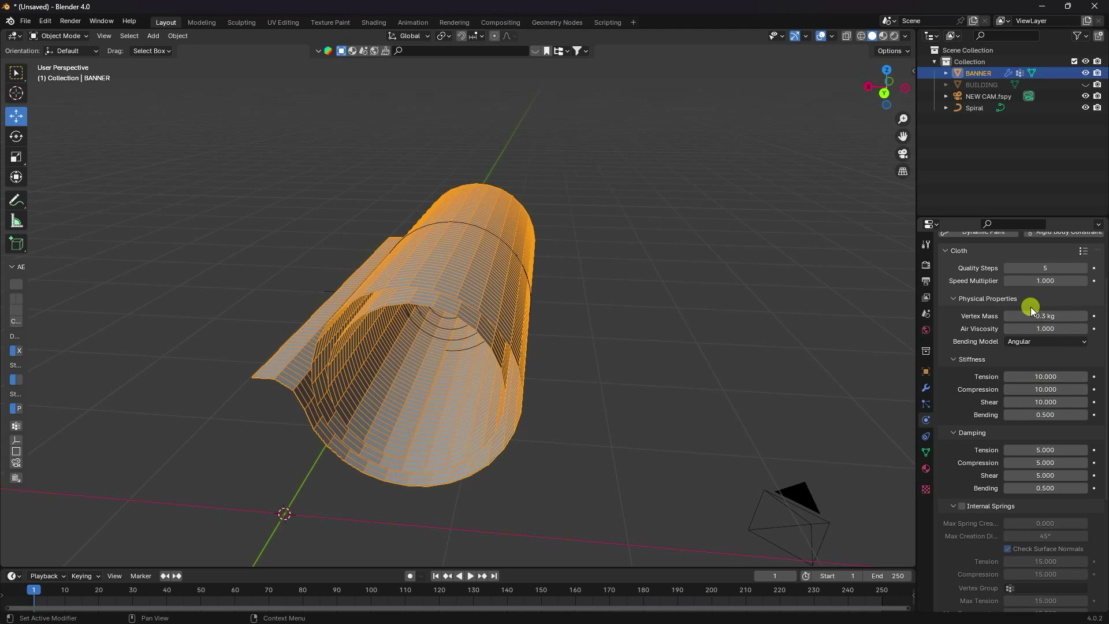
# Set the vertex group named Group as the pin group in the cloth's Shape settings
pyautogui.scroll(-6, 997, 384)
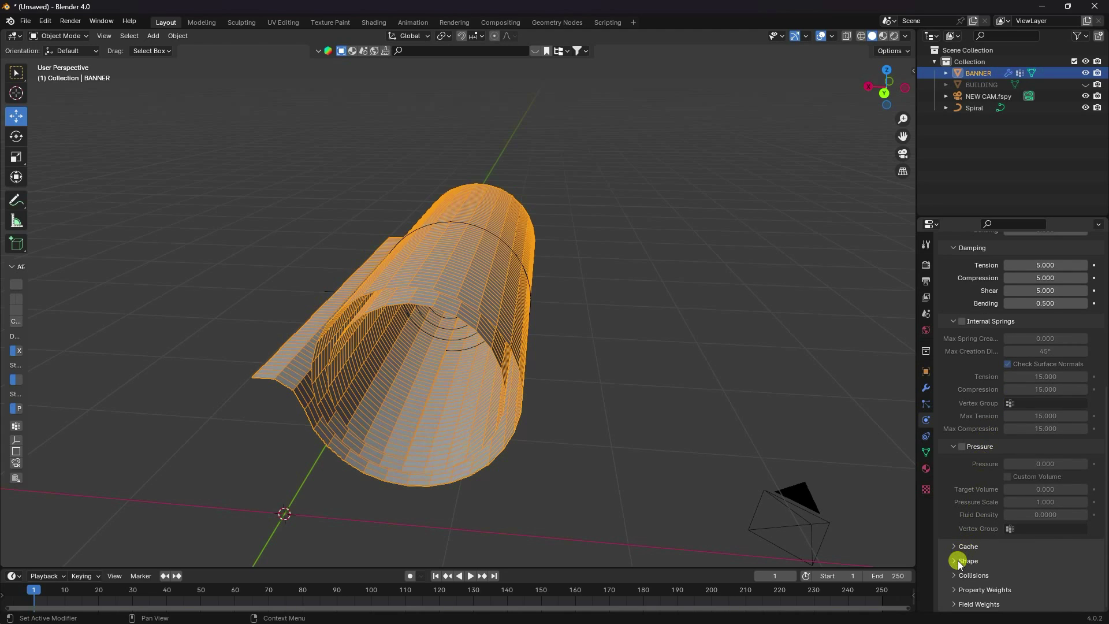
pyautogui.click(958, 560)
pyautogui.scroll(-3, 957, 494)
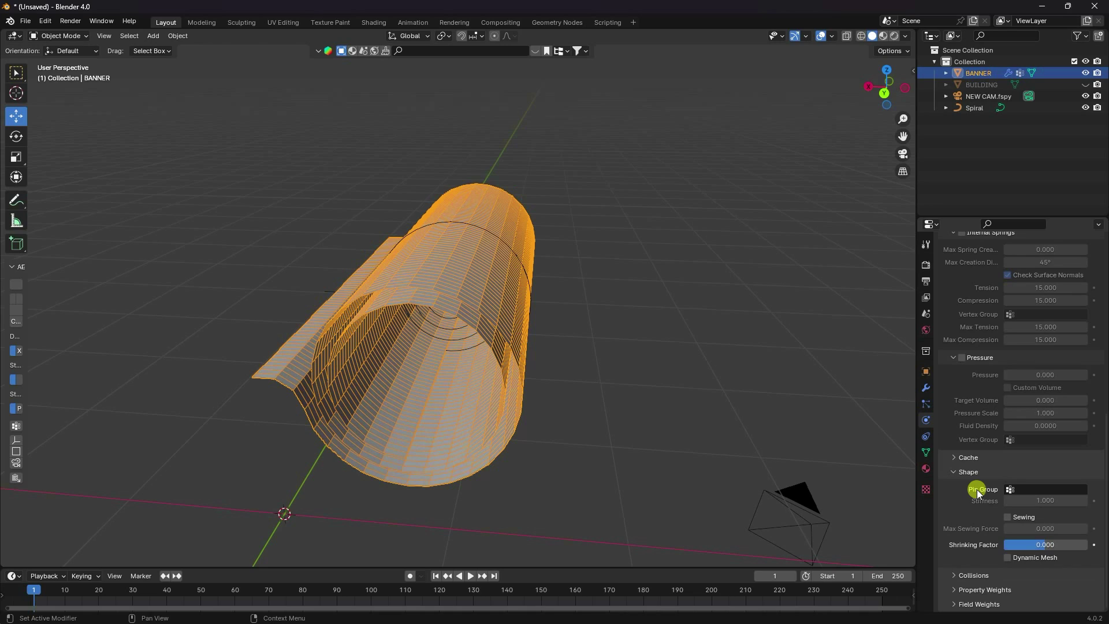
pyautogui.click(1013, 487)
pyautogui.click(980, 507)
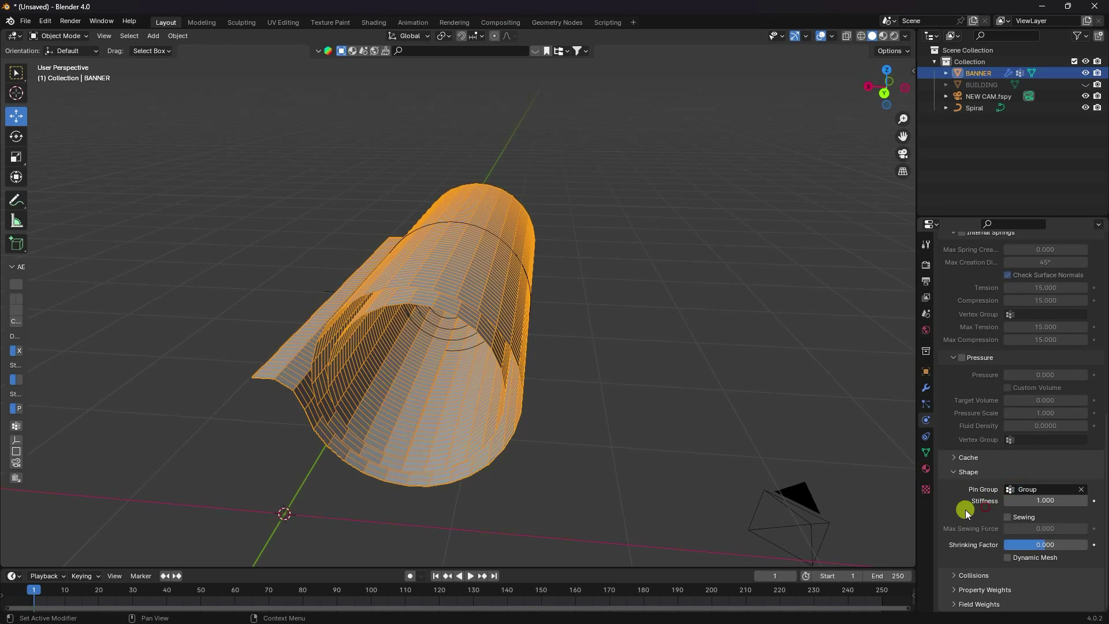
# Enable Self Collisions in the banner's cloth collision settings
pyautogui.click(959, 575)
pyautogui.scroll(-6, 950, 538)
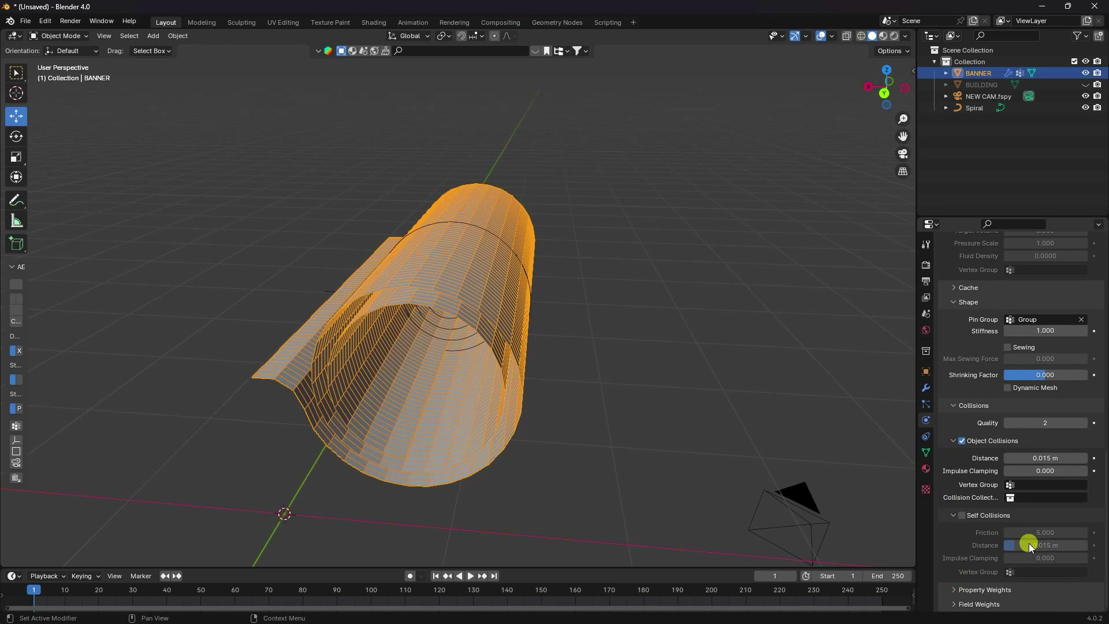
pyautogui.click(966, 516)
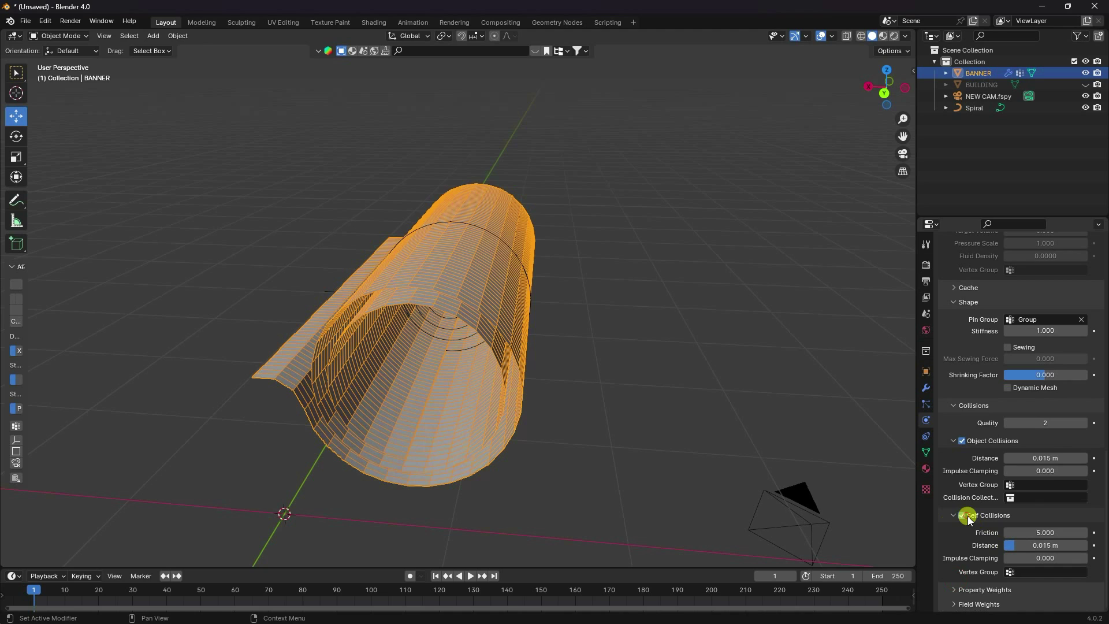
# Play the cloth simulation twice to check how the banner unrolls, then return to the first frame
pyautogui.click(470, 576)
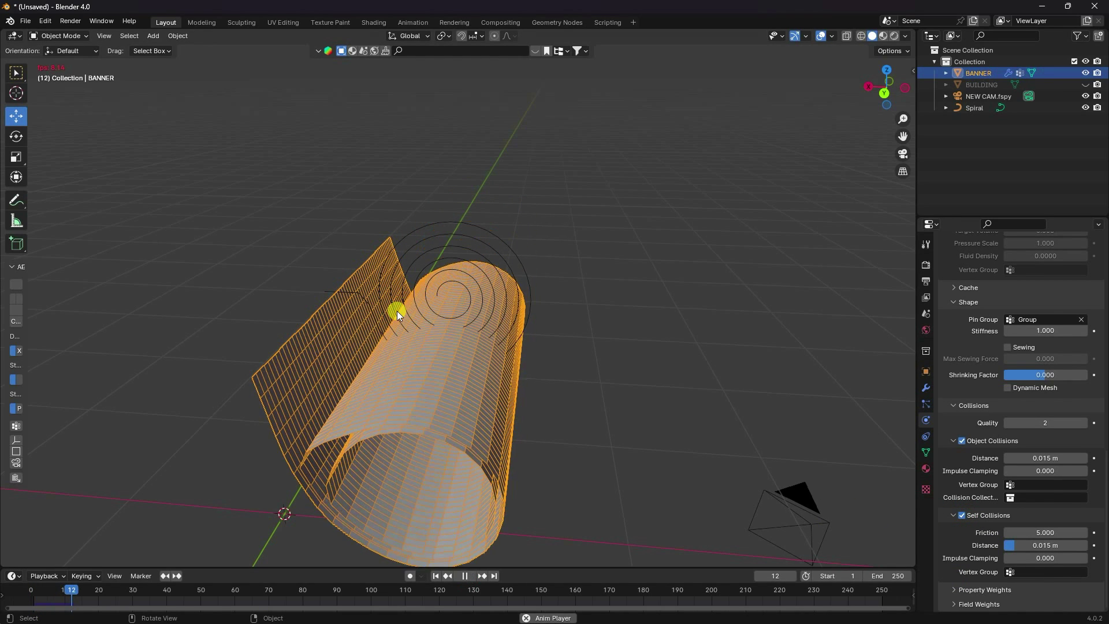
pyautogui.scroll(-4, 444, 421)
pyautogui.click(465, 576)
pyautogui.moveTo(453, 431); pyautogui.dragTo(500, 525, button='middle')
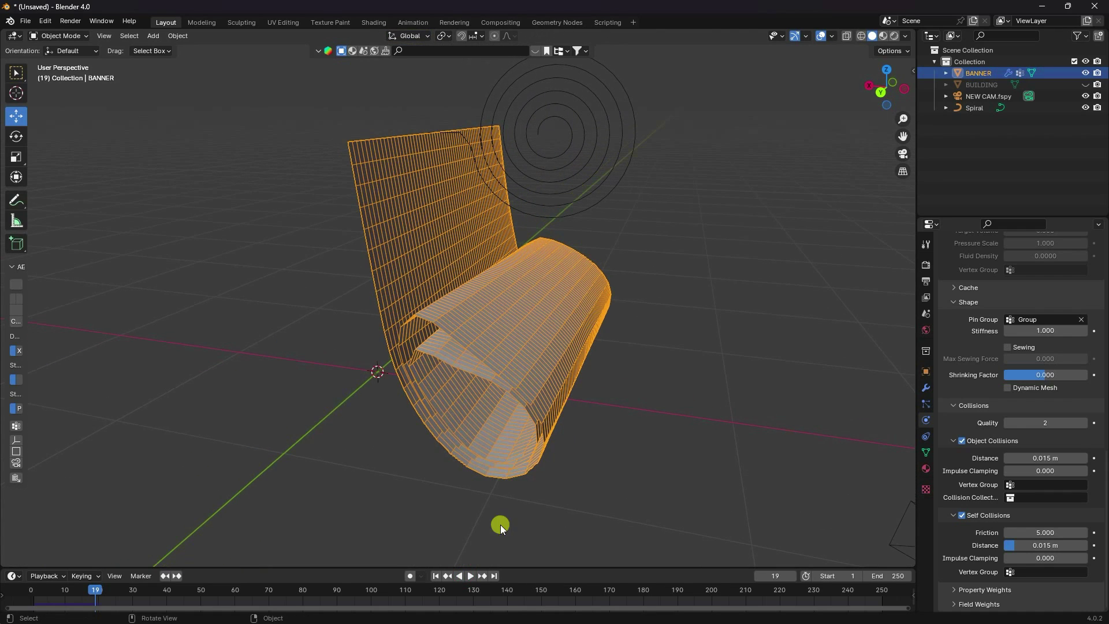
pyautogui.click(435, 577)
pyautogui.click(470, 577)
pyautogui.keyDown('ctrl'); pyautogui.moveTo(484, 327); pyautogui.dragTo(476, 272, button='middle'); pyautogui.keyUp('ctrl')
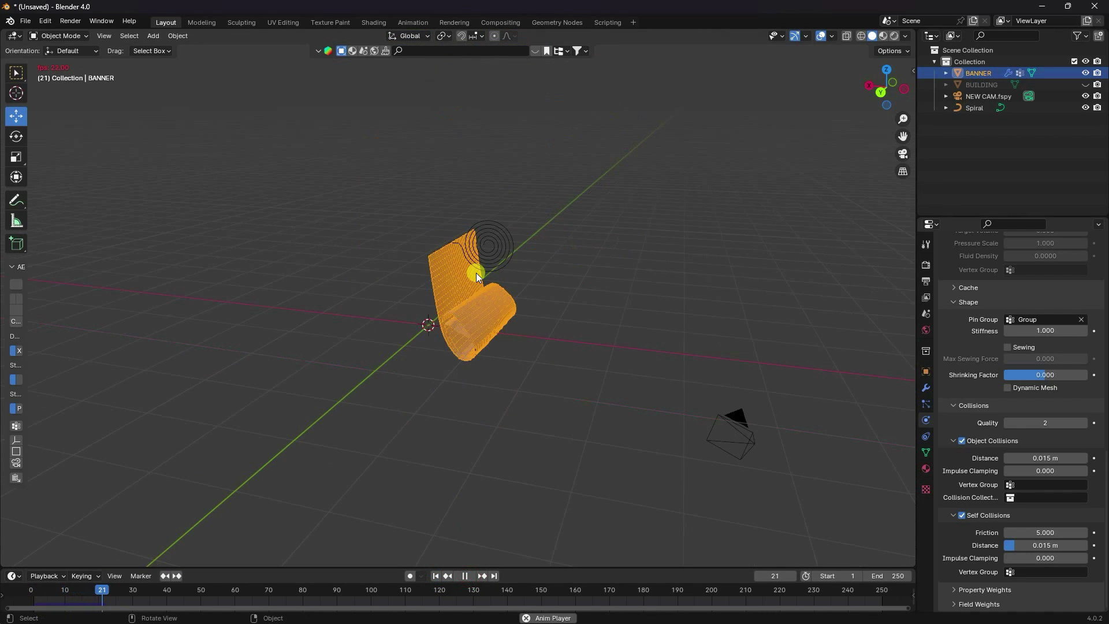
pyautogui.click(465, 576)
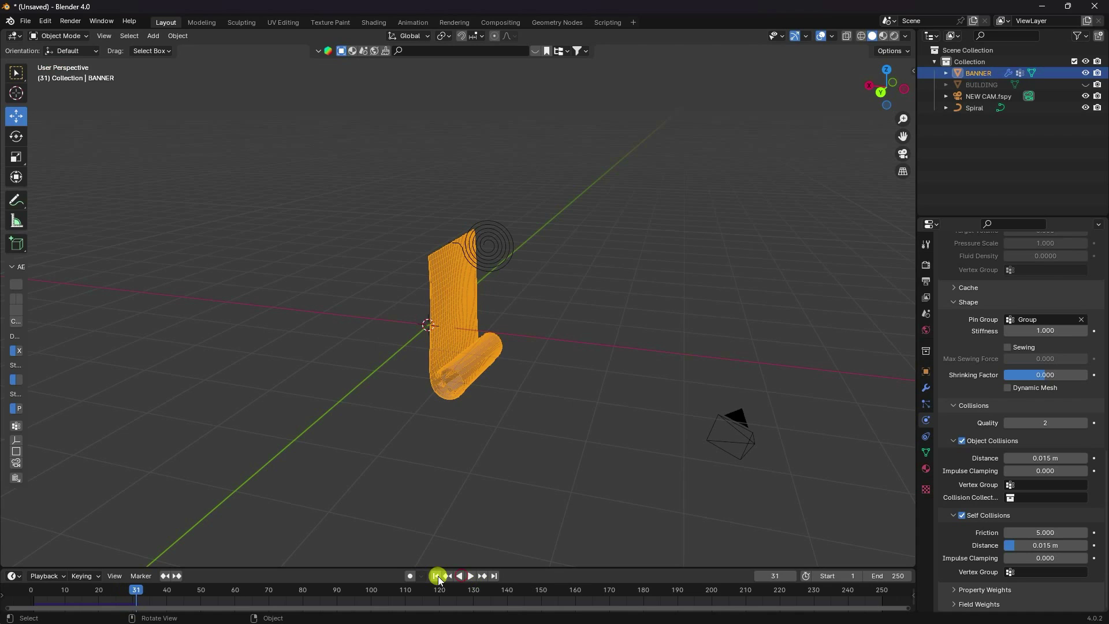
pyautogui.click(436, 576)
# Delete all existing bakes and bake all dynamics for the cloth simulation over frames 1 to 250
pyautogui.scroll(5, 965, 428)
pyautogui.click(956, 399)
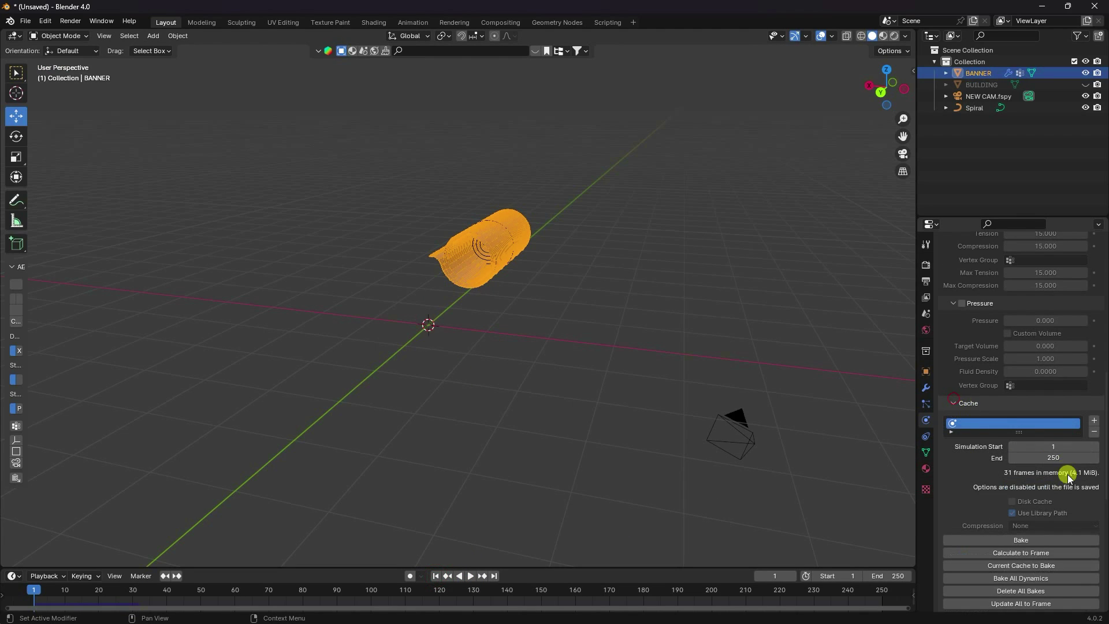
pyautogui.click(1011, 591)
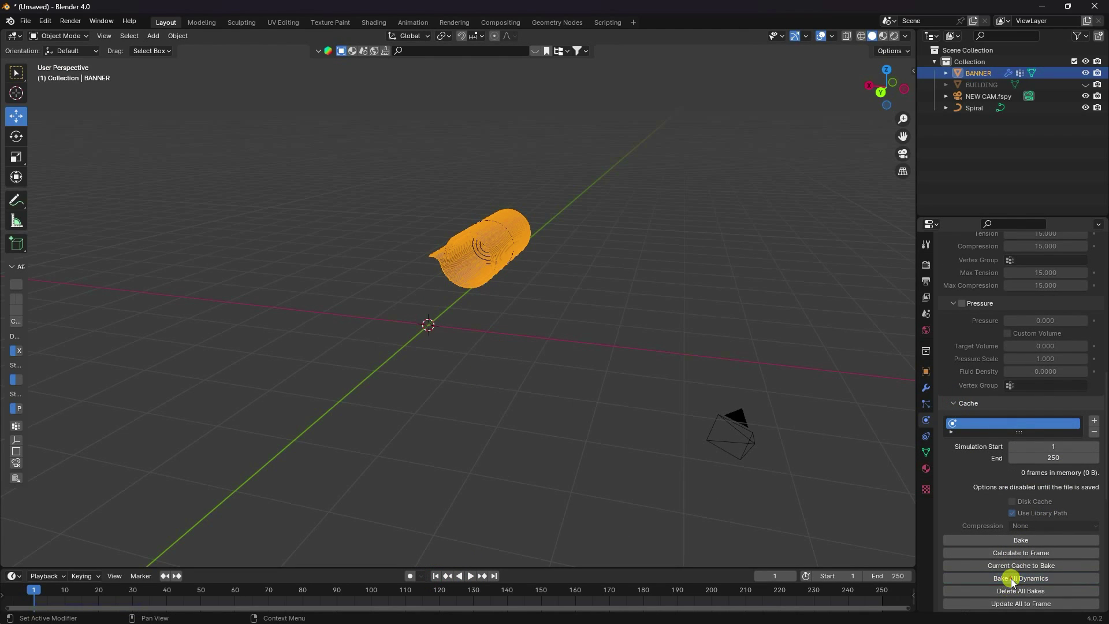
pyautogui.click(1011, 579)
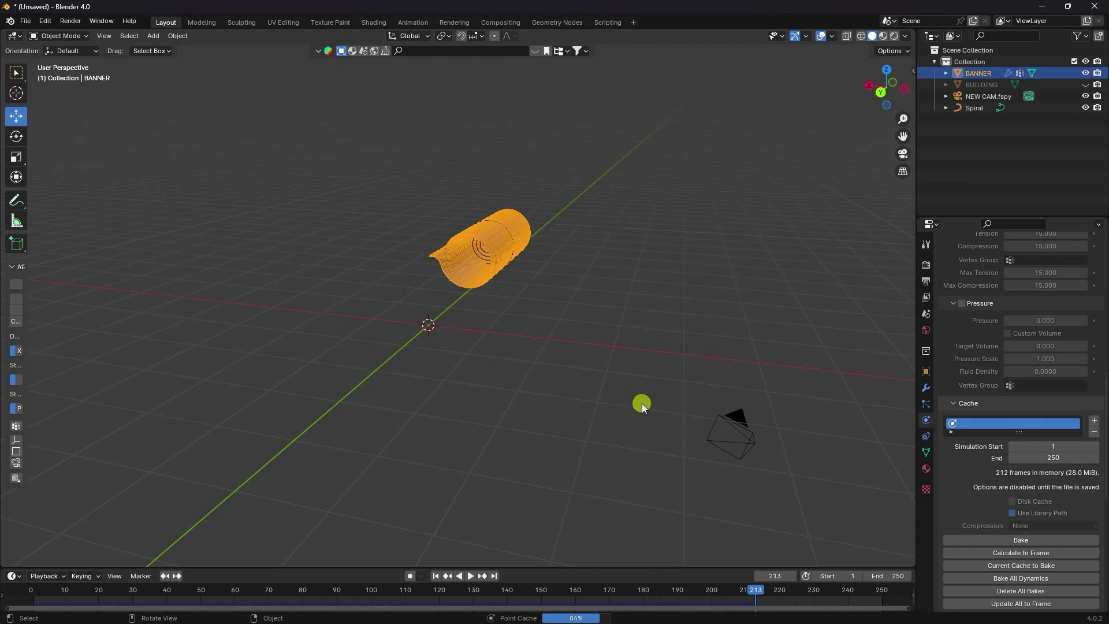
# Play the baked unrolling animation through the camera view over the building photo, then return to the first frame
pyautogui.moveTo(632, 366); pyautogui.dragTo(574, 351, button='middle')
pyautogui.press('KP_0')
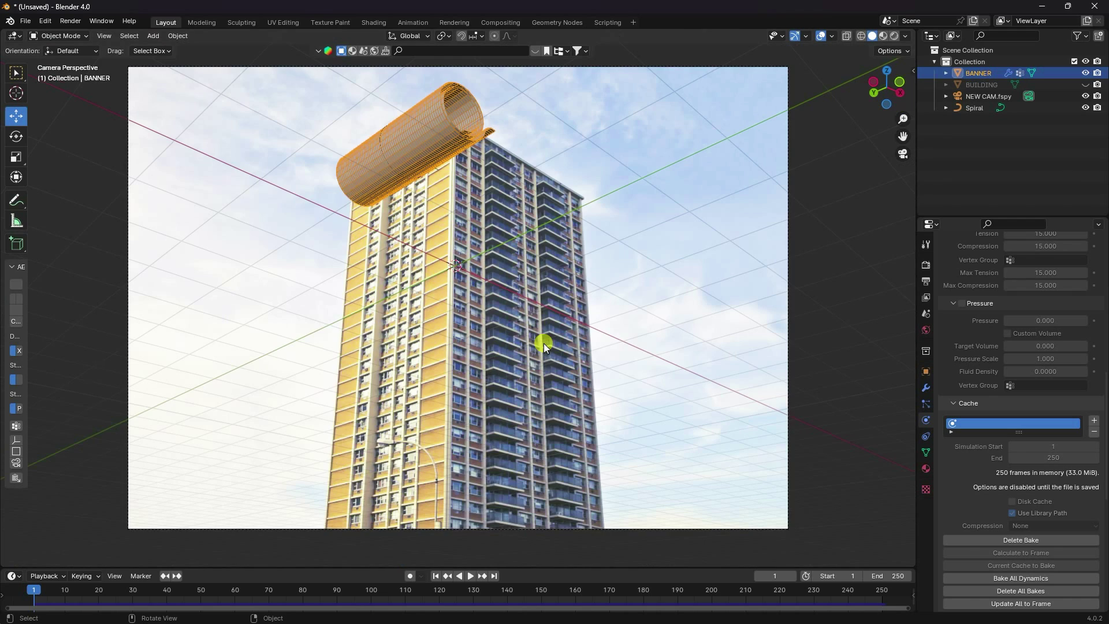
pyautogui.click(473, 577)
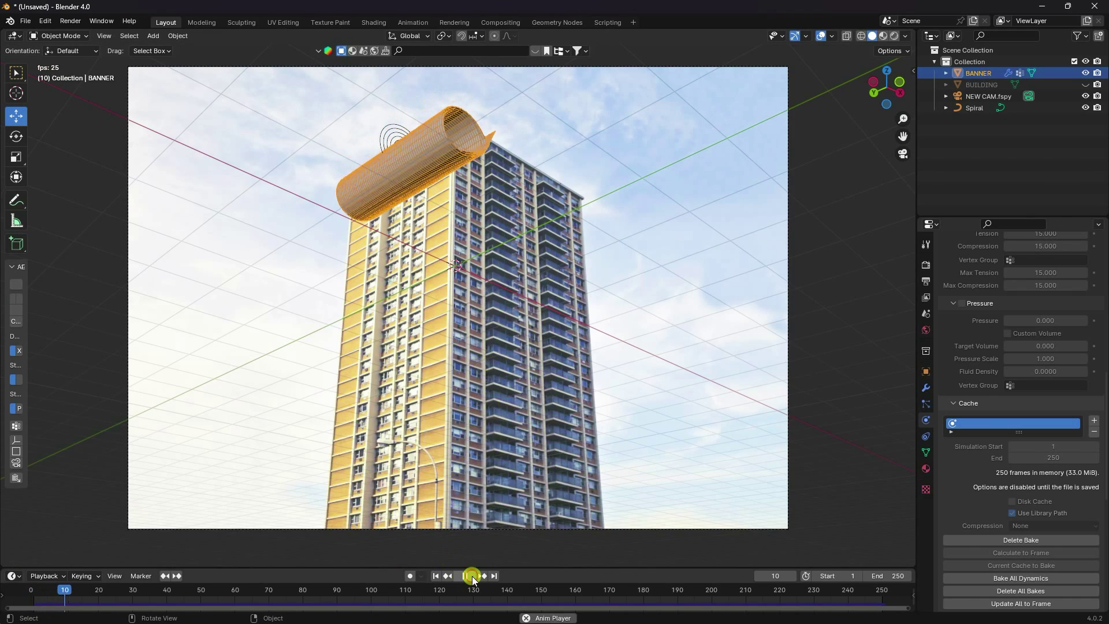
pyautogui.rightClick(472, 577)
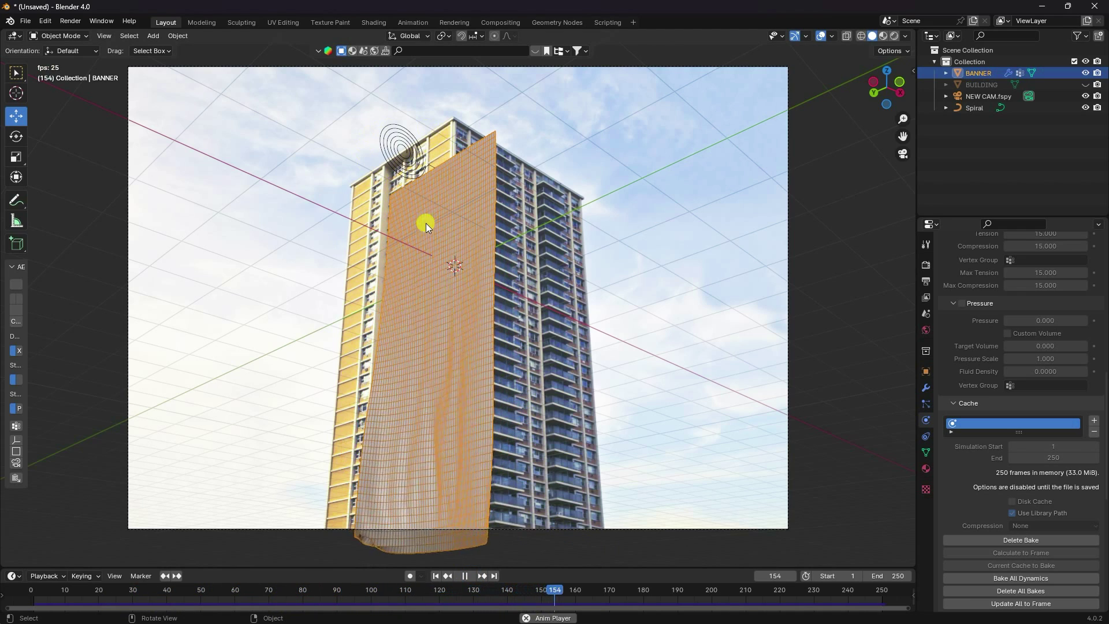
pyautogui.click(465, 576)
pyautogui.click(437, 576)
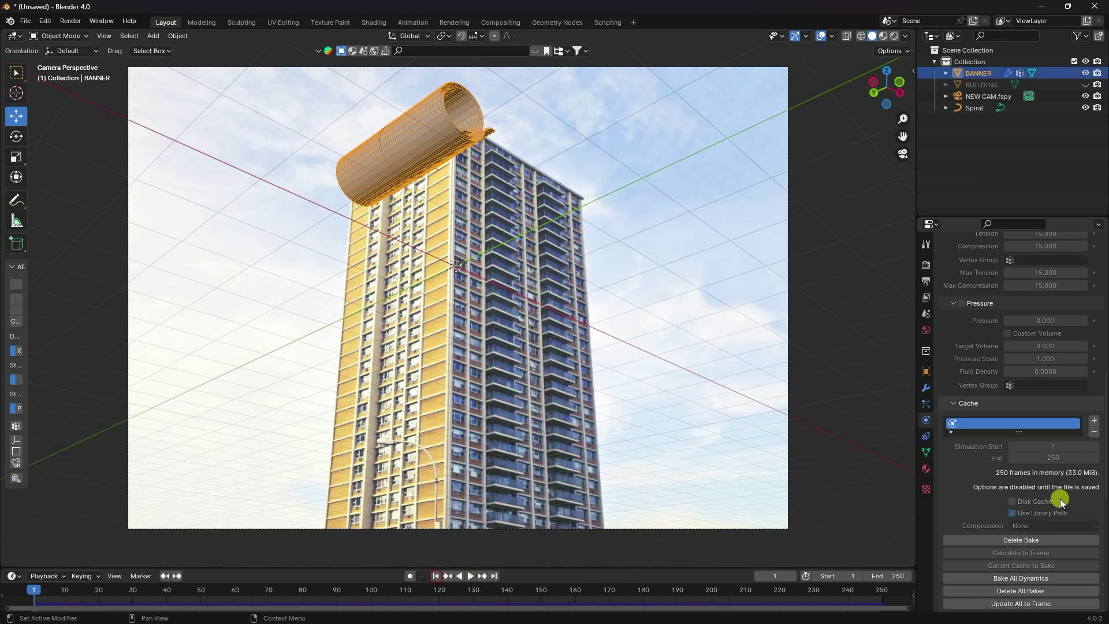
# Delete all existing cloth bakes and unhide the BUILDING object in the viewport
pyautogui.click(1009, 590)
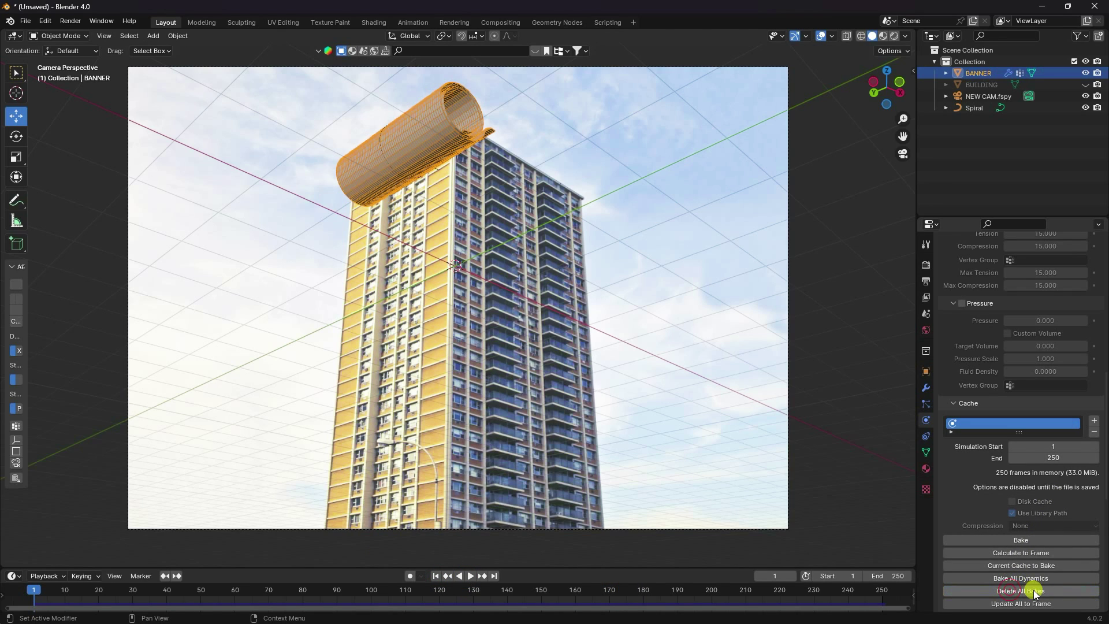
pyautogui.moveTo(540, 289); pyautogui.dragTo(711, 346, button='middle')
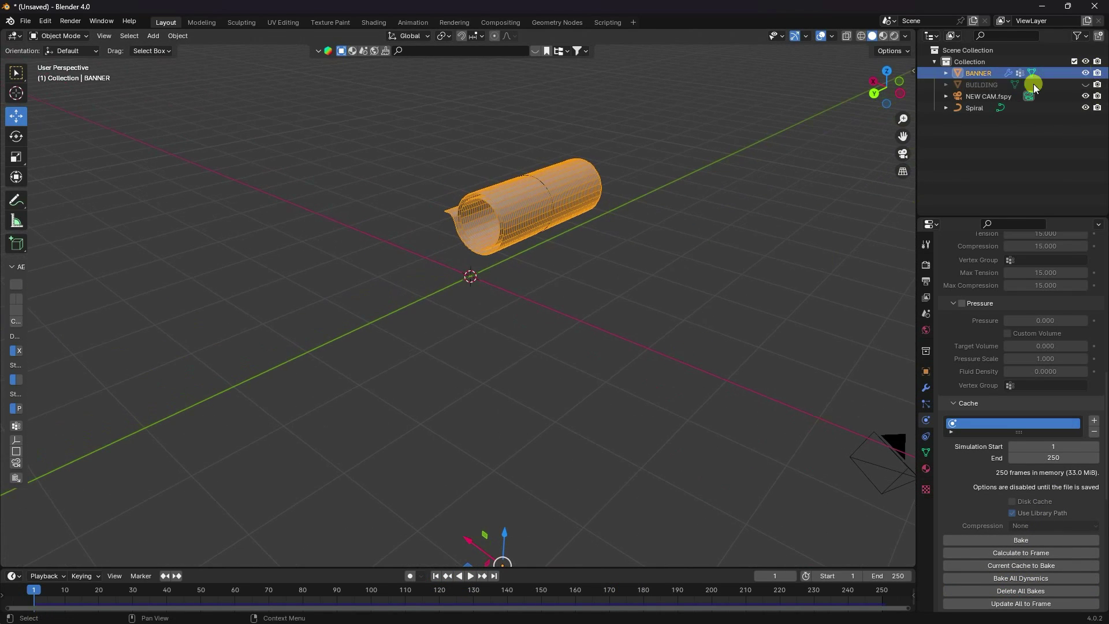
pyautogui.click(995, 85)
pyautogui.click(1085, 85)
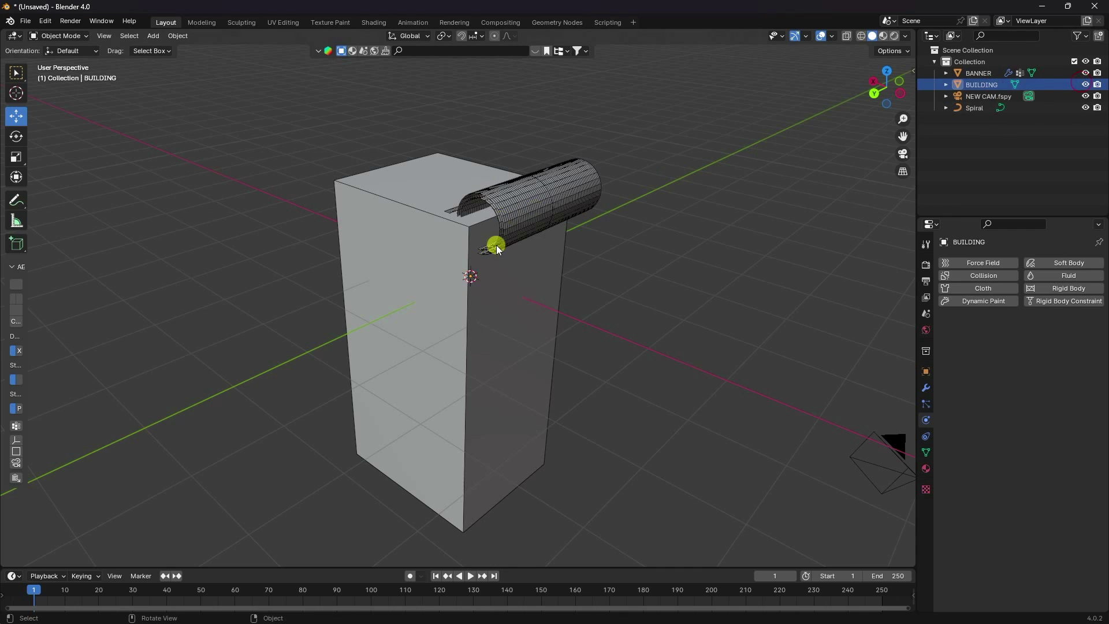
# Select the banner and spiral together, align them with the building's side along Y, and move them about -0.6 m along X clear of the wall
pyautogui.moveTo(579, 183); pyautogui.dragTo(643, 167, button='middle')
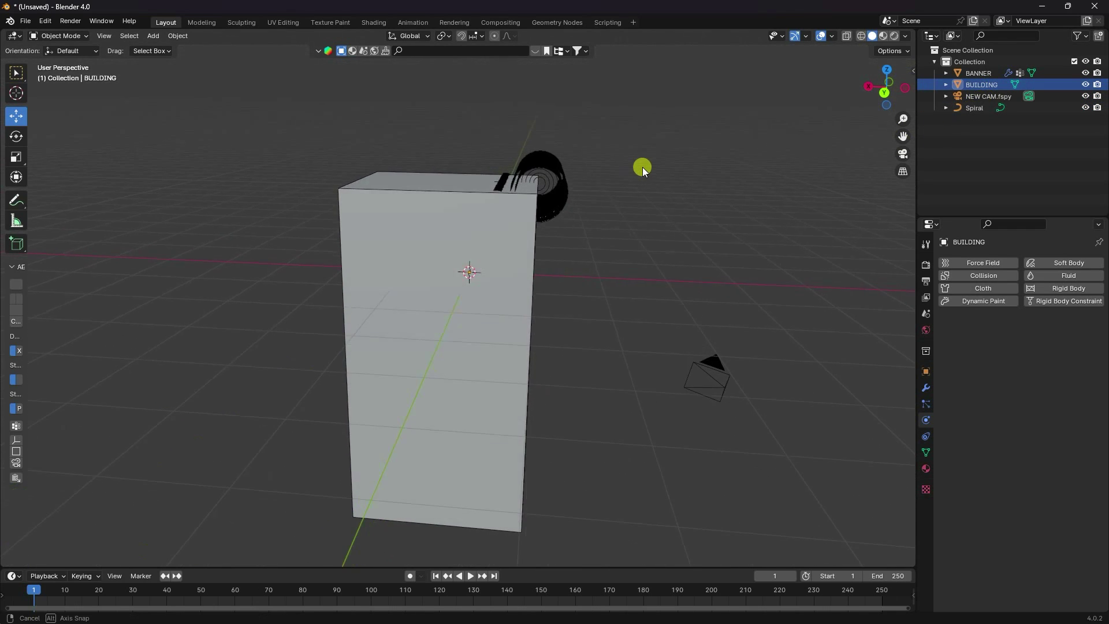
pyautogui.scroll(5, 629, 153)
pyautogui.scroll(-5, 595, 163)
pyautogui.moveTo(550, 130); pyautogui.dragTo(586, 161)
pyautogui.press('KP_Decimal')
pyautogui.moveTo(546, 280); pyautogui.dragTo(706, 128, button='middle')
pyautogui.moveTo(729, 113); pyautogui.dragTo(560, 222)
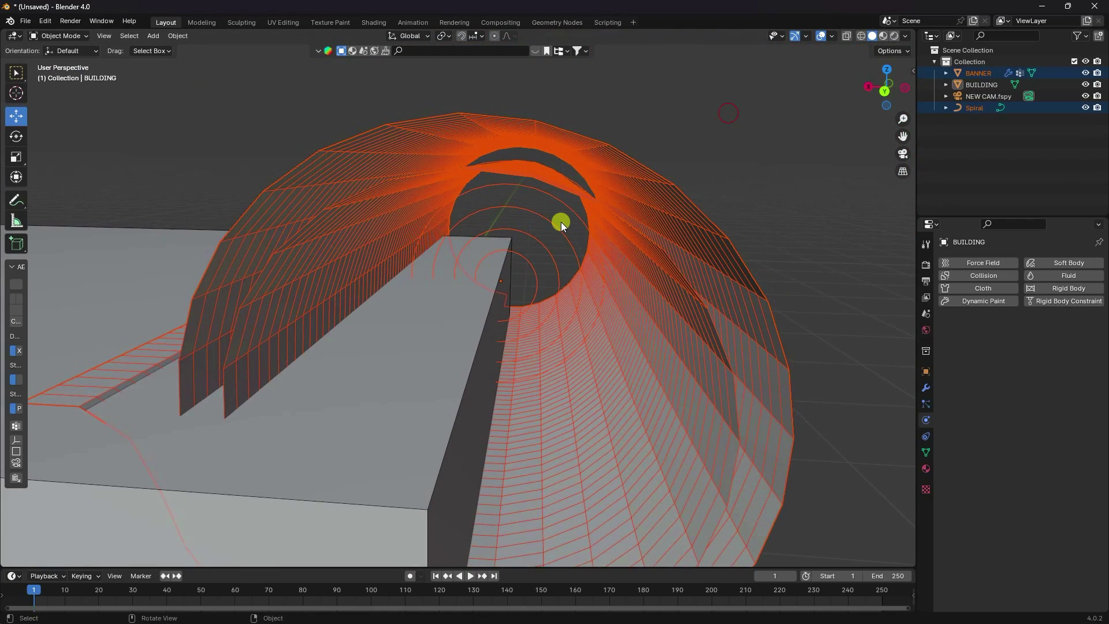
pyautogui.press('KP_7')
pyautogui.scroll(3, 560, 244)
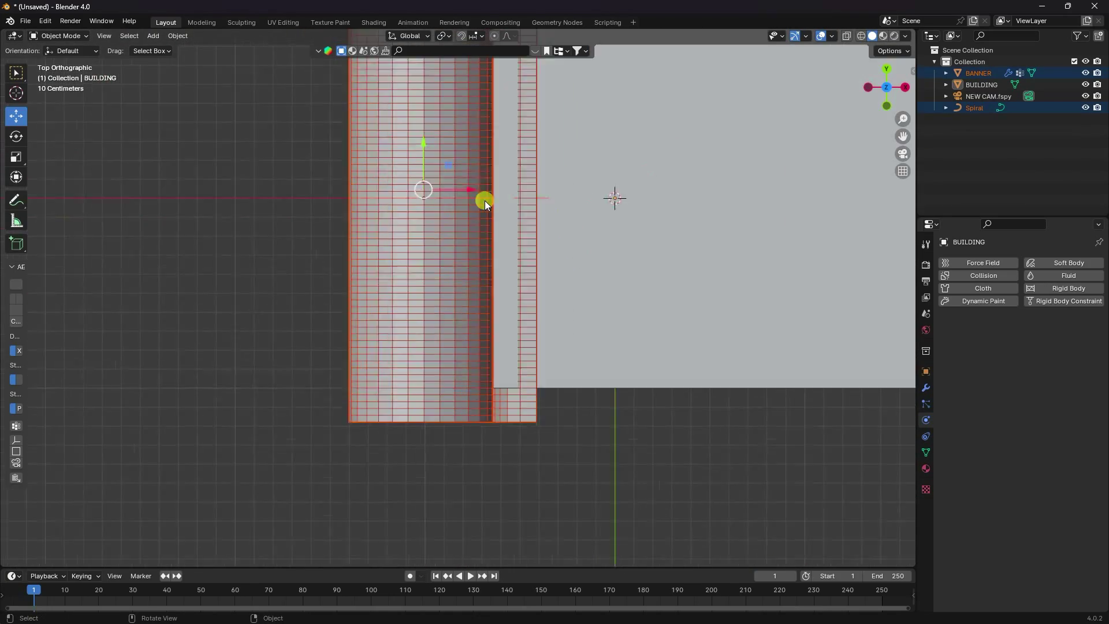
pyautogui.keyDown('shift'); pyautogui.scroll(2, 494, 334); pyautogui.keyUp('shift')
pyautogui.moveTo(431, 286); pyautogui.dragTo(422, 238)
pyautogui.moveTo(482, 289); pyautogui.dragTo(342, 297)
pyautogui.moveTo(364, 317); pyautogui.dragTo(418, 275, button='middle')
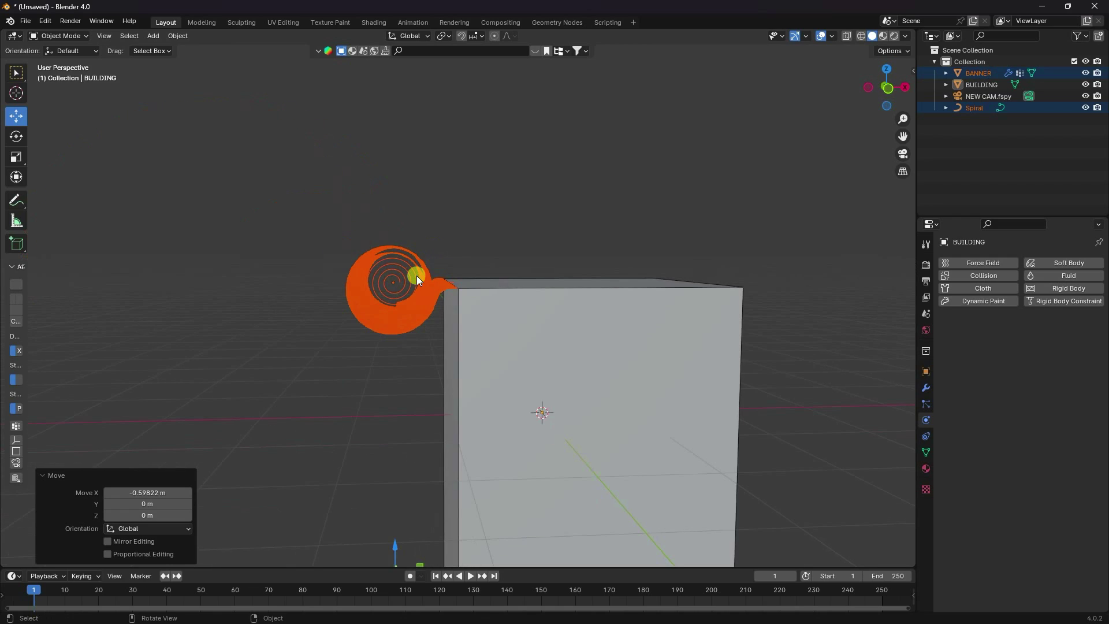
# Fine-tune the banner and spiral's height and X position, including about 0.039 m along X, so the banner's end rests on the building's top edge
pyautogui.keyDown('shift'); pyautogui.moveTo(425, 458); pyautogui.dragTo(398, 394, button='middle'); pyautogui.keyUp('shift')
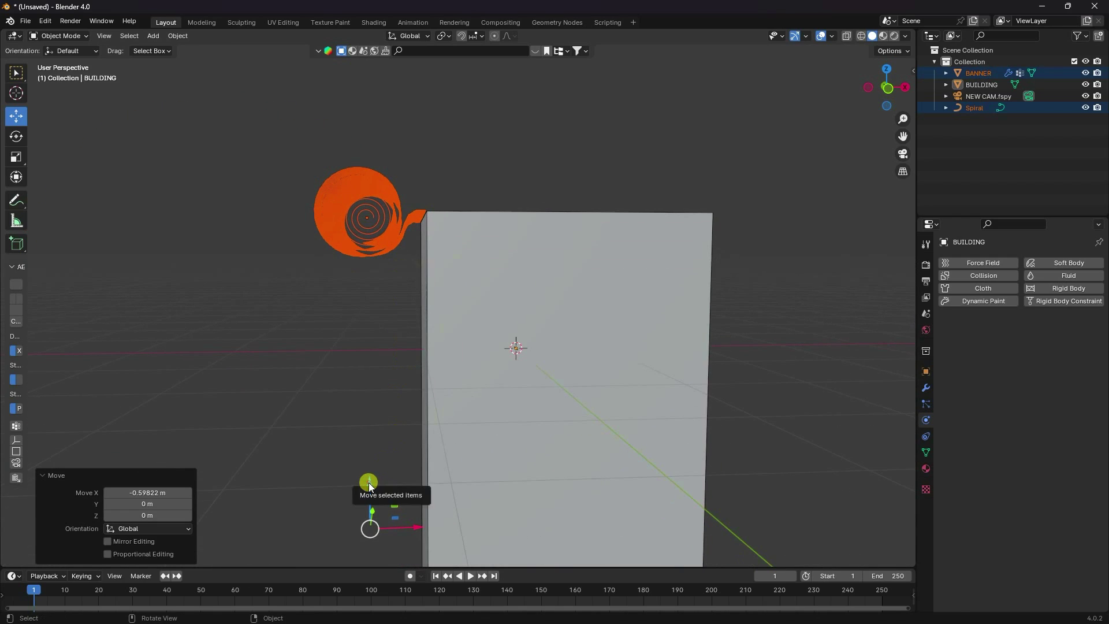
pyautogui.moveTo(370, 487); pyautogui.dragTo(365, 477)
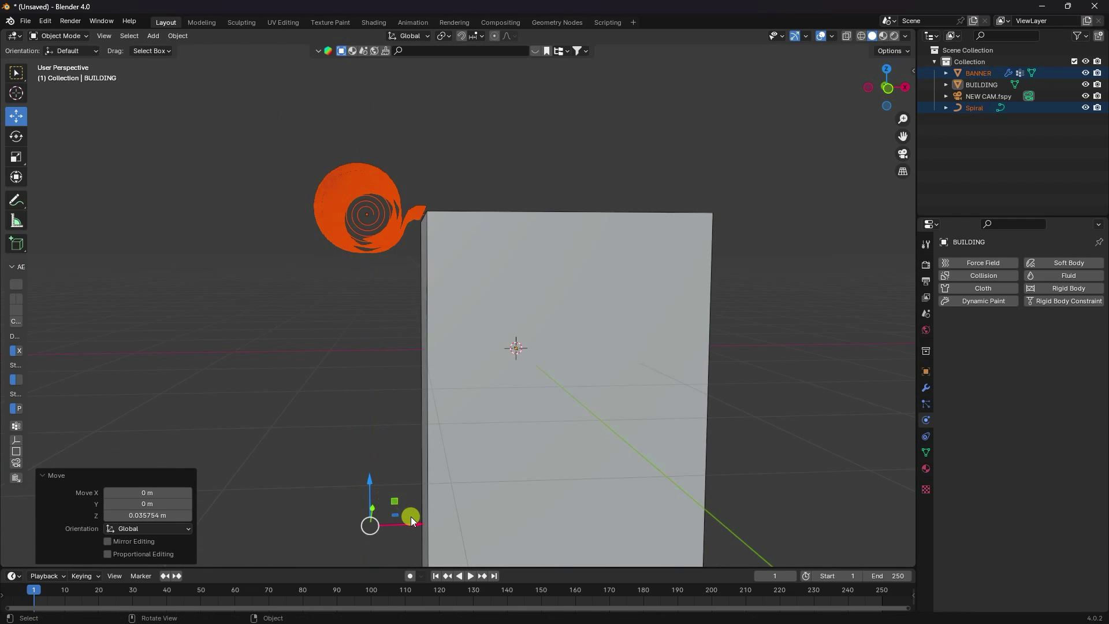
pyautogui.moveTo(410, 517); pyautogui.dragTo(414, 517)
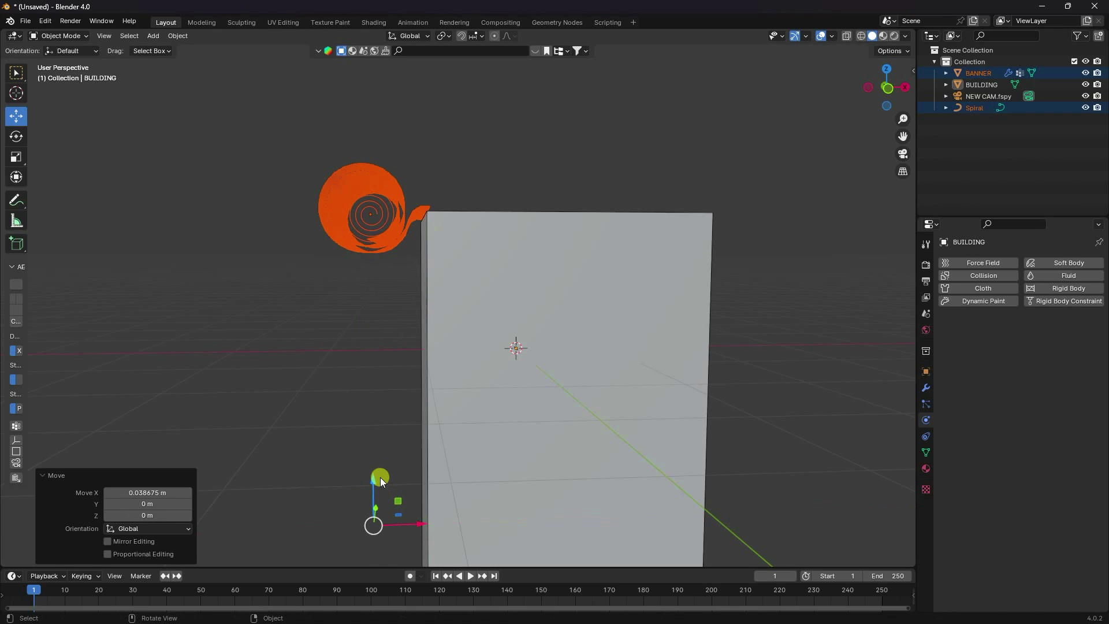
pyautogui.moveTo(380, 478); pyautogui.dragTo(373, 480)
pyautogui.moveTo(373, 481); pyautogui.dragTo(398, 219, button='middle')
pyautogui.scroll(5, 424, 248)
pyautogui.scroll(-4, 375, 312)
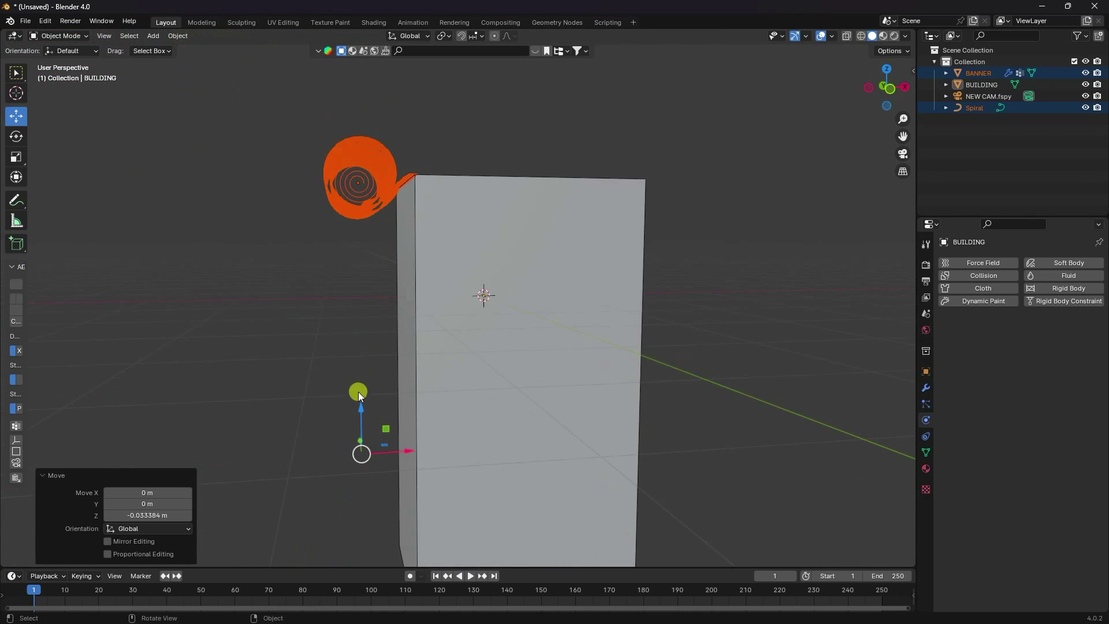
pyautogui.moveTo(361, 410); pyautogui.dragTo(361, 409)
# Deselect everything, play the cloth simulation to check the banner against the building's top edge, and return to the first frame
pyautogui.click(449, 135)
pyautogui.keyDown('shift'); pyautogui.moveTo(448, 135); pyautogui.dragTo(462, 244, button='middle'); pyautogui.keyUp('shift')
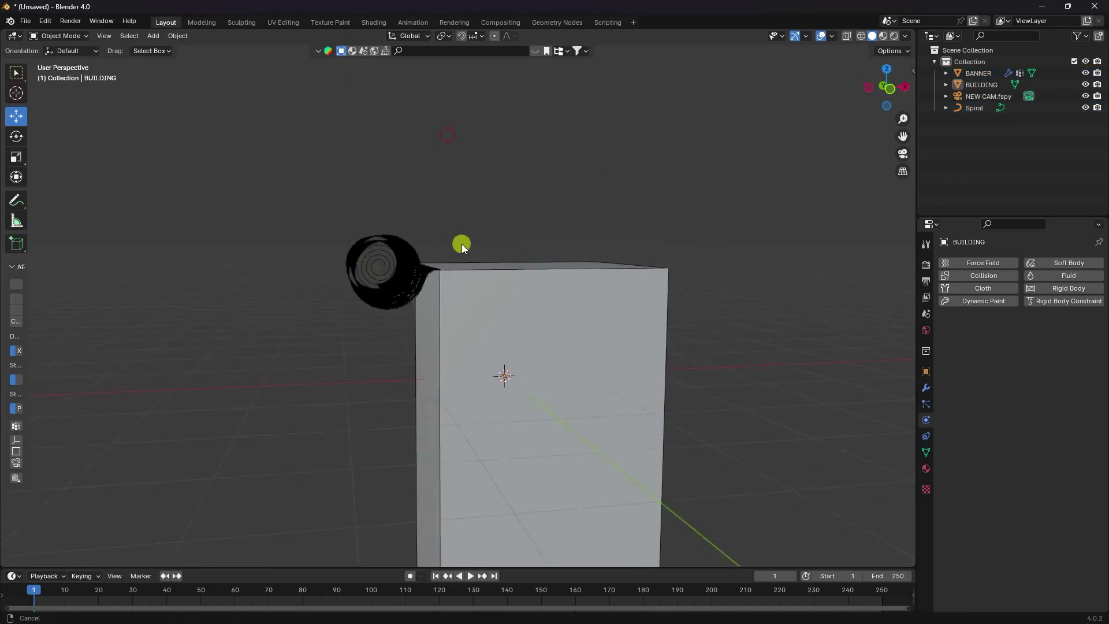
pyautogui.scroll(4, 455, 269)
pyautogui.moveTo(446, 293)
pyautogui.mouseDown(button='middle')
pyautogui.moveTo(451, 335)
pyautogui.moveTo(617, 354)
pyautogui.moveTo(654, 331)
pyautogui.moveTo(584, 341)
pyautogui.moveTo(450, 307)
pyautogui.moveTo(457, 286)
pyautogui.mouseUp(button='middle')
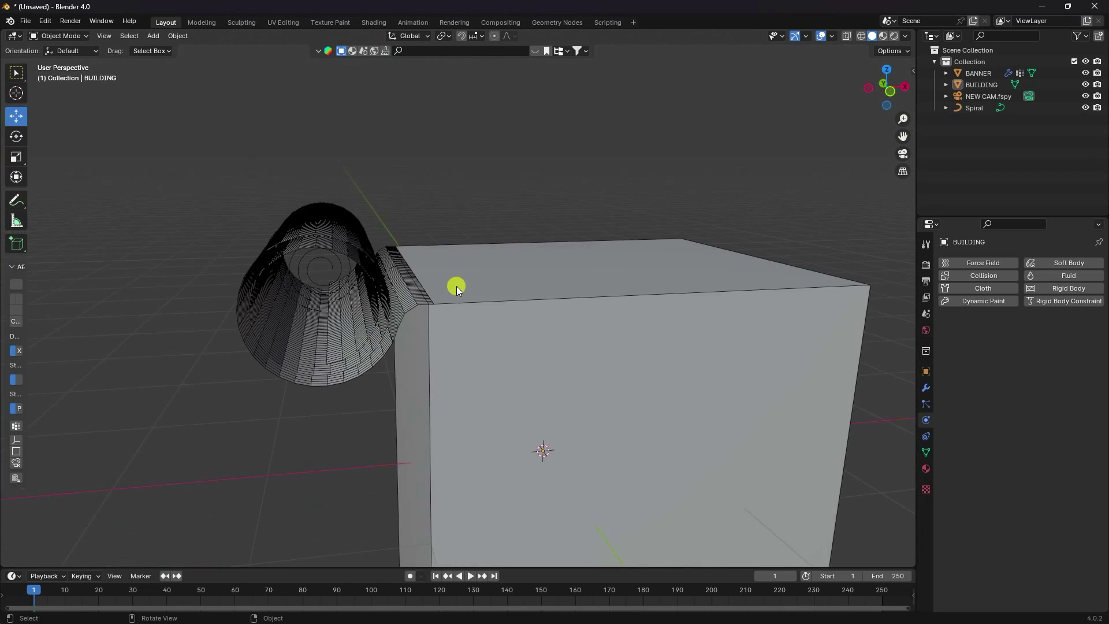
pyautogui.click(471, 576)
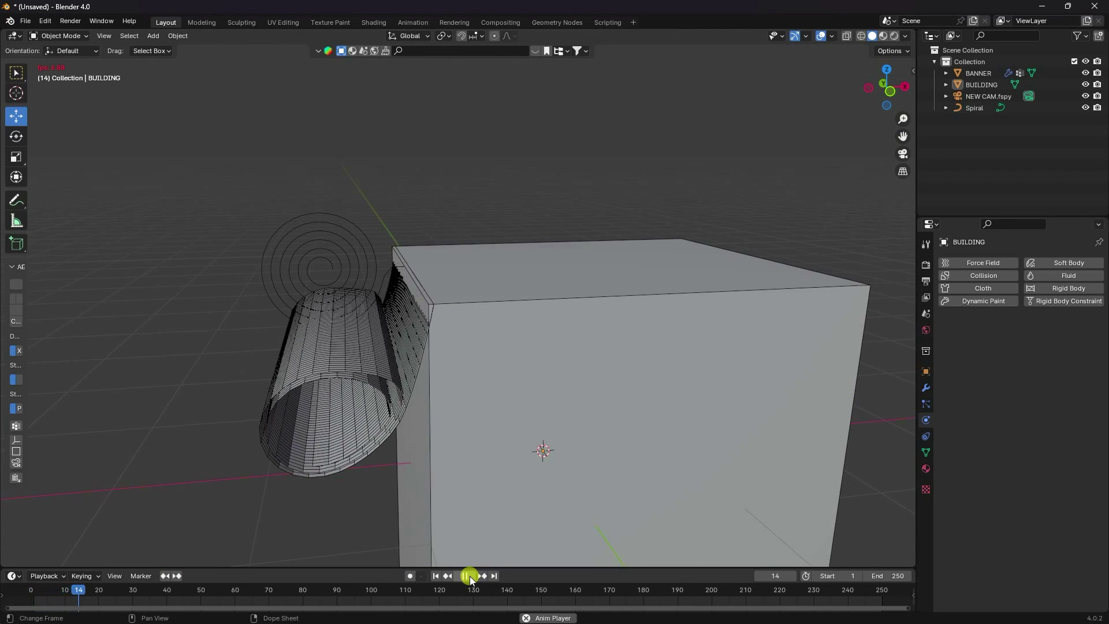
pyautogui.click(436, 576)
# Add Collision physics to the building and play the simulation up to frame 34 to test the banner against it
pyautogui.click(506, 372)
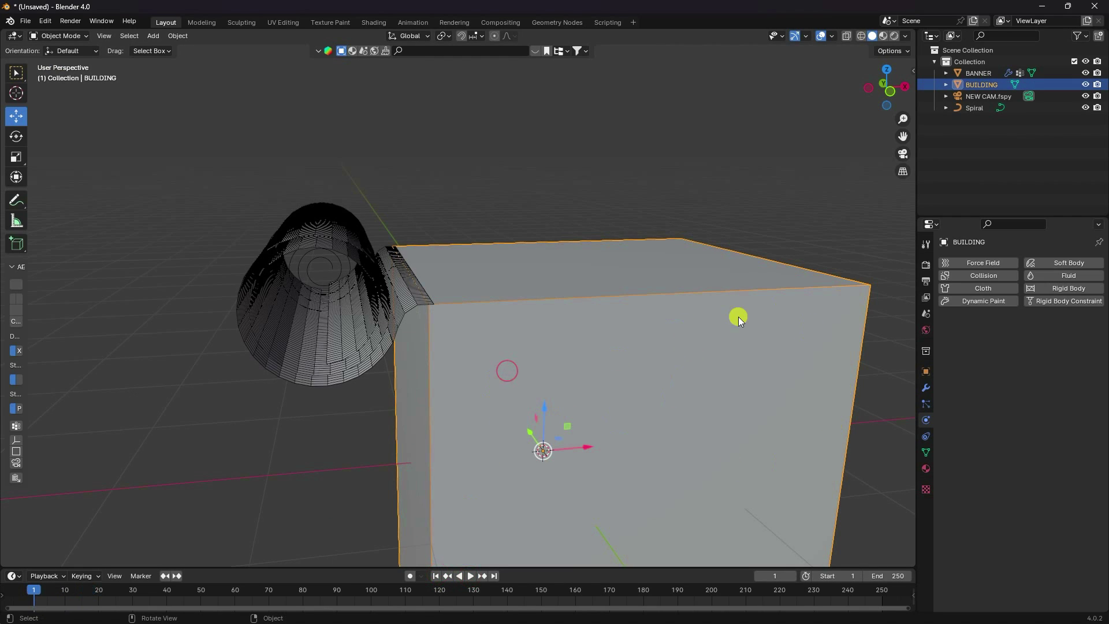
pyautogui.click(975, 277)
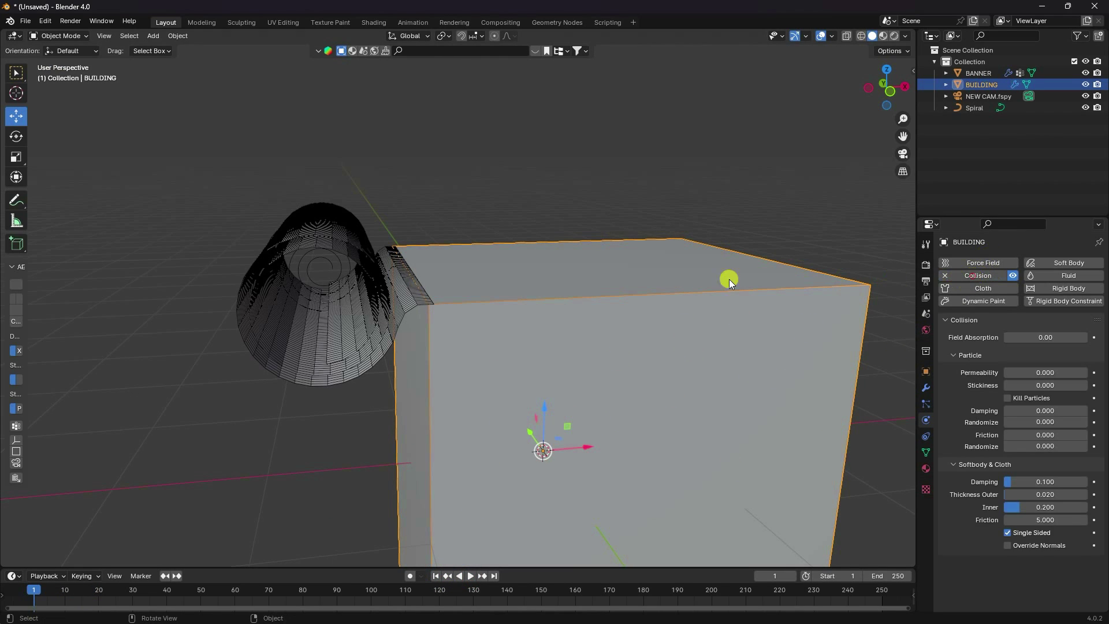
pyautogui.click(471, 576)
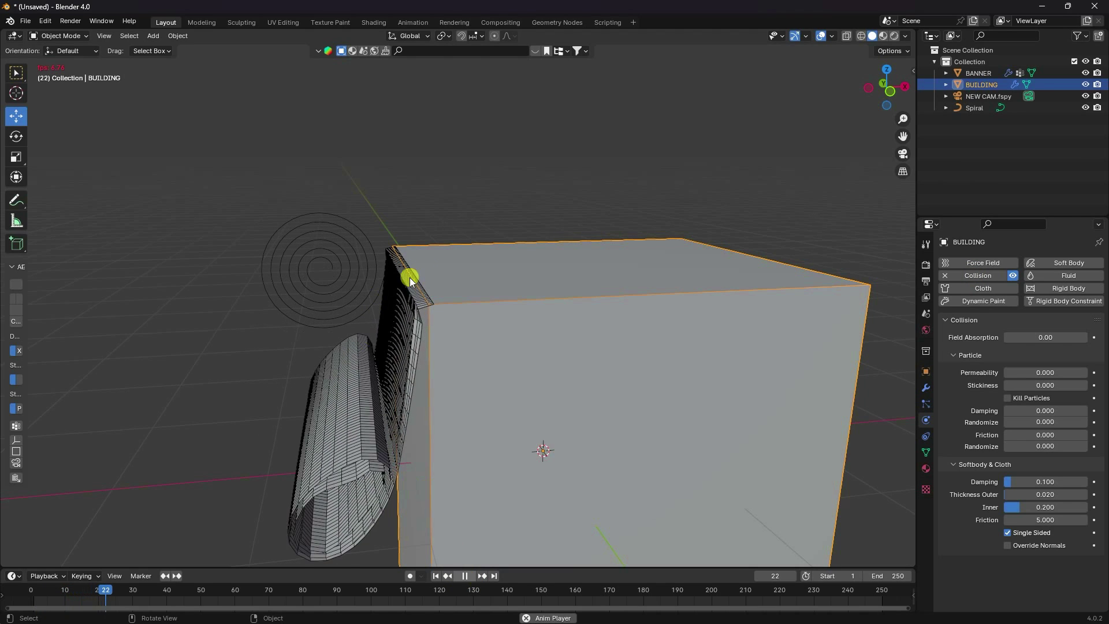
pyautogui.click(465, 576)
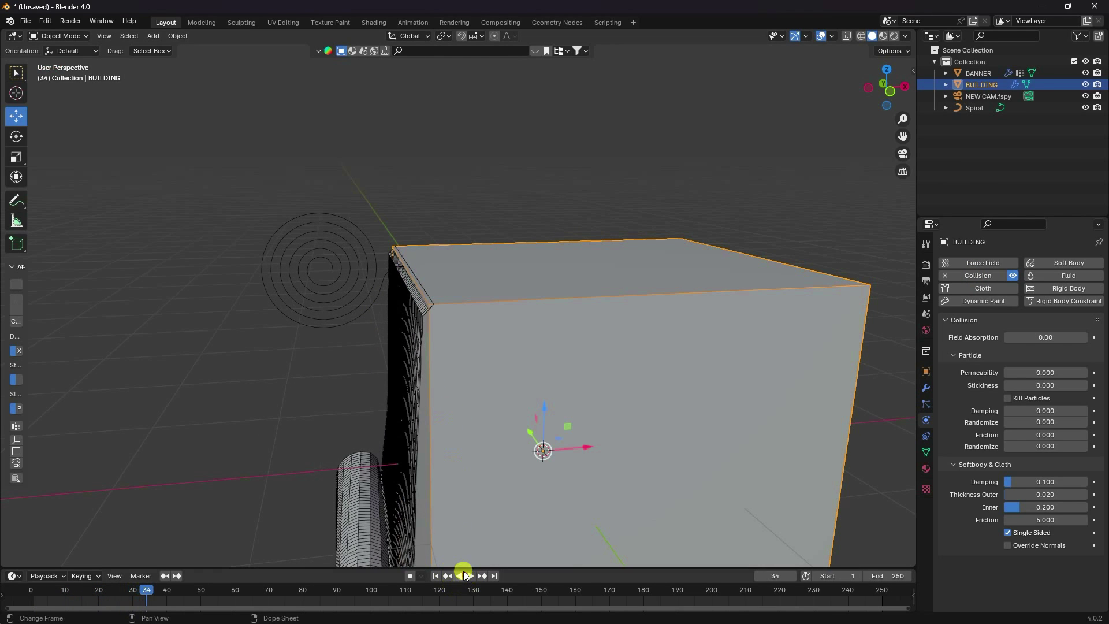
# Inspect the partly unrolled banner from the front, then continue the simulation through the camera view to frame 75
pyautogui.moveTo(452, 379); pyautogui.dragTo(428, 290, button='middle')
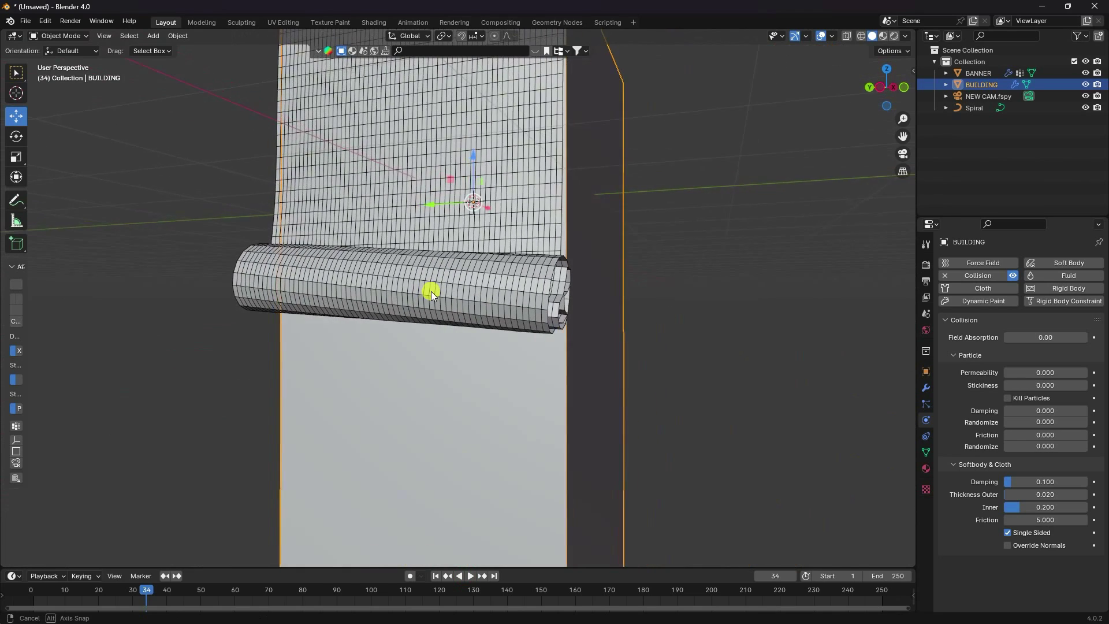
pyautogui.scroll(-3, 421, 298)
pyautogui.press('KP_0')
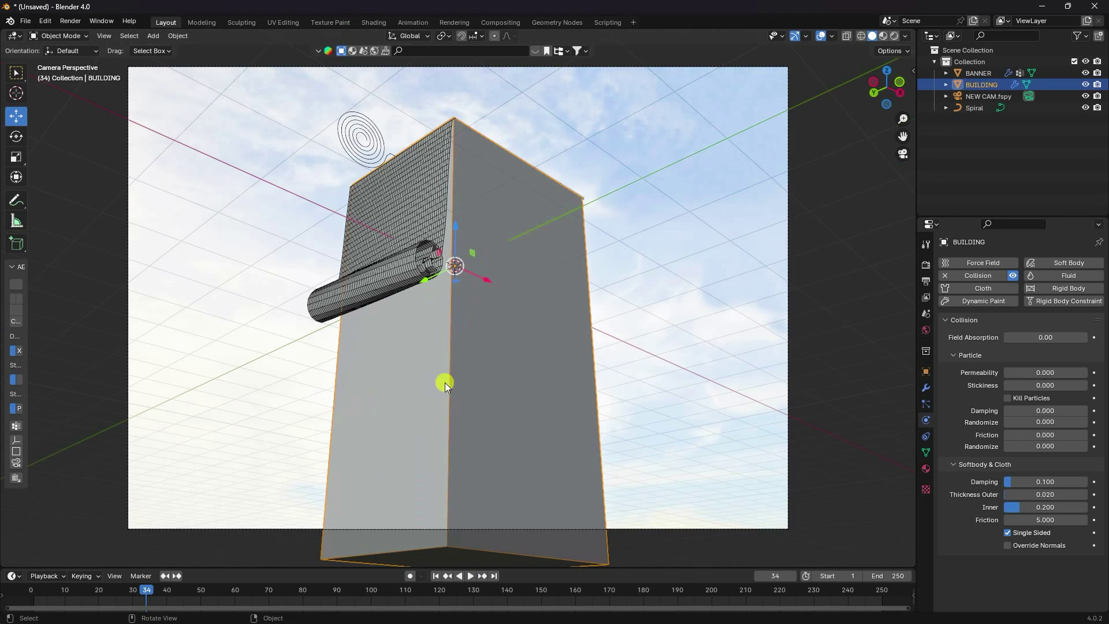
pyautogui.click(470, 575)
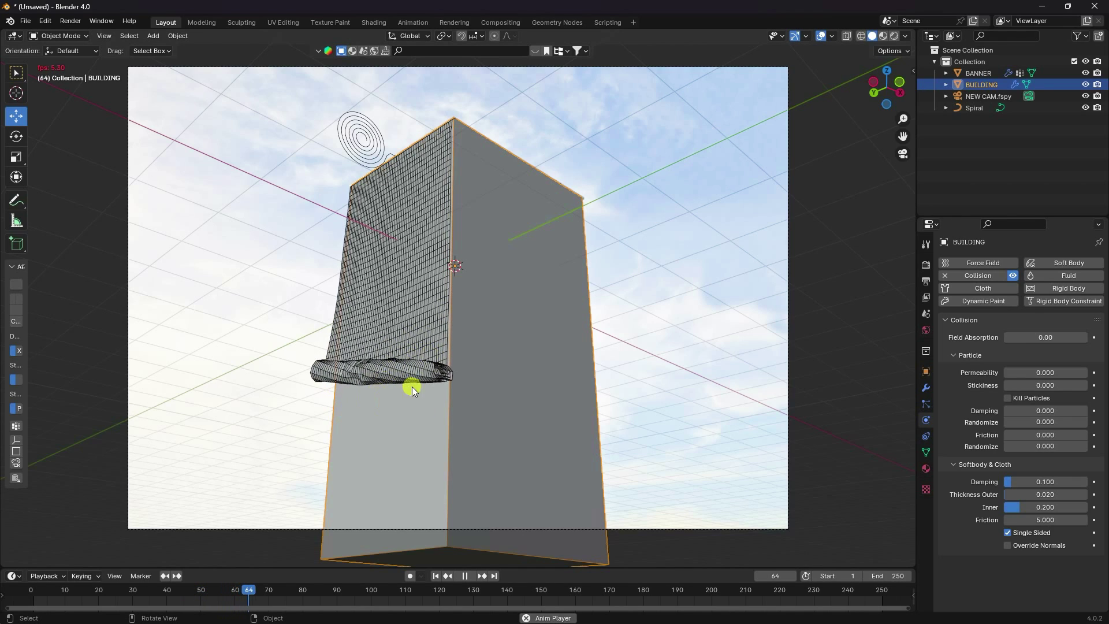
pyautogui.click(463, 577)
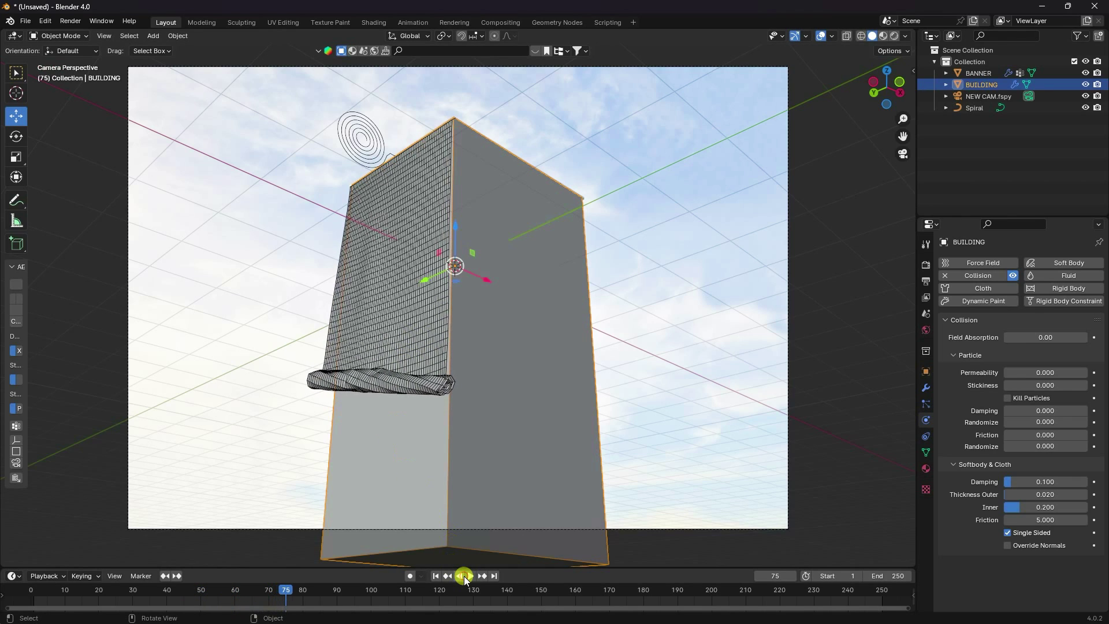
# Add a Subdivision Surface modifier to the banner after the Cloth modifier and set its viewport levels to 2
pyautogui.click(927, 388)
pyautogui.click(976, 290)
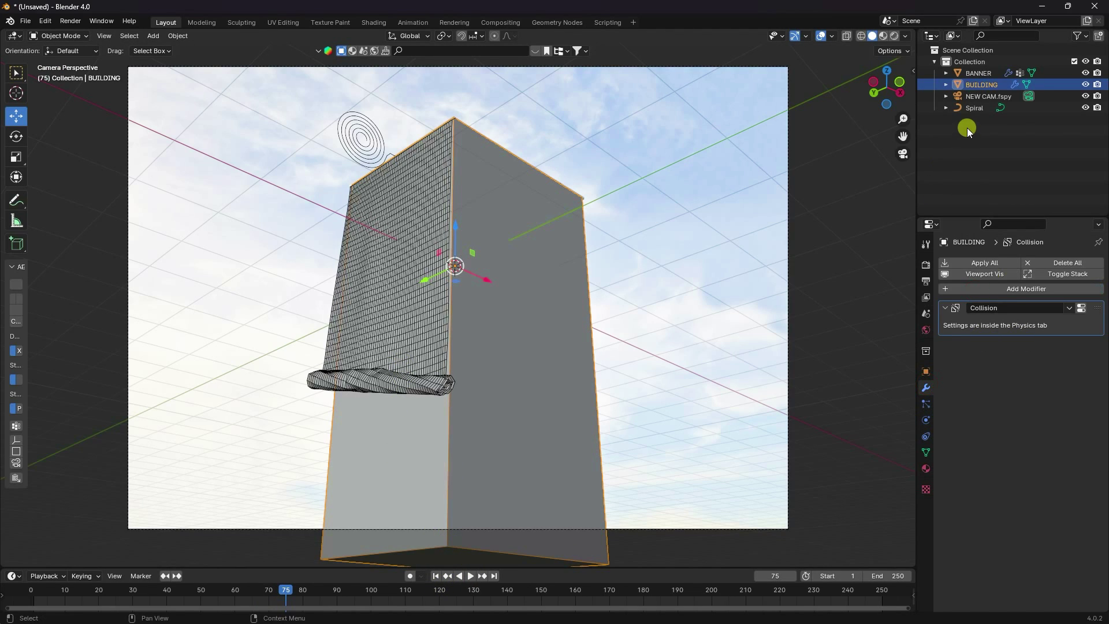
pyautogui.click(977, 74)
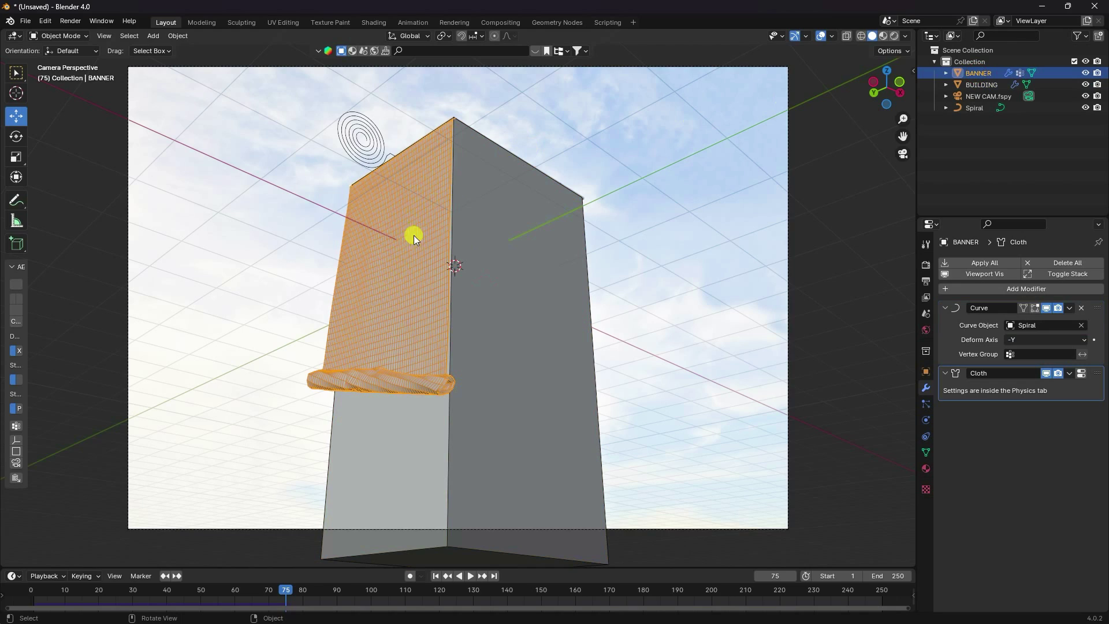
pyautogui.click(989, 288)
pyautogui.moveTo(952, 276)
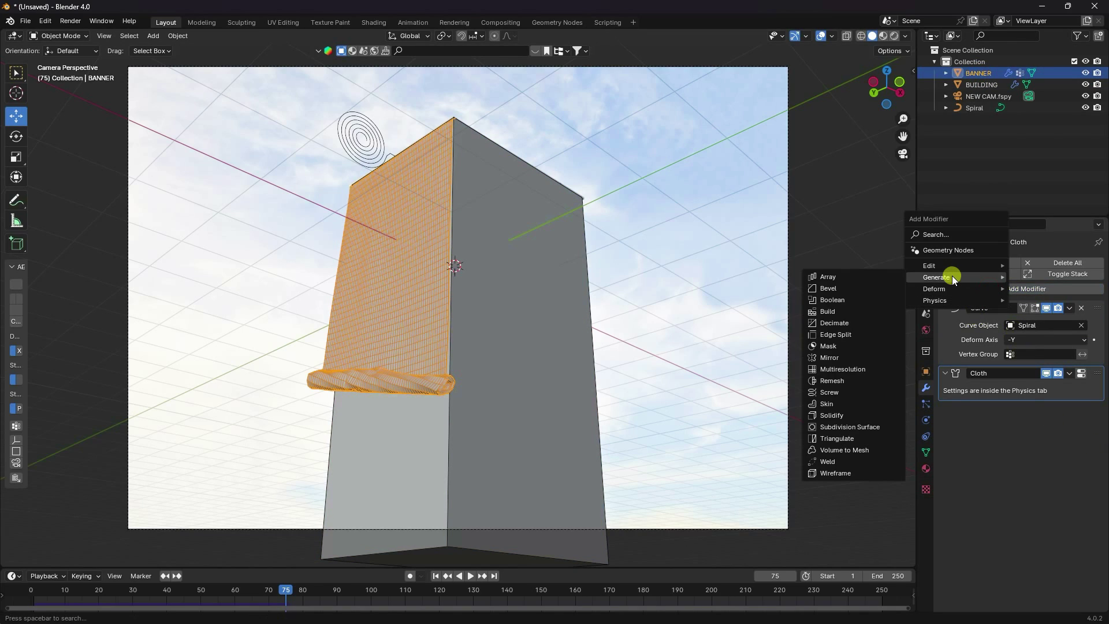
pyautogui.click(863, 426)
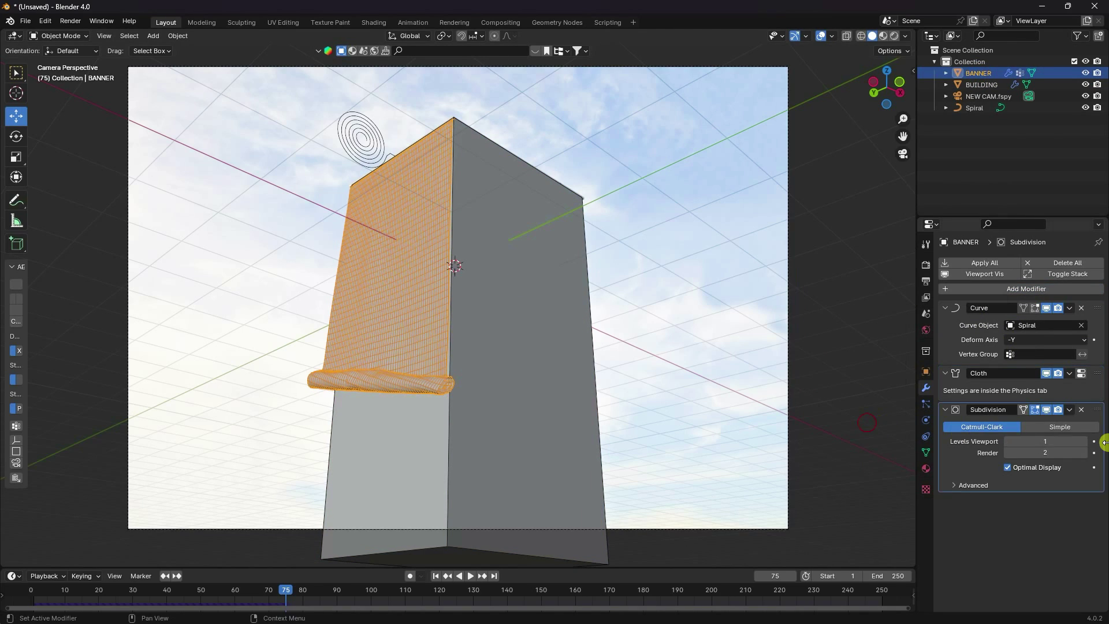
pyautogui.click(1046, 437)
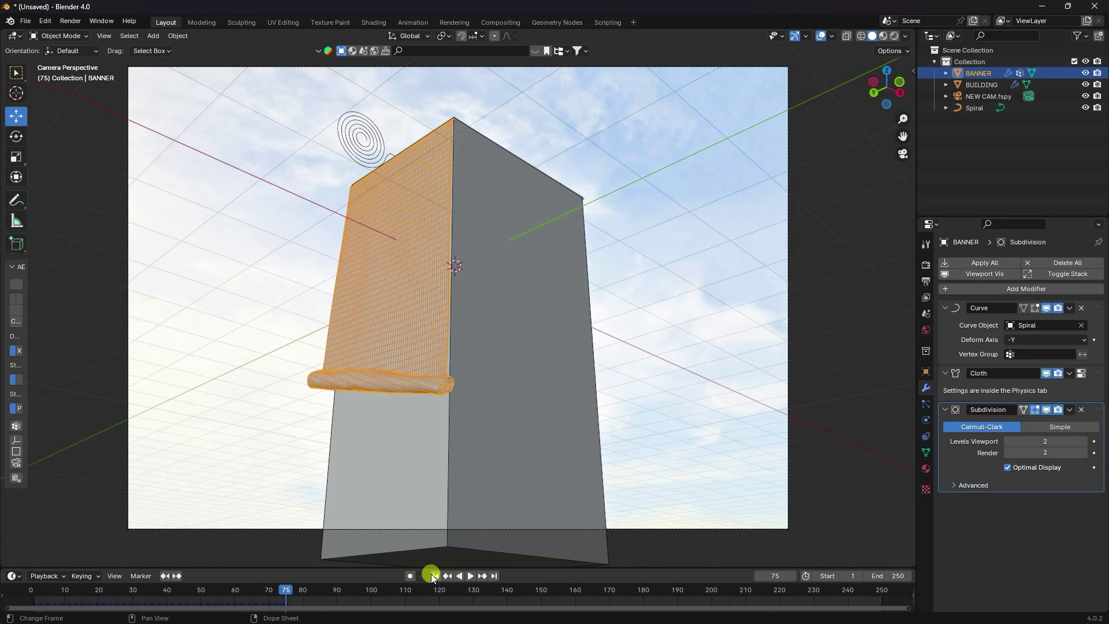
# Play the subdivided banner's simulation briefly, scrub further along the timeline, and return to the first frame
pyautogui.scroll(3, 415, 342)
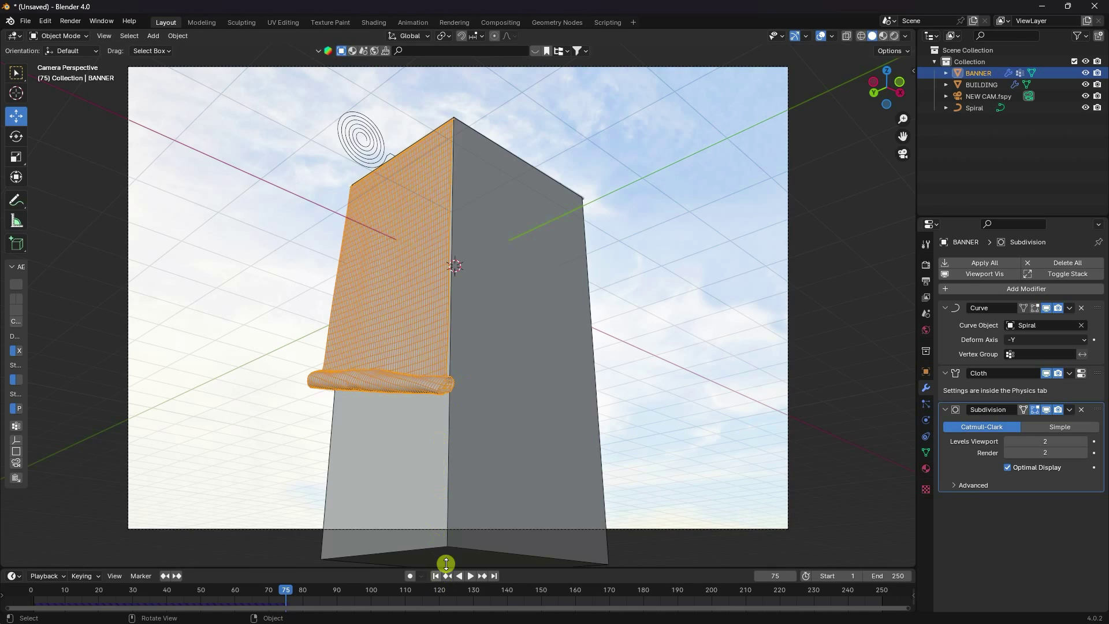
pyautogui.click(470, 576)
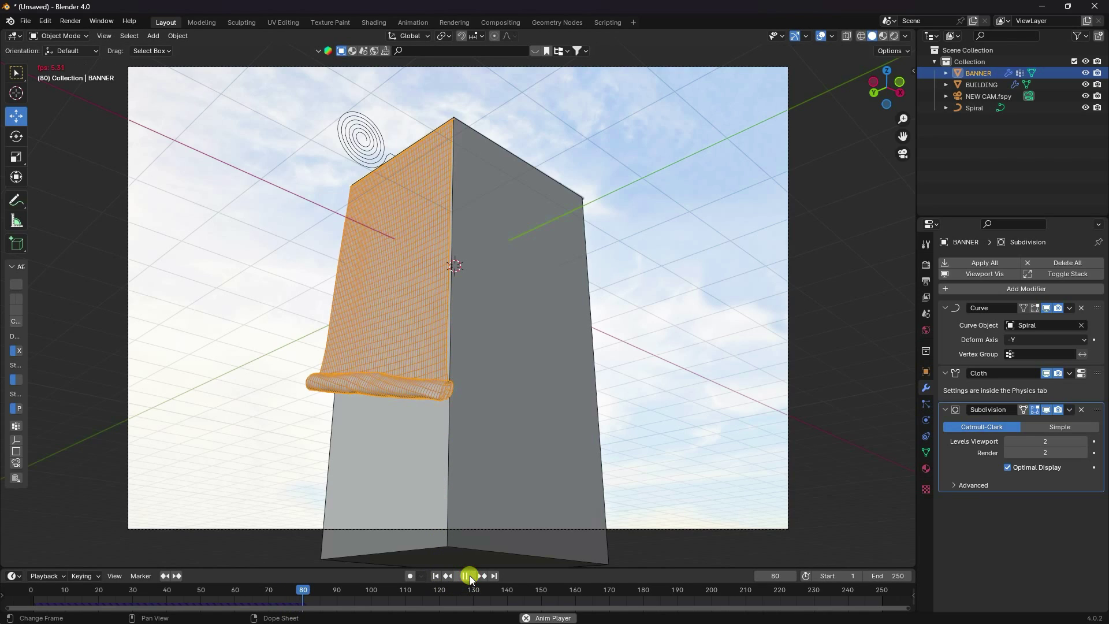
pyautogui.click(469, 576)
pyautogui.moveTo(413, 590); pyautogui.dragTo(567, 590)
pyautogui.click(435, 576)
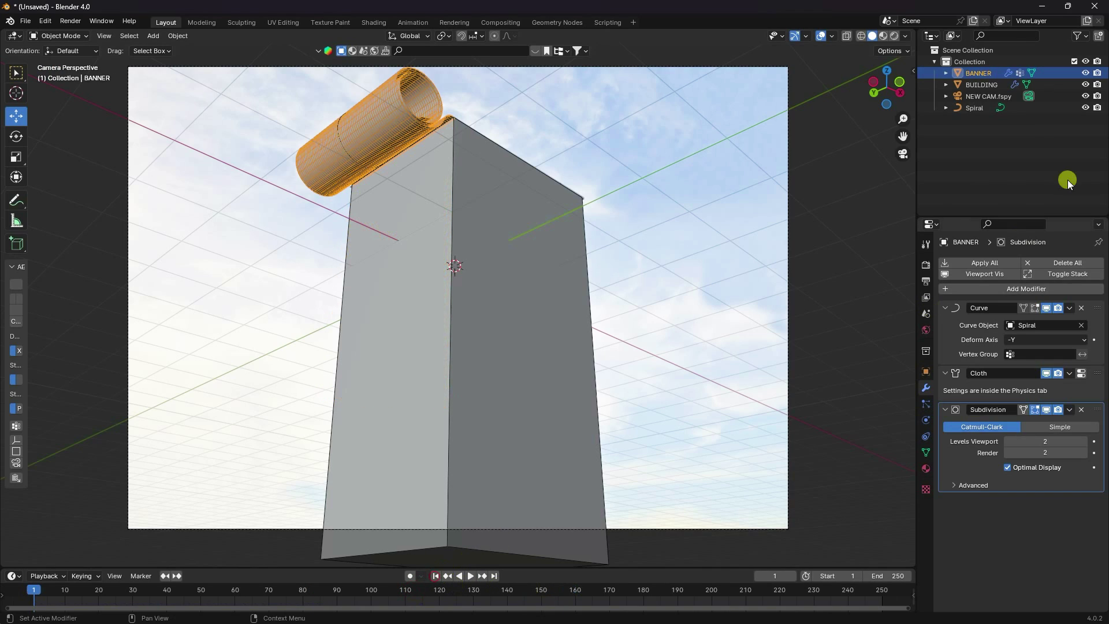
# Bake all dynamics for the banner's cloth simulation over frames 1 to 250
pyautogui.click(926, 420)
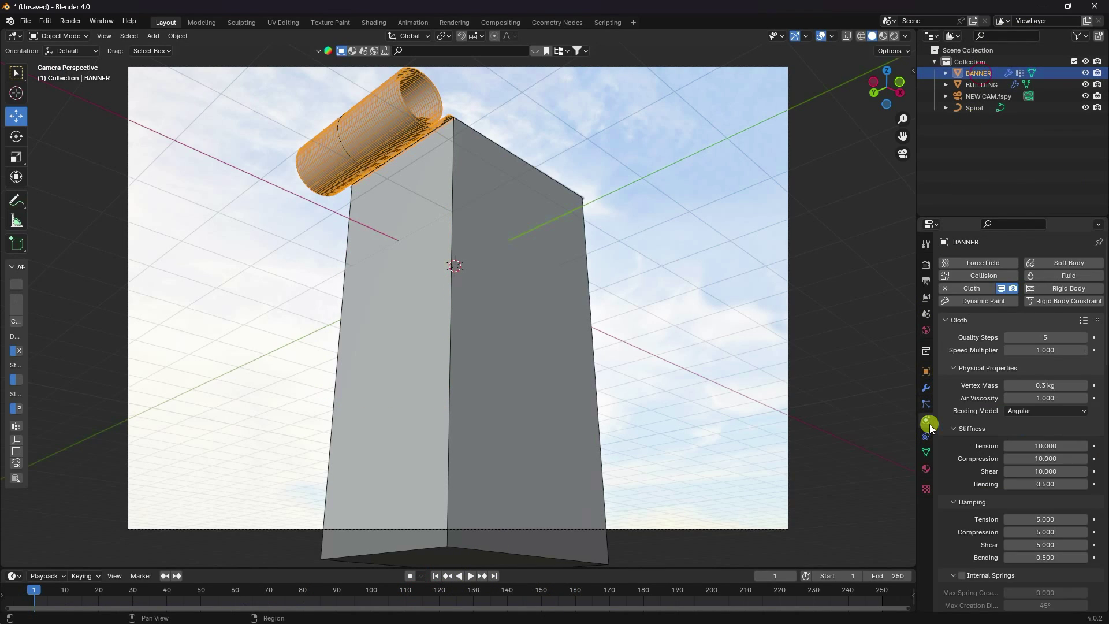
pyautogui.scroll(-15, 955, 423)
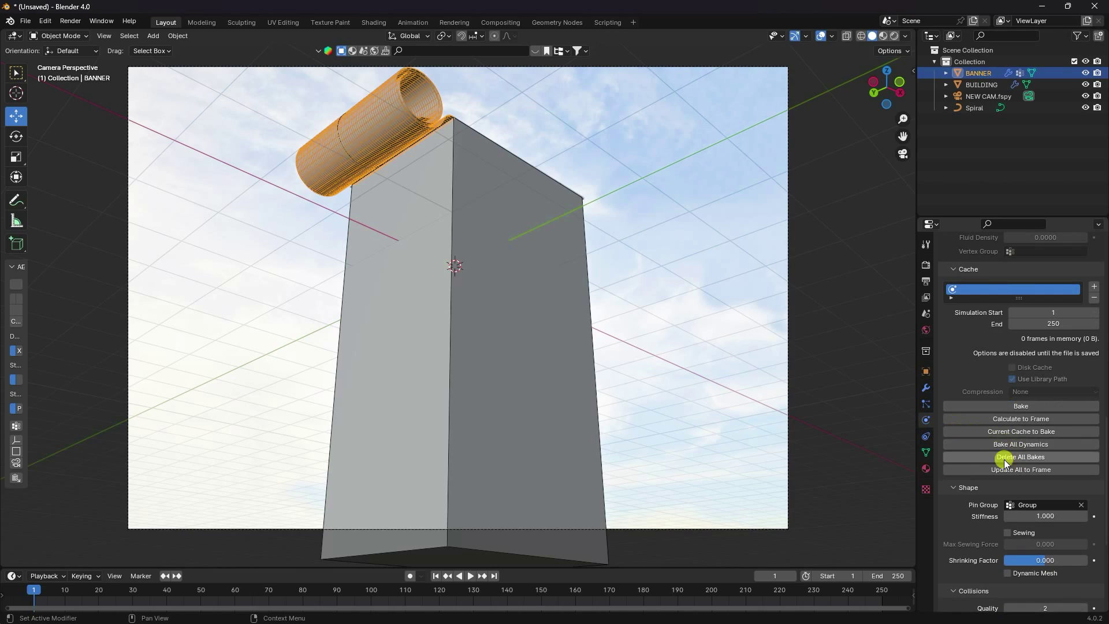
pyautogui.click(998, 444)
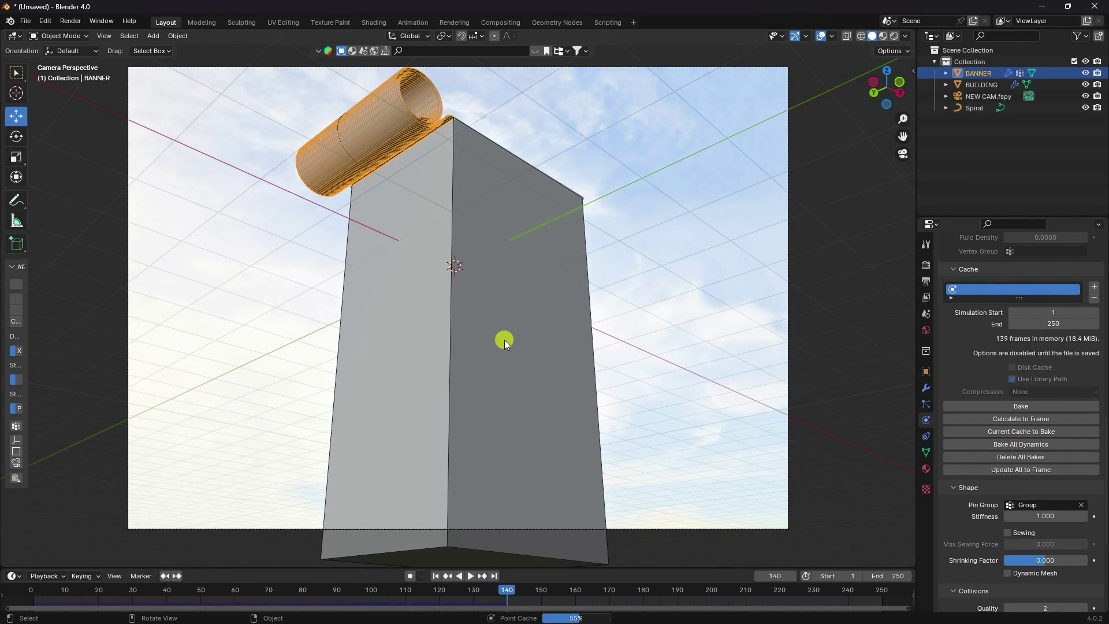
# Play the baked unrolling from the first frame through the camera view and stop at frame 220
pyautogui.click(436, 576)
pyautogui.click(471, 576)
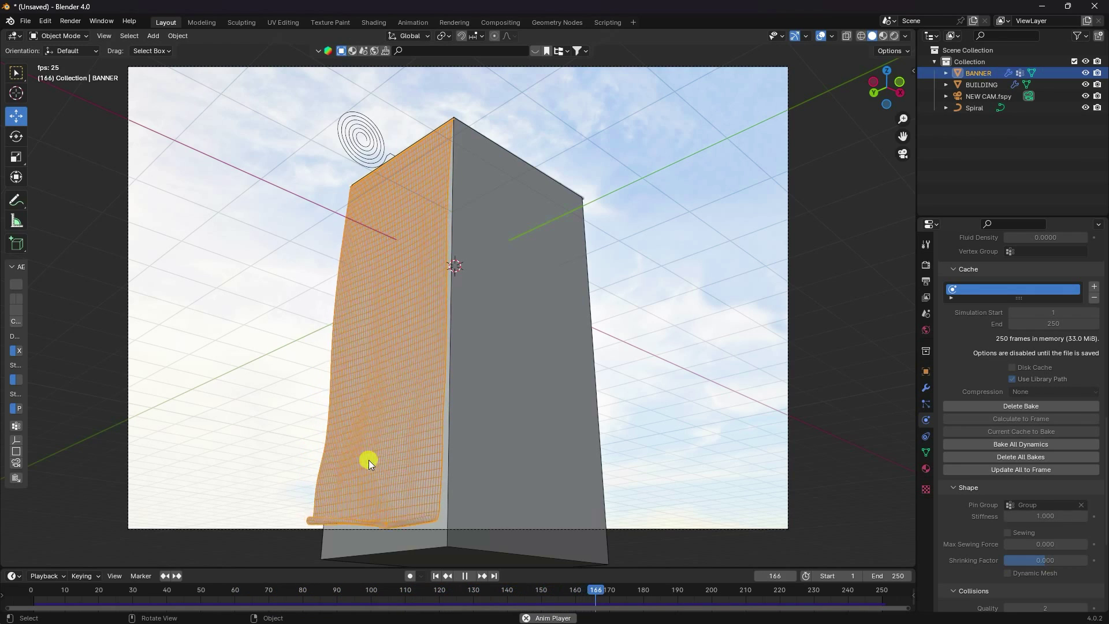
pyautogui.click(466, 576)
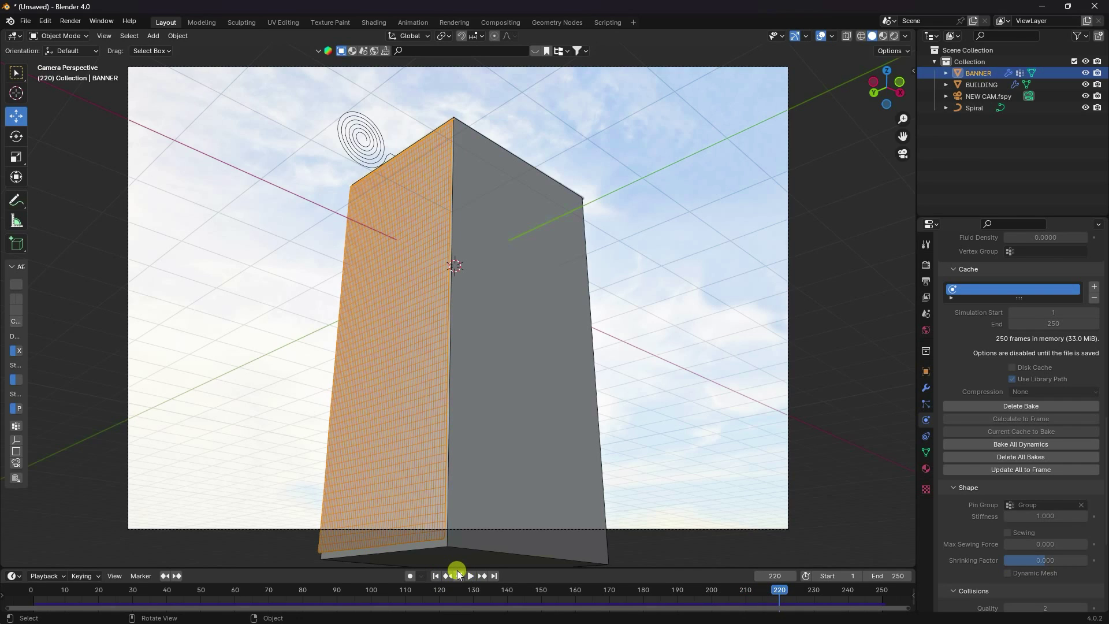
# Switch to the Shading workspace's camera view and create a new material for the banner
pyautogui.click(373, 22)
pyautogui.moveTo(511, 232); pyautogui.dragTo(578, 226, button='middle')
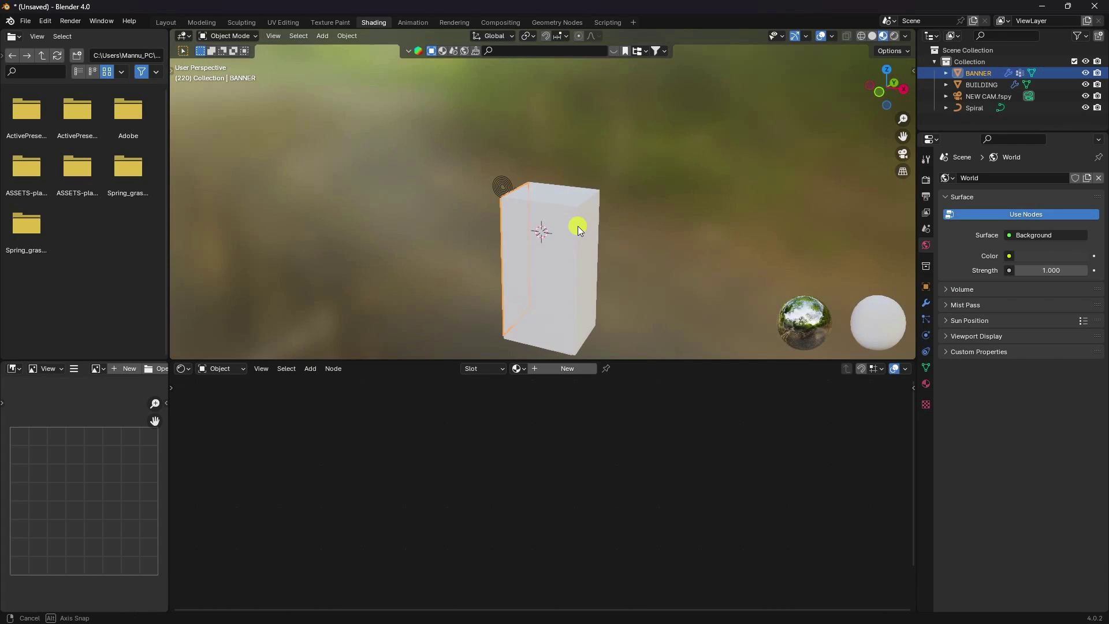
pyautogui.press('KP_0')
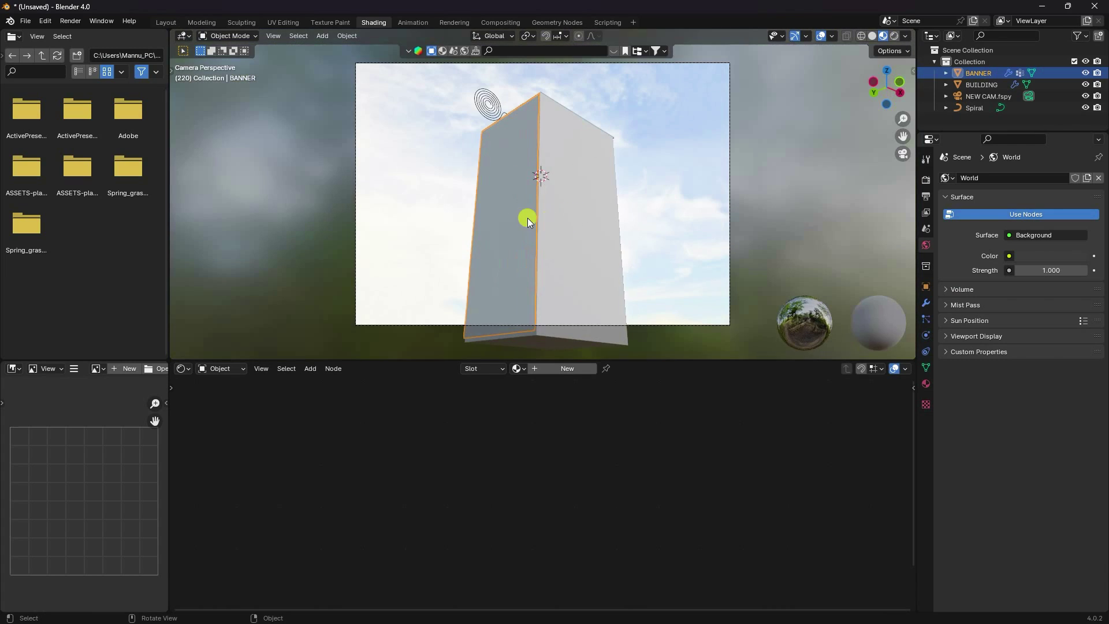
pyautogui.click(553, 367)
pyautogui.moveTo(441, 428); pyautogui.dragTo(441, 465, button='middle')
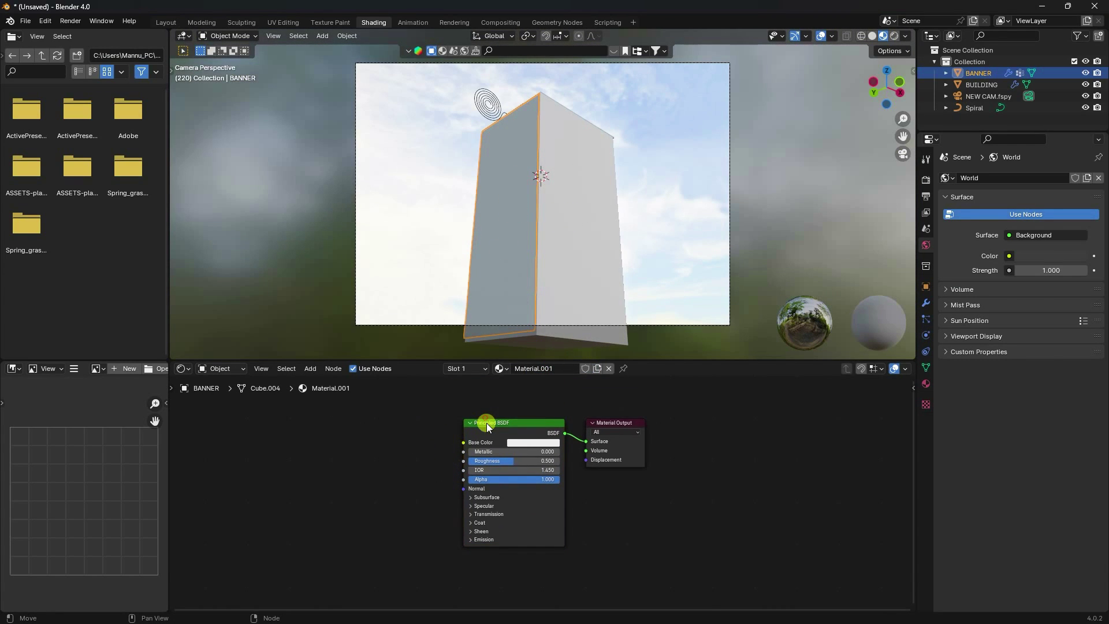
# Add a texture coordinate, mapping and image texture setup to the banner's Principled BSDF and load food 3.jpg from the Blender Banner Vfx folder
pyautogui.click(486, 422)
pyautogui.hotkey('ctrl', 't')
pyautogui.scroll(3, 474, 428)
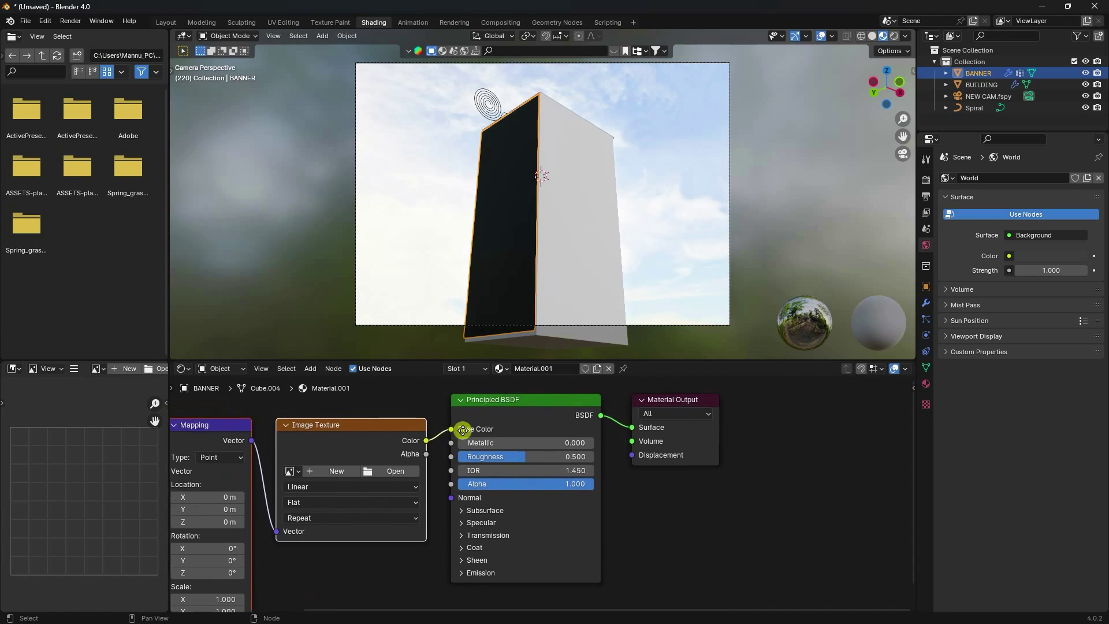
pyautogui.moveTo(388, 466); pyautogui.dragTo(476, 471, button='middle')
pyautogui.click(476, 470)
pyautogui.click(195, 178)
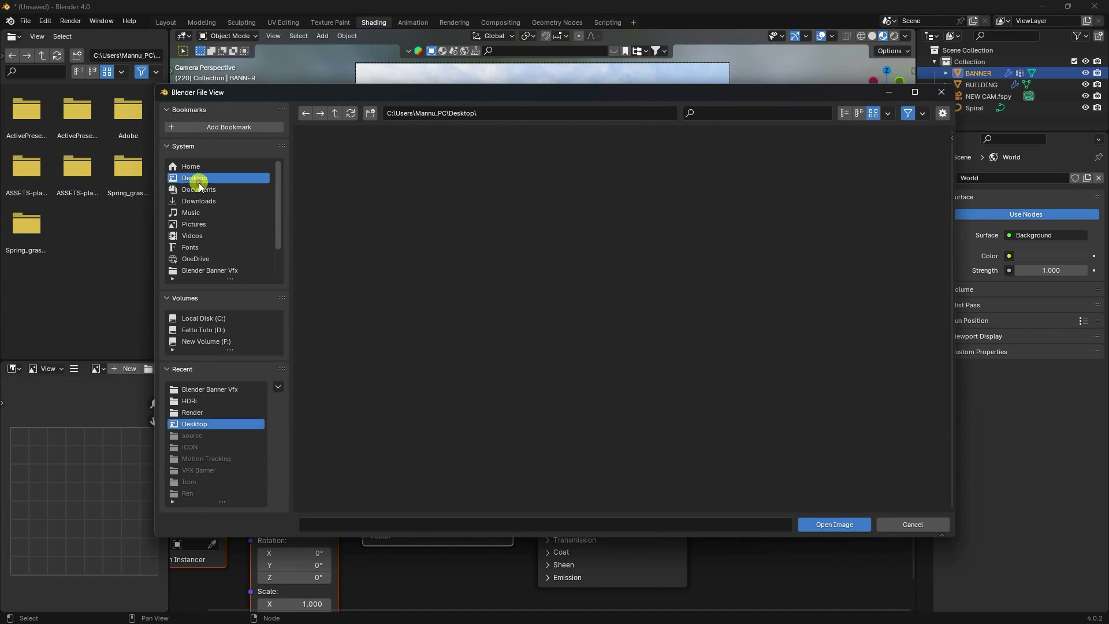
pyautogui.doubleClick(317, 170)
pyautogui.click(743, 162)
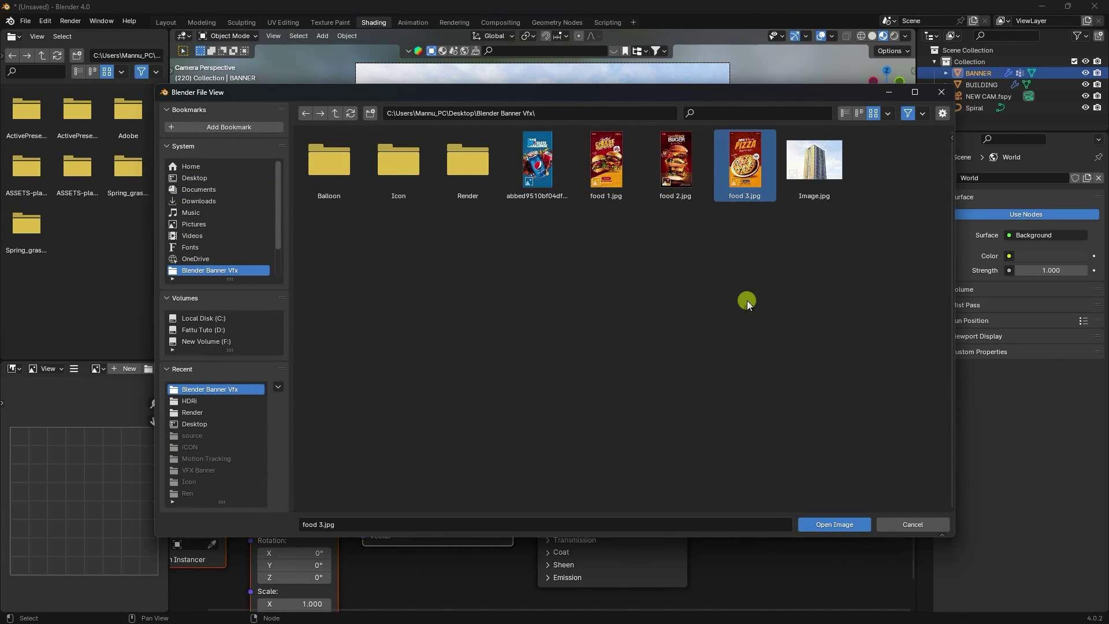
pyautogui.click(834, 524)
# Select the banner's entire mesh in Edit Mode and unwrap its UVs with Unwrap
pyautogui.moveTo(526, 291); pyautogui.dragTo(539, 254, button='middle')
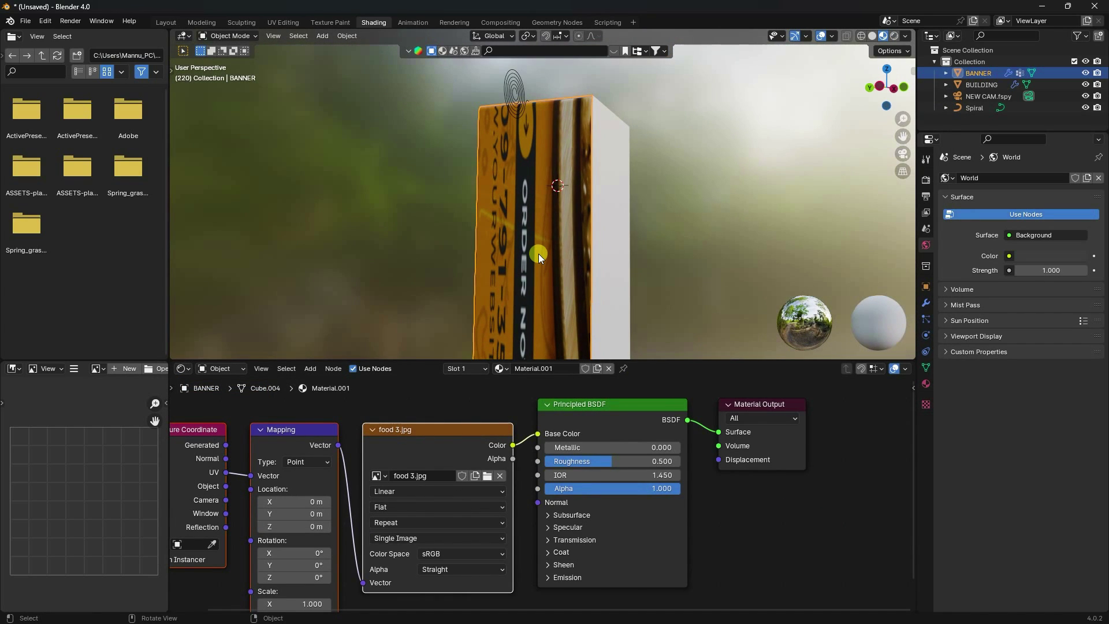
pyautogui.press('Tab')
pyautogui.scroll(-5, 539, 254)
pyautogui.moveTo(564, 297); pyautogui.dragTo(525, 238, button='middle')
pyautogui.scroll(4, 502, 155)
pyautogui.press('a')
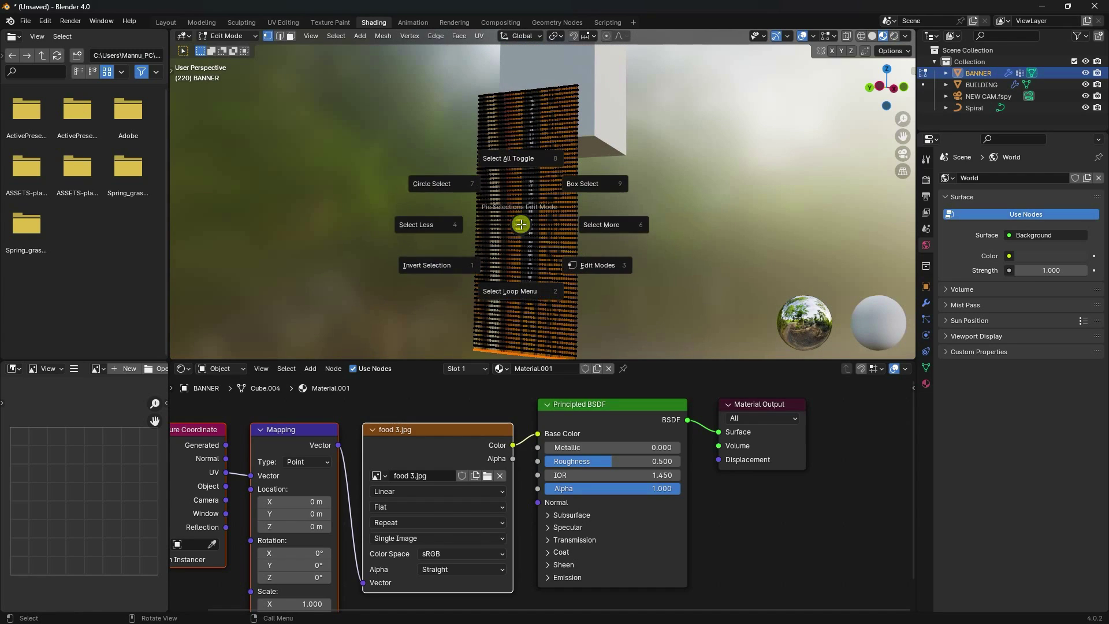
pyautogui.click(515, 161)
pyautogui.press('a')
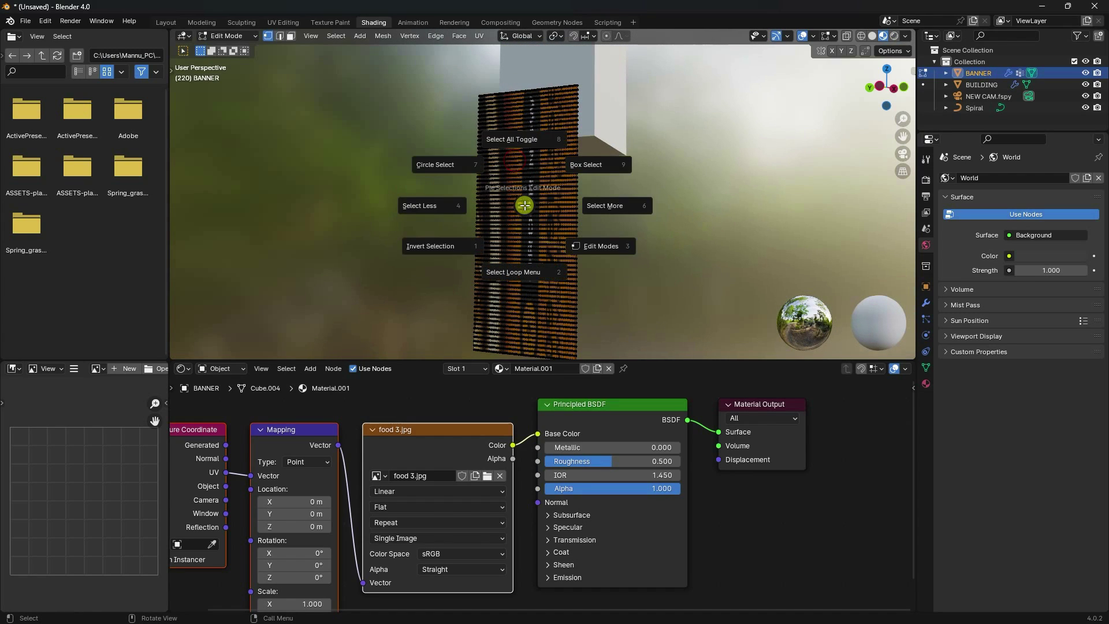
pyautogui.click(511, 144)
pyautogui.press('u')
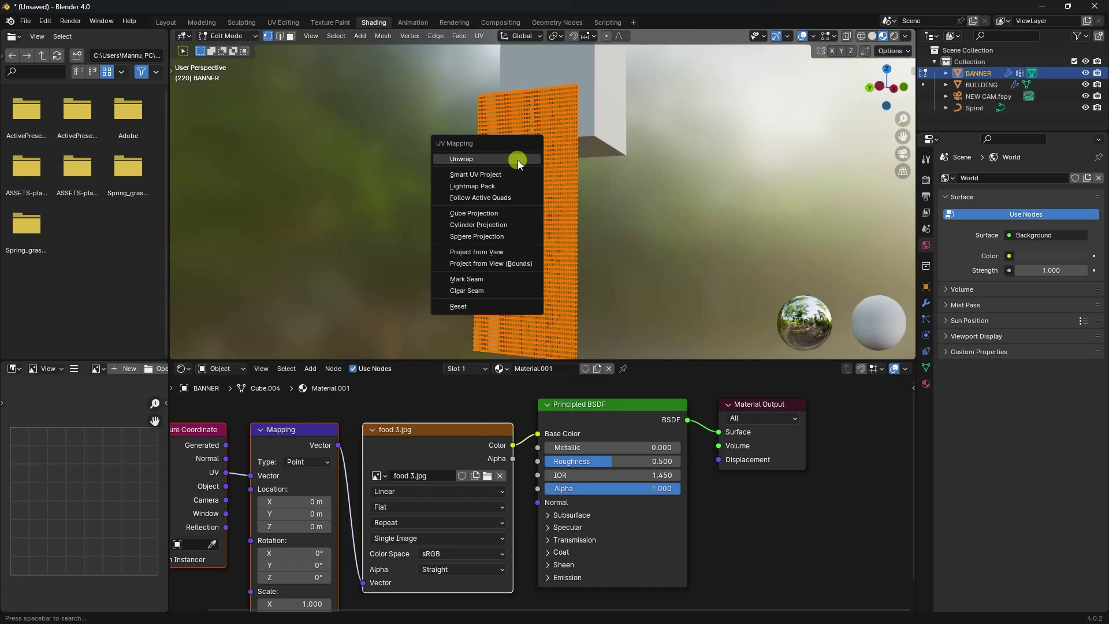
pyautogui.click(469, 158)
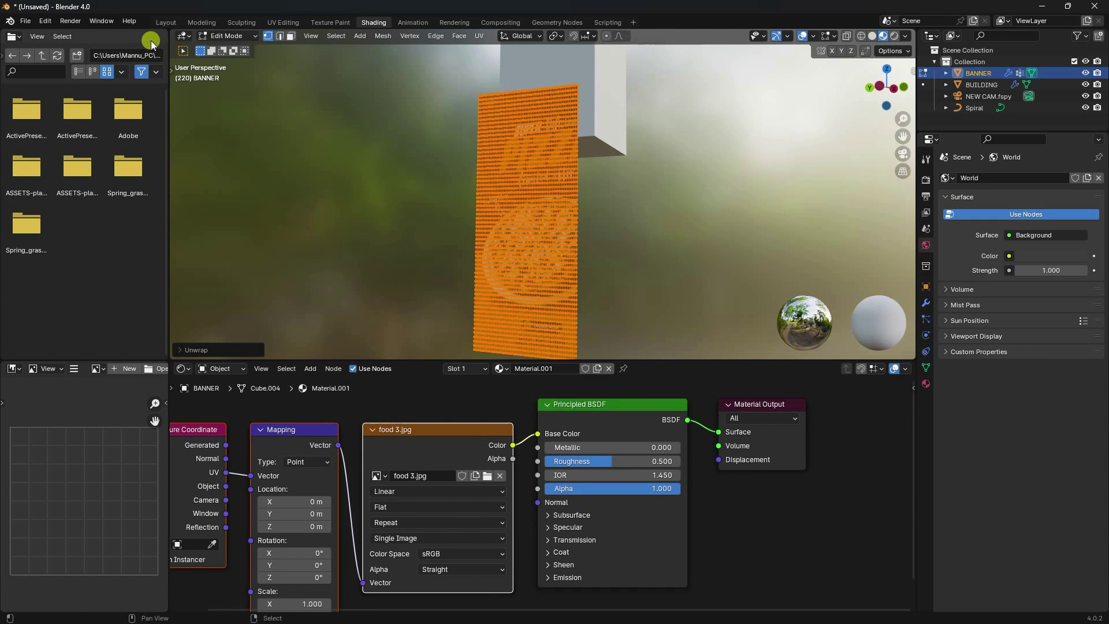
# Return the banner to Object Mode in the Shading workspace and inspect the texture's orientation up close
pyautogui.click(166, 22)
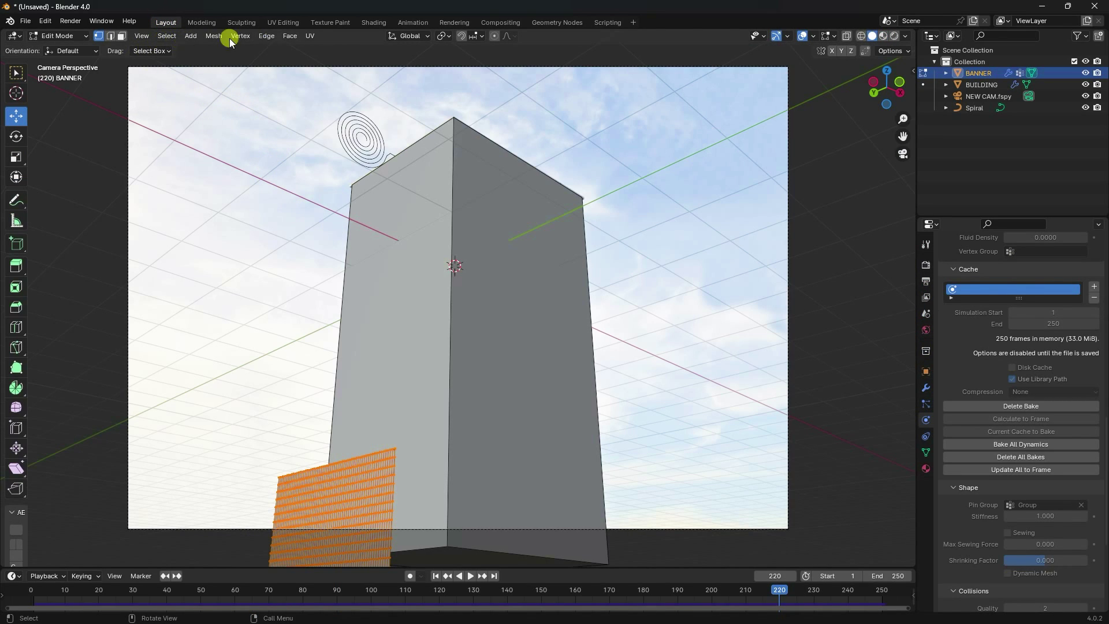
pyautogui.click(373, 22)
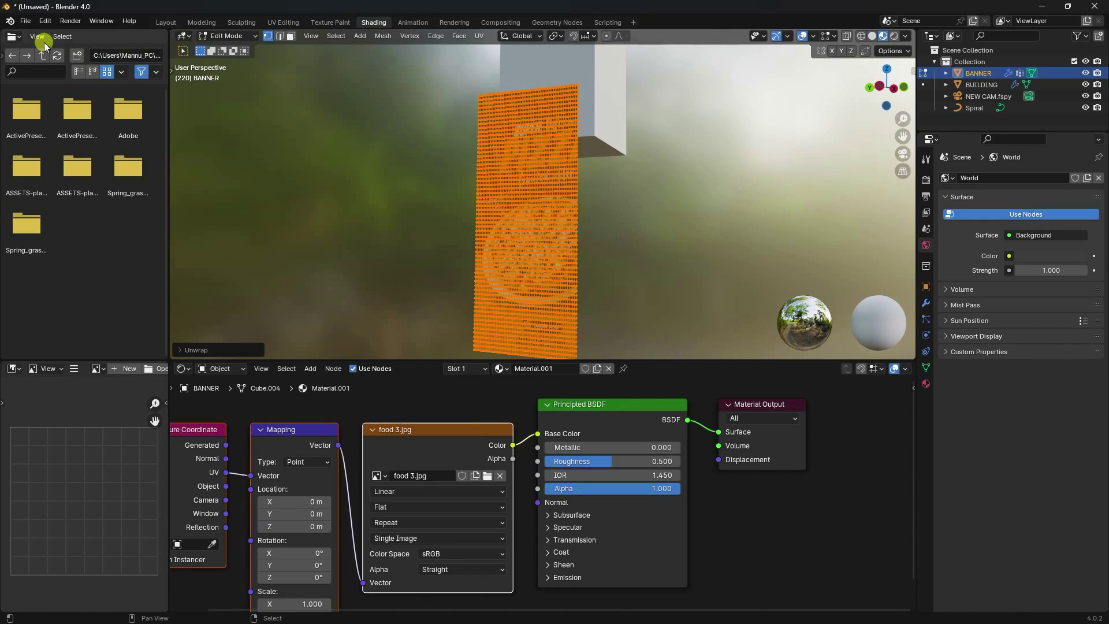
pyautogui.click(225, 36)
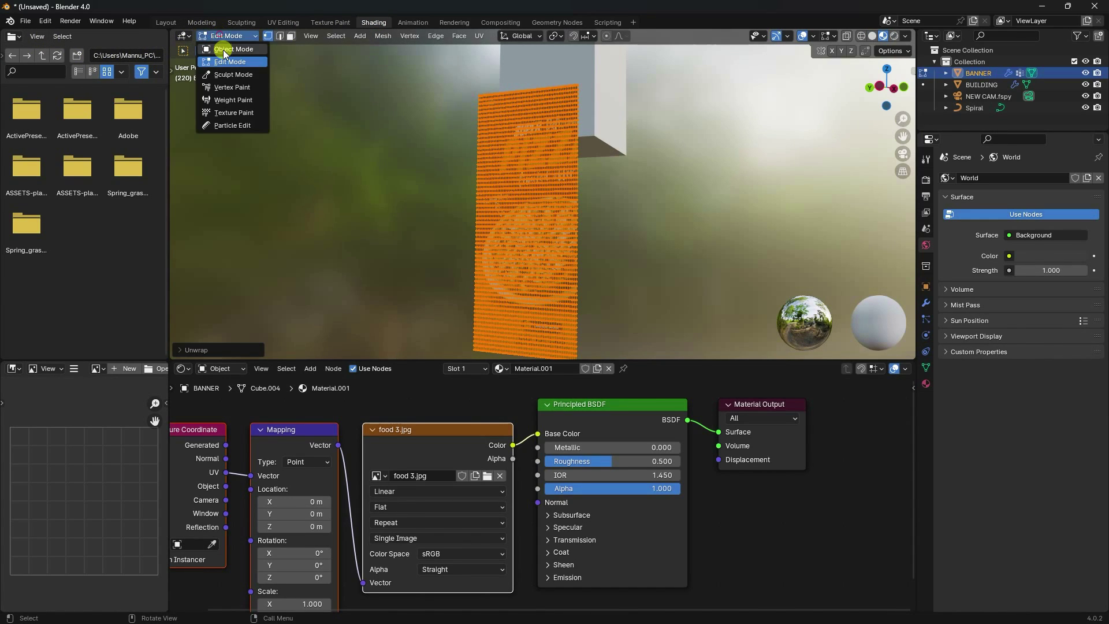
pyautogui.click(223, 49)
pyautogui.moveTo(549, 164); pyautogui.dragTo(545, 339, button='middle')
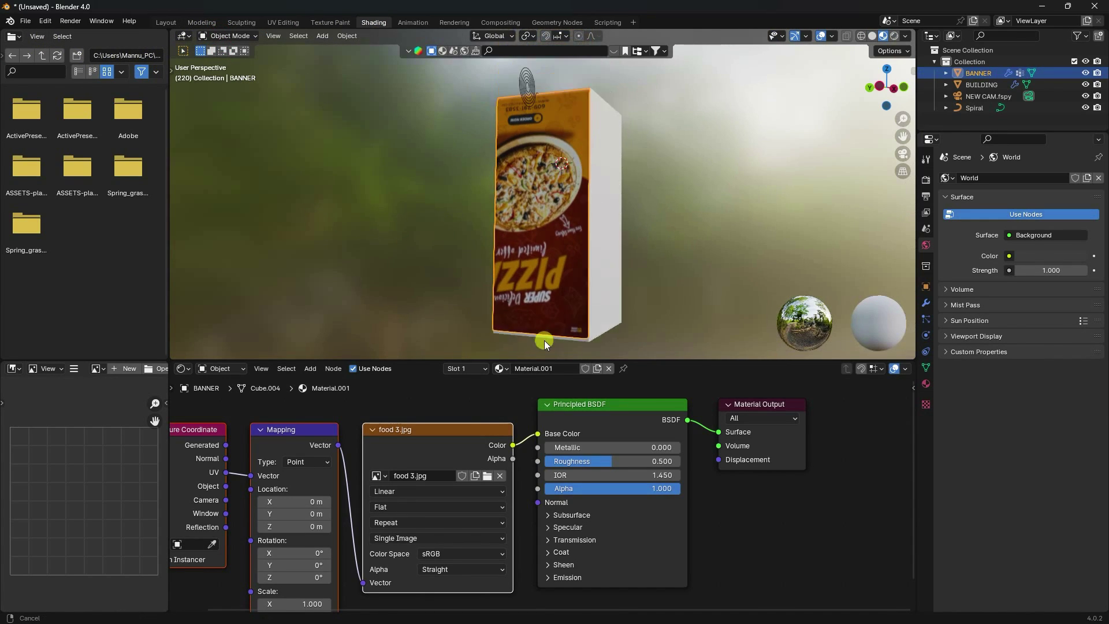
pyautogui.scroll(5, 543, 301)
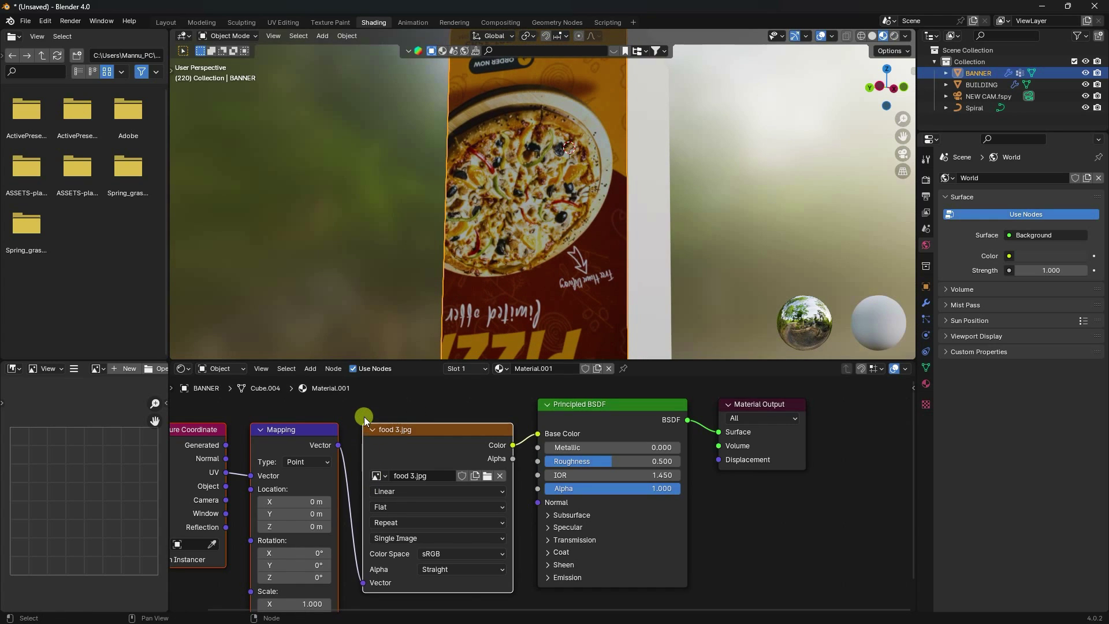
# Set the Mapping node's Z rotation to 180° to turn the banner image upright
pyautogui.moveTo(364, 417); pyautogui.dragTo(423, 358, button='middle')
pyautogui.moveTo(339, 520)
pyautogui.mouseDown()
pyautogui.moveTo(385, 134)
pyautogui.moveTo(601, 123)
pyautogui.moveTo(171, 185)
pyautogui.moveTo(537, 38)
pyautogui.moveTo(339, 519)
pyautogui.mouseUp()
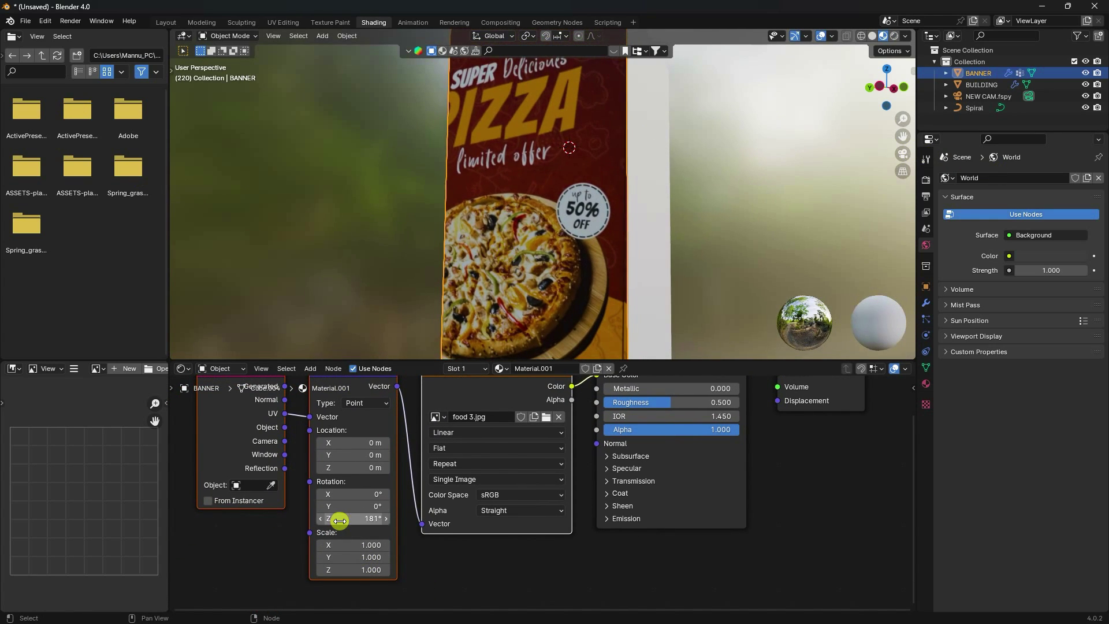
pyautogui.click(340, 519)
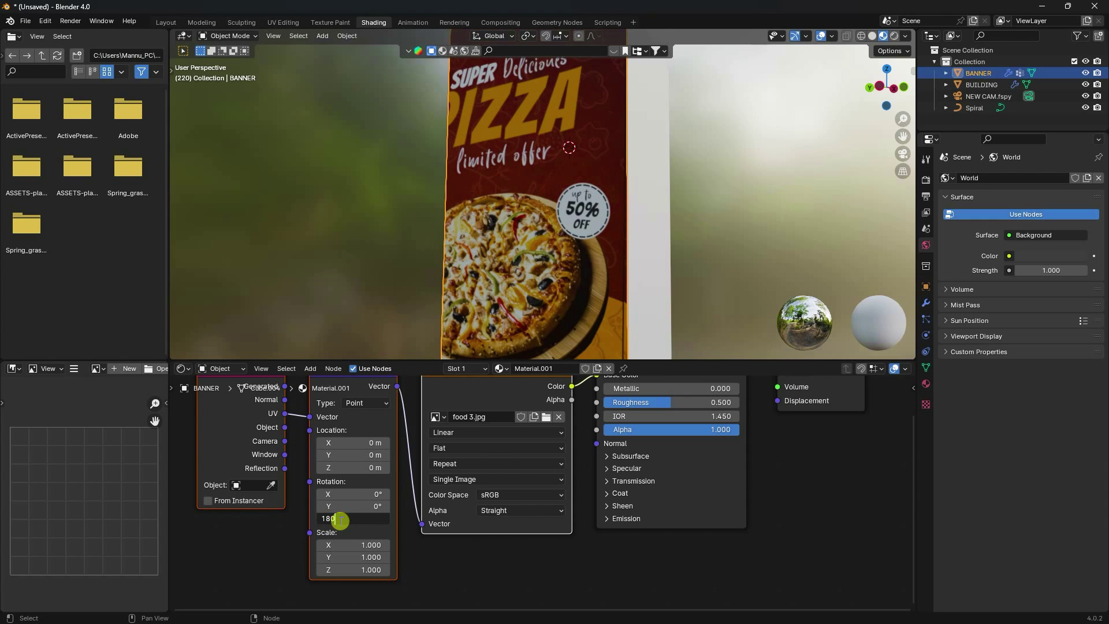
pyautogui.write('180')
pyautogui.press('Return')
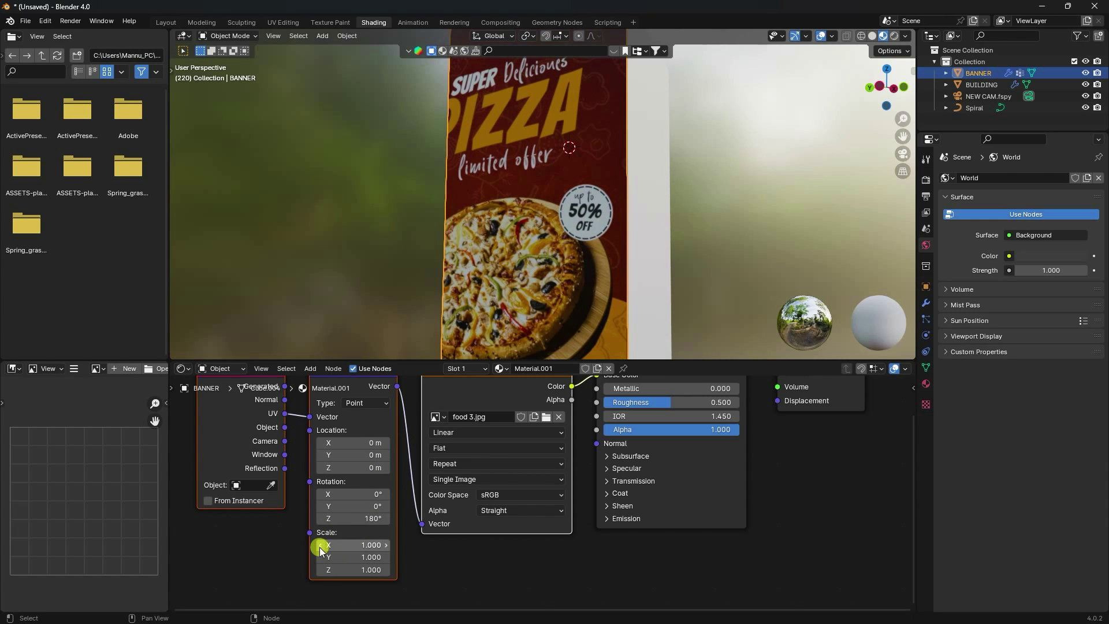
# Set the Mapping node's X scale to 1.3 and check the banner image through the camera
pyautogui.click(321, 546)
pyautogui.click(321, 547)
pyautogui.click(387, 545)
pyautogui.click(387, 545)
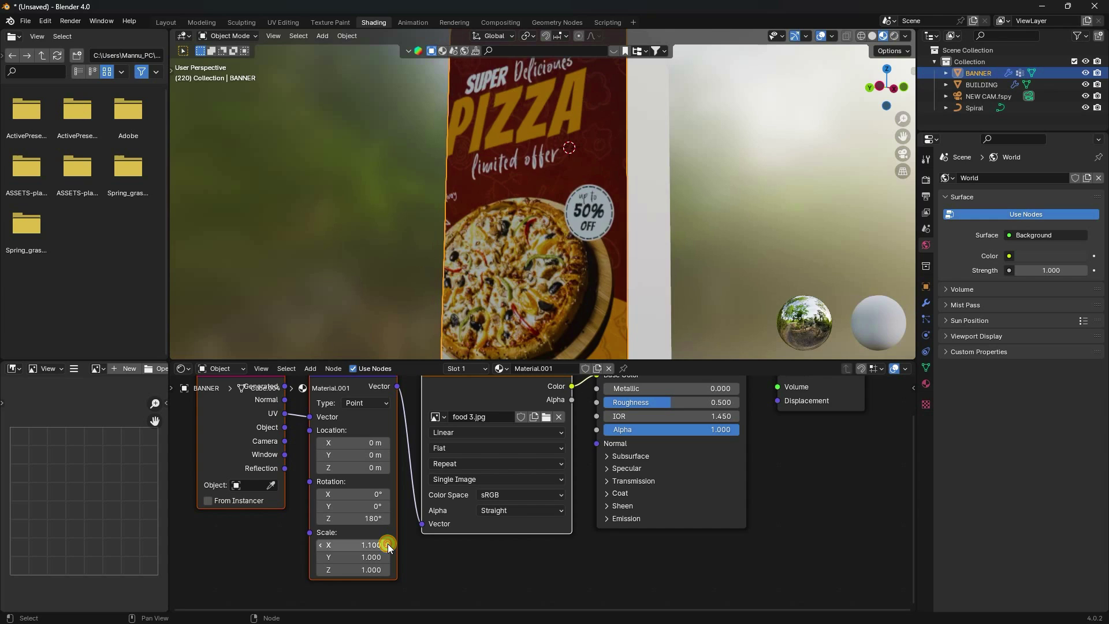
pyautogui.click(387, 545)
pyautogui.click(386, 545)
pyautogui.click(387, 545)
pyautogui.click(387, 545)
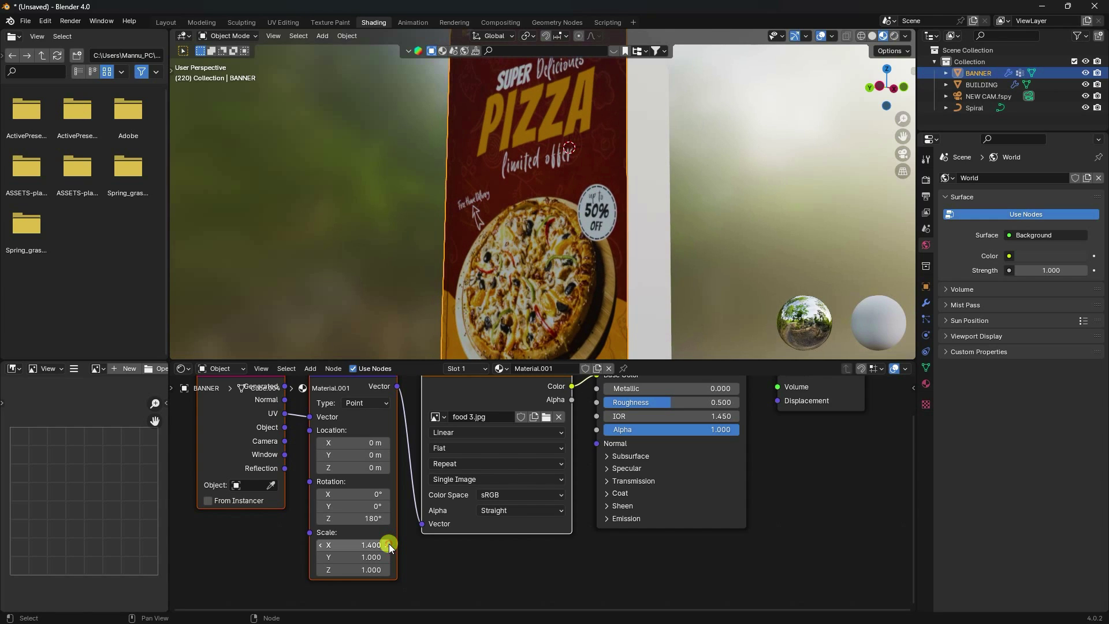
pyautogui.click(320, 545)
pyautogui.press('KP_0')
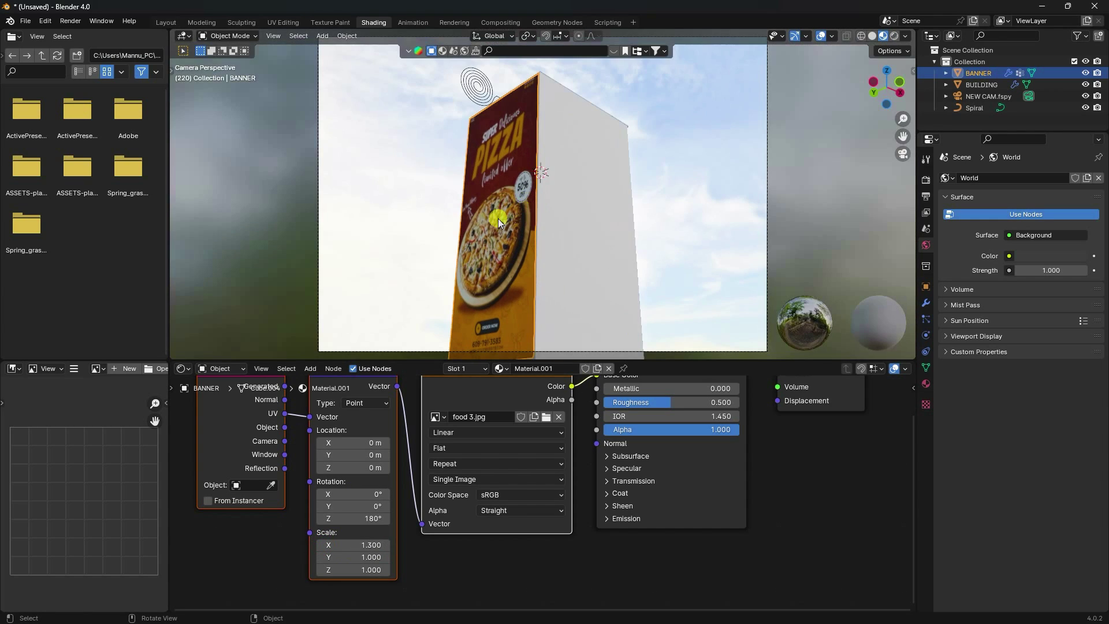
# Set the banner material's roughness to 0.3 and its metallic value to 0.1
pyautogui.press('Home')
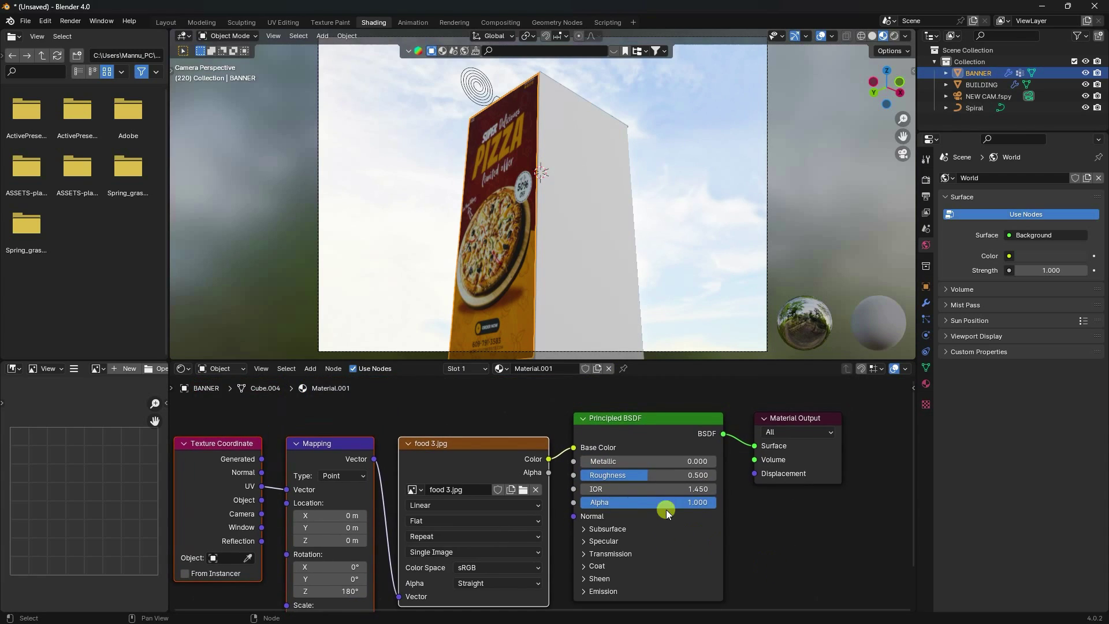
pyautogui.moveTo(654, 471); pyautogui.dragTo(618, 478)
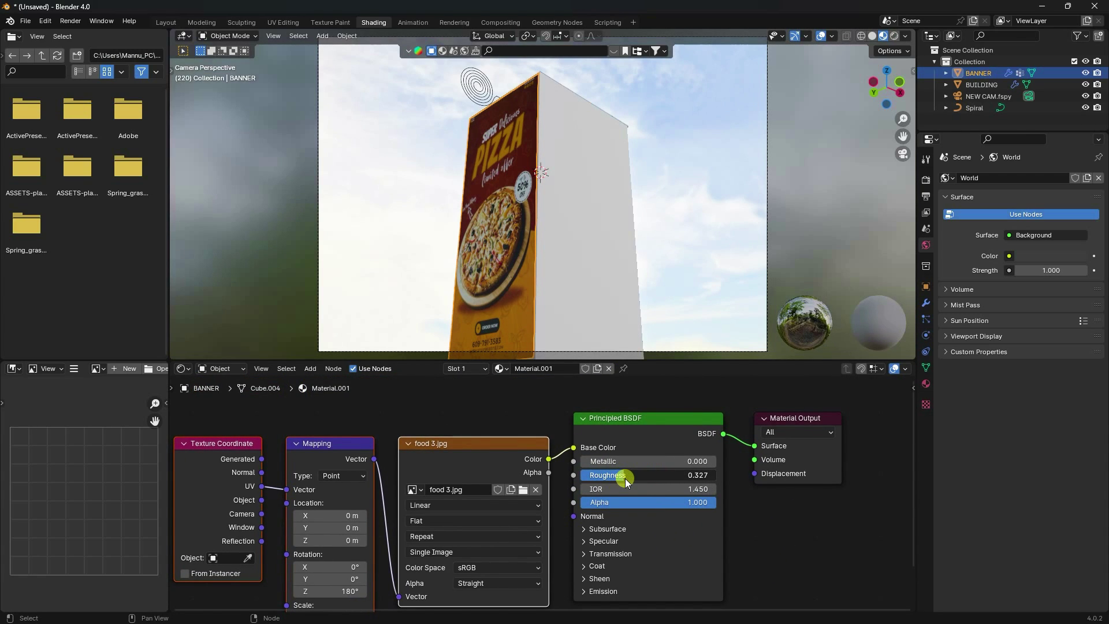
pyautogui.click(625, 478)
pyautogui.write('0.3')
pyautogui.press('Return')
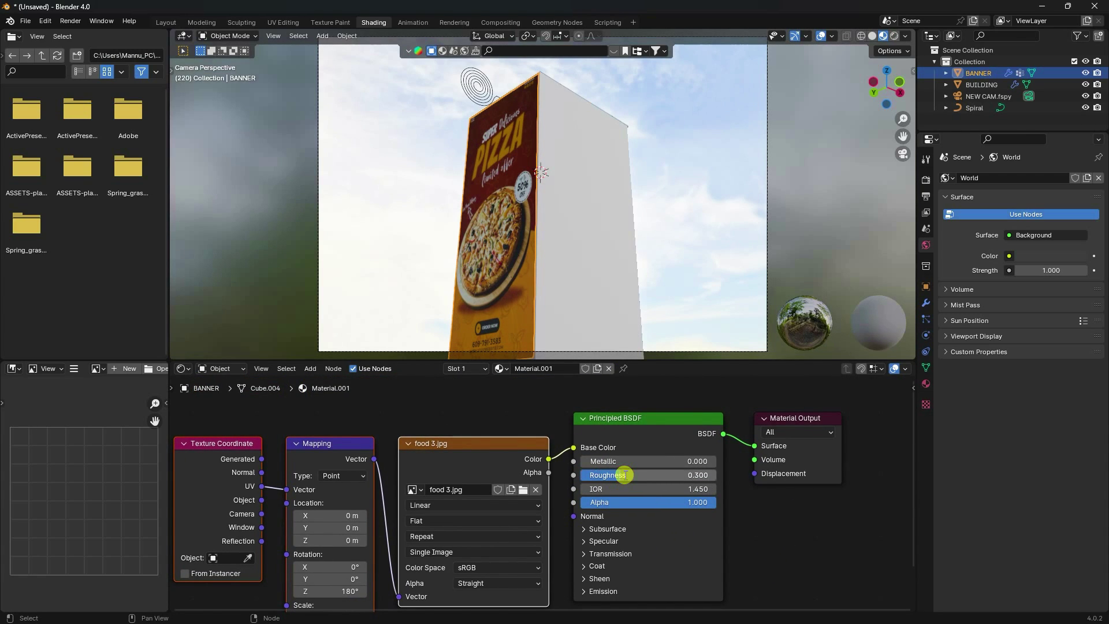
pyautogui.click(608, 462)
pyautogui.write('0.5')
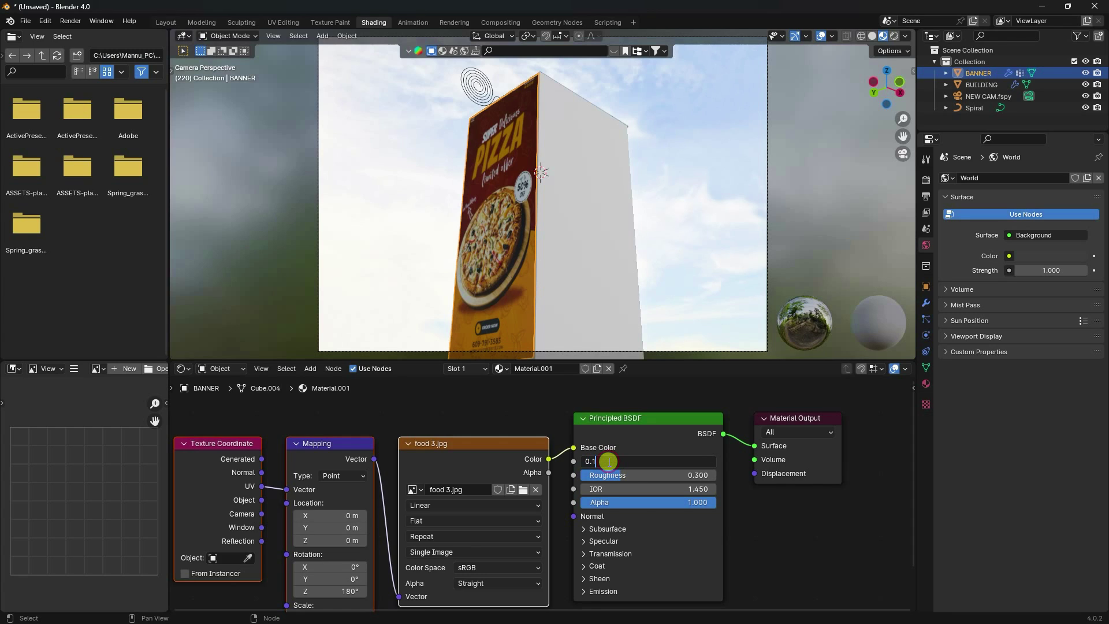
pyautogui.press('Return')
# Back in the Layout workspace, set the render engine to Cycles with GPU Compute and enable viewport denoising
pyautogui.click(166, 22)
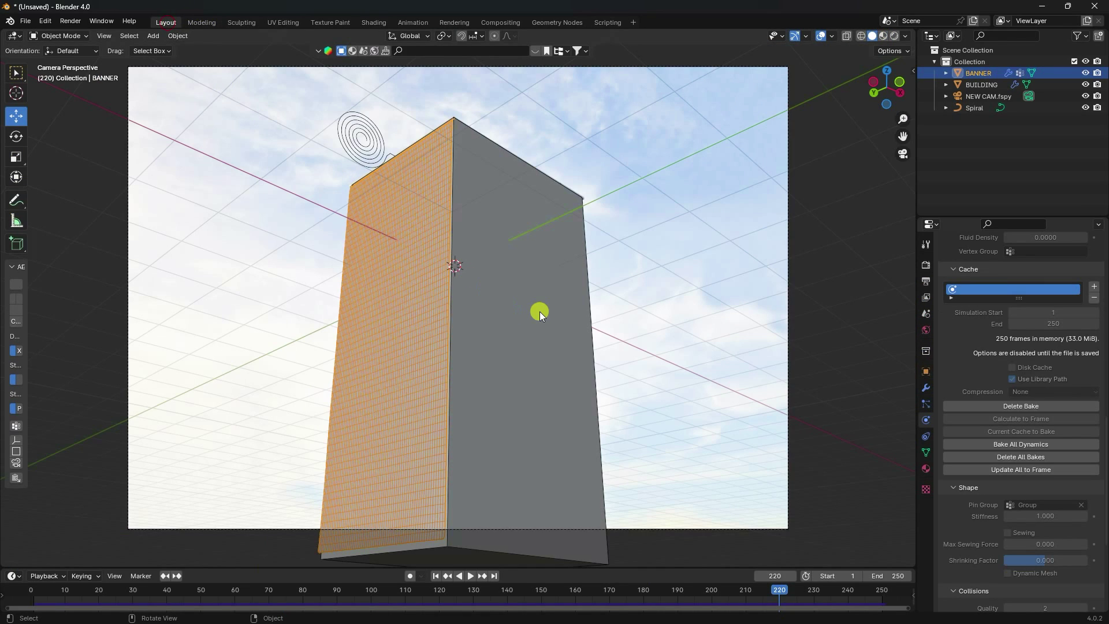
pyautogui.click(928, 265)
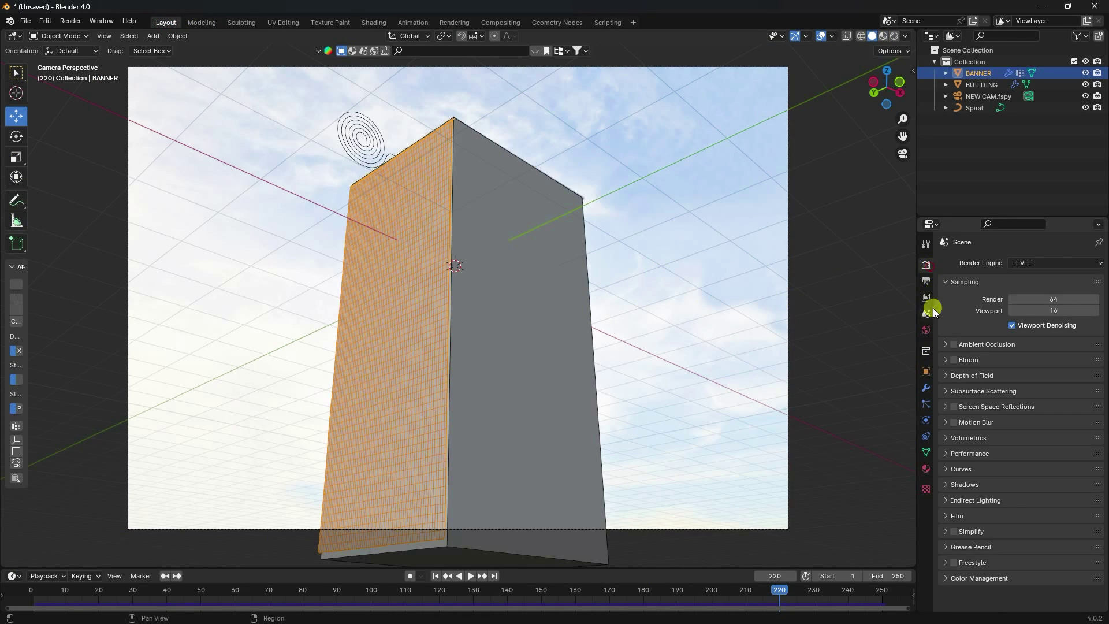
pyautogui.click(1031, 261)
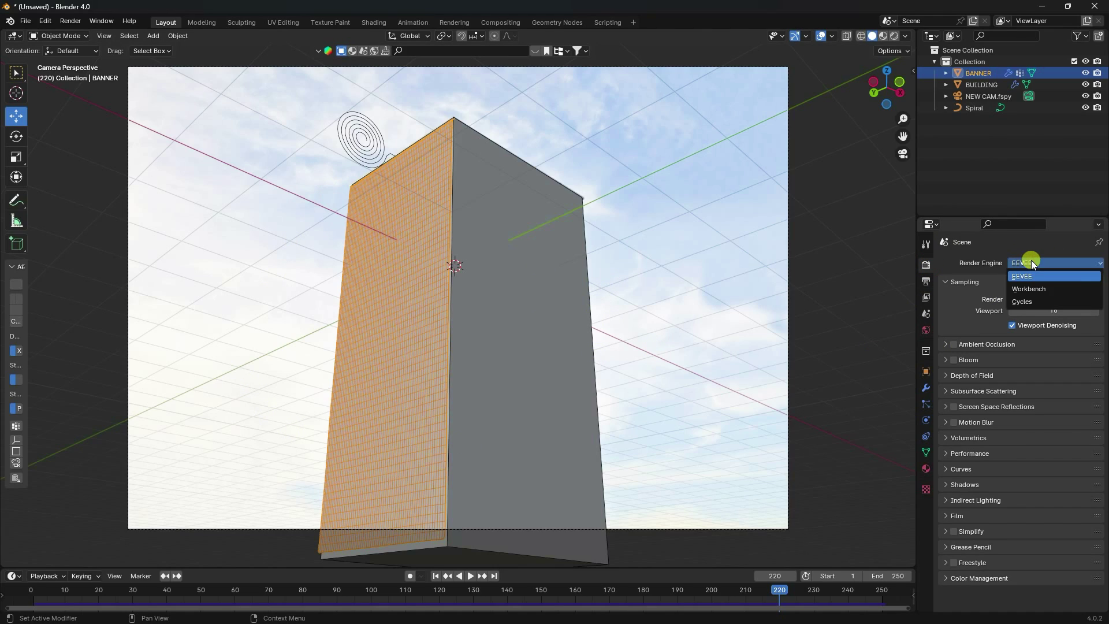
pyautogui.click(1031, 297)
pyautogui.click(1031, 293)
pyautogui.click(1027, 312)
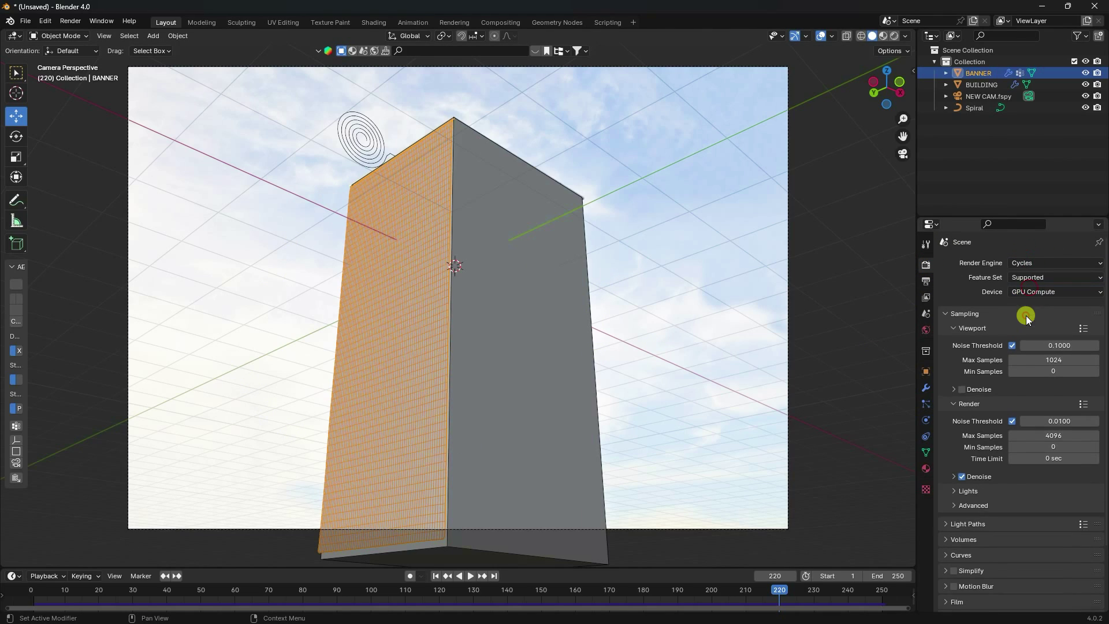
pyautogui.scroll(-3, 966, 501)
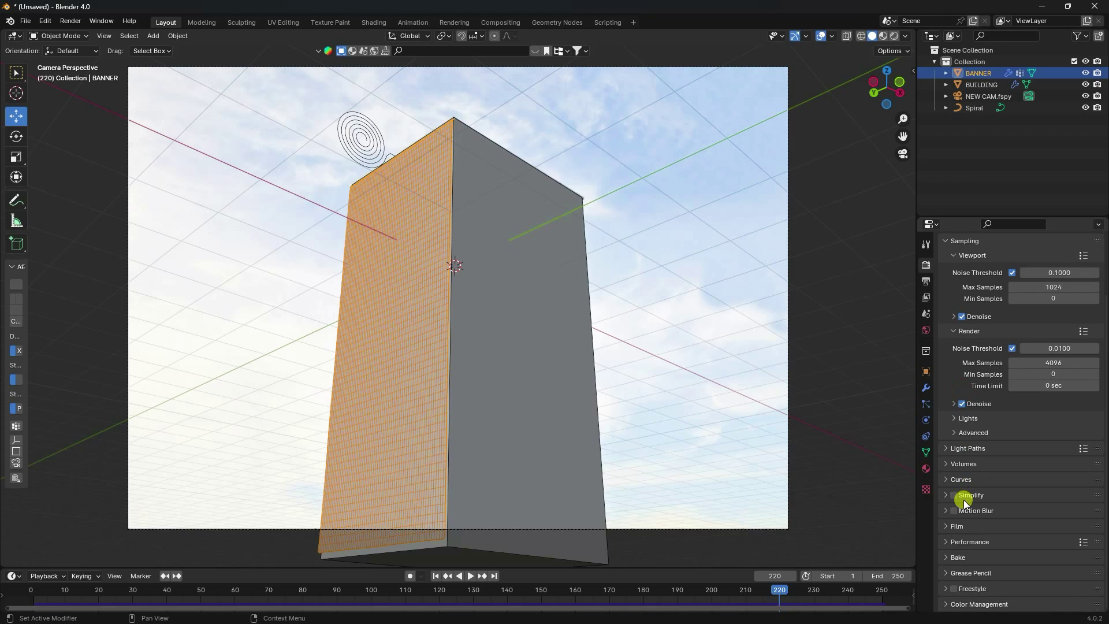
# Enable a transparent film background and set the color management view transform to Standard
pyautogui.click(948, 526)
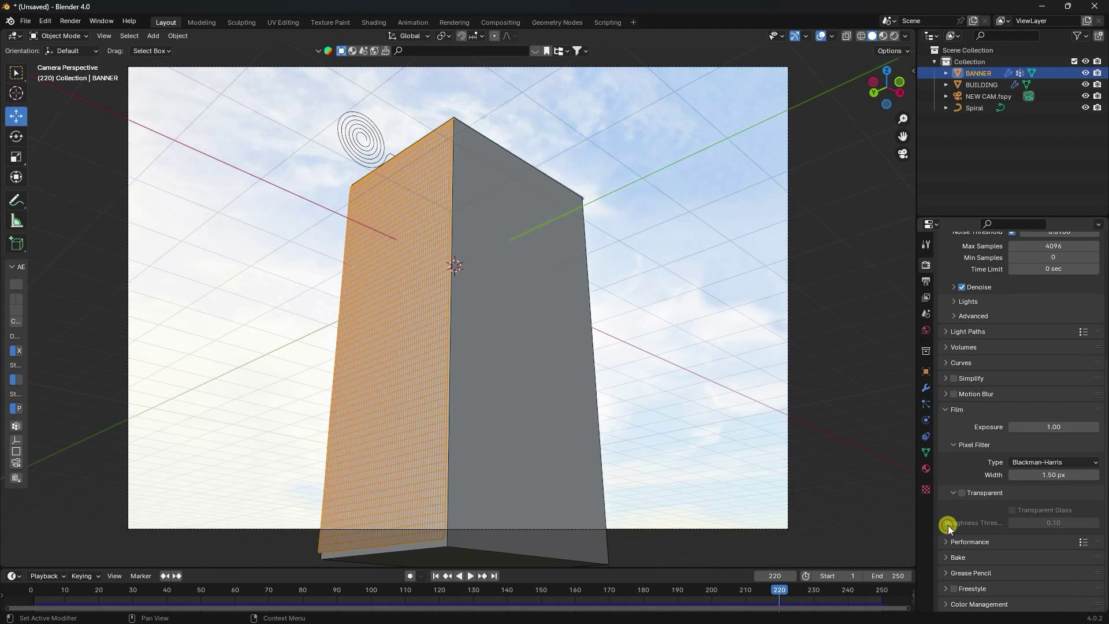
pyautogui.click(953, 602)
pyautogui.scroll(-5, 959, 578)
pyautogui.click(1027, 517)
pyautogui.click(1031, 511)
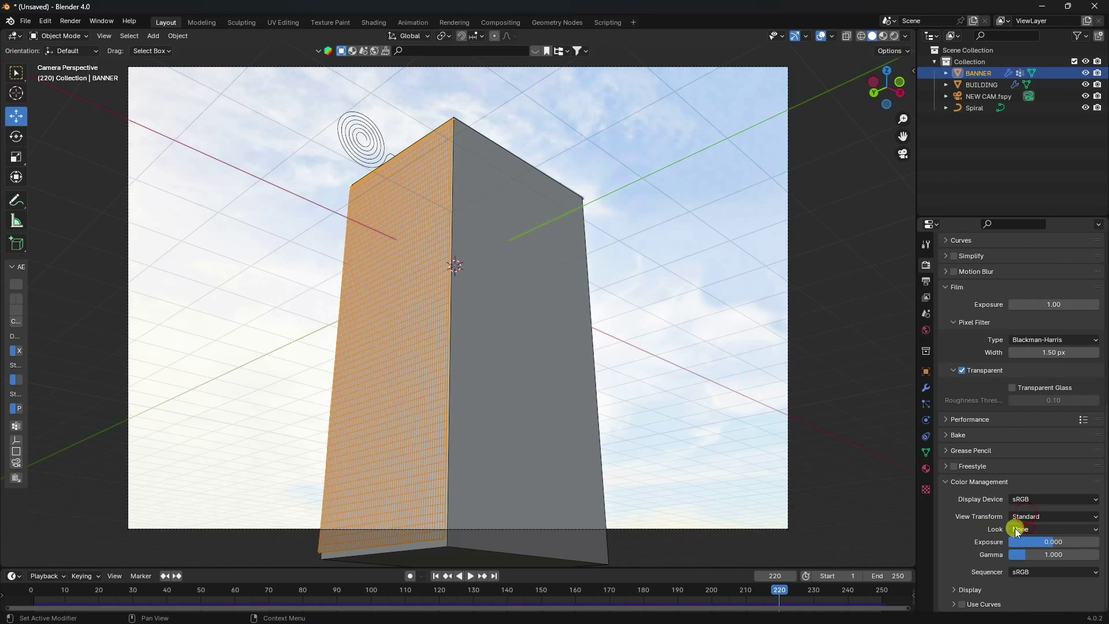
# Assign an Environment Texture to the world background's color
pyautogui.click(926, 330)
pyautogui.click(1009, 335)
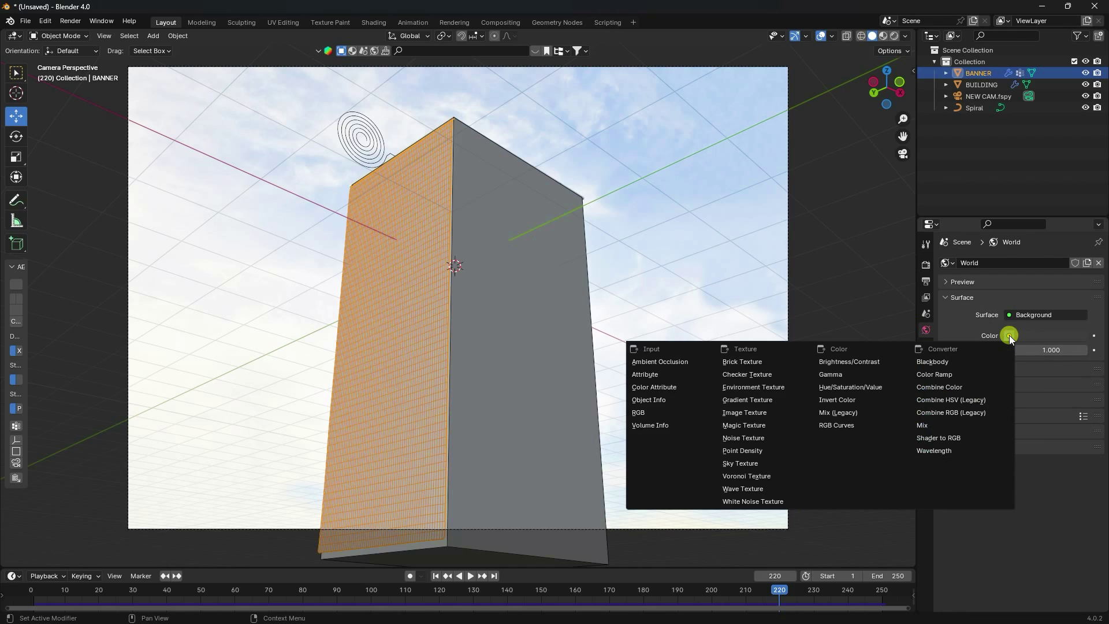
pyautogui.click(789, 387)
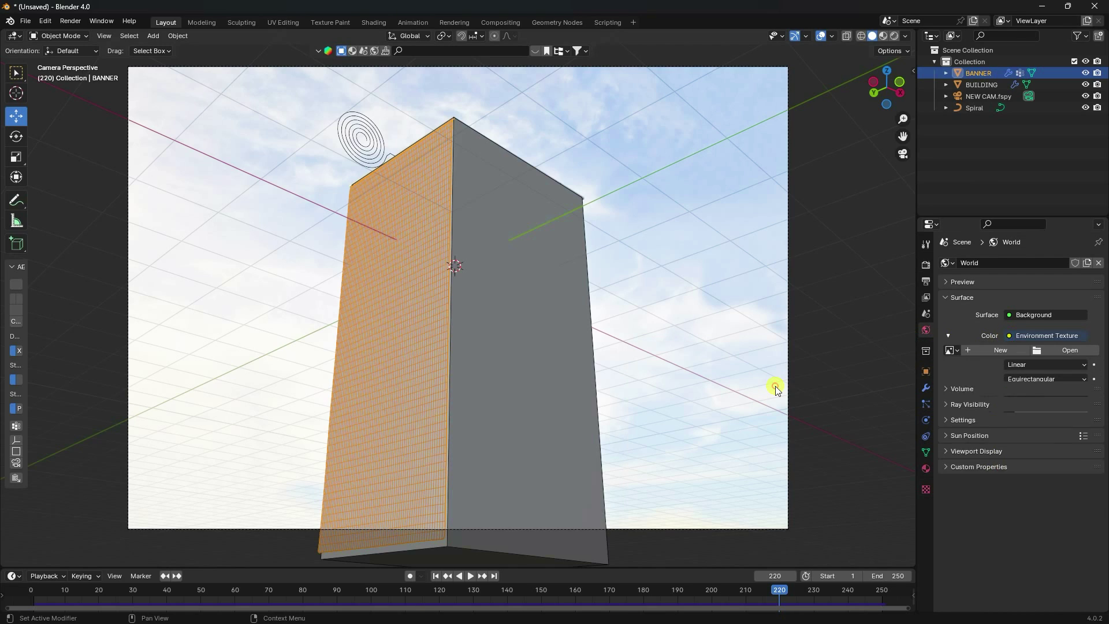
# Load kloppenheim_06_puresky_4k.exr from the HDRI folder as the world environment texture and set its strength to 0.8
pyautogui.click(1056, 352)
pyautogui.click(192, 403)
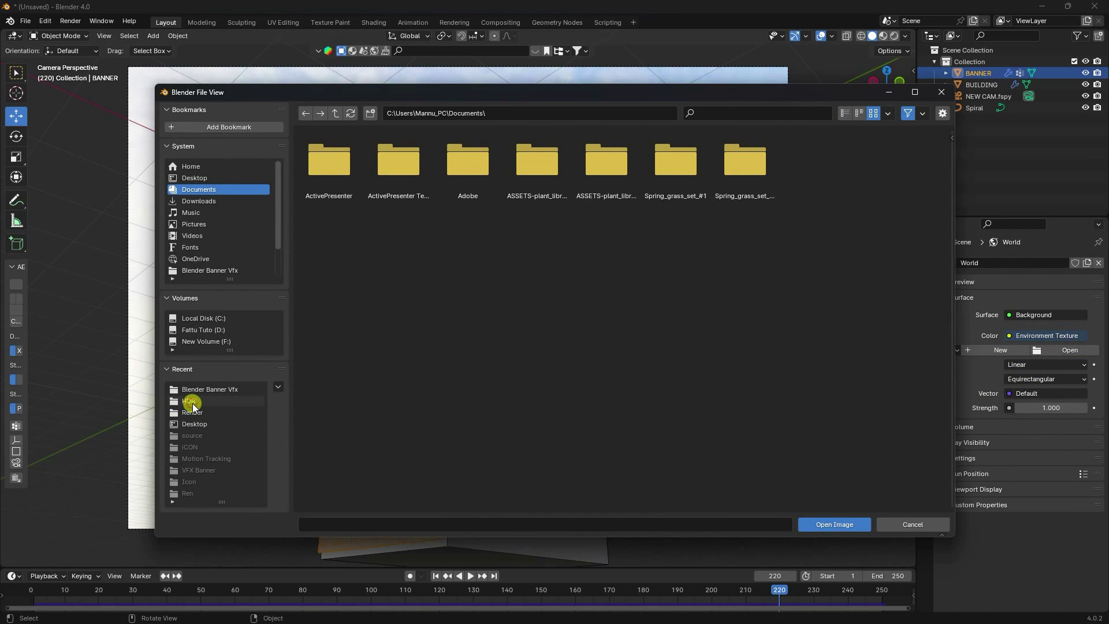
pyautogui.click(589, 396)
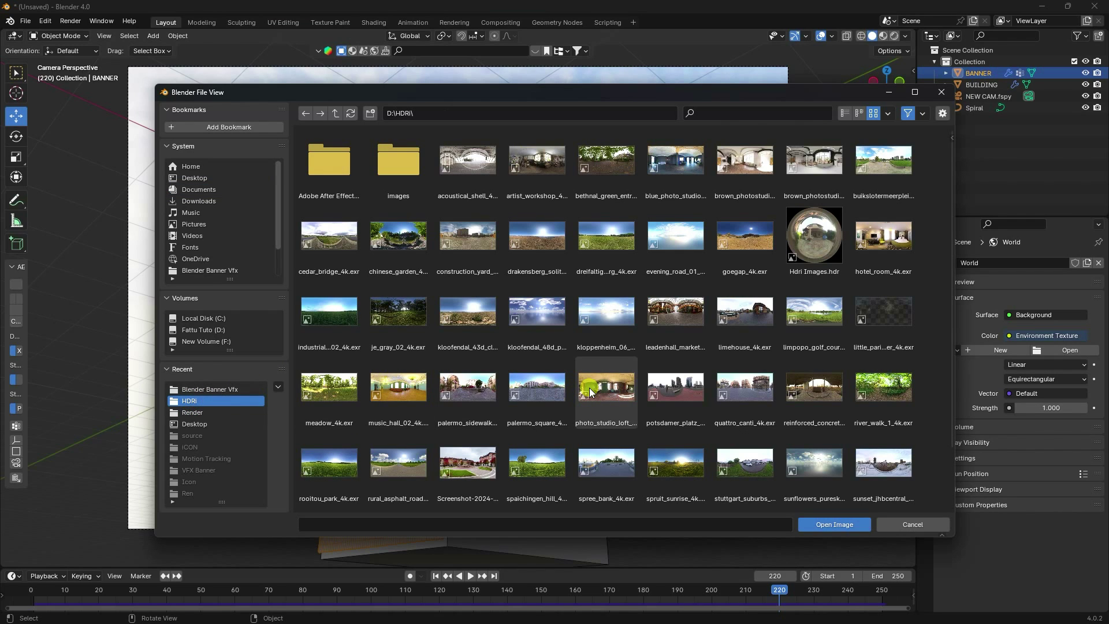
pyautogui.click(606, 312)
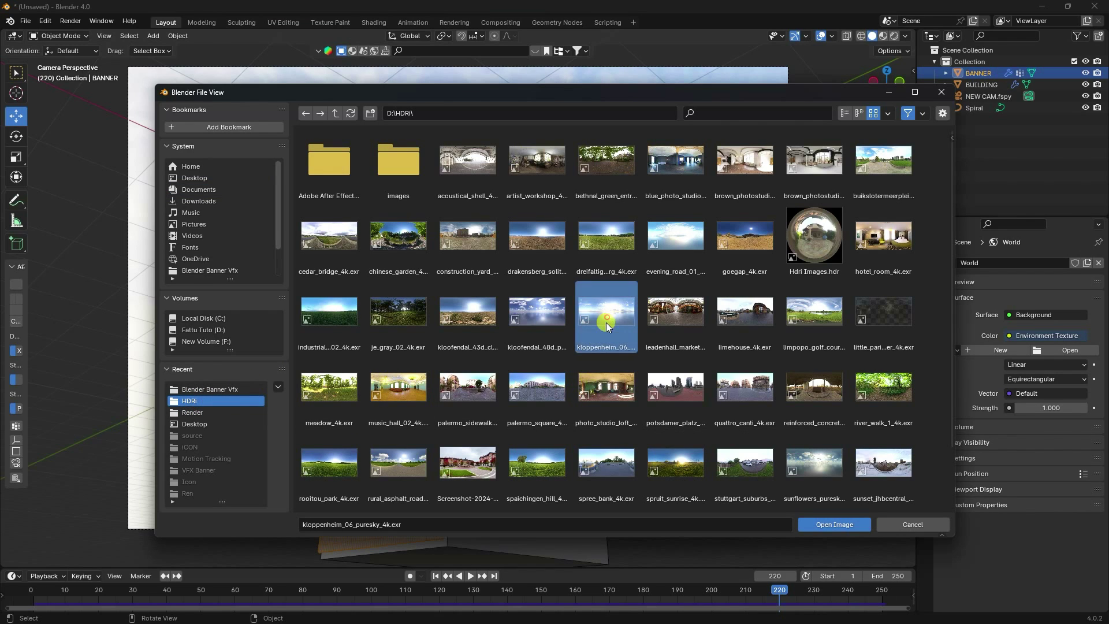
pyautogui.click(847, 524)
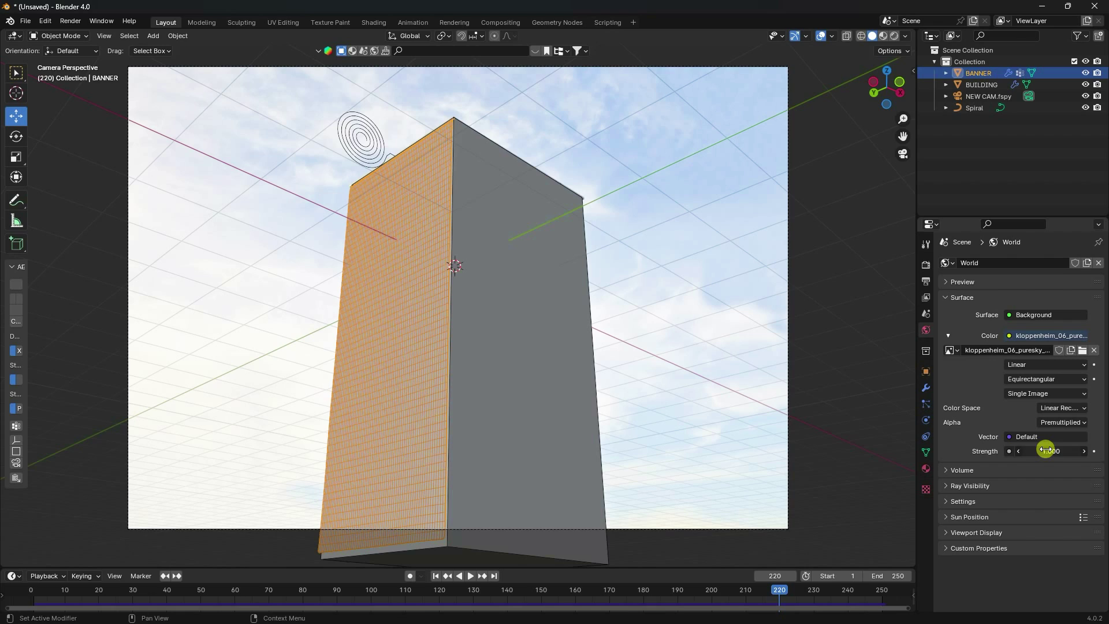
pyautogui.press('Return')
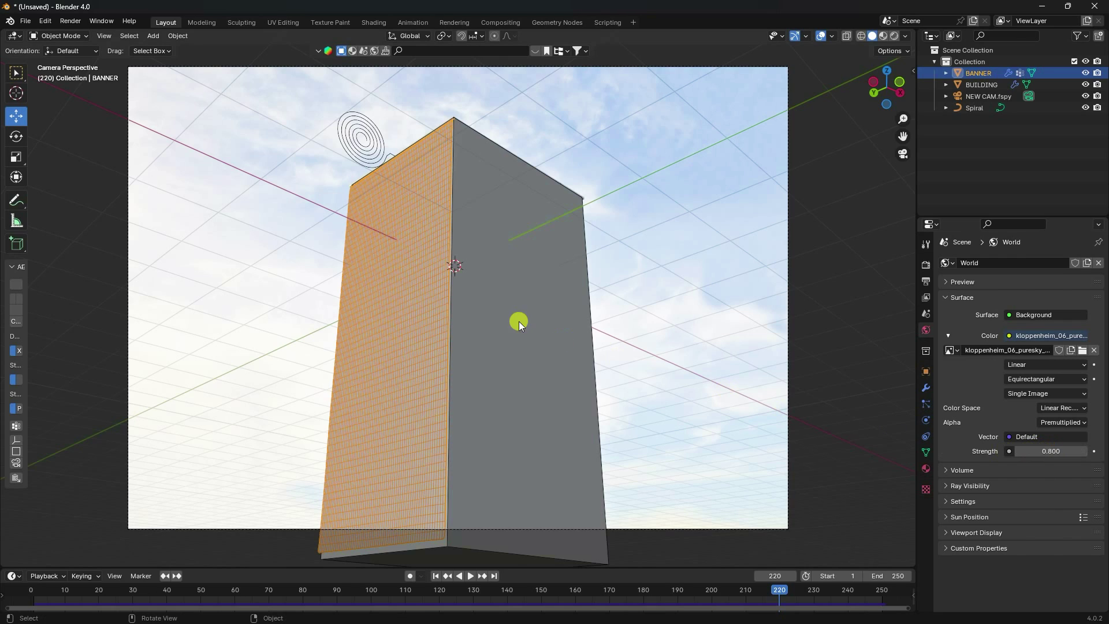
# Switch the viewport to rendered shading and turn off the wireframe overlay on the banner
pyautogui.click(893, 38)
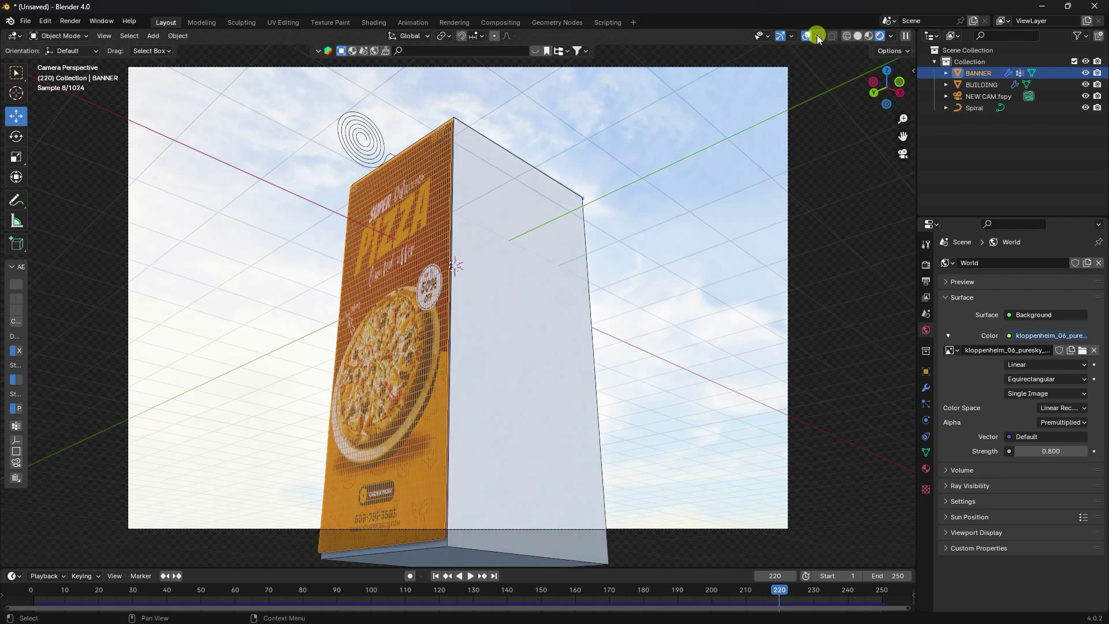
pyautogui.click(817, 35)
pyautogui.click(749, 233)
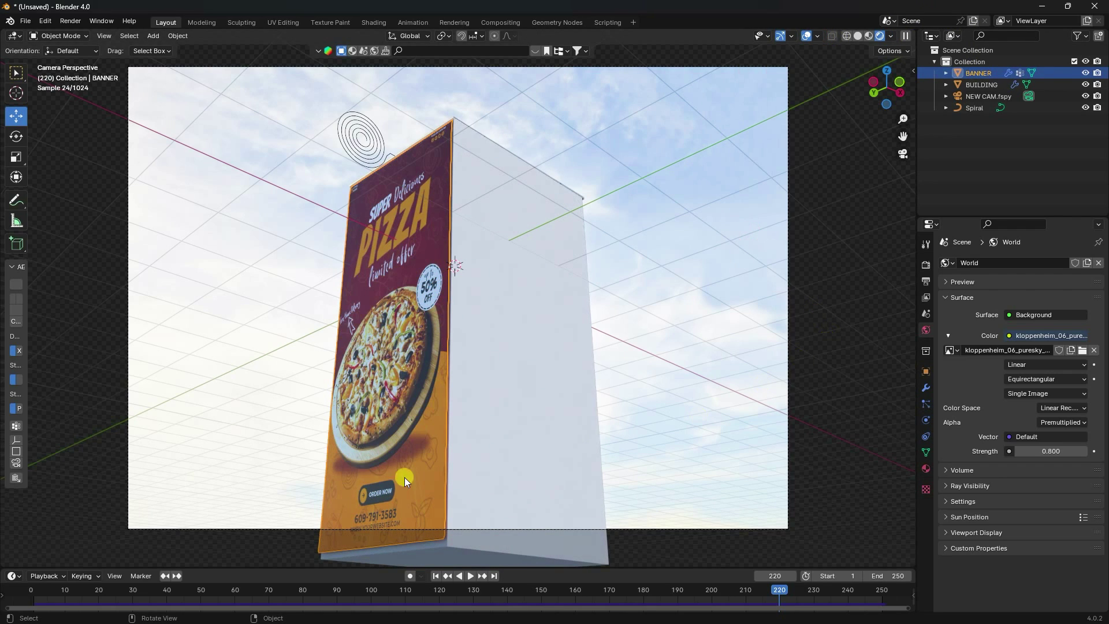
# Make the BUILDING object a Shadow Catcher in its object visibility settings
pyautogui.click(522, 360)
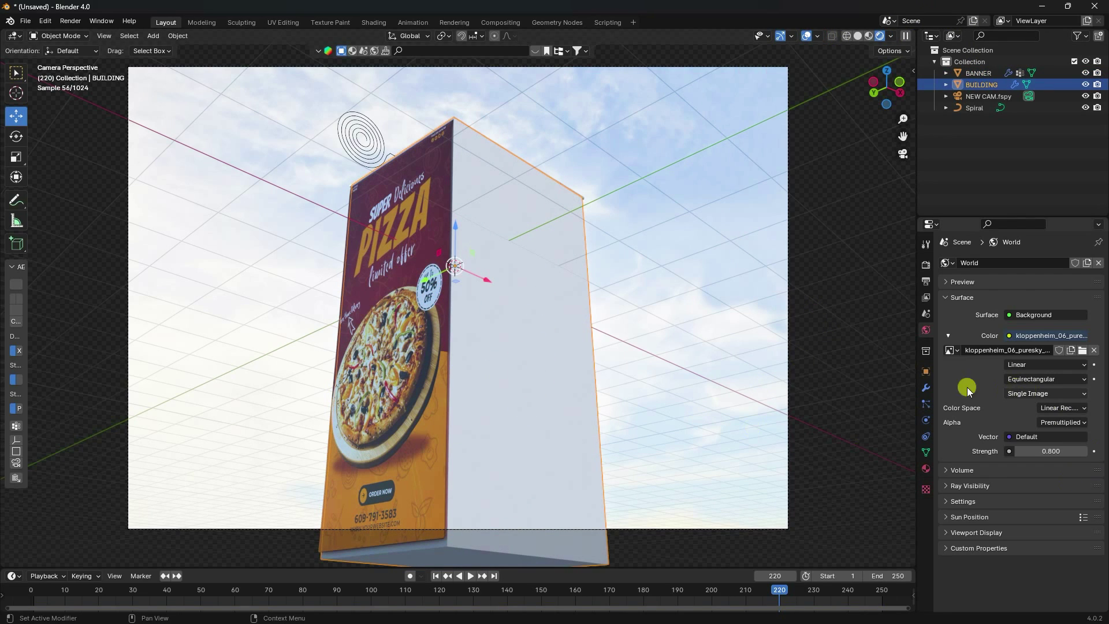
pyautogui.click(927, 372)
pyautogui.click(954, 539)
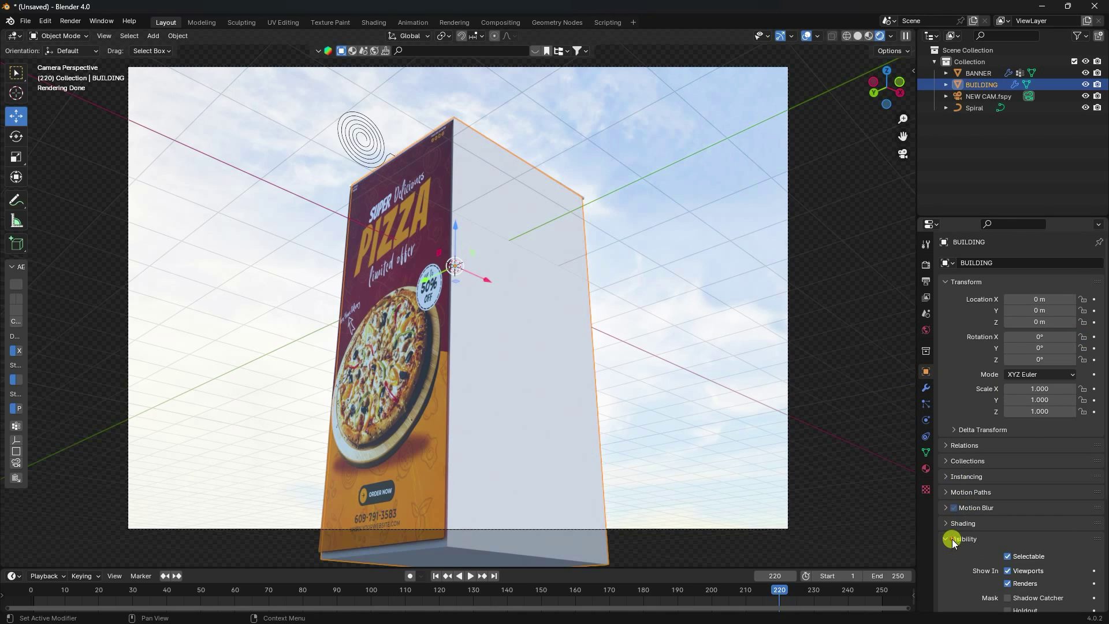
pyautogui.scroll(-5, 970, 539)
pyautogui.click(1008, 437)
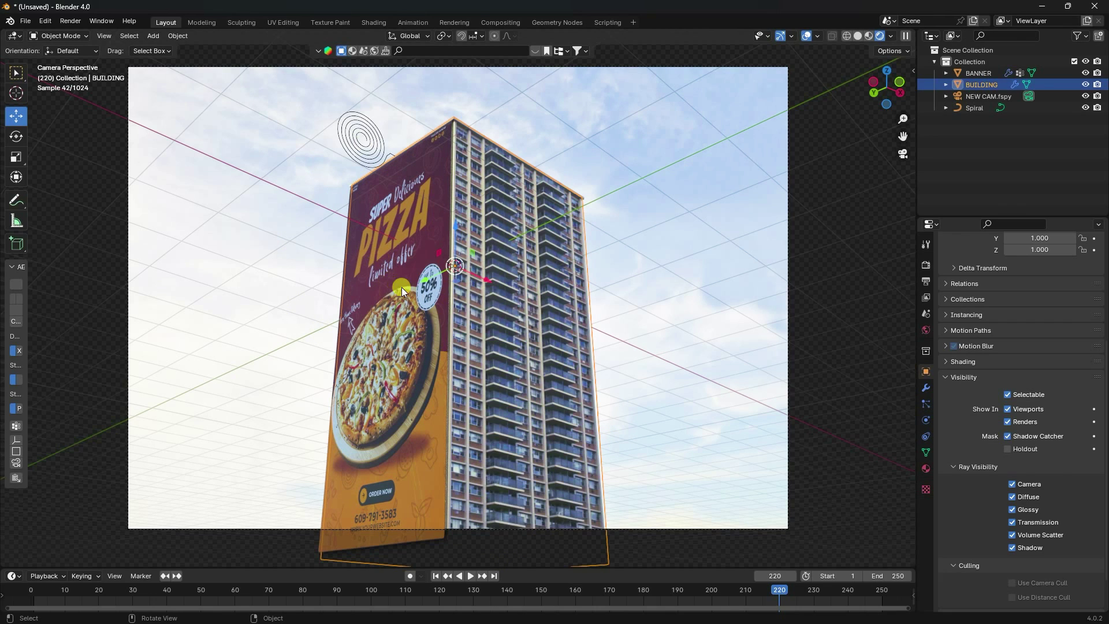
# In solid shading, add a Sun light and place it at about X -3.5 m, Z 3.85 m, above the banner side
pyautogui.click(860, 35)
pyautogui.moveTo(616, 250); pyautogui.dragTo(644, 290, button='middle')
pyautogui.click(164, 36)
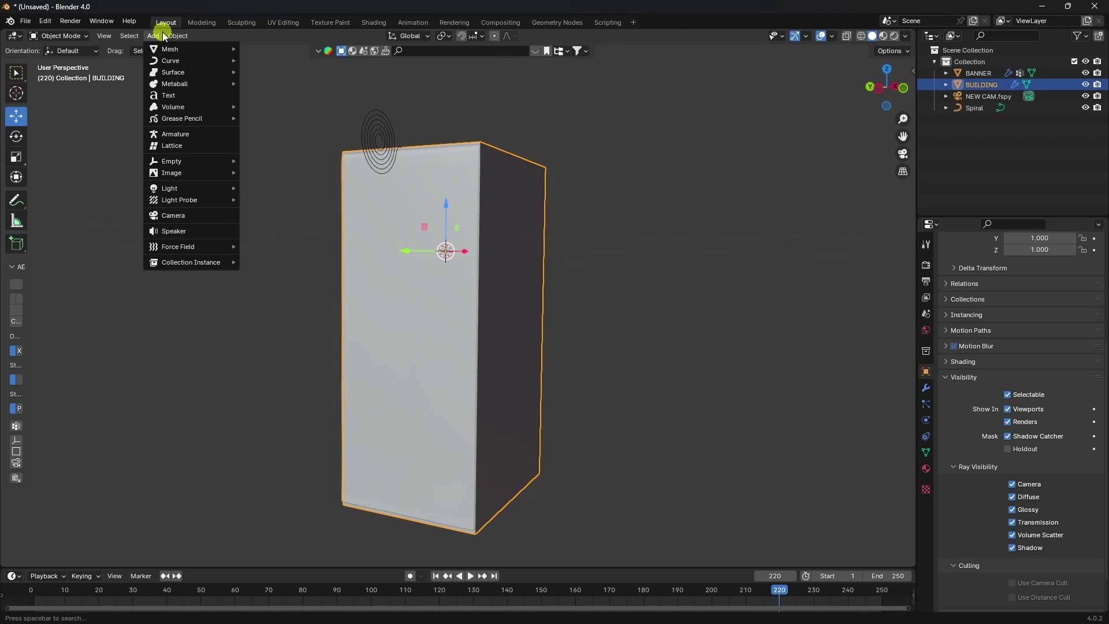
pyautogui.moveTo(182, 190)
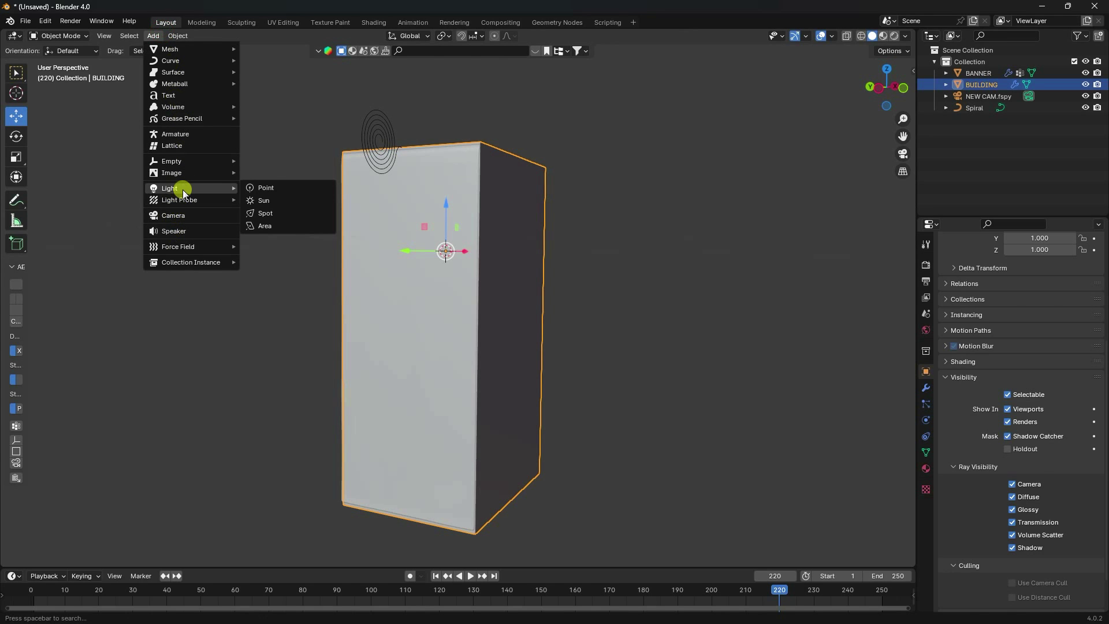
pyautogui.click(286, 204)
pyautogui.moveTo(286, 203); pyautogui.dragTo(455, 424, button='middle')
pyautogui.moveTo(511, 264); pyautogui.dragTo(320, 86)
pyautogui.moveTo(320, 87); pyautogui.dragTo(359, 165, button='middle')
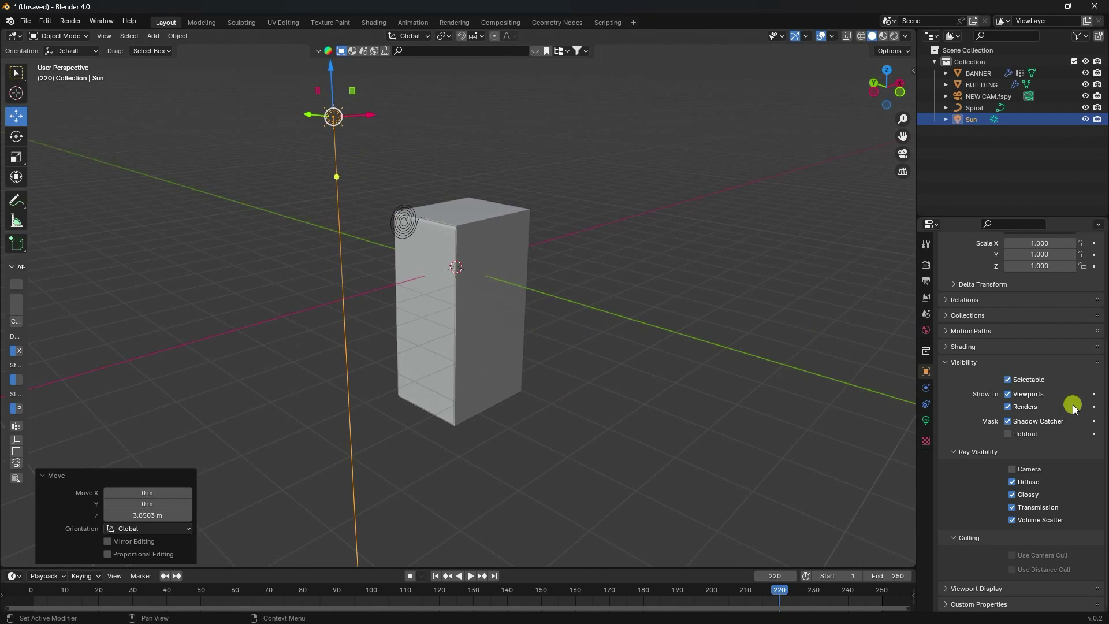
# Rotate the Sun to -32° on Y and set its light angle to 20°
pyautogui.scroll(6, 971, 381)
pyautogui.moveTo(1016, 348); pyautogui.dragTo(117, 349)
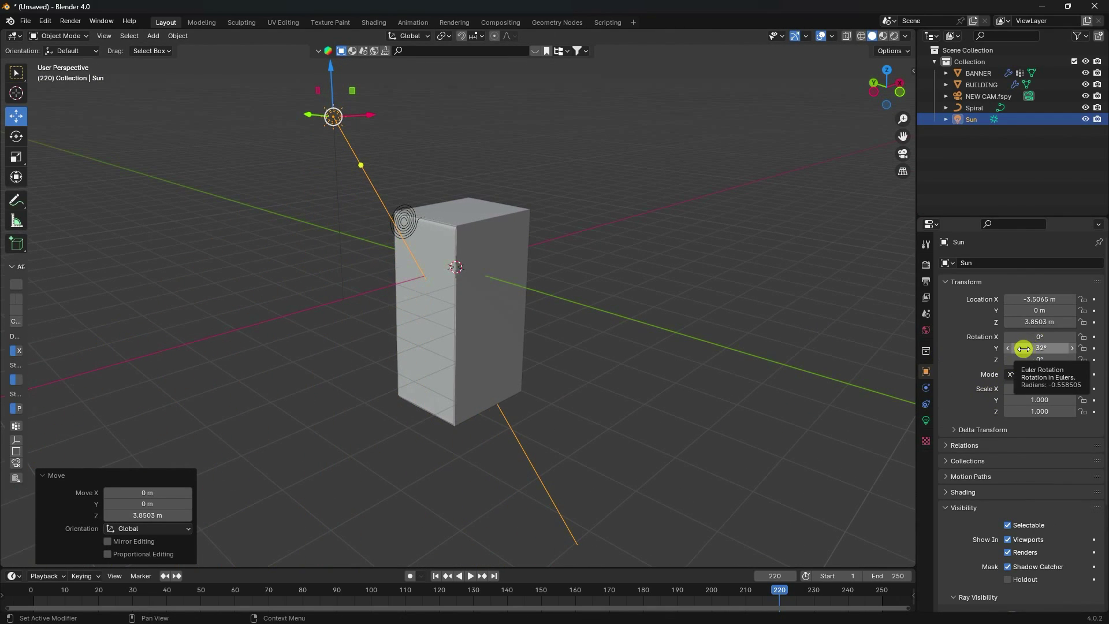
pyautogui.click(926, 417)
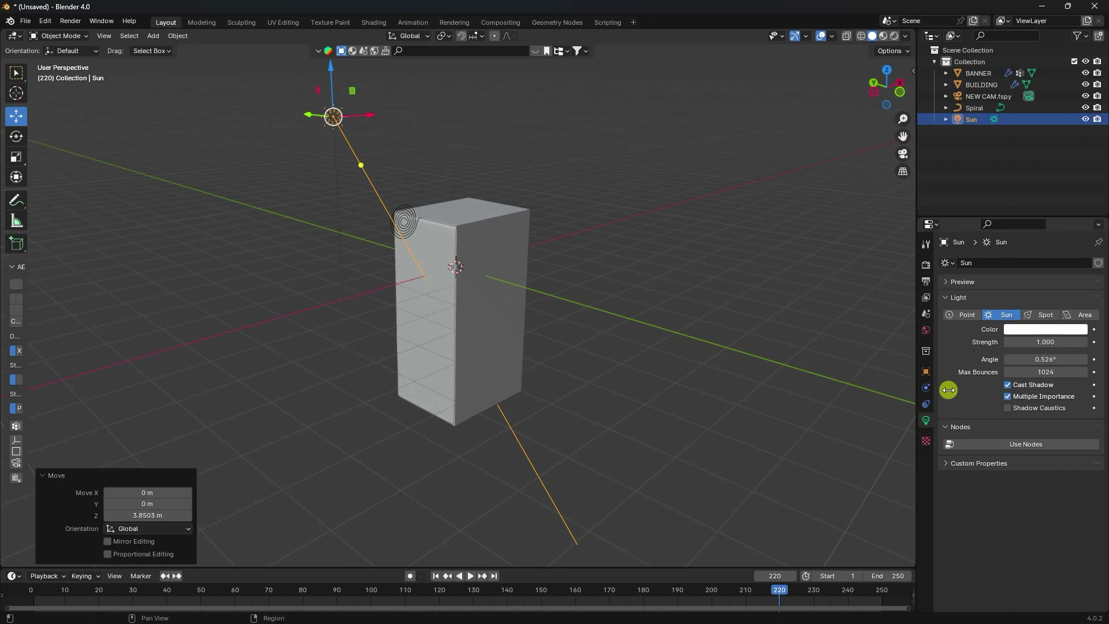
pyautogui.click(1043, 359)
pyautogui.write('20')
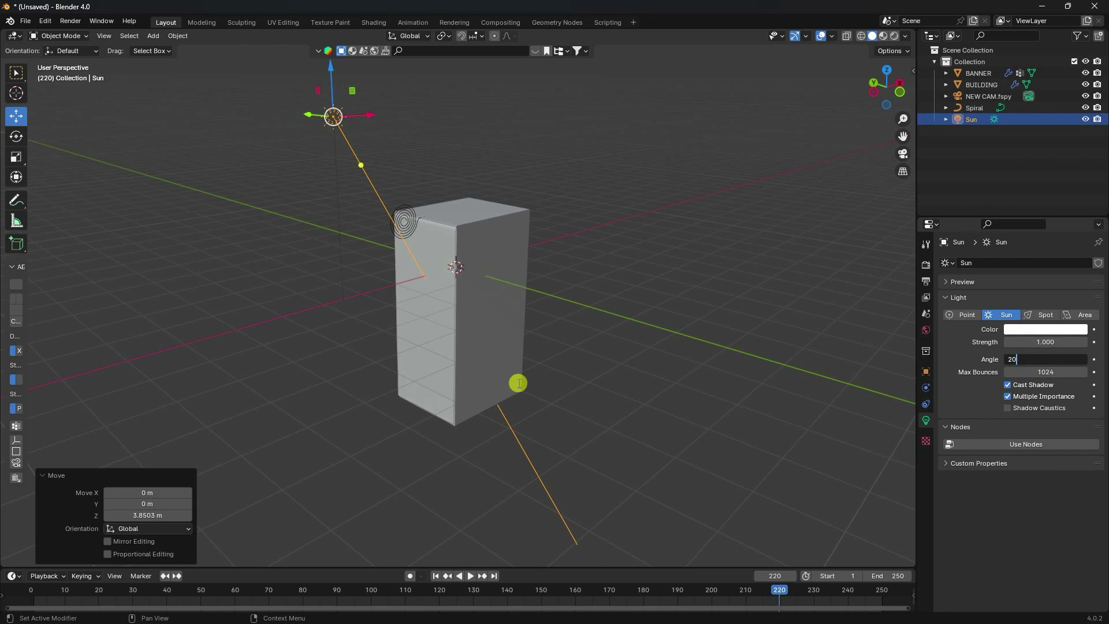
pyautogui.press('Return')
# Check the sunlit banner at frame 81 through the camera in rendered shading, and return to solid shading
pyautogui.press('KP_0')
pyautogui.moveTo(480, 590); pyautogui.dragTo(307, 591)
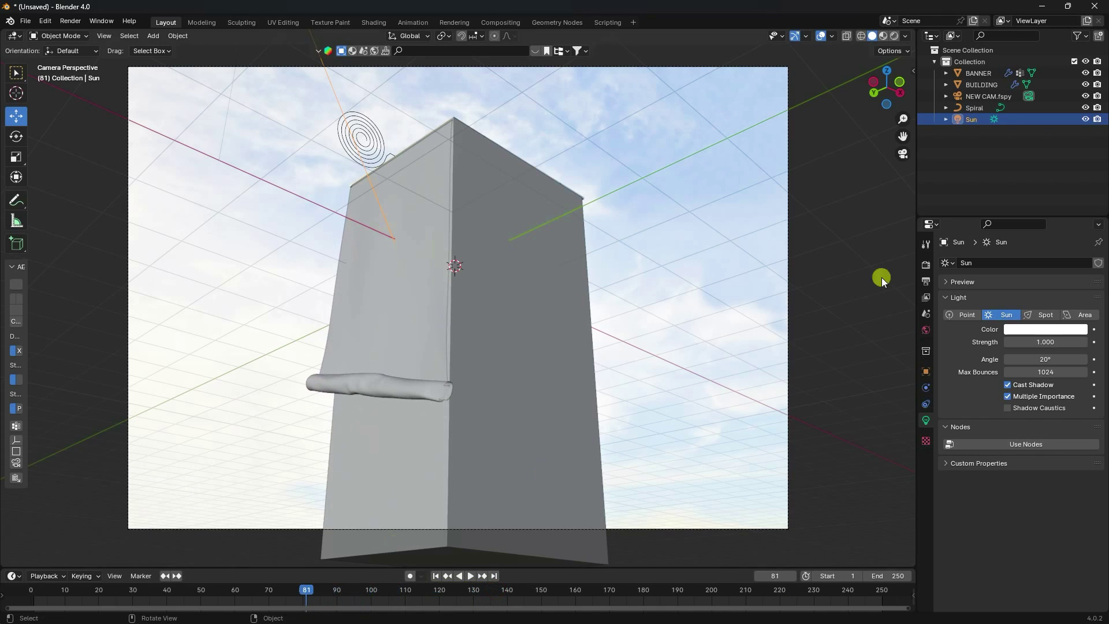
pyautogui.click(894, 36)
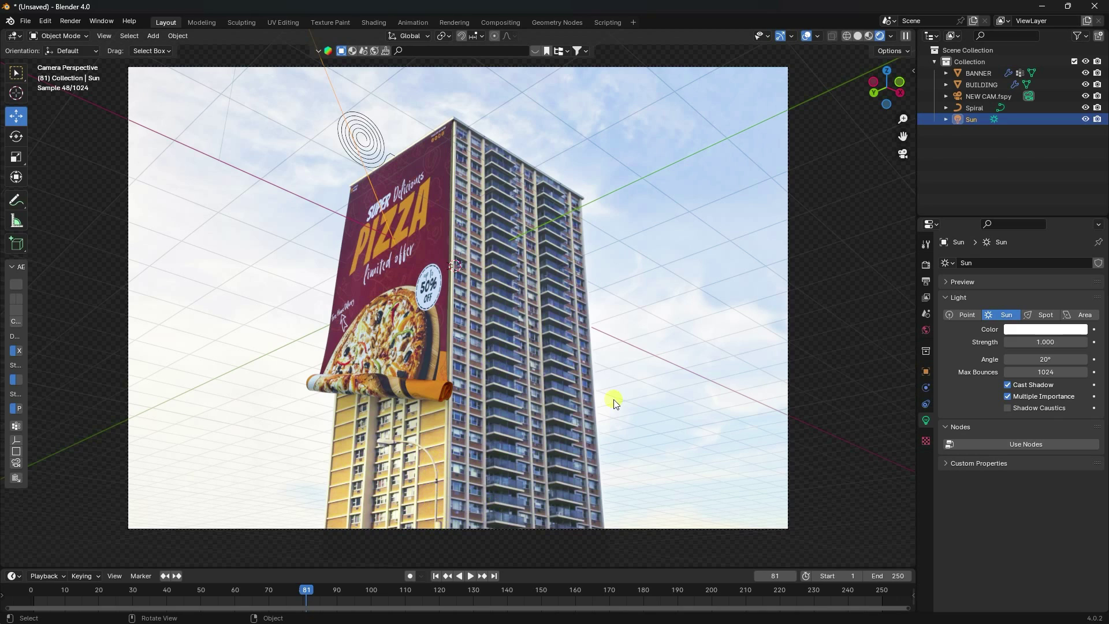
pyautogui.click(858, 39)
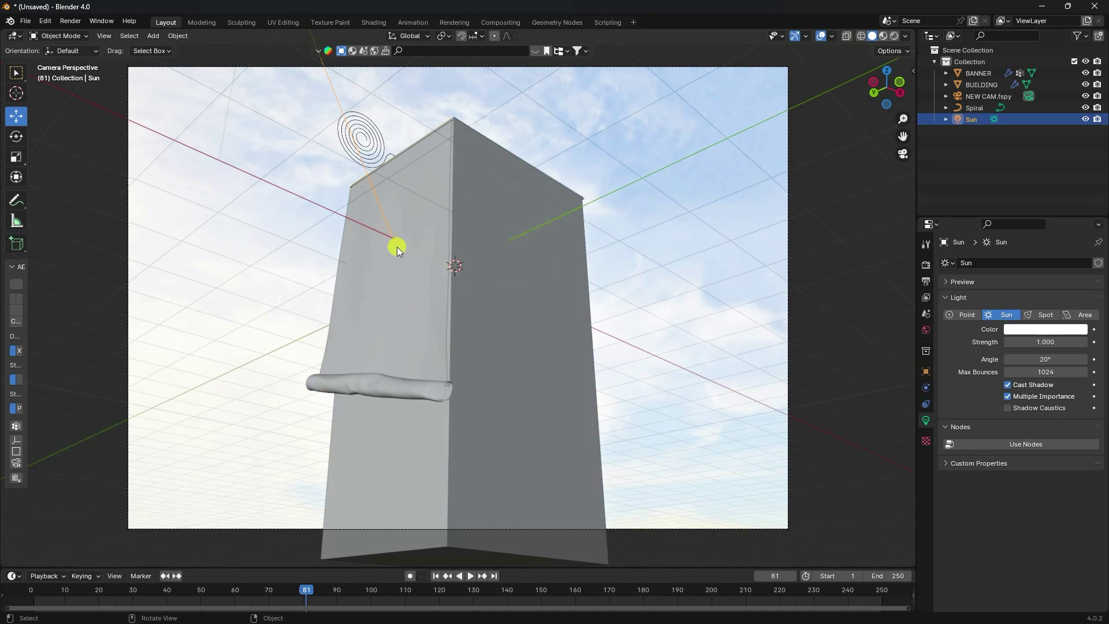
# Append the collection from Balloons.blend in the Balloon folder of Blender Banner Vfx
pyautogui.moveTo(397, 247); pyautogui.dragTo(395, 283, button='middle')
pyautogui.click(26, 21)
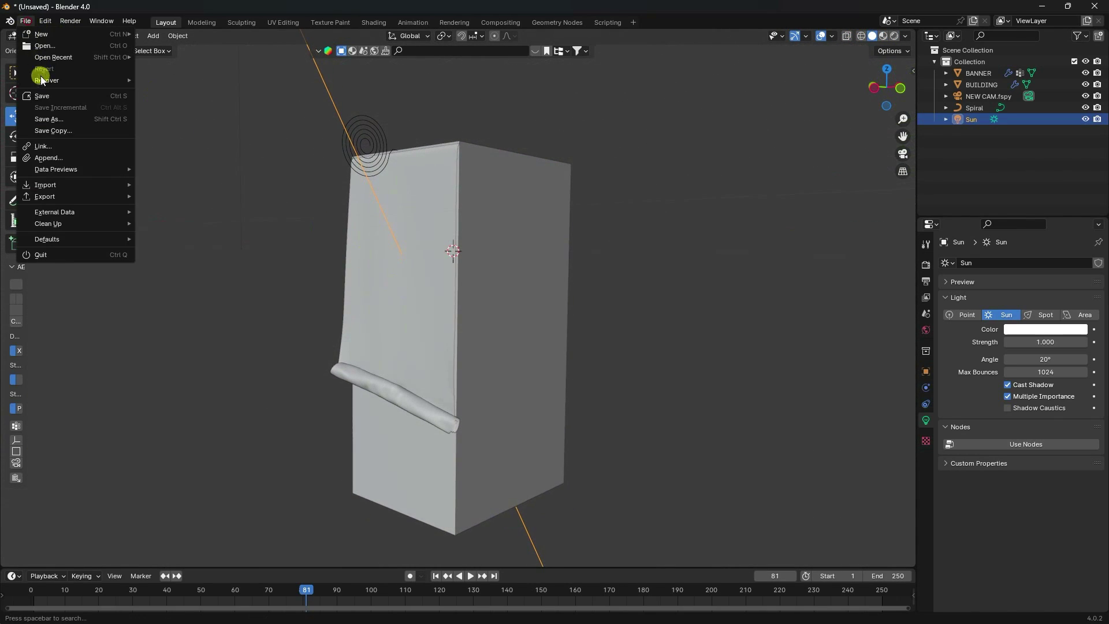
pyautogui.click(67, 153)
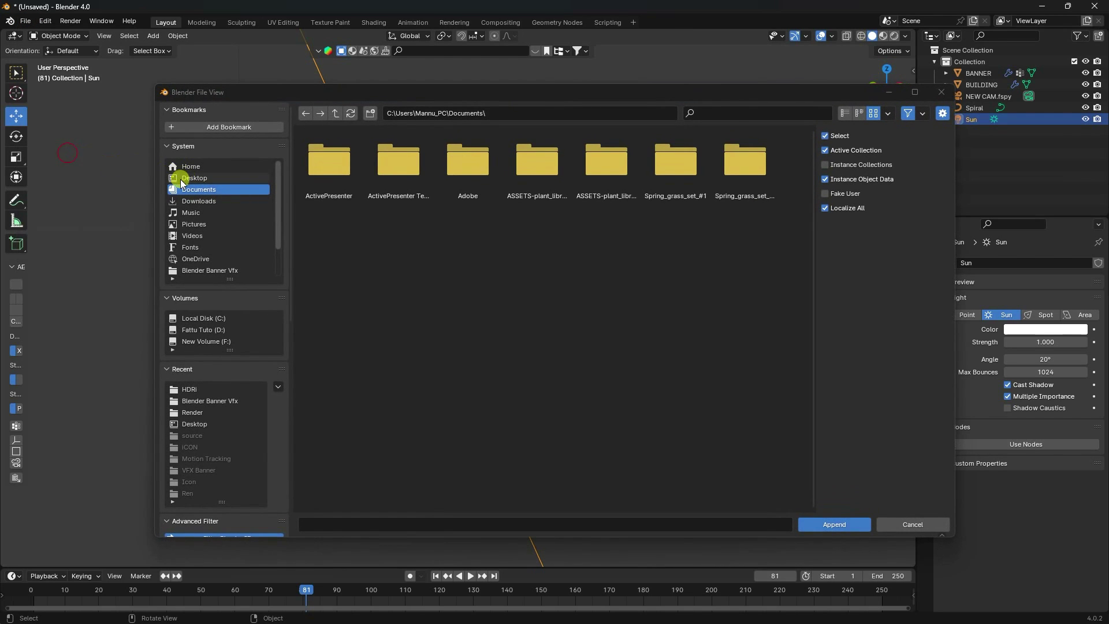
pyautogui.click(181, 179)
pyautogui.doubleClick(322, 185)
pyautogui.doubleClick(324, 180)
pyautogui.click(391, 182)
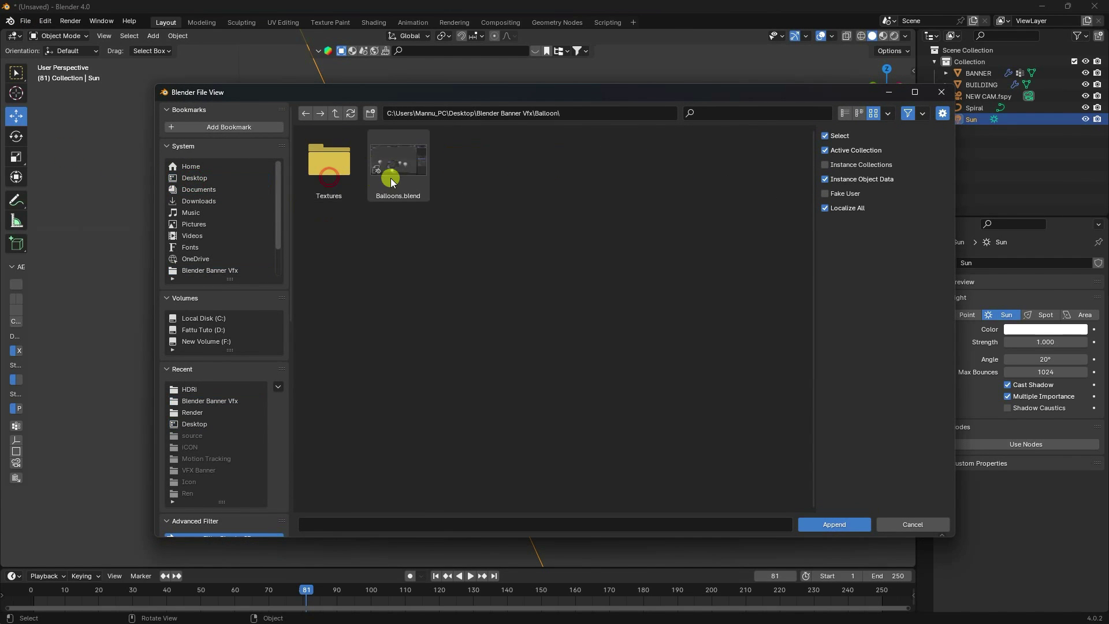
pyautogui.click(826, 524)
pyautogui.click(409, 183)
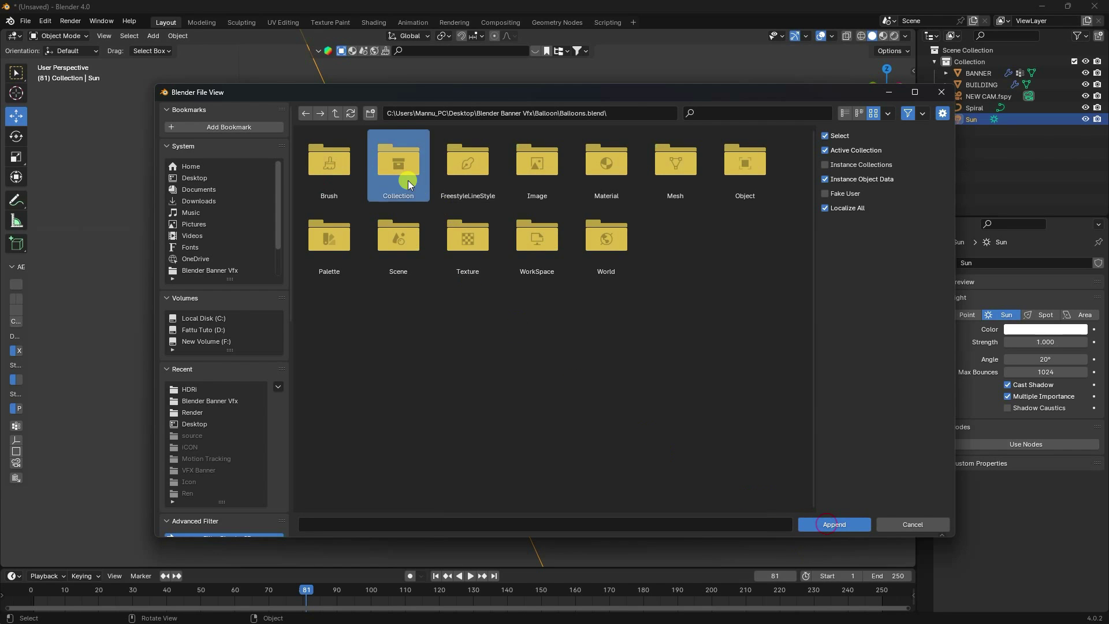
pyautogui.doubleClick(408, 184)
pyautogui.click(317, 161)
pyautogui.click(835, 524)
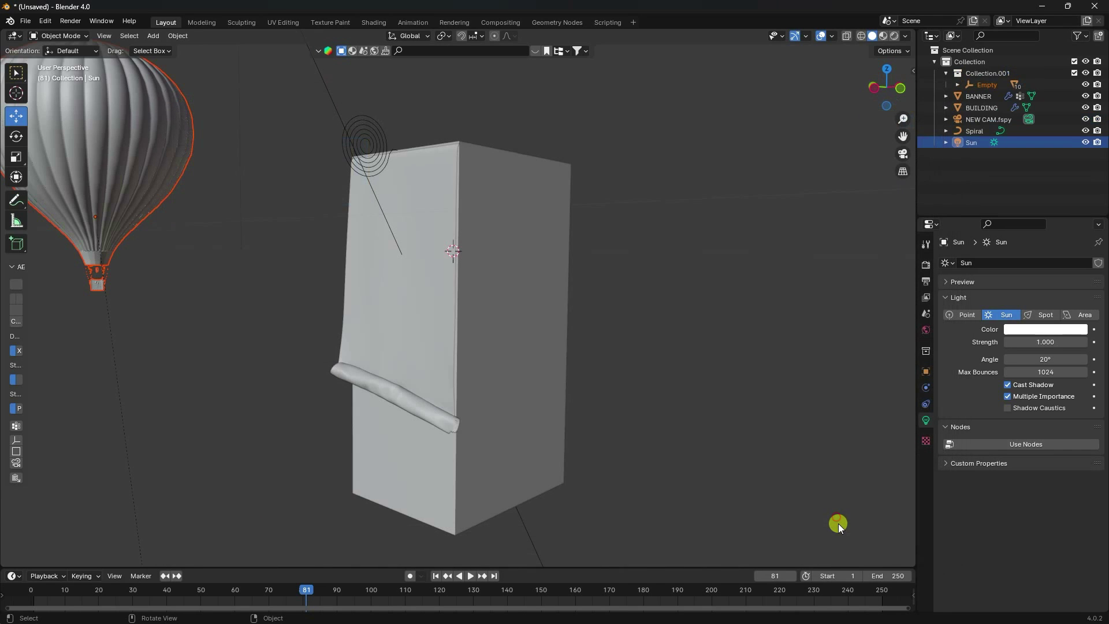
# Scale the appended balloons to about 0.53 and move them about 23 m along X
pyautogui.scroll(-8, 398, 332)
pyautogui.moveTo(446, 356); pyautogui.dragTo(503, 358, button='middle')
pyautogui.press('KP_0')
pyautogui.press('KP_0')
pyautogui.press('s')
pyautogui.click(506, 307)
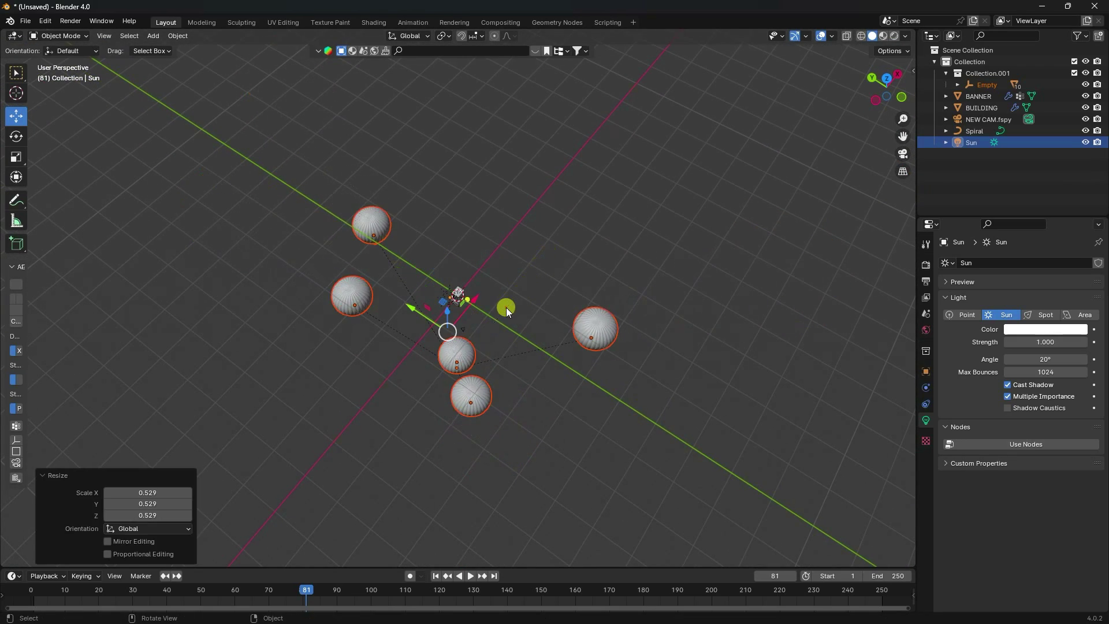
pyautogui.press('g')
pyautogui.press('x')
pyautogui.click(514, 255)
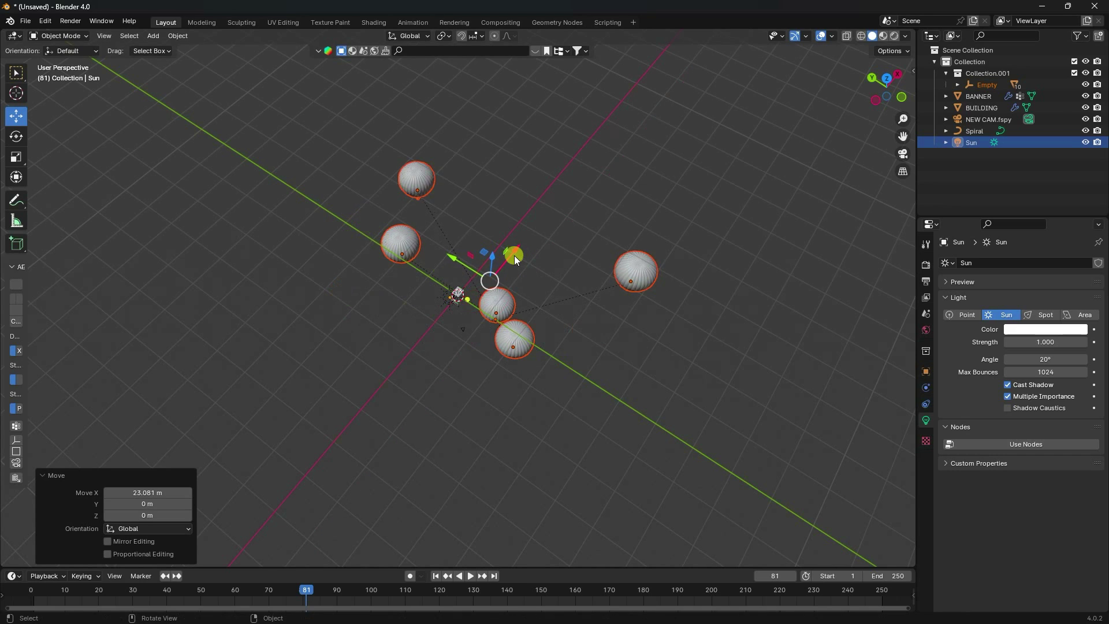
# Raise the balloons about 33.8 m along Z and check their placement through the camera
pyautogui.press('KP_0')
pyautogui.scroll(-5, 469, 334)
pyautogui.scroll(3, 457, 434)
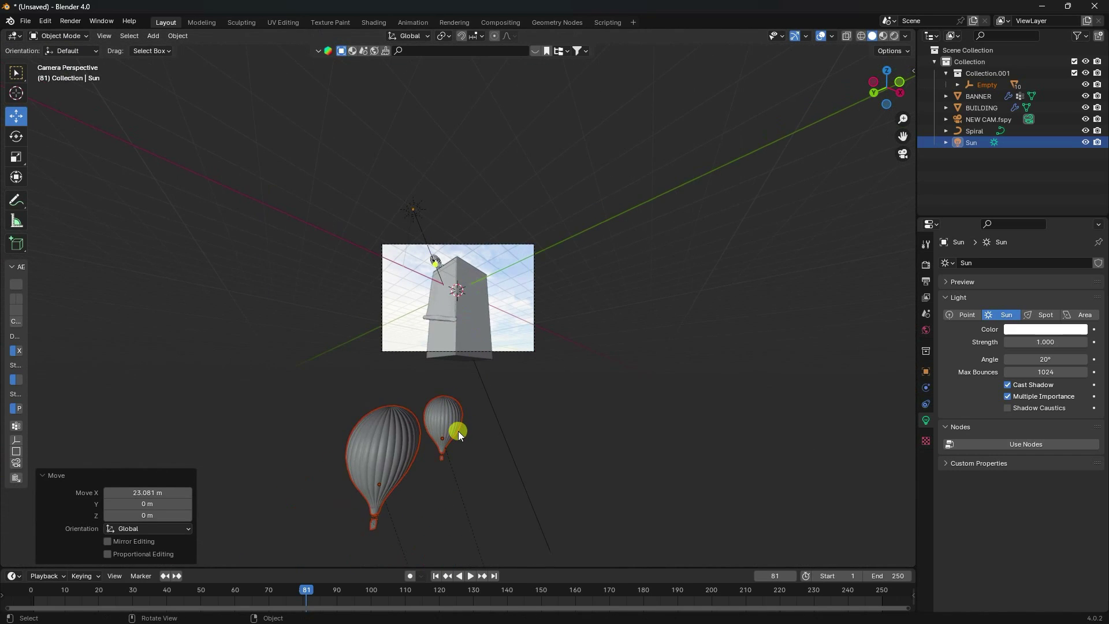
pyautogui.moveTo(455, 417); pyautogui.dragTo(460, 431, button='middle')
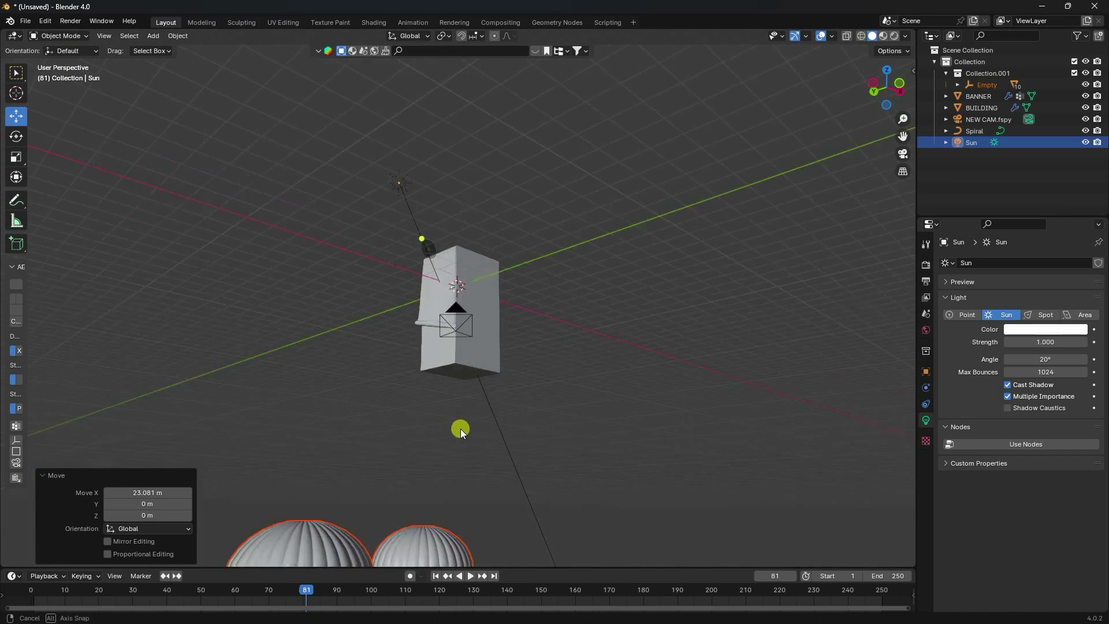
pyautogui.scroll(-5, 460, 431)
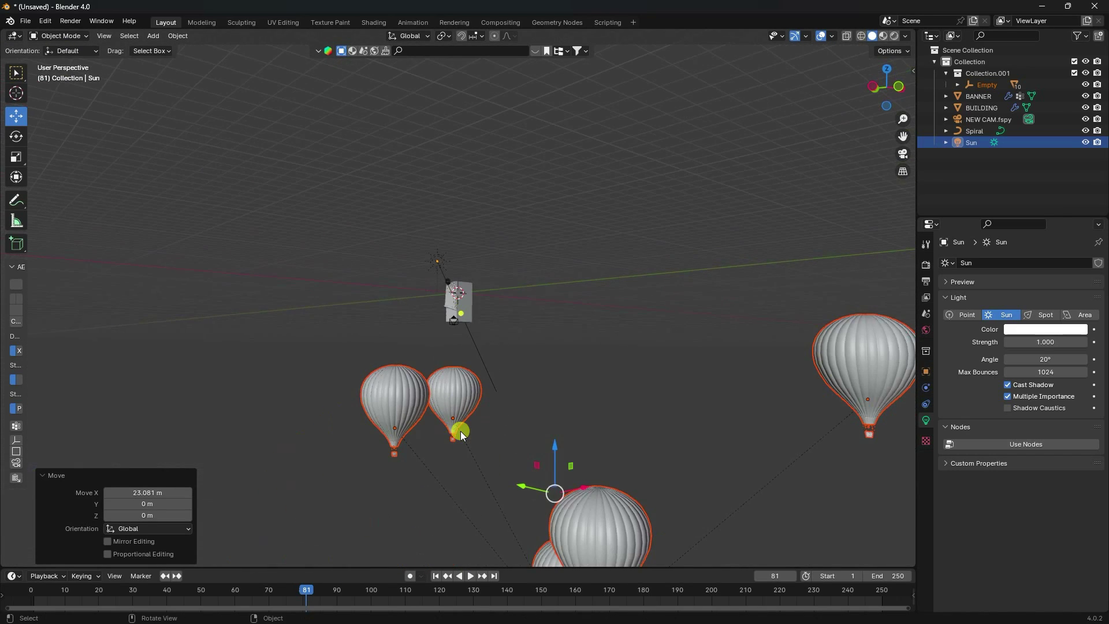
pyautogui.moveTo(544, 442); pyautogui.dragTo(560, 279)
pyautogui.click(554, 215)
pyautogui.press('KP_0')
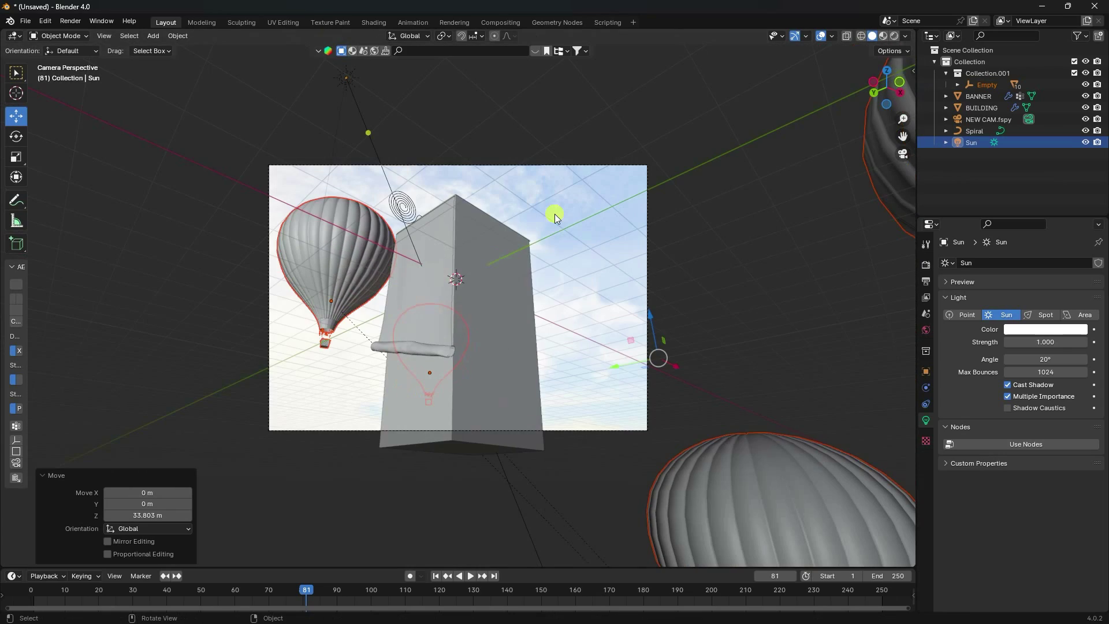
# Move the balloons about 21.3 m along Y and scale the whole group down further
pyautogui.press('g')
pyautogui.press('y')
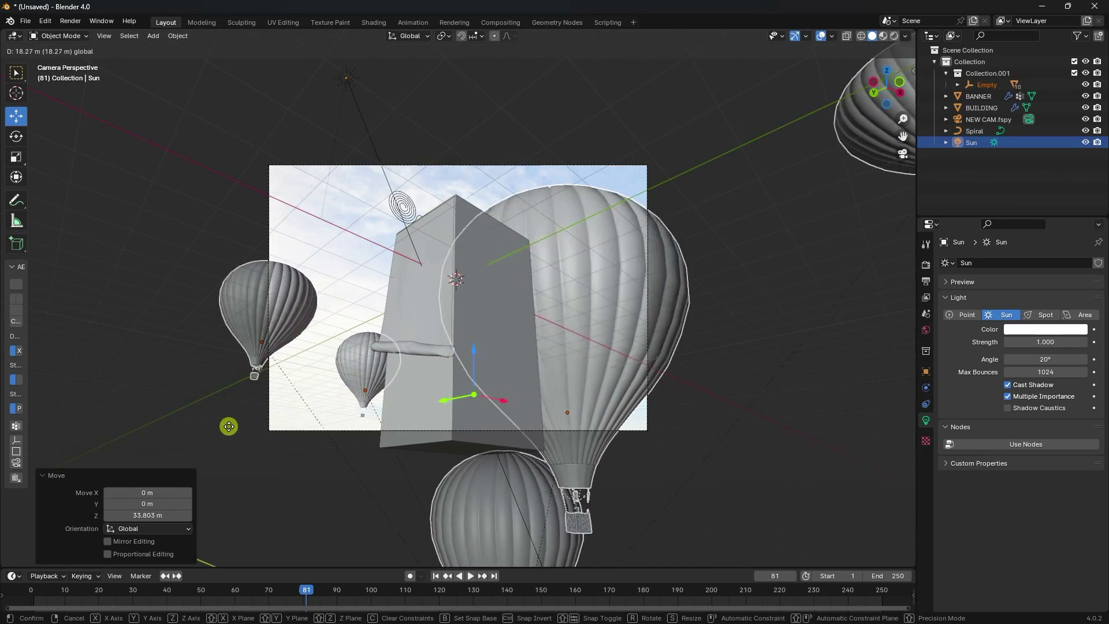
pyautogui.click(294, 353)
pyautogui.press('s')
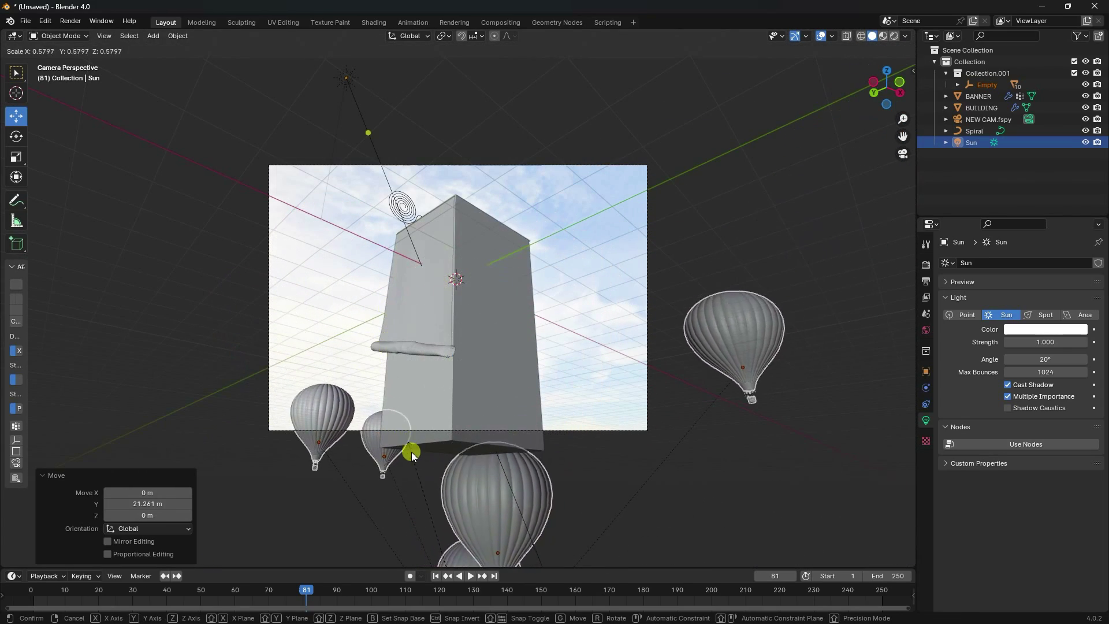
pyautogui.click(431, 474)
# Shift the balloons about 17.5 m up and -5 m along X within the camera view, and return to the first frame
pyautogui.moveTo(473, 459); pyautogui.dragTo(441, 339)
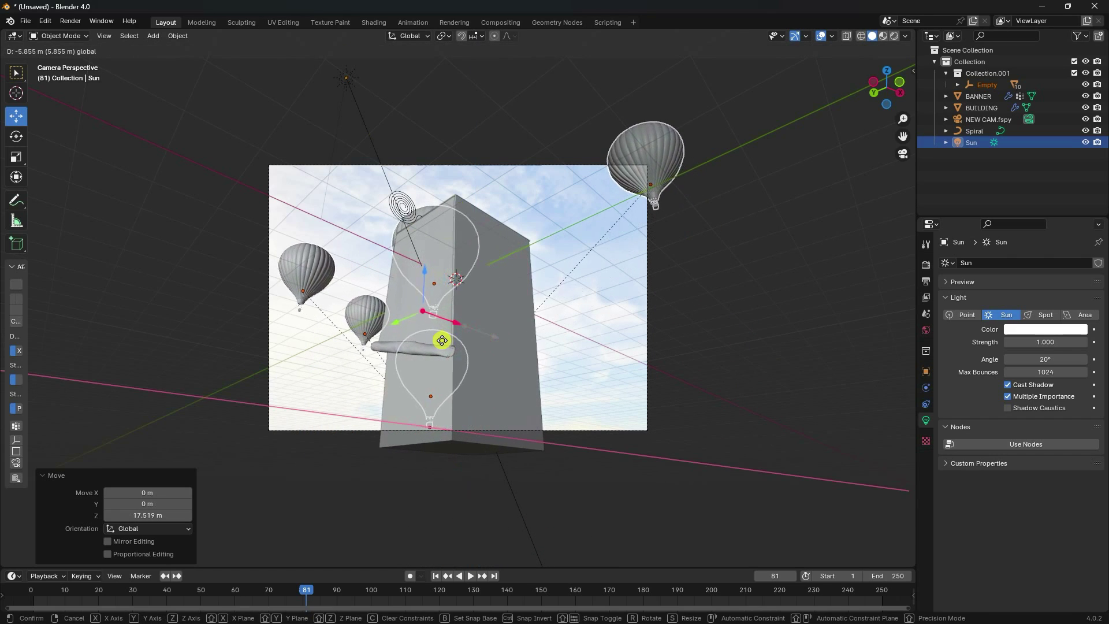
pyautogui.moveTo(441, 339)
pyautogui.mouseDown(button='middle')
pyautogui.moveTo(468, 300)
pyautogui.moveTo(511, 405)
pyautogui.moveTo(480, 355)
pyautogui.moveTo(454, 348)
pyautogui.mouseUp(button='middle')
pyautogui.press('KP_0')
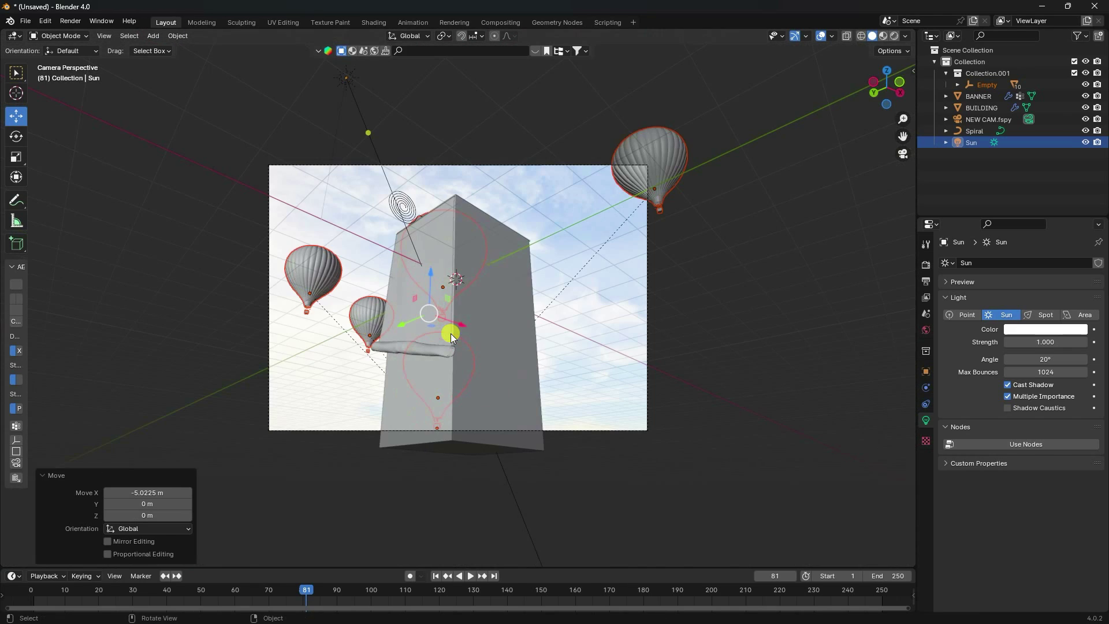
pyautogui.scroll(3, 432, 286)
pyautogui.scroll(-3, 391, 297)
pyautogui.click(436, 576)
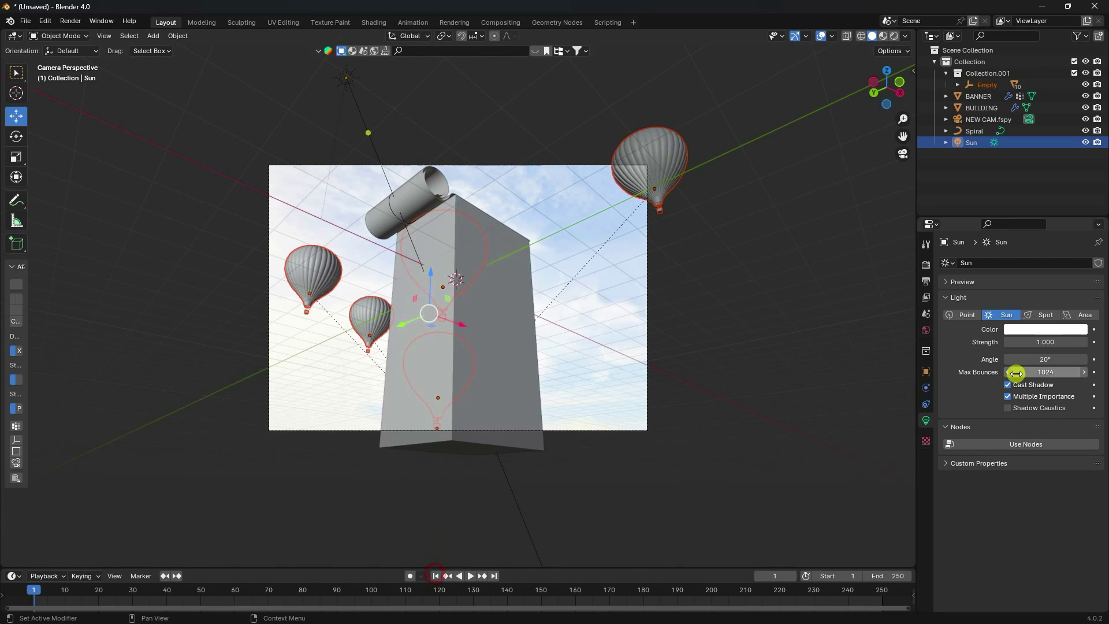
# Select the Empty that parents the balloons and bring up its object transform settings
pyautogui.click(988, 86)
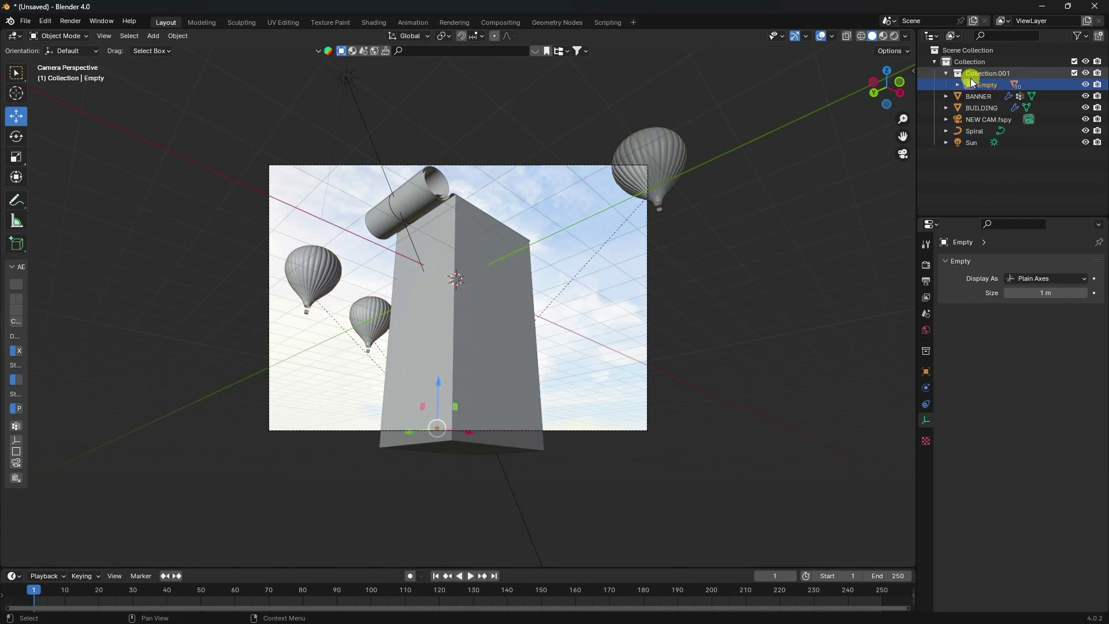
pyautogui.click(927, 371)
pyautogui.click(1029, 351)
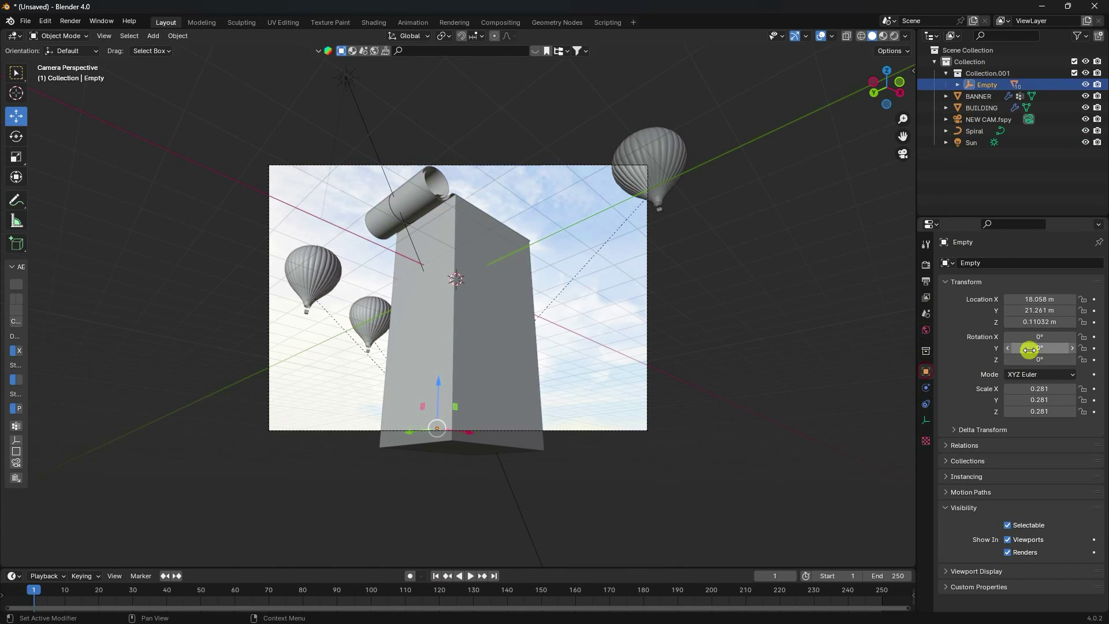
pyautogui.moveTo(1032, 349)
pyautogui.mouseDown()
pyautogui.moveTo(165, 347)
pyautogui.moveTo(1031, 347)
pyautogui.mouseUp()
pyautogui.hotkey('ctrl', 'z')
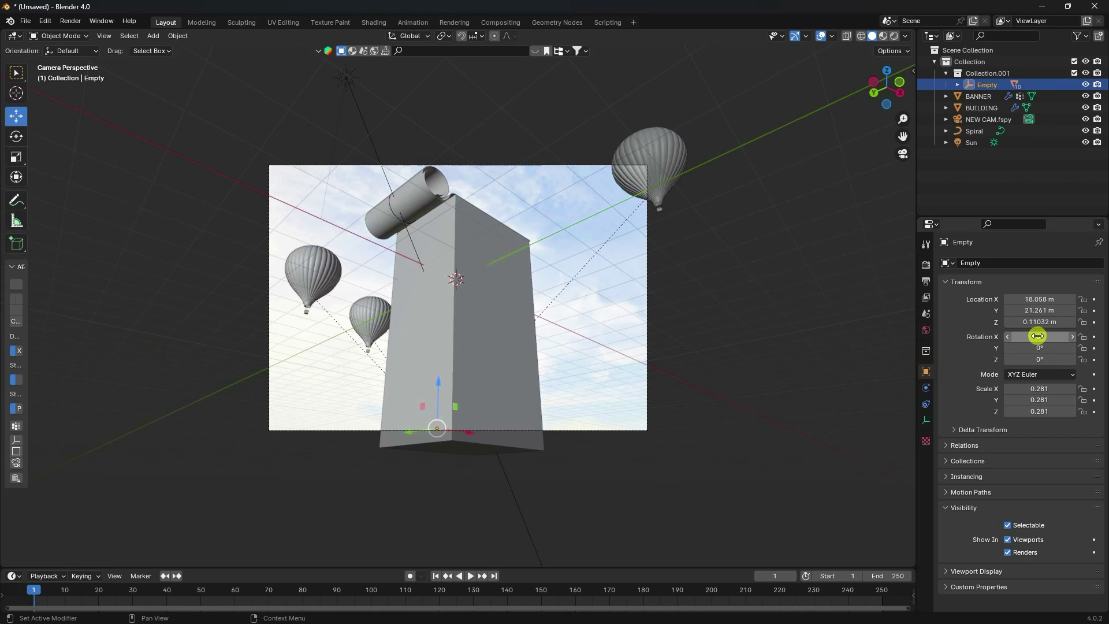
pyautogui.moveTo(1031, 302); pyautogui.dragTo(892, 329)
pyautogui.hotkey('ctrl', 'z')
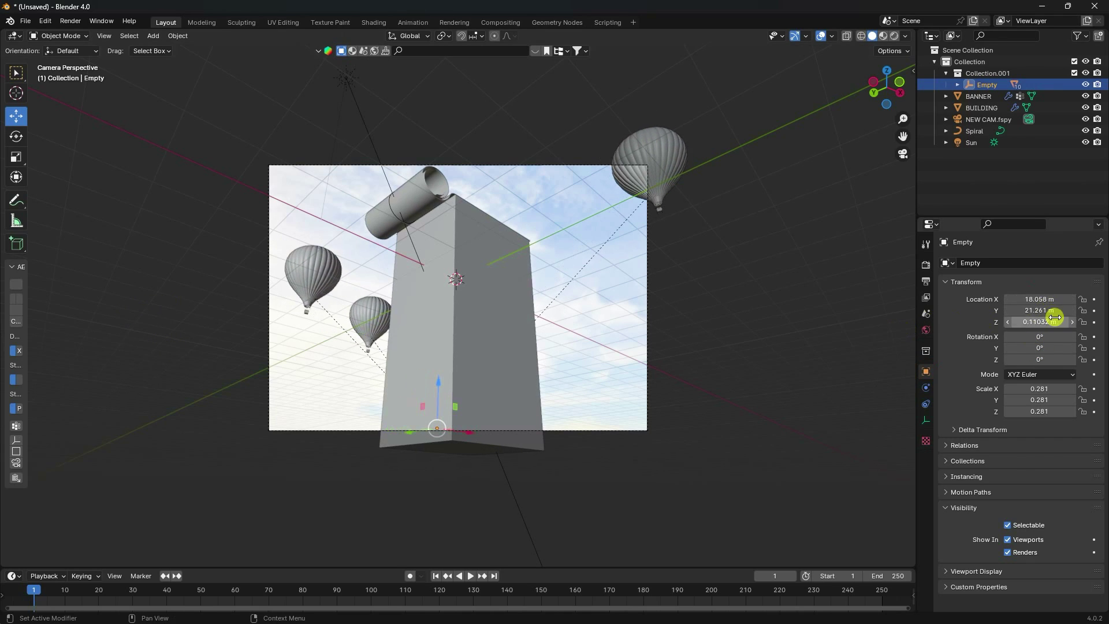
# Set the balloon Empty's Z location to -3.5 m and keyframe it at frame 1
pyautogui.click(1037, 323)
pyautogui.moveTo(1037, 325); pyautogui.dragTo(829, 469)
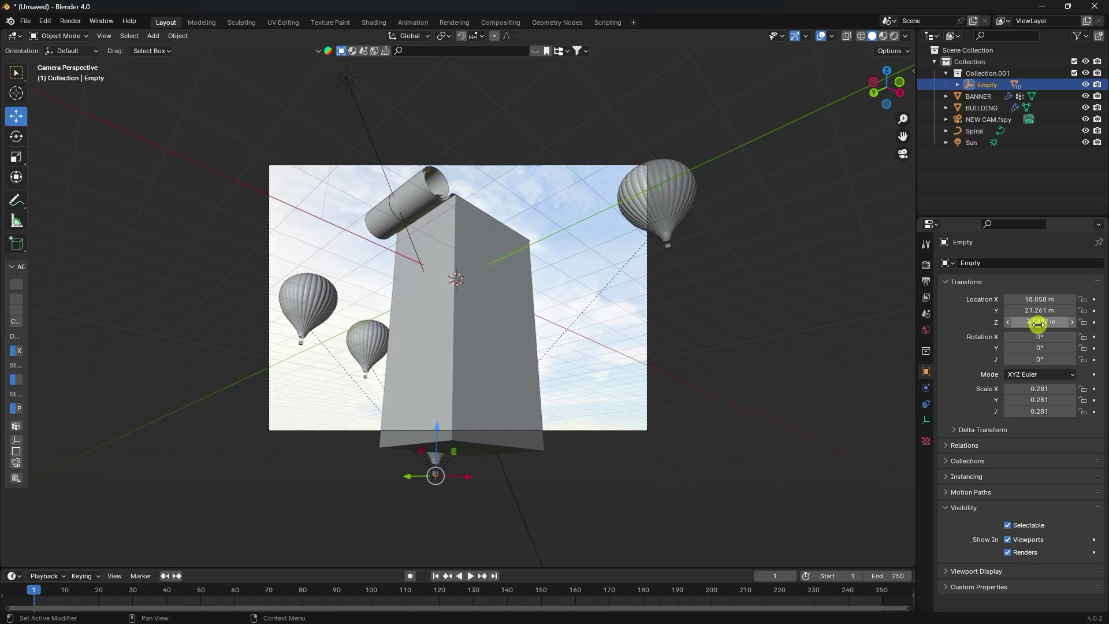
pyautogui.click(1050, 325)
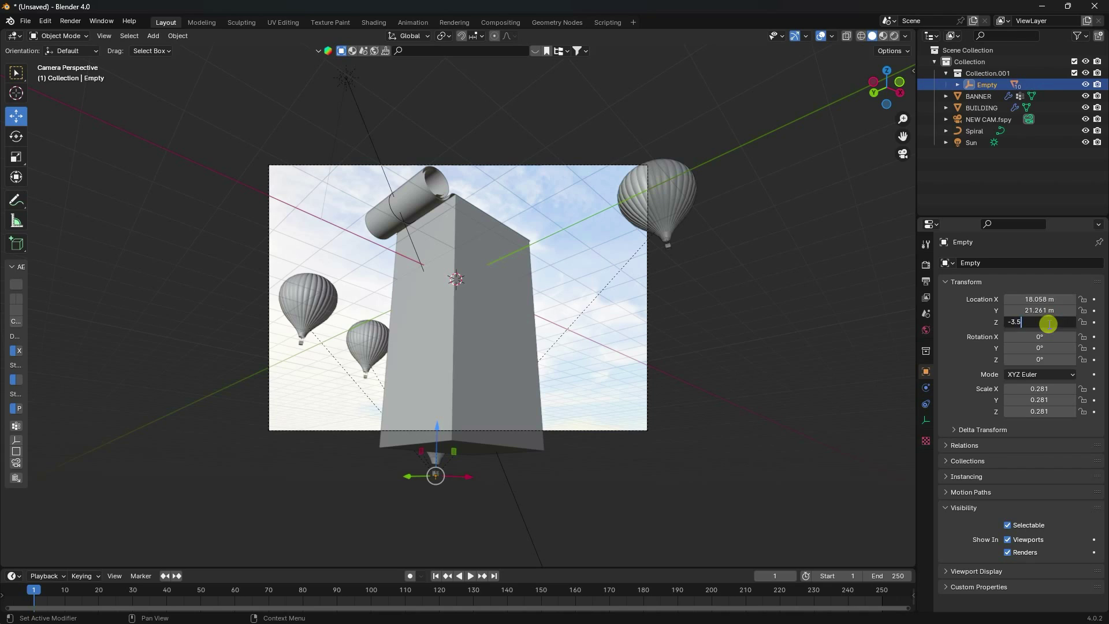
pyautogui.write('-3.5')
pyautogui.press('Return')
pyautogui.click(1094, 321)
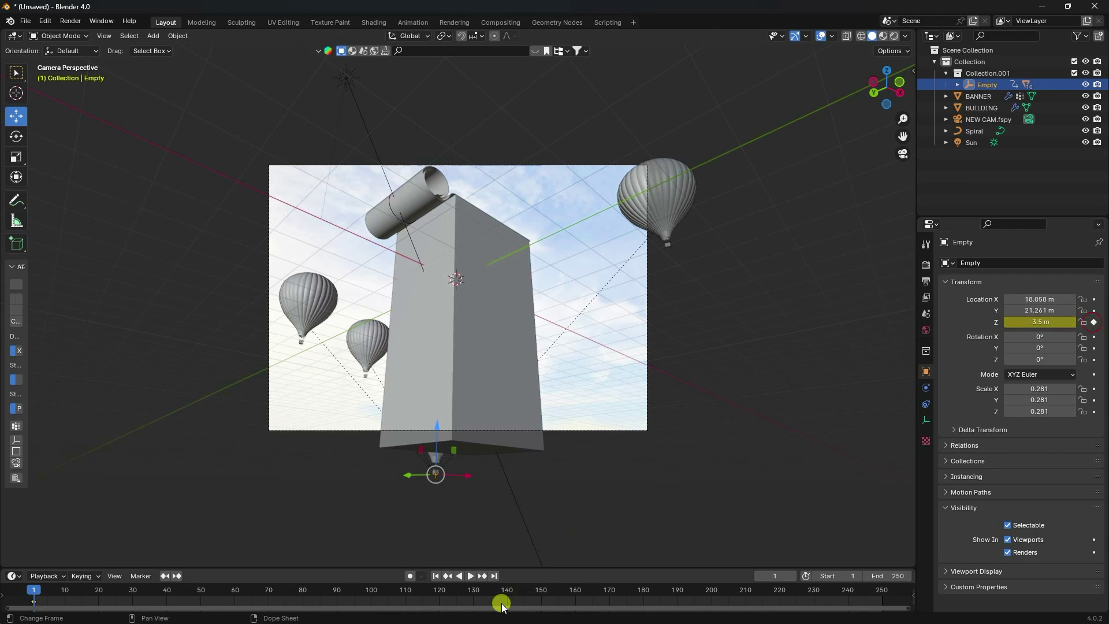
# Go to frame 250, set the Empty's Z location to 5 m and keyframe it
pyautogui.click(495, 576)
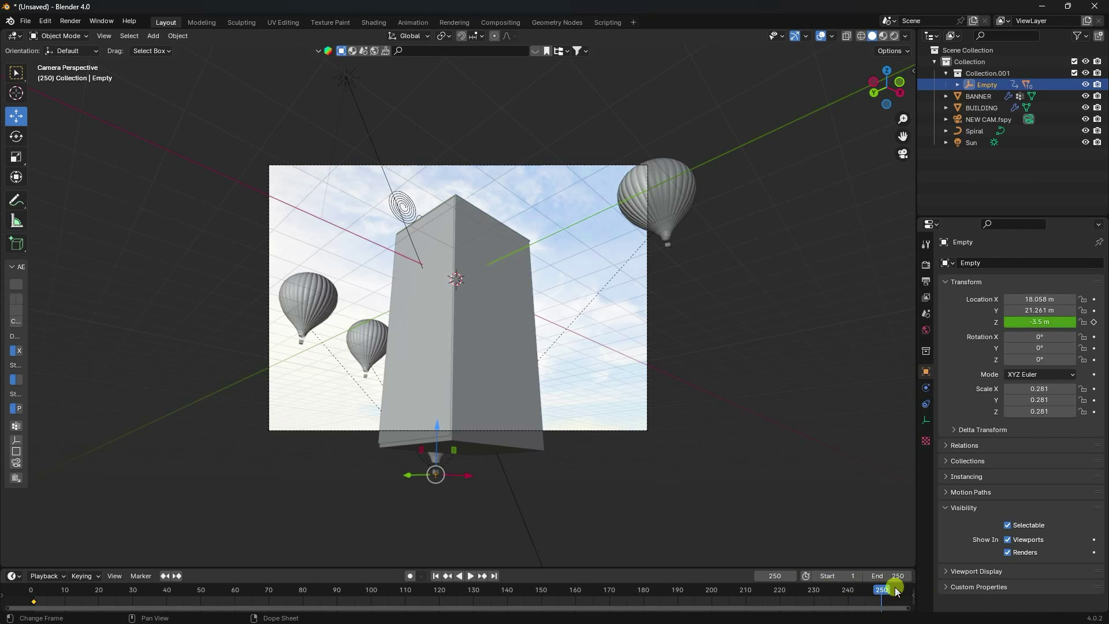
pyautogui.moveTo(1040, 322); pyautogui.dragTo(634, 389)
pyautogui.click(1049, 320)
pyautogui.write('5')
pyautogui.press('Return')
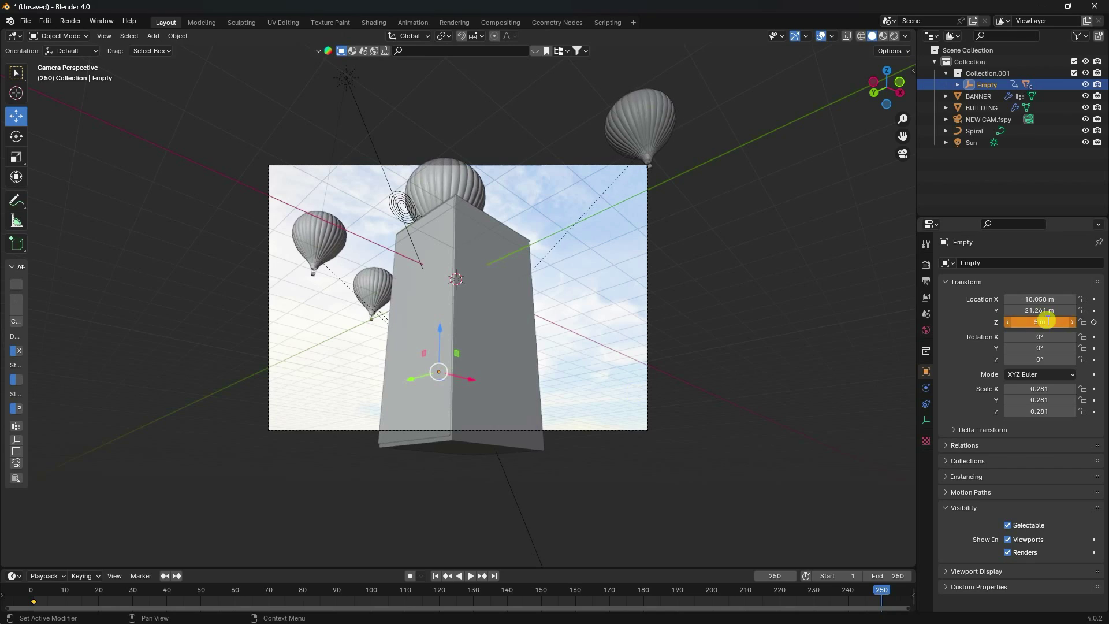
pyautogui.click(1095, 322)
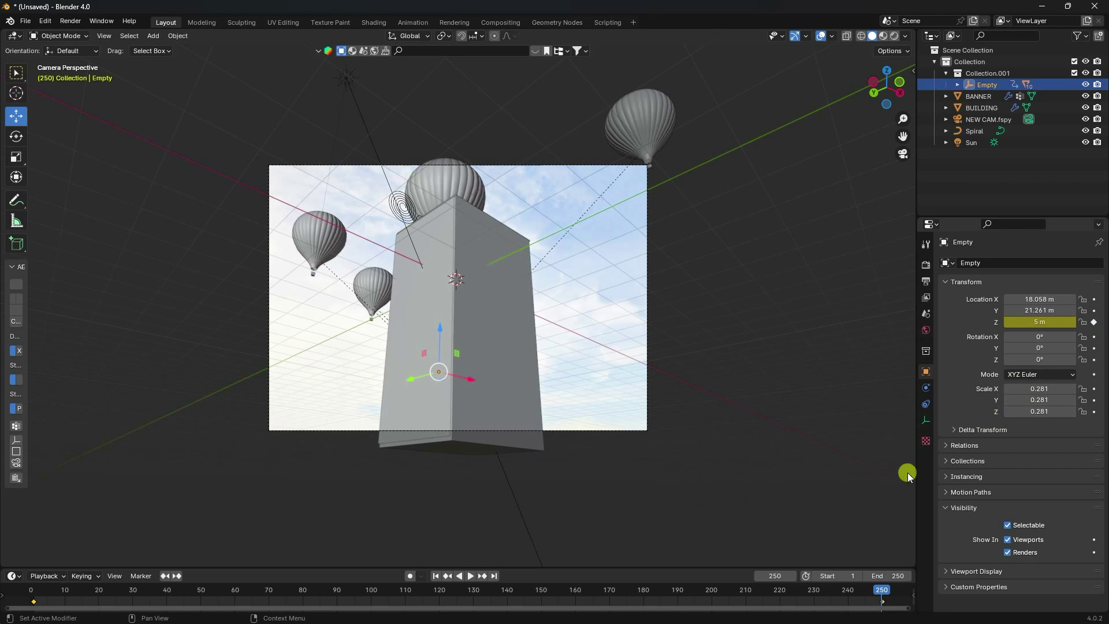
# Try a 21° Z rotation on the Empty, return to frame 1, and keyframe the Z rotation at 0°
pyautogui.moveTo(1045, 362); pyautogui.dragTo(248, 367)
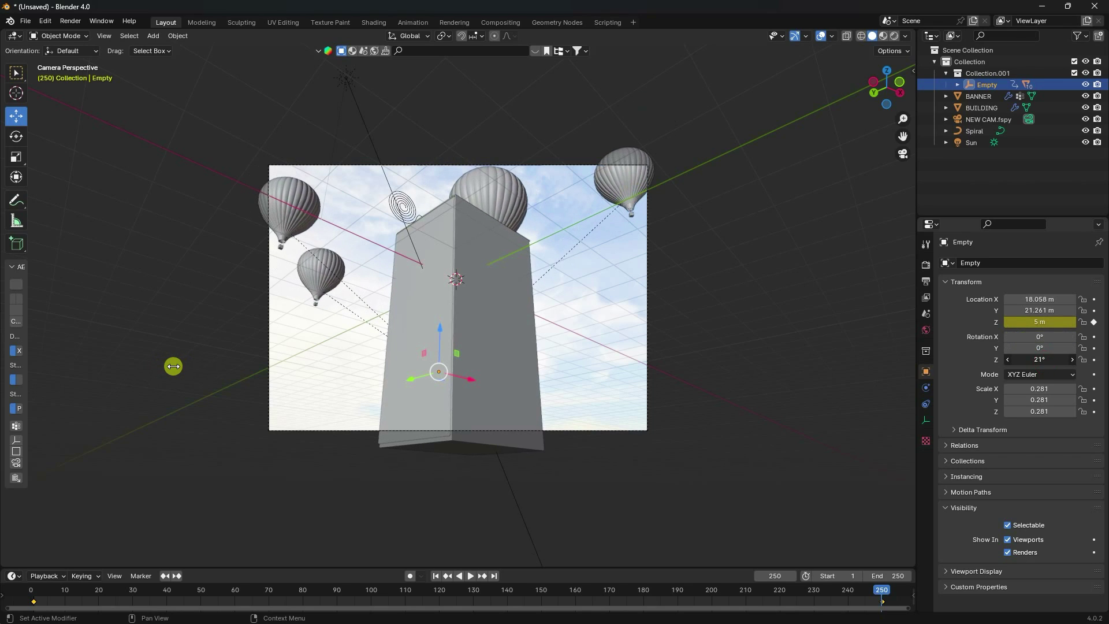
pyautogui.click(435, 576)
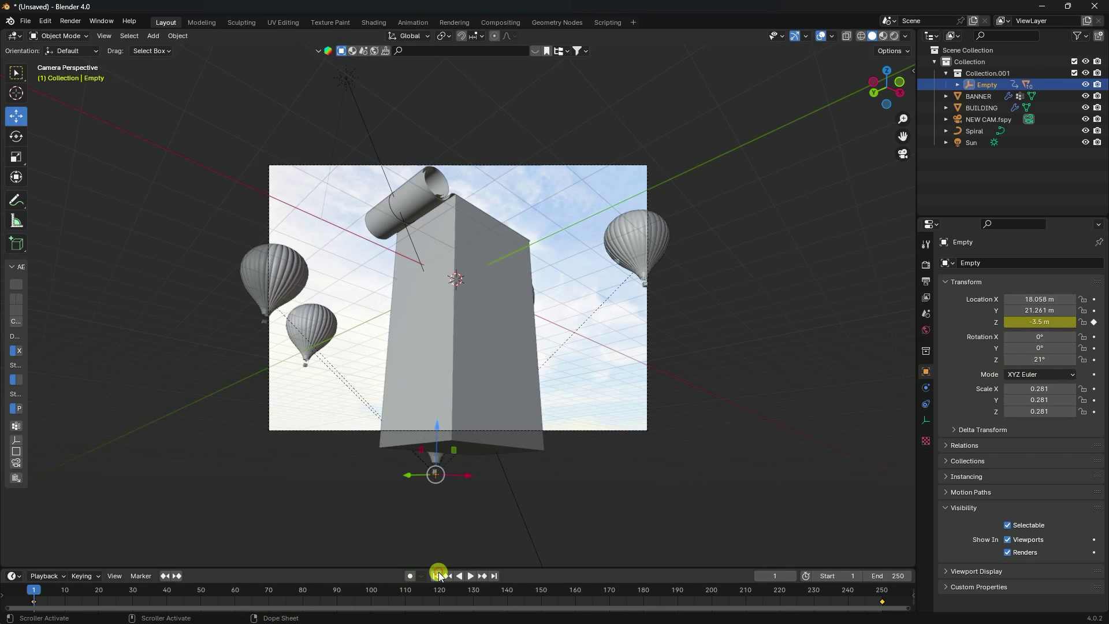
pyautogui.click(1044, 360)
pyautogui.write('0')
pyautogui.press('Return')
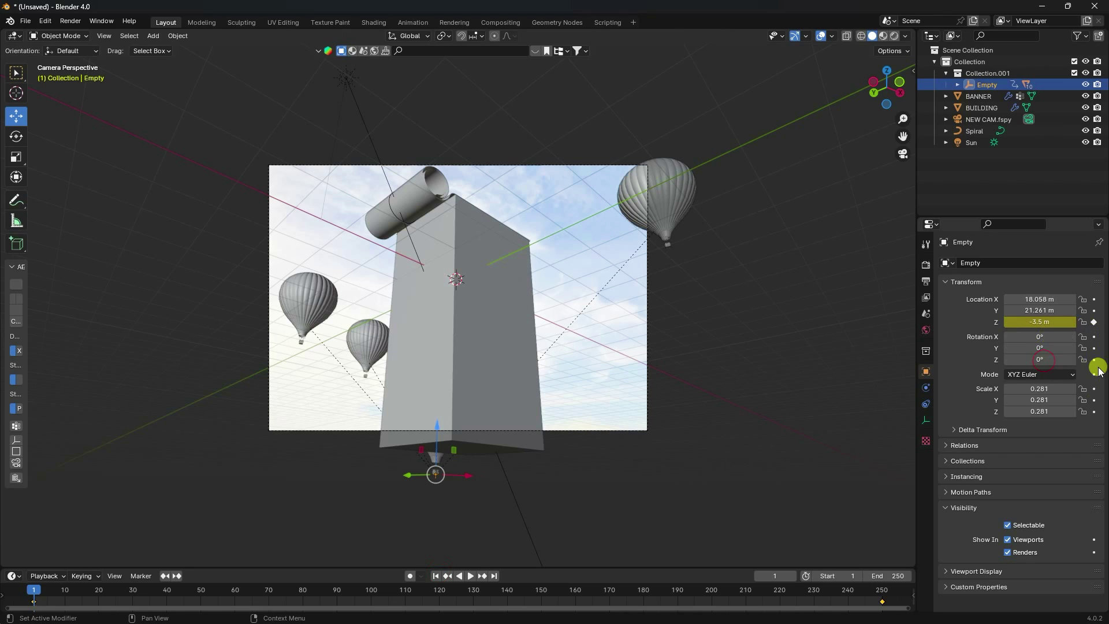
pyautogui.click(1095, 359)
# Keyframe the Empty's Z rotation at 15° on frame 250
pyautogui.click(495, 576)
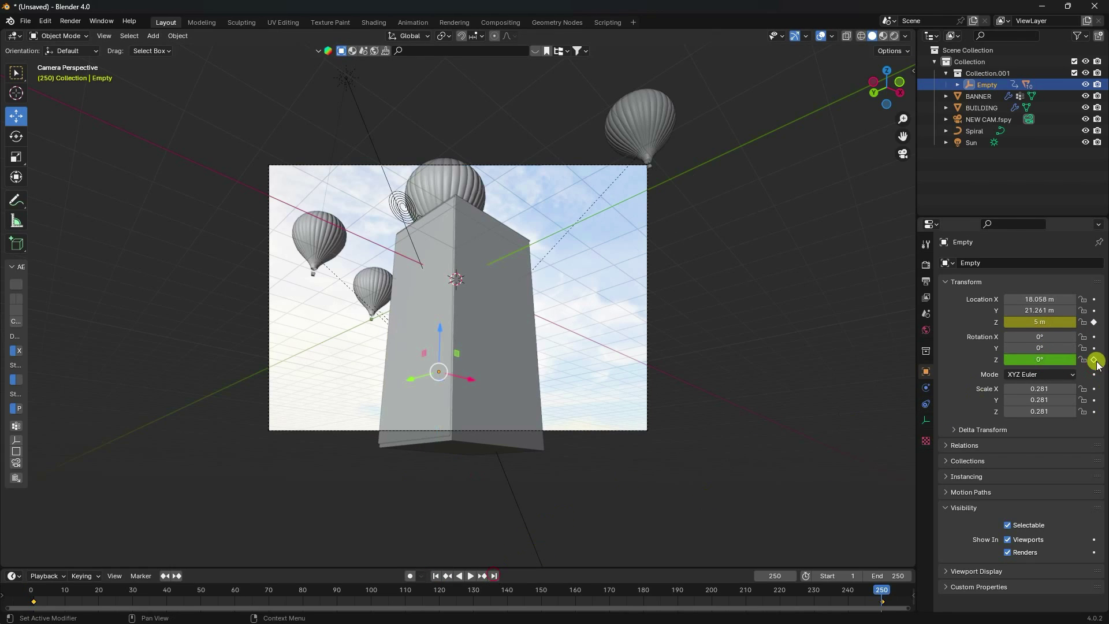
pyautogui.moveTo(1040, 359); pyautogui.dragTo(168, 361)
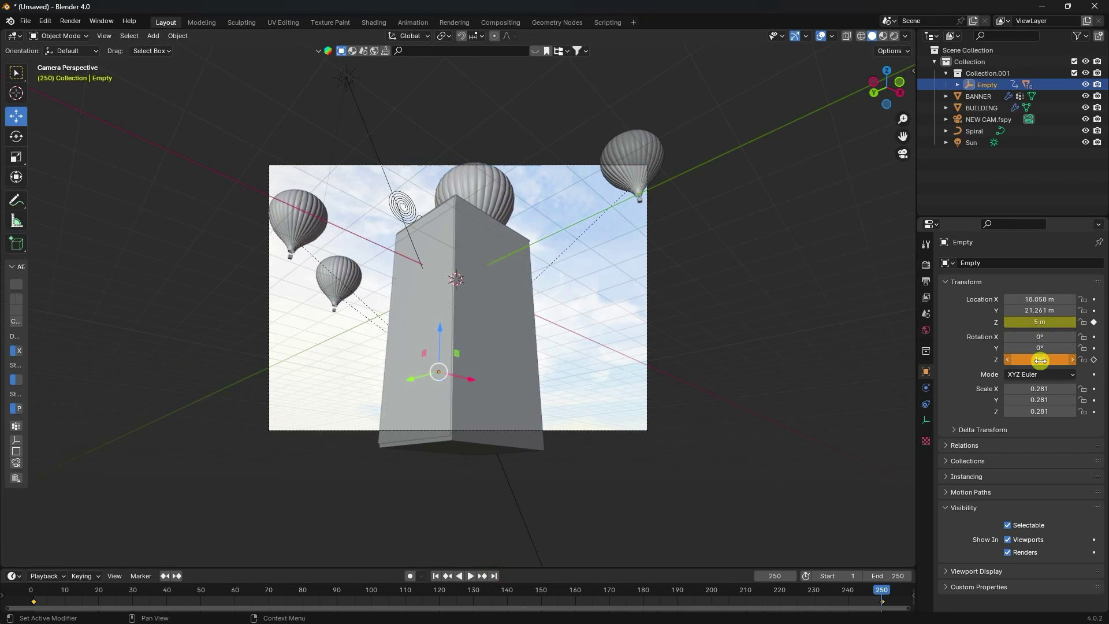
pyautogui.click(1040, 359)
pyautogui.press('Return')
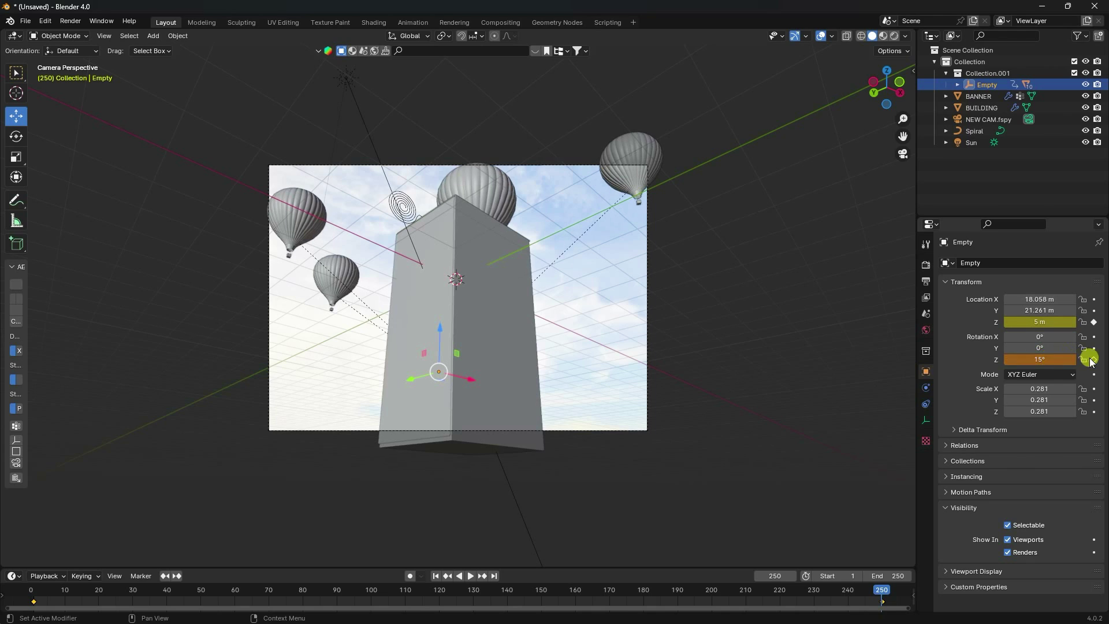
pyautogui.click(1094, 359)
# Play the animation from the first frame to check the balloons' rise and rotation through the camera
pyautogui.click(438, 576)
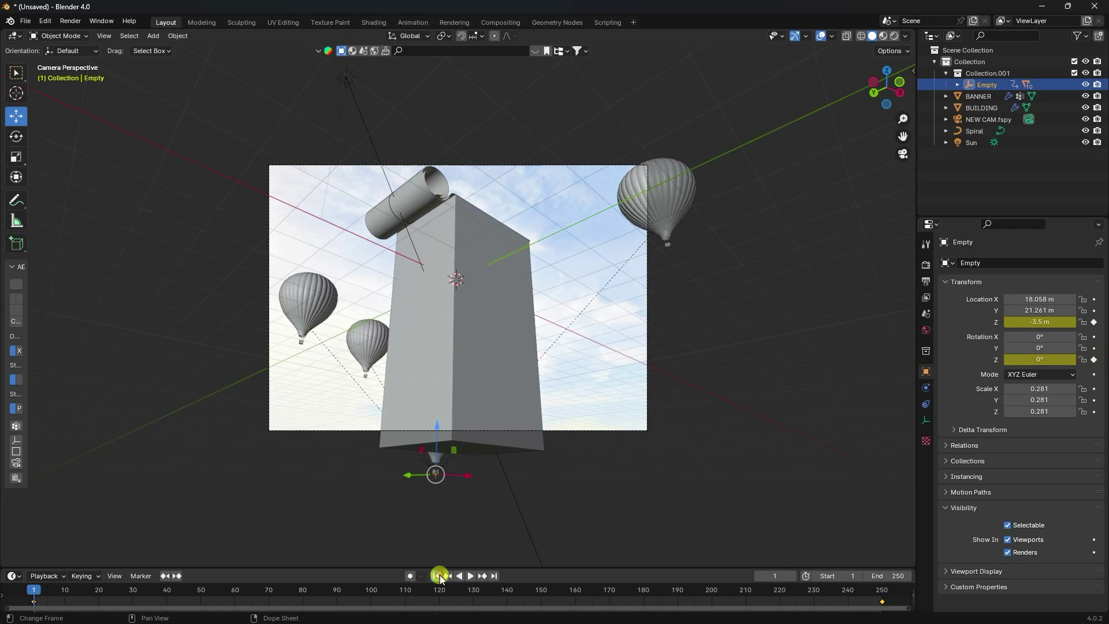
pyautogui.click(469, 576)
pyautogui.scroll(3, 358, 398)
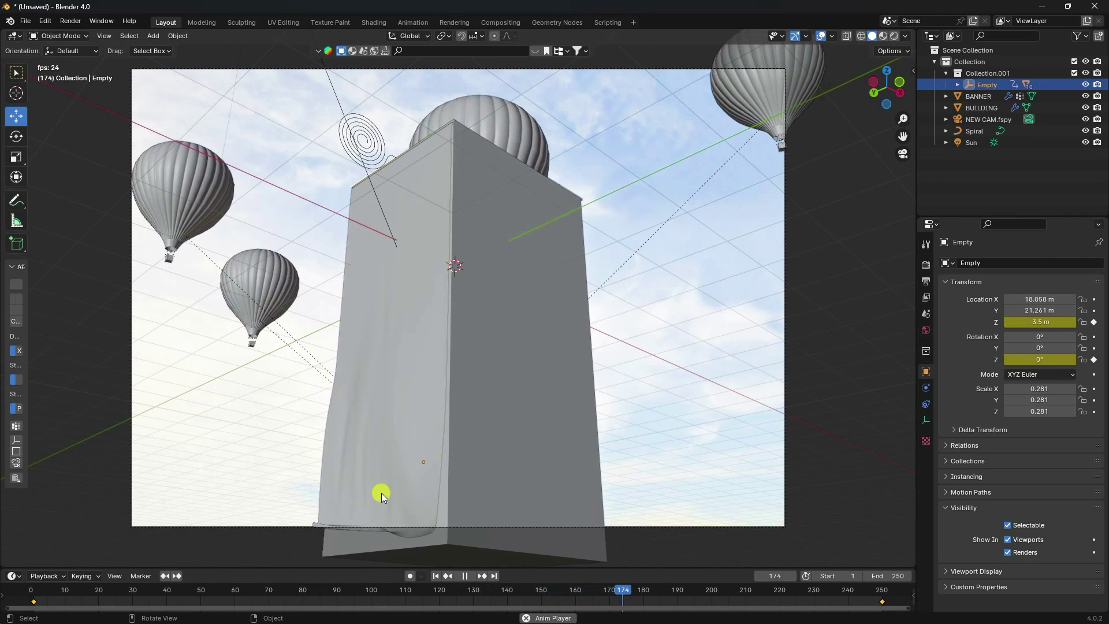
pyautogui.click(465, 576)
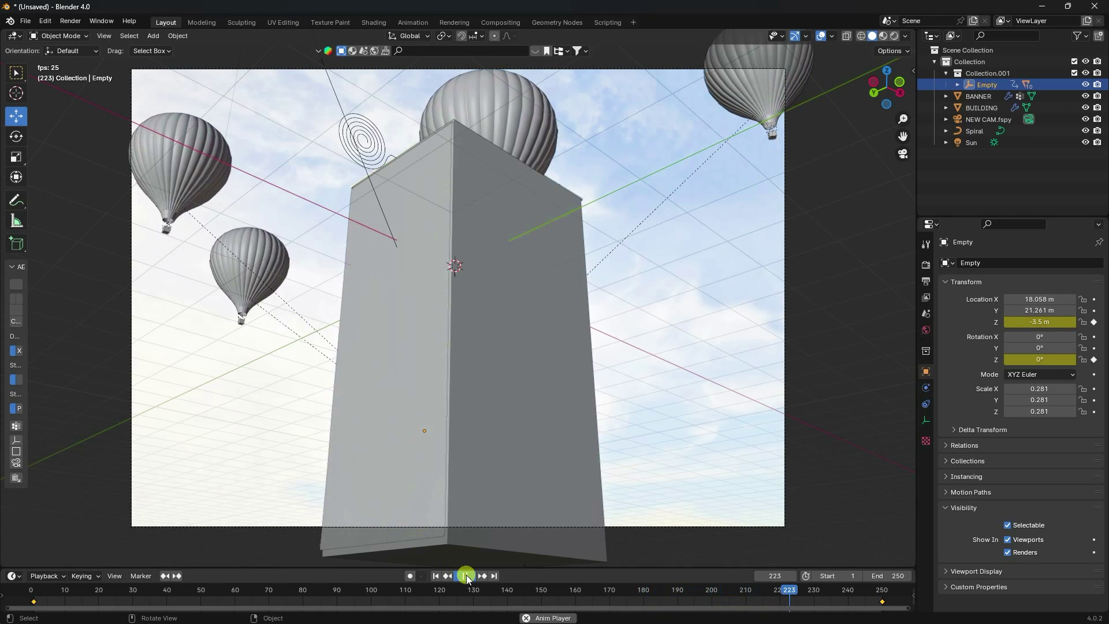
# Preview the scene in rendered shading, return to solid shading and inspect the balloons from around the building
pyautogui.click(895, 37)
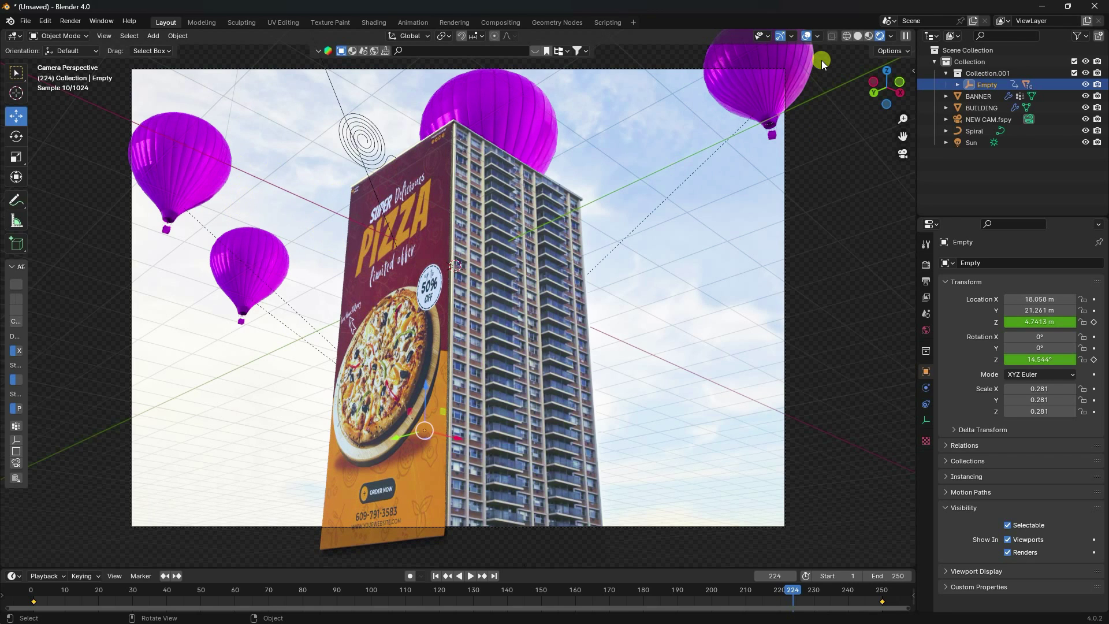
pyautogui.click(861, 36)
pyautogui.moveTo(538, 326); pyautogui.dragTo(557, 359, button='middle')
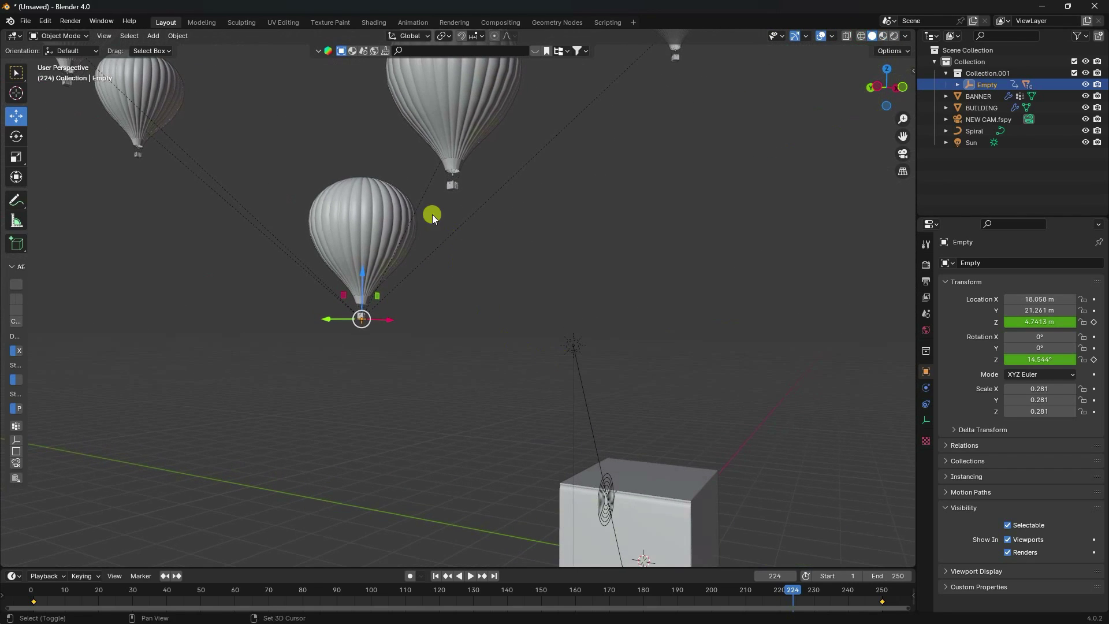
pyautogui.moveTo(431, 216); pyautogui.dragTo(554, 422, button='middle')
# In the Shading workspace, replace the small lower balloon's missing base colour image with Balloon_Base_color1.png from the Balloon Textures folder
pyautogui.click(381, 25)
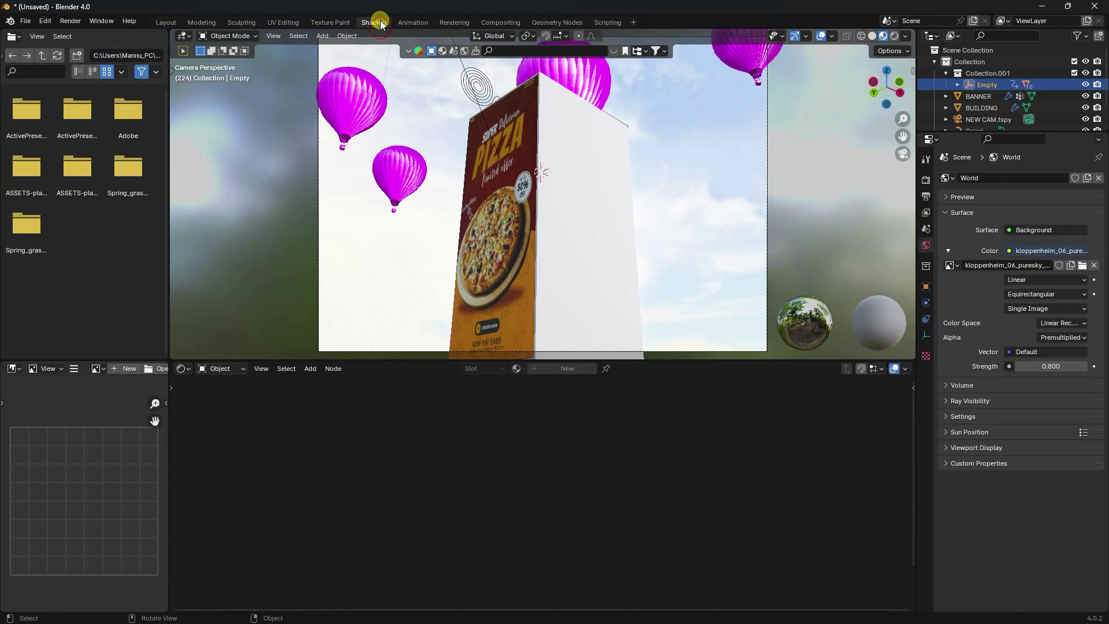
pyautogui.moveTo(561, 560); pyautogui.dragTo(620, 412, button='middle')
pyautogui.scroll(1, 587, 478)
pyautogui.click(542, 490)
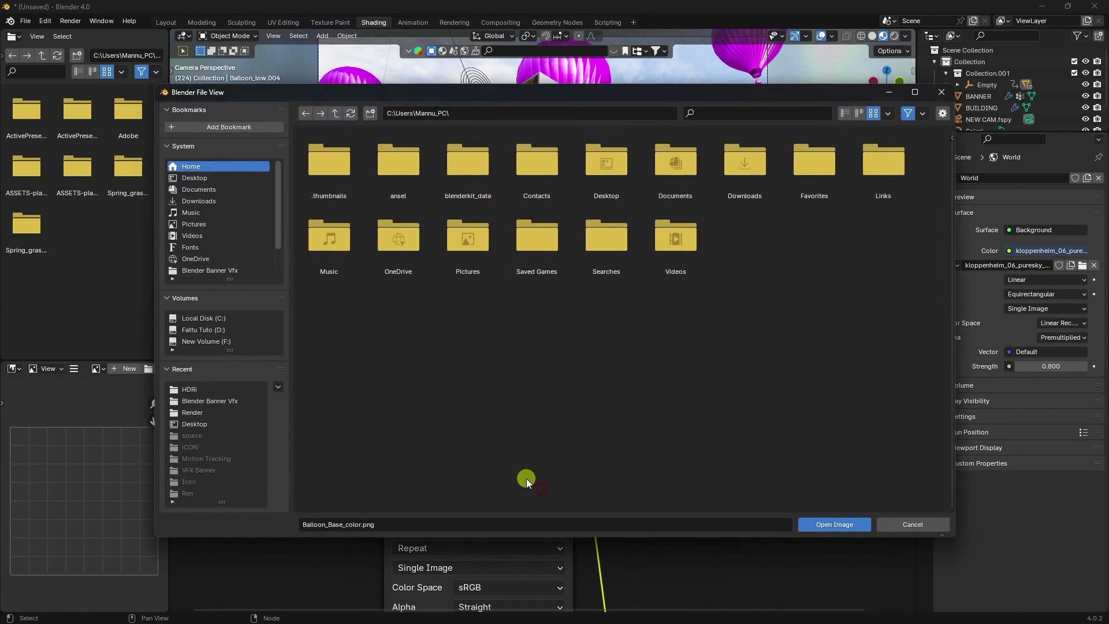
pyautogui.click(195, 179)
pyautogui.doubleClick(332, 168)
pyautogui.click(333, 168)
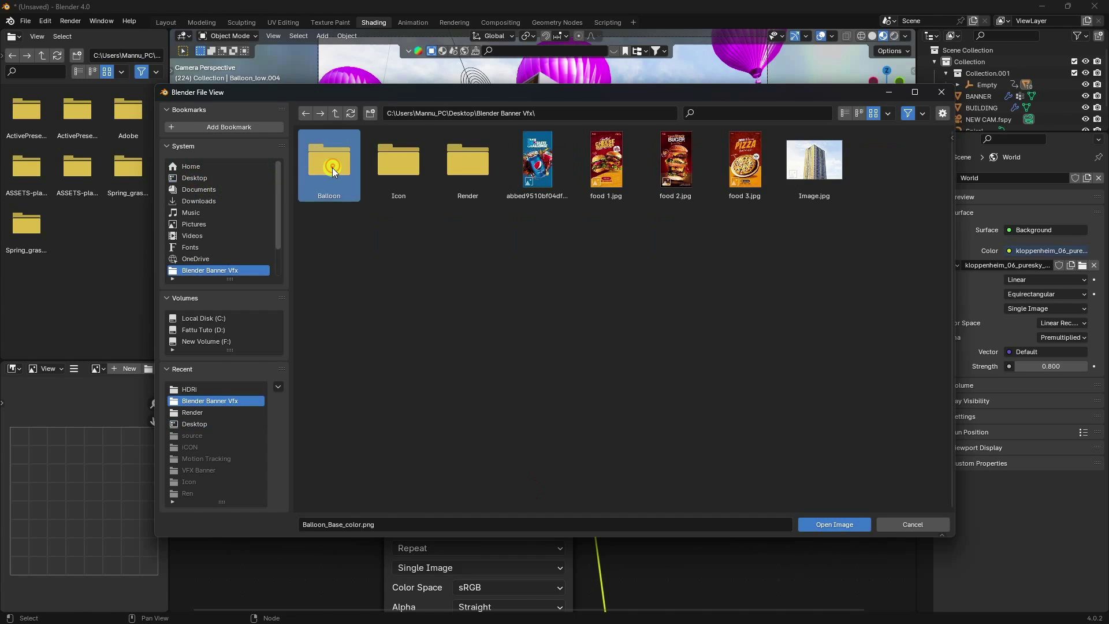
pyautogui.doubleClick(335, 166)
pyautogui.doubleClick(334, 162)
pyautogui.click(334, 162)
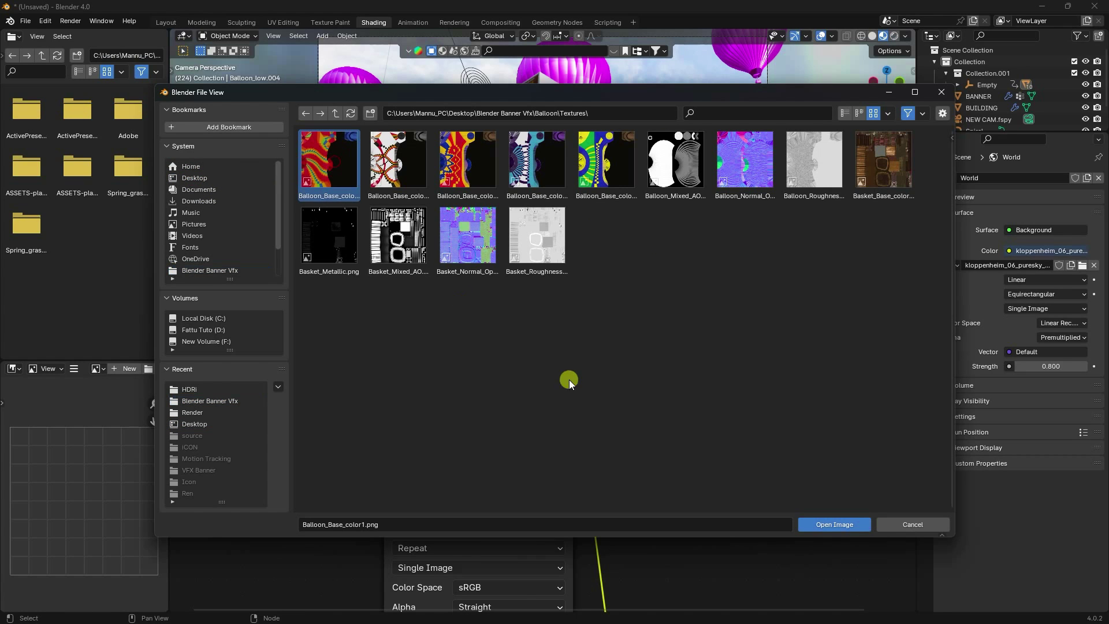
pyautogui.click(818, 527)
# Replace the missing base colour image of the leftmost balloon with the second balloon base colour texture in the Textures folder
pyautogui.scroll(2, 388, 151)
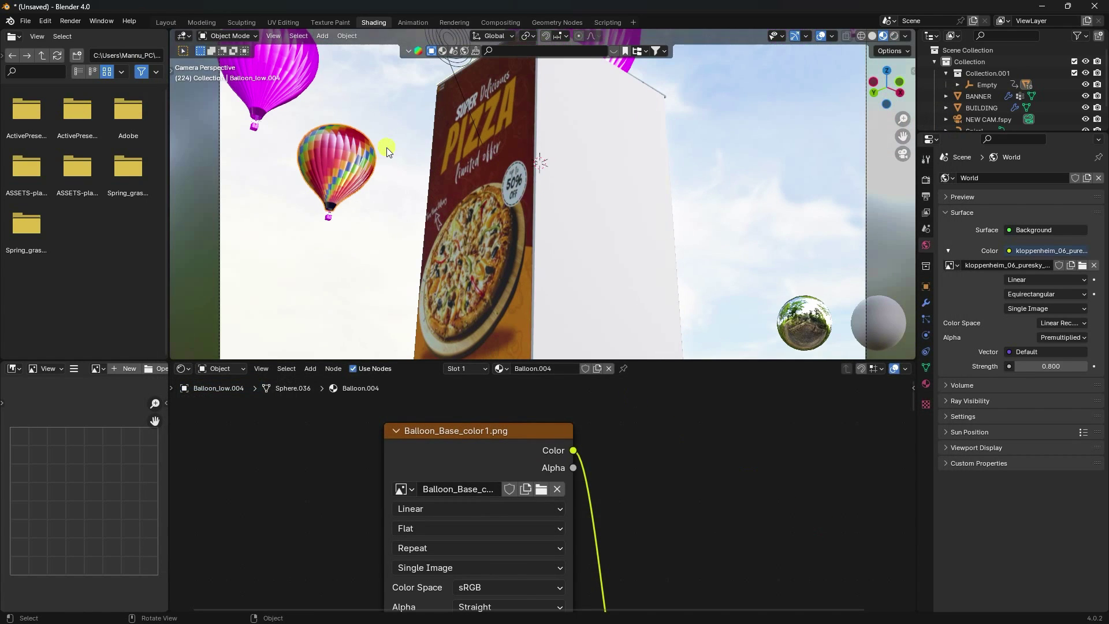
pyautogui.click(279, 97)
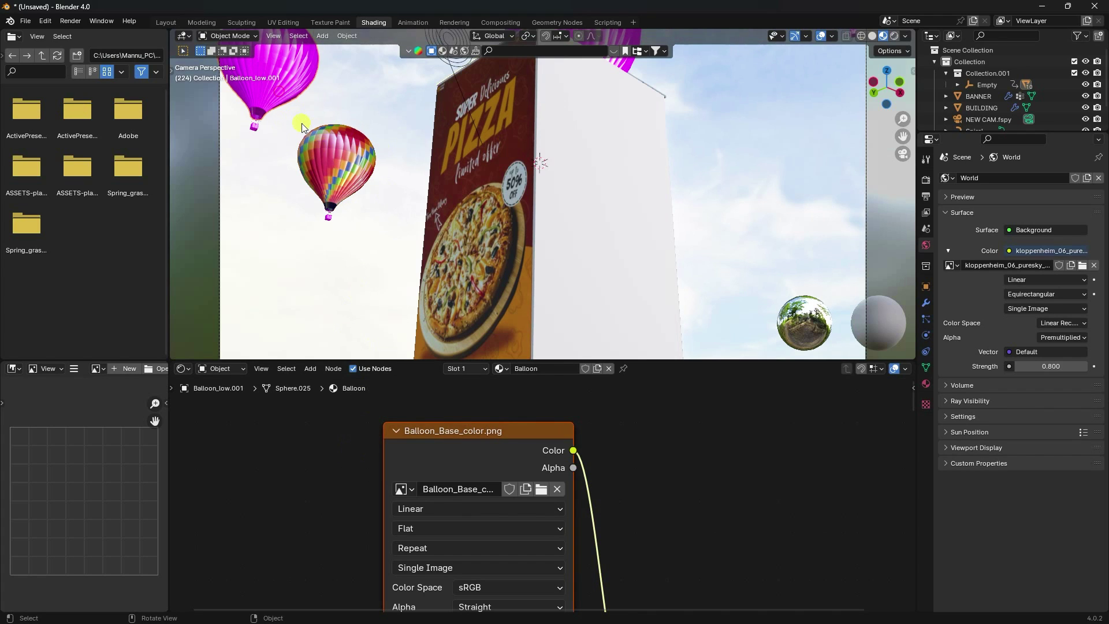
pyautogui.click(543, 491)
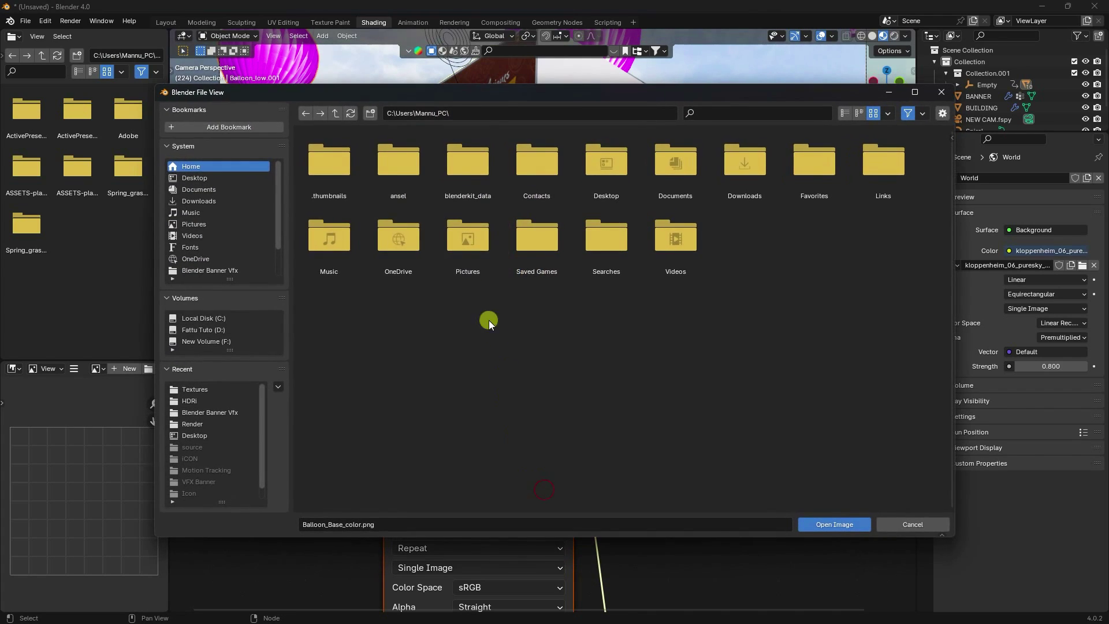
pyautogui.click(209, 389)
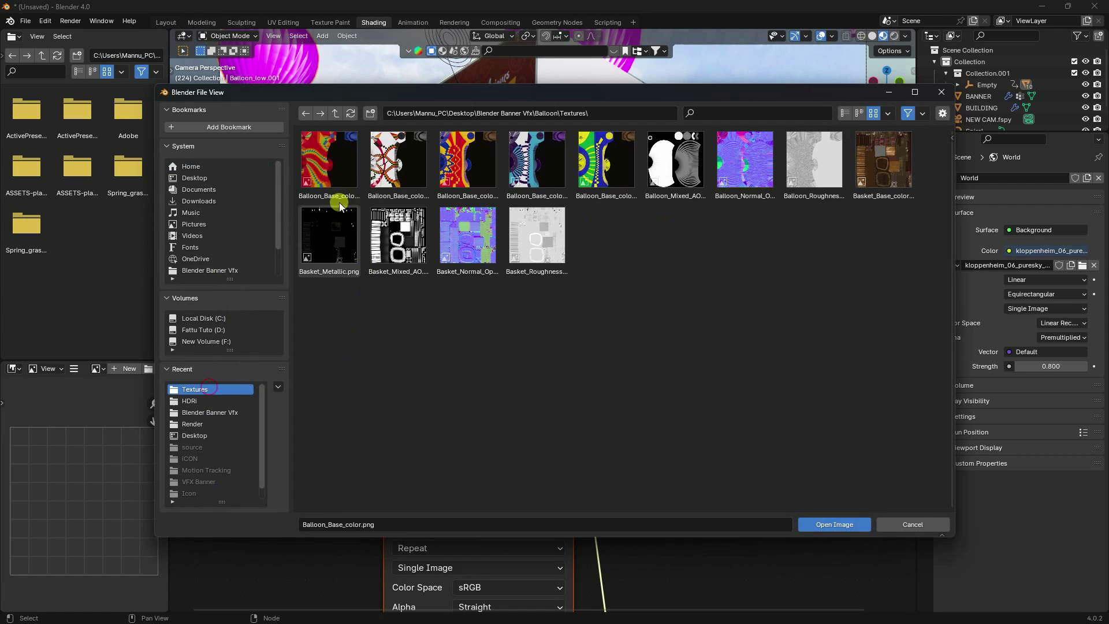
pyautogui.doubleClick(397, 160)
# Load Balloon_Base_color4.png as the base colour image of the balloon behind the building
pyautogui.scroll(-3, 379, 263)
pyautogui.click(575, 92)
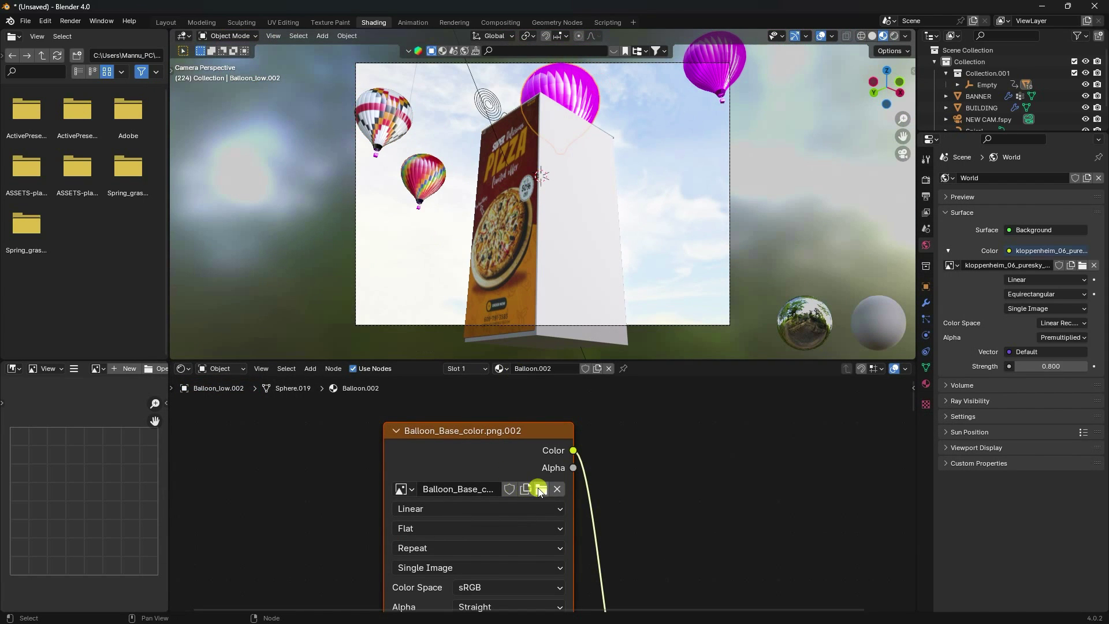
pyautogui.click(541, 490)
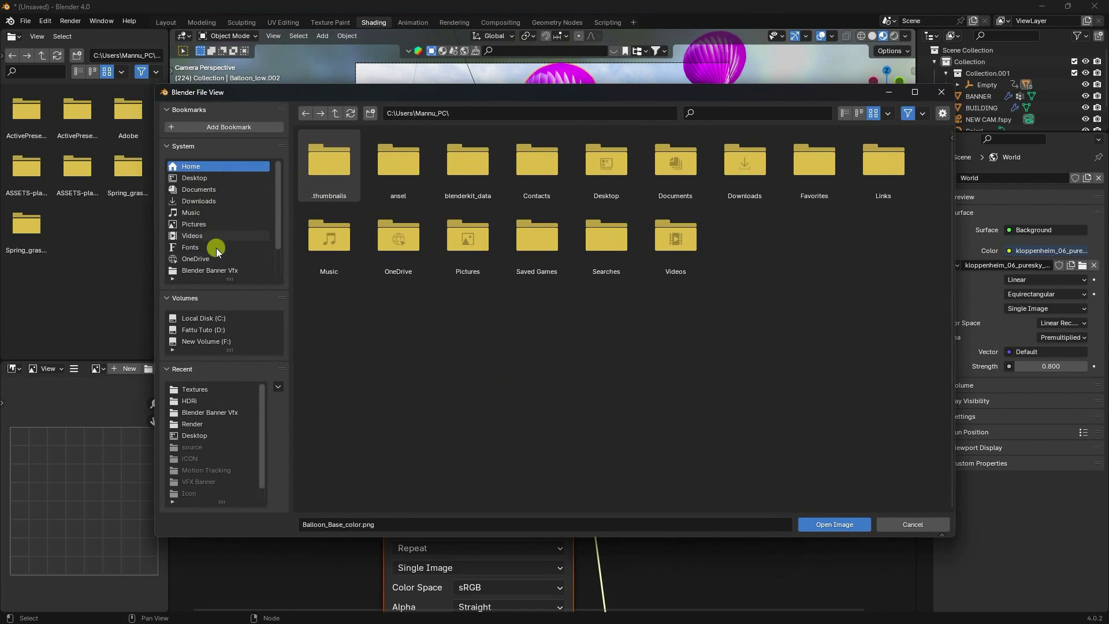
pyautogui.click(198, 402)
pyautogui.click(195, 390)
pyautogui.doubleClick(547, 163)
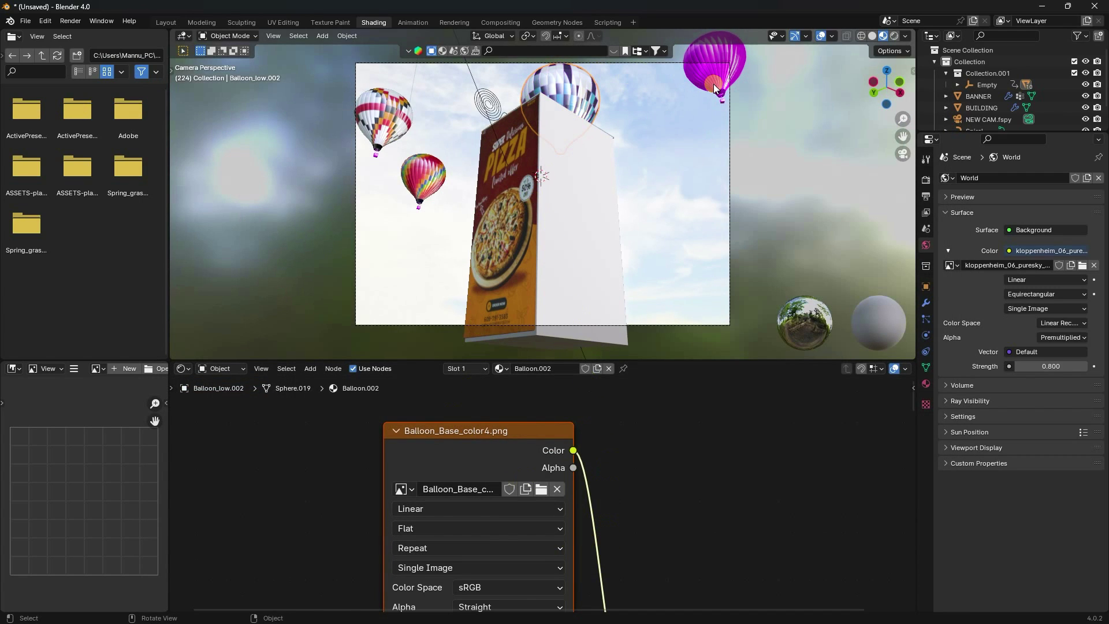
# Load Balloon_Base_color5.png as the base colour image of the balloon to the right of the building
pyautogui.click(528, 490)
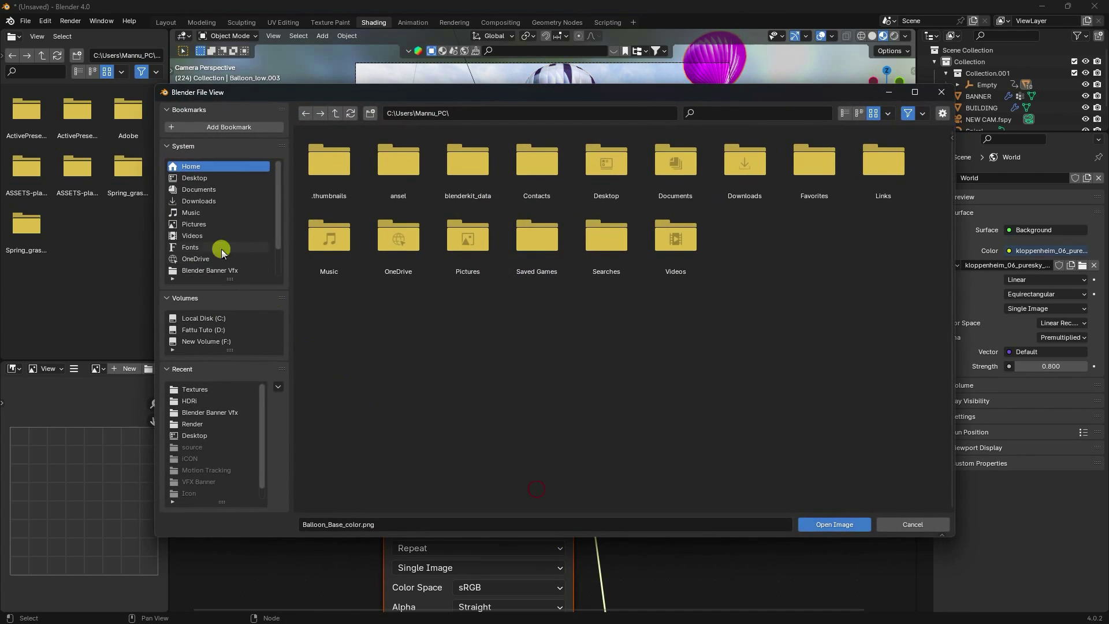
pyautogui.click(195, 390)
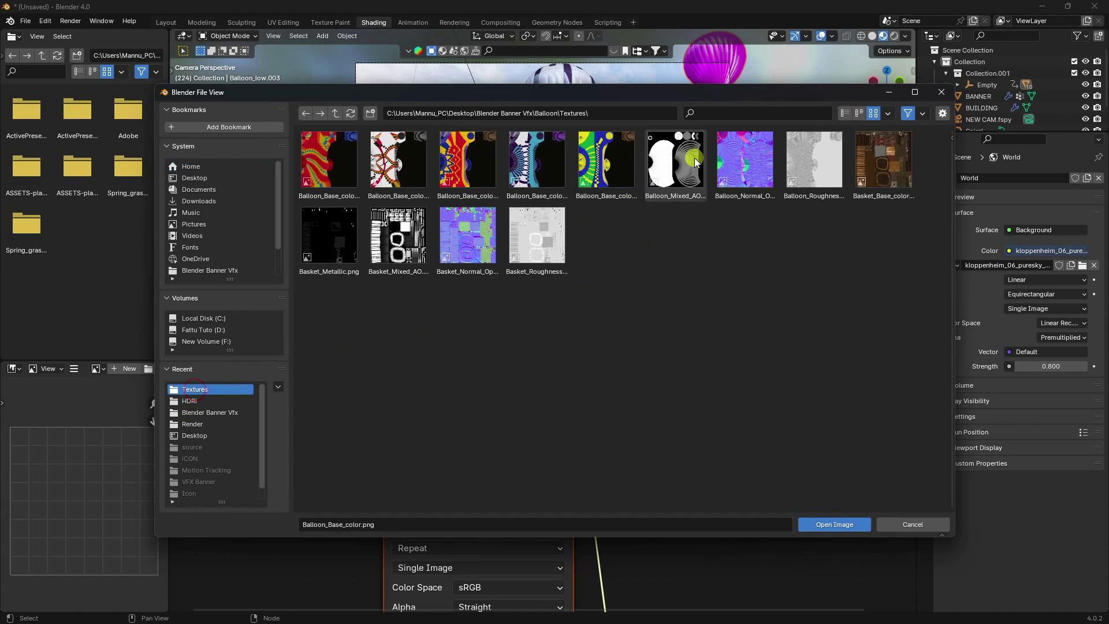
pyautogui.doubleClick(611, 153)
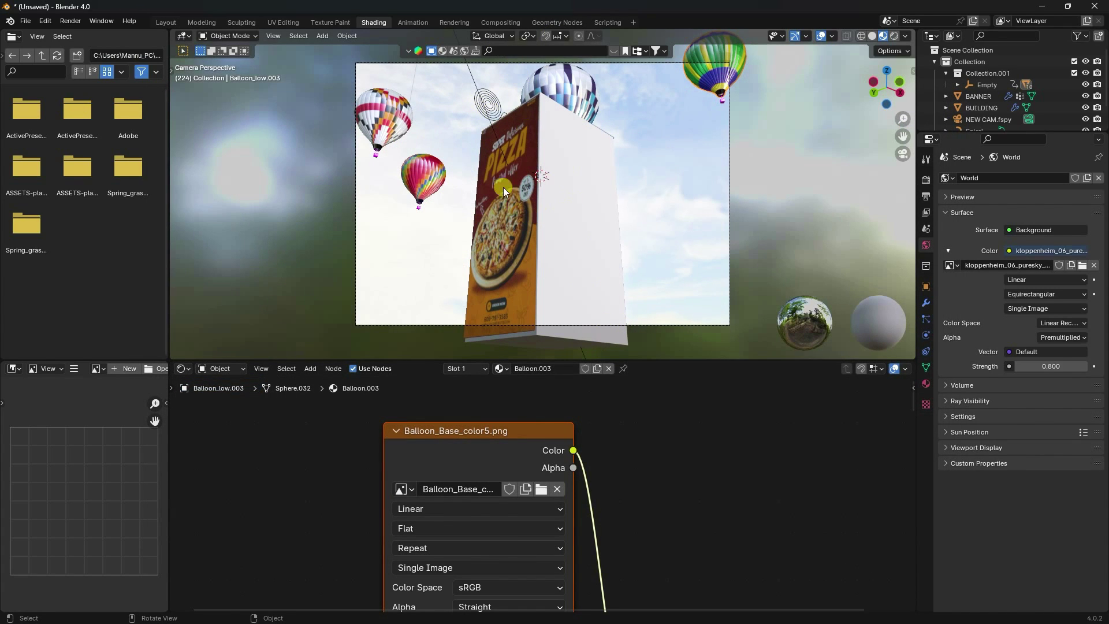
# Set the scene's output frame rate to 30 fps
pyautogui.click(926, 180)
pyautogui.click(926, 196)
pyautogui.click(1022, 283)
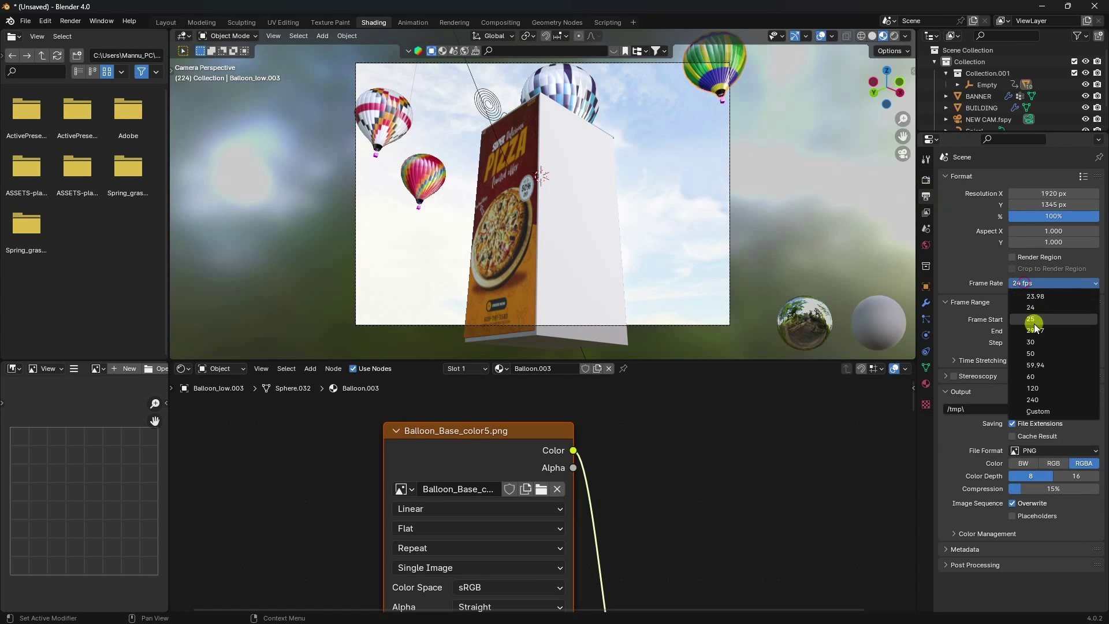
pyautogui.click(1034, 342)
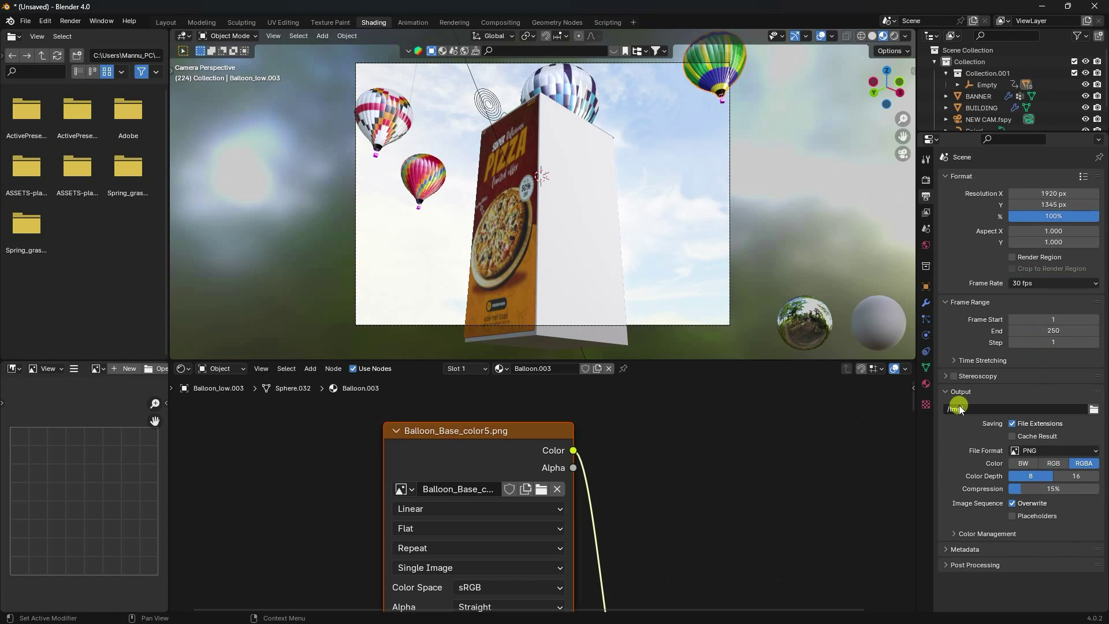
# Create a Render 1 folder on the Desktop and set the render output to it with the file name A
pyautogui.click(1093, 411)
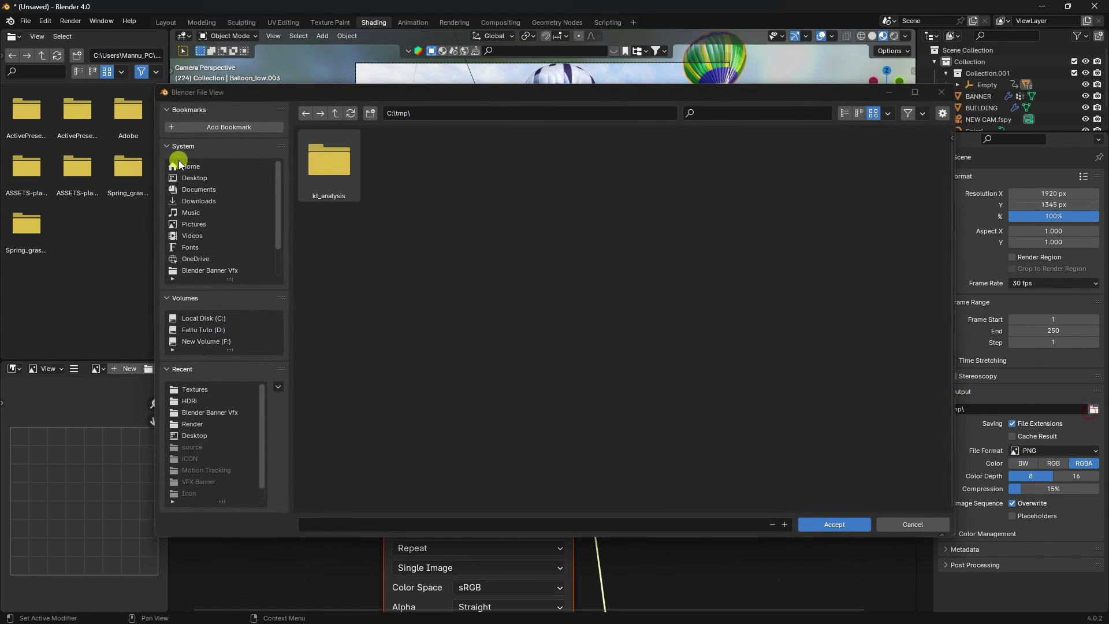
pyautogui.click(203, 178)
pyautogui.rightClick(606, 438)
pyautogui.click(588, 454)
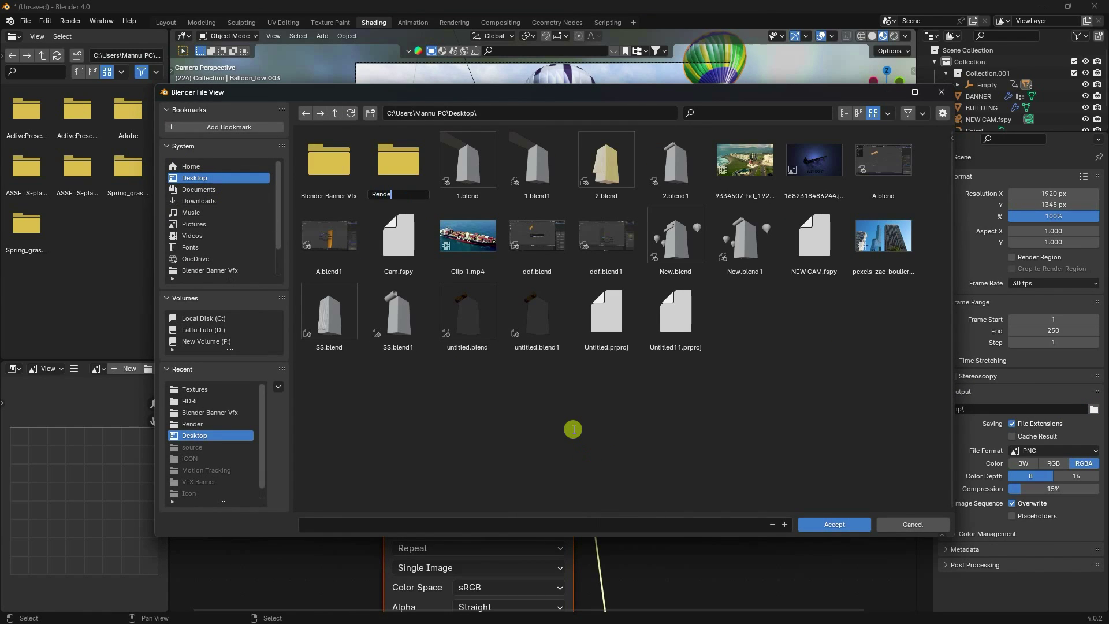
pyautogui.write('Render 1')
pyautogui.press('Return')
pyautogui.press('Return')
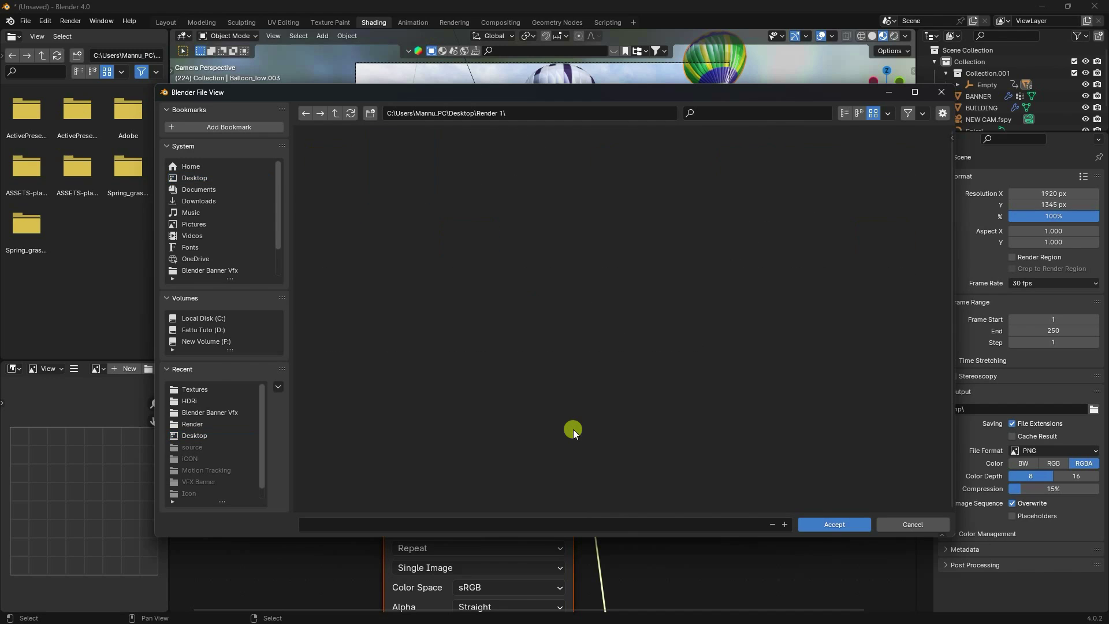
pyautogui.click(532, 524)
pyautogui.write('A')
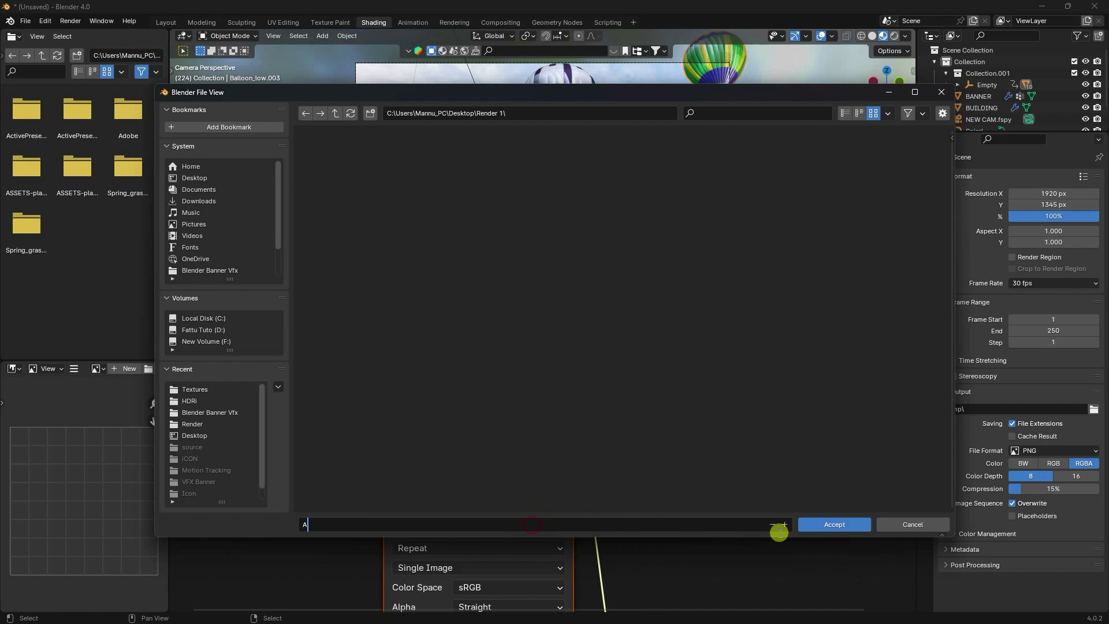
pyautogui.click(836, 523)
# Switch to the Layout workspace and view the scene through the camera
pyautogui.click(166, 23)
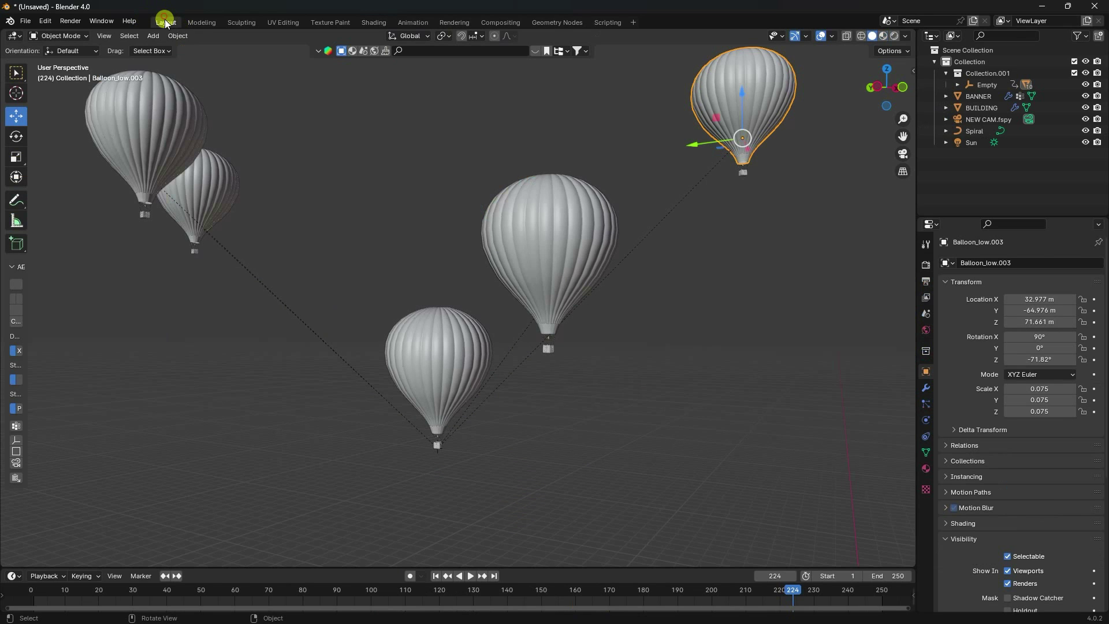
pyautogui.press('KP_0')
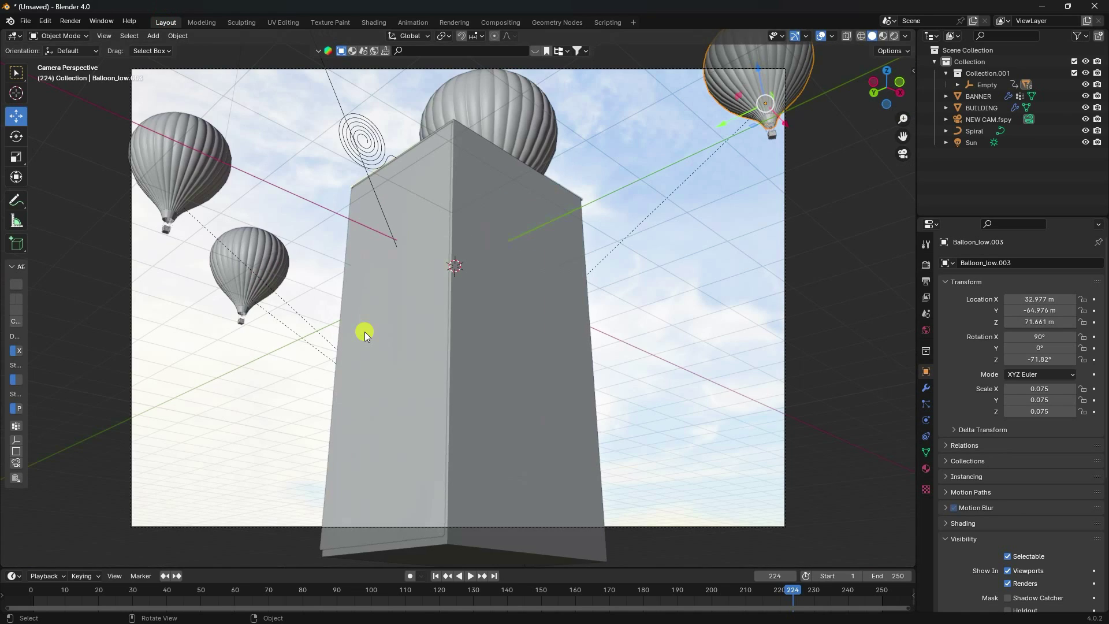
pyautogui.click(71, 21)
pyautogui.click(91, 35)
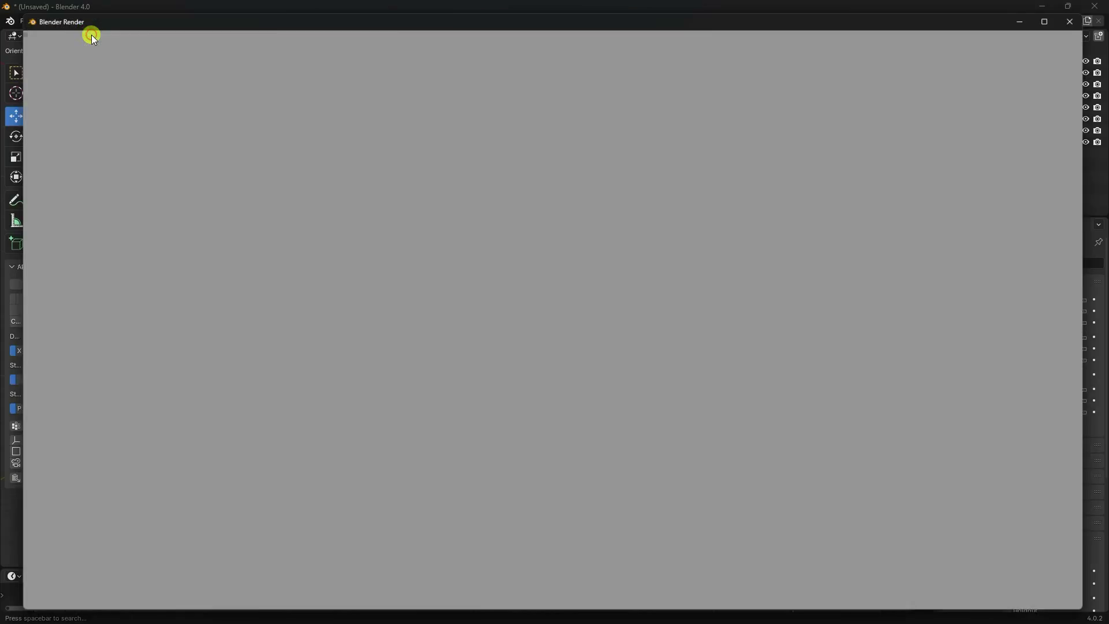
pyautogui.press('Escape')
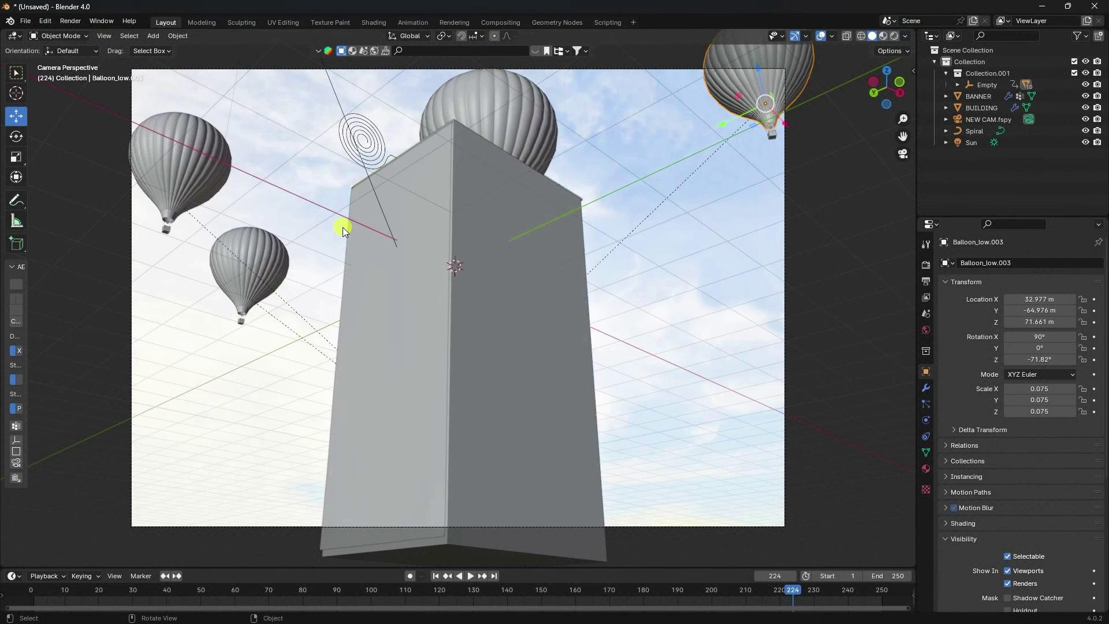
# Set the Cycles render max samples to 128
pyautogui.click(926, 264)
pyautogui.click(926, 281)
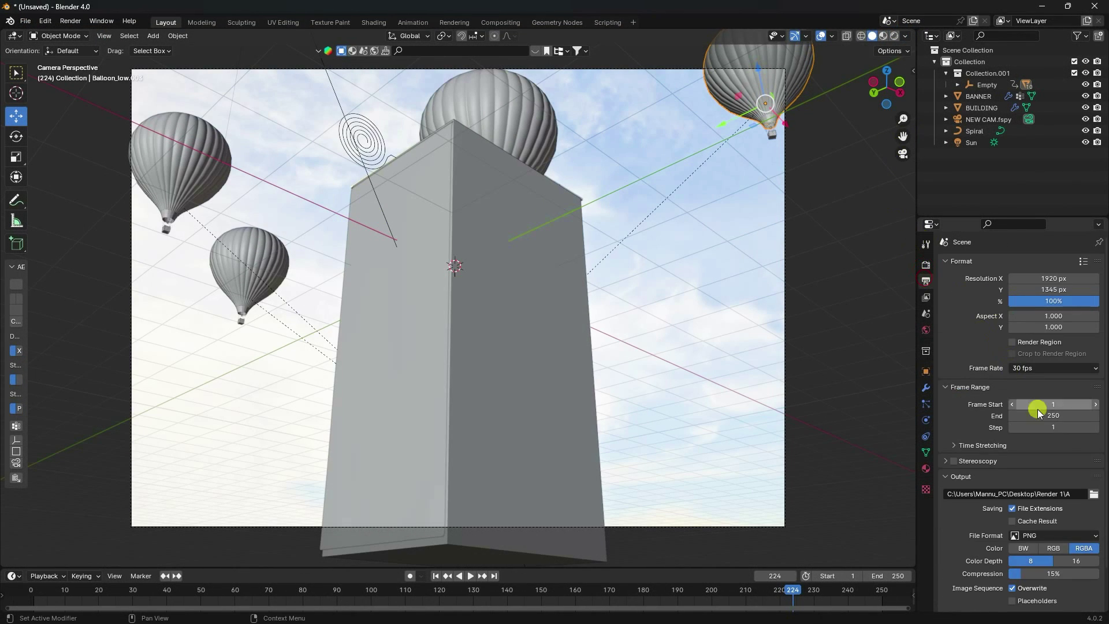
pyautogui.click(926, 264)
pyautogui.click(1048, 434)
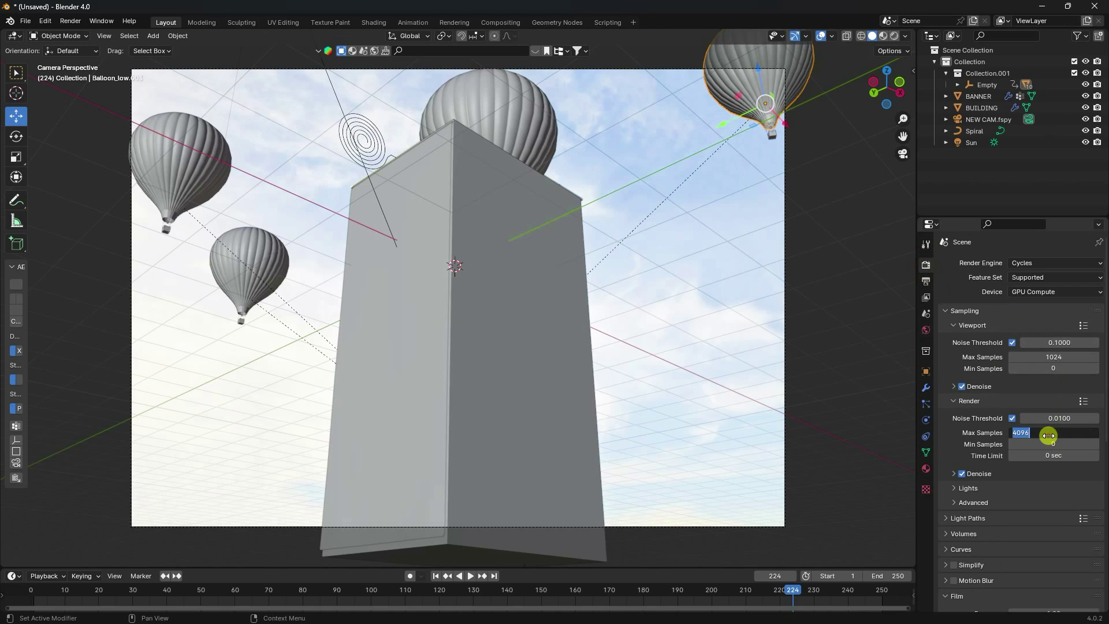
pyautogui.write('128')
pyautogui.press('Return')
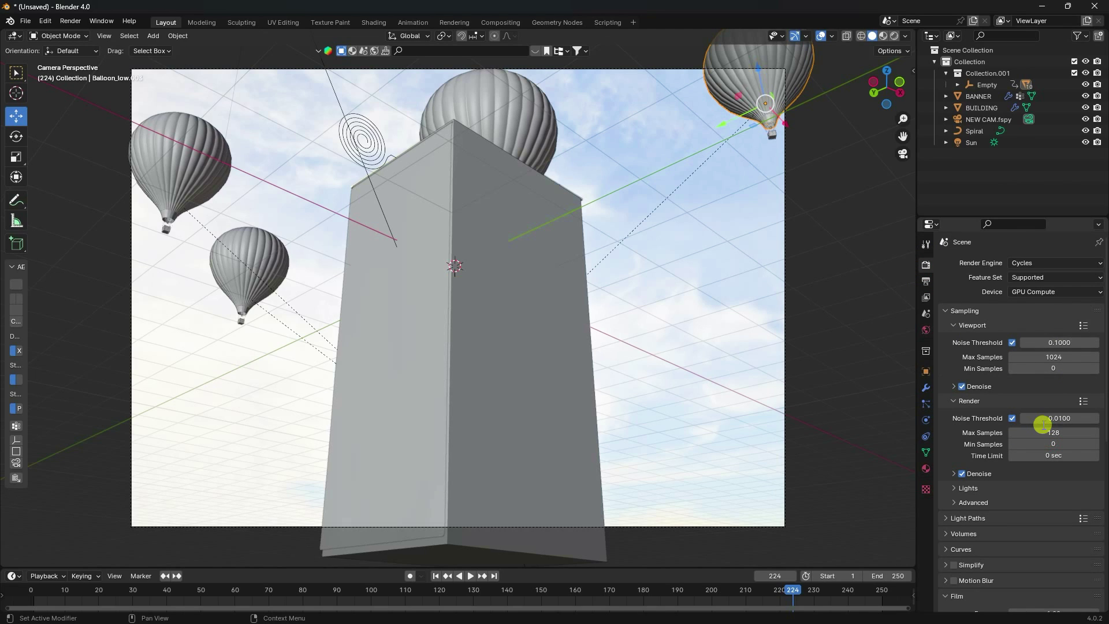
# Render a still image of the current frame, inspect the banner up close, and close the render window
pyautogui.click(68, 21)
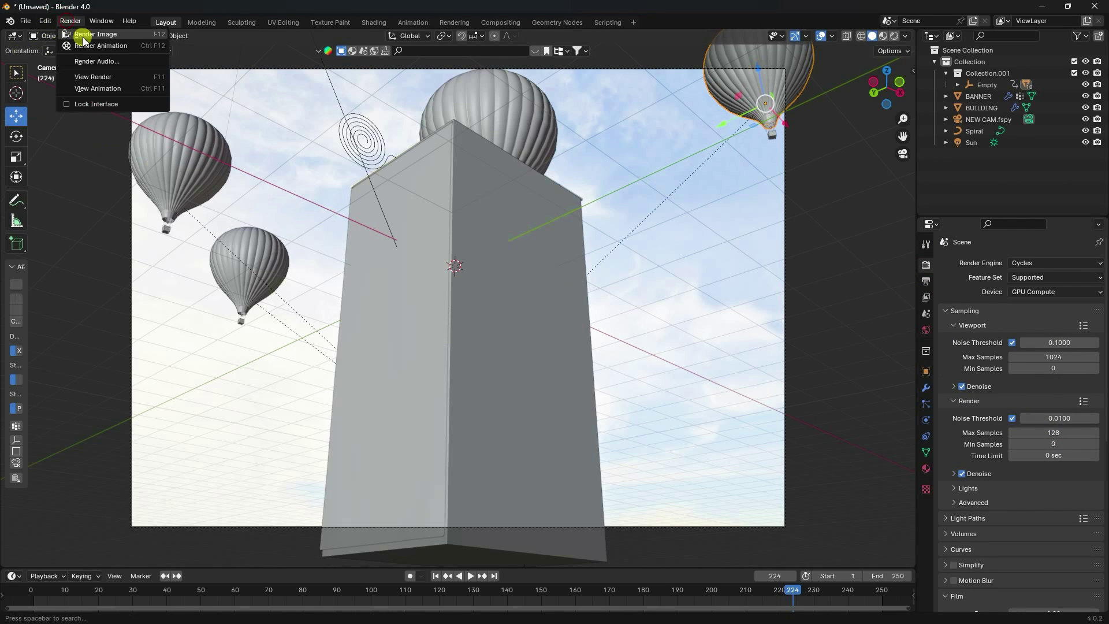
pyautogui.click(86, 35)
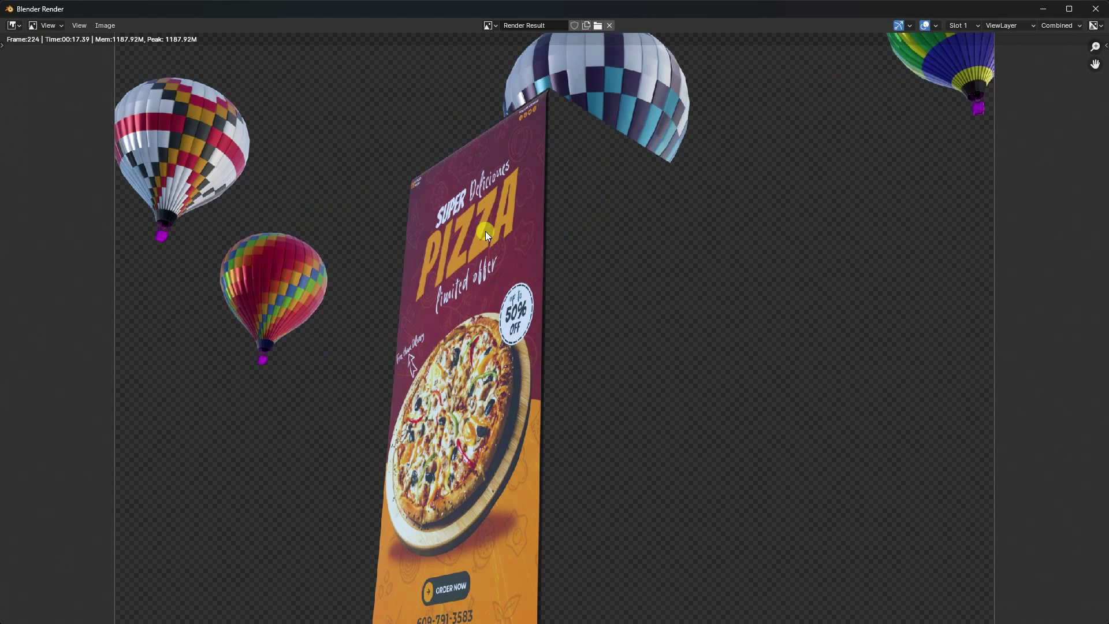
pyautogui.scroll(2, 486, 231)
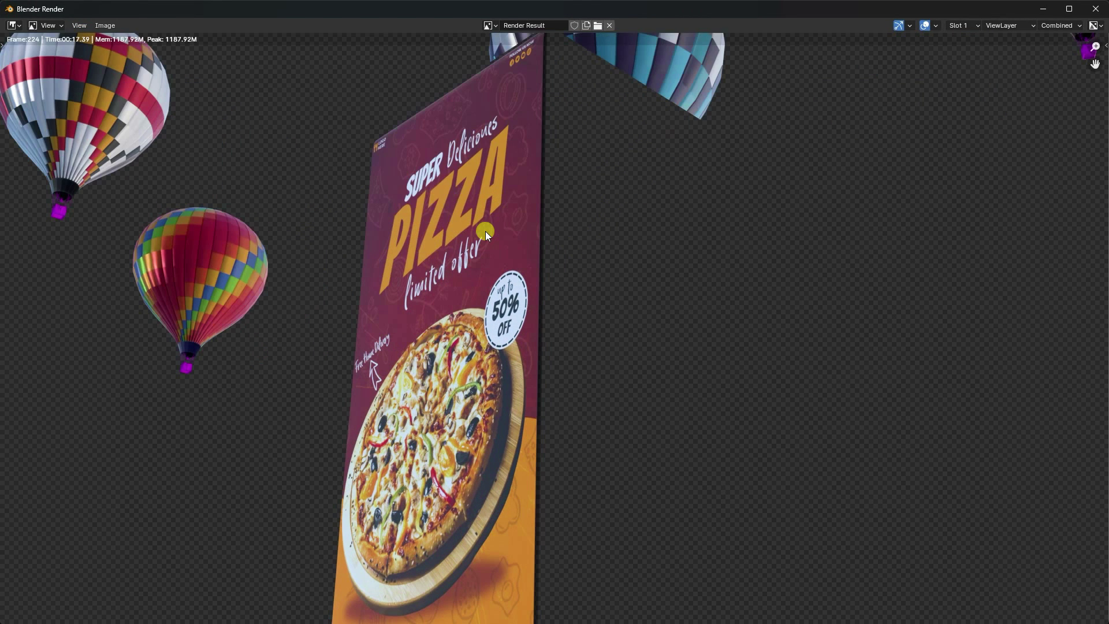
pyautogui.click(1101, 9)
# Enable nodes in the Compositing workspace and move the Composite node well away from Render Layers to make room
pyautogui.click(508, 23)
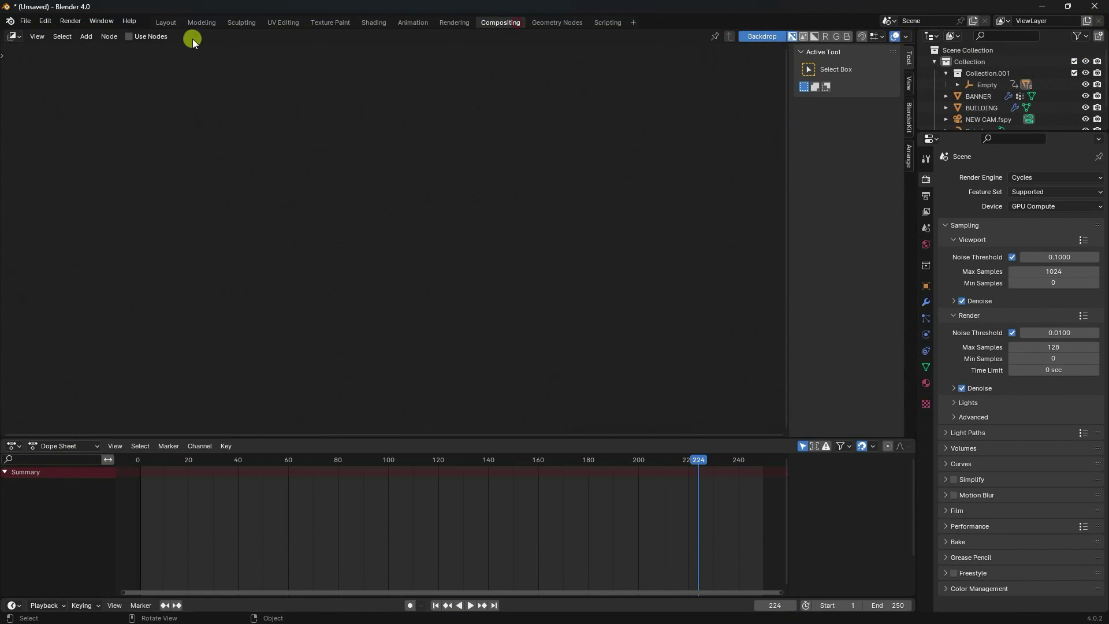
pyautogui.click(129, 36)
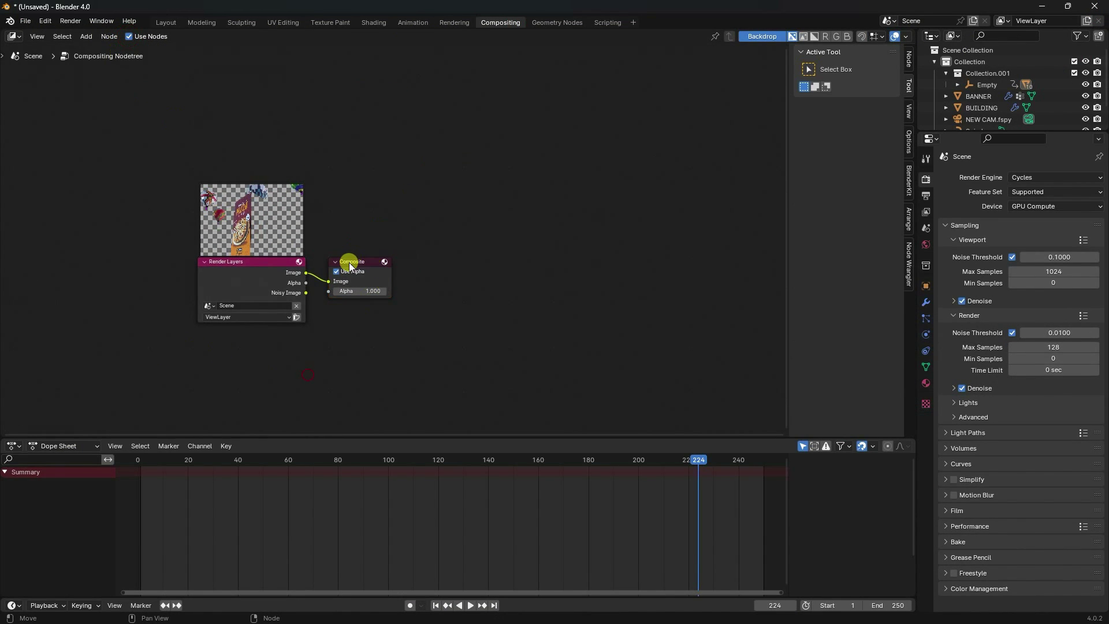
pyautogui.moveTo(349, 262); pyautogui.dragTo(669, 256)
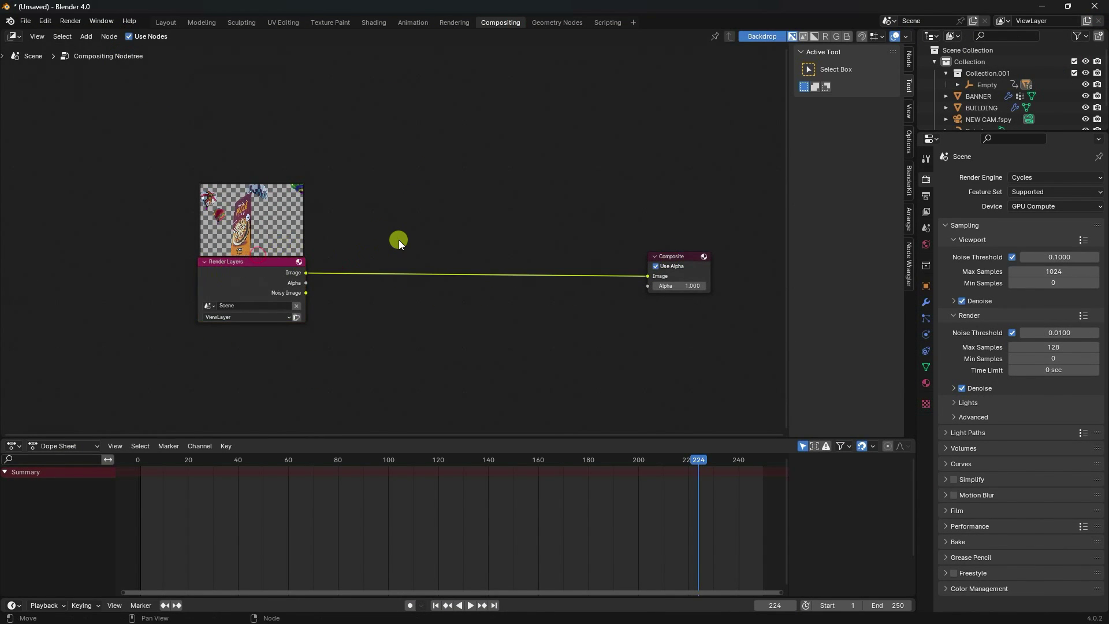
# Add a Viewer node below the Composite node
pyautogui.press('shift')
pyautogui.hotkey('shift', 'a')
pyautogui.click(399, 240)
pyautogui.click(449, 261)
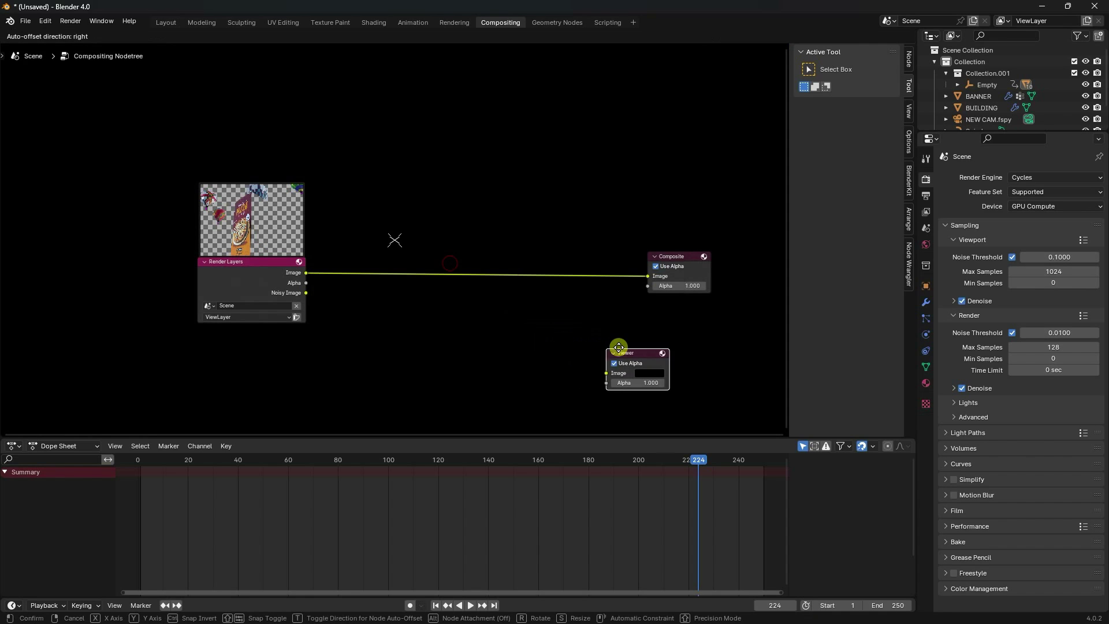
pyautogui.click(641, 336)
# Insert an Alpha Over node on the link between Render Layers and Composite
pyautogui.hotkey('shift', 'a')
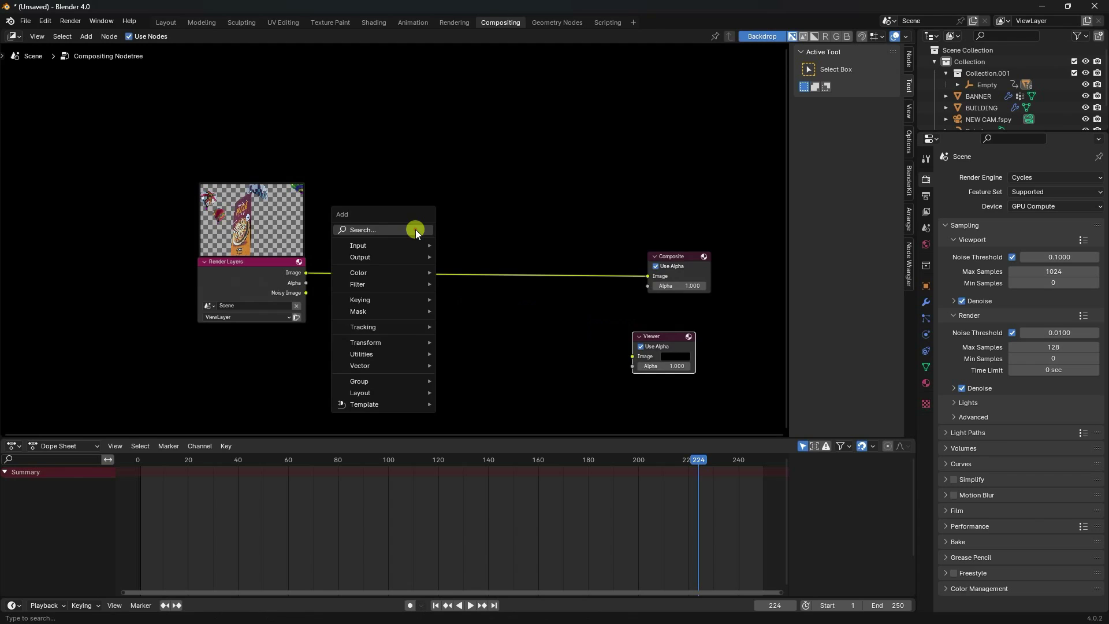
pyautogui.click(415, 229)
pyautogui.click(483, 263)
pyautogui.click(459, 248)
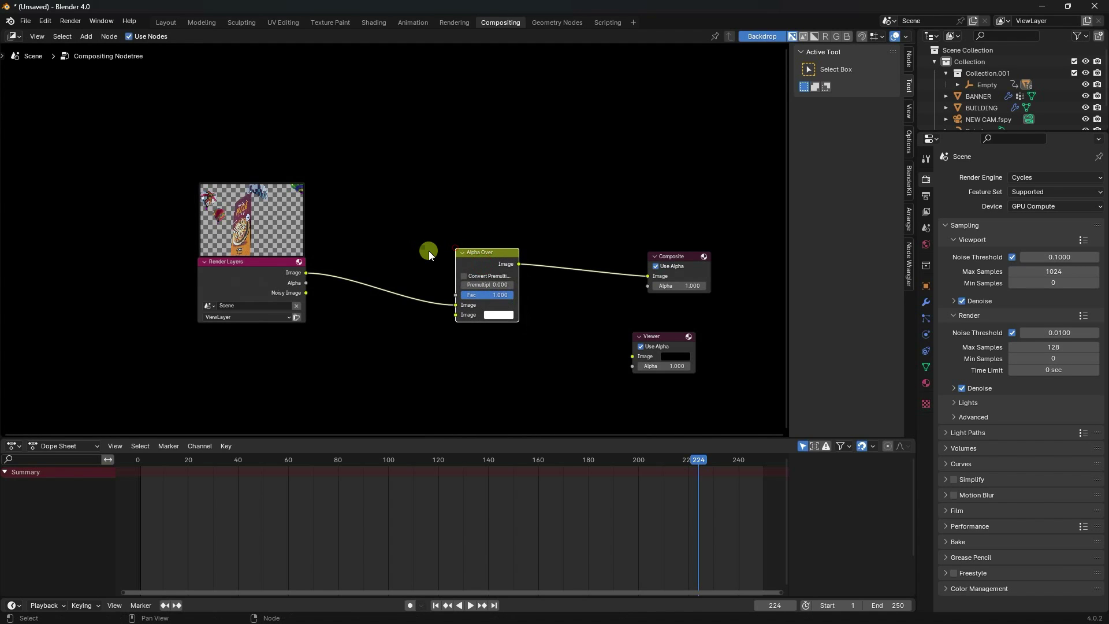
# Add an Image node above Render Layers and load Image.jpg from the Blender Banner Vfx folder on the Desktop
pyautogui.hotkey('shift', 'a')
pyautogui.click(404, 236)
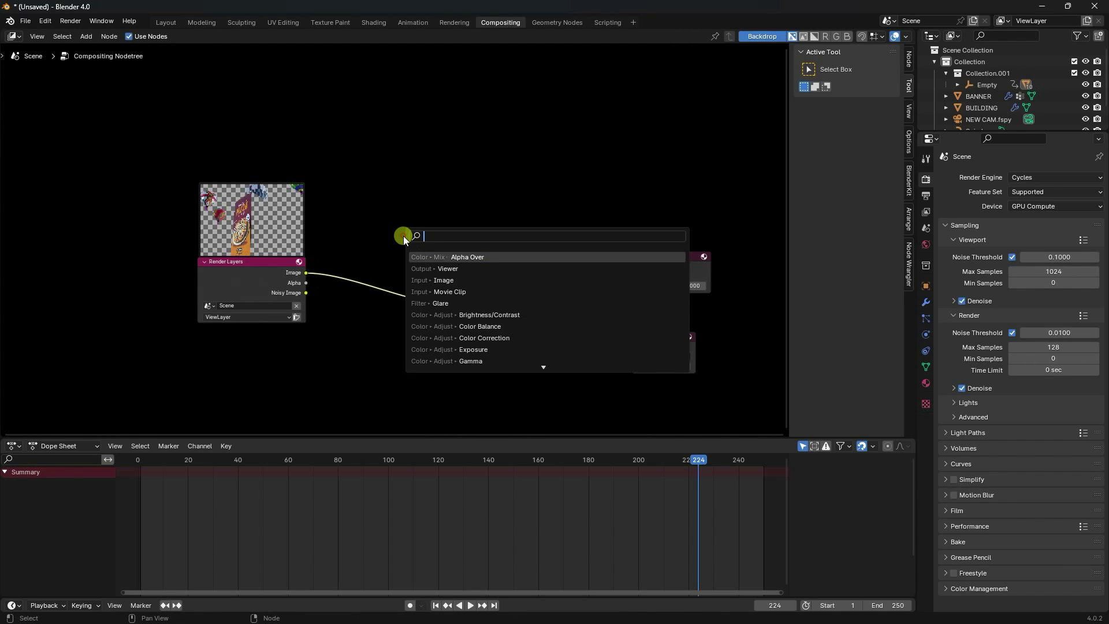
pyautogui.click(443, 282)
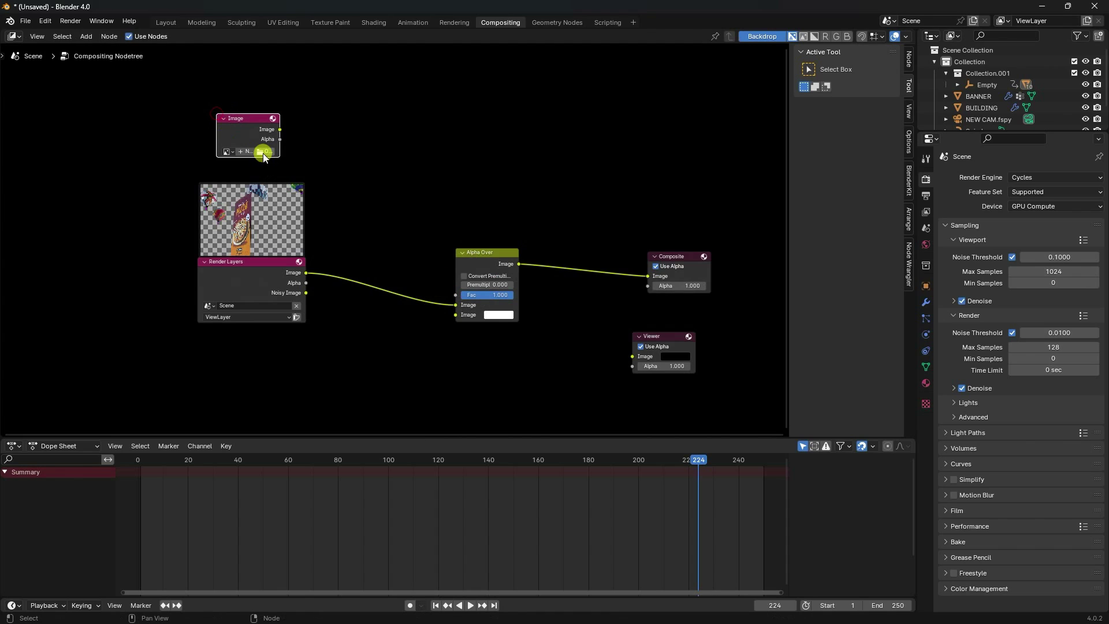
pyautogui.click(262, 154)
pyautogui.click(195, 178)
pyautogui.click(354, 167)
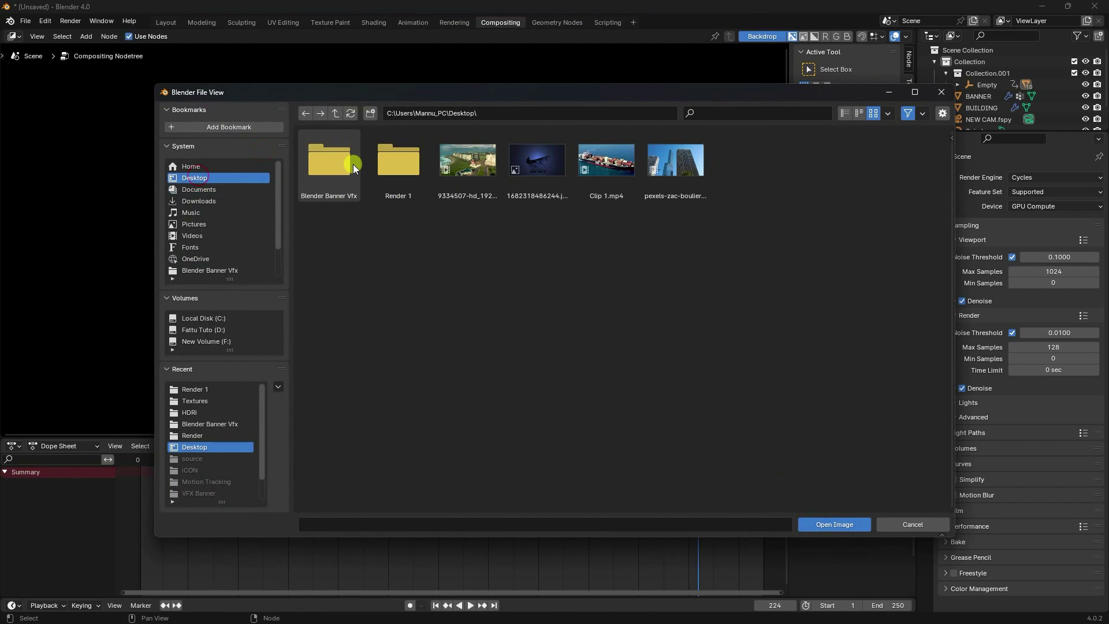
pyautogui.doubleClick(353, 167)
pyautogui.click(796, 166)
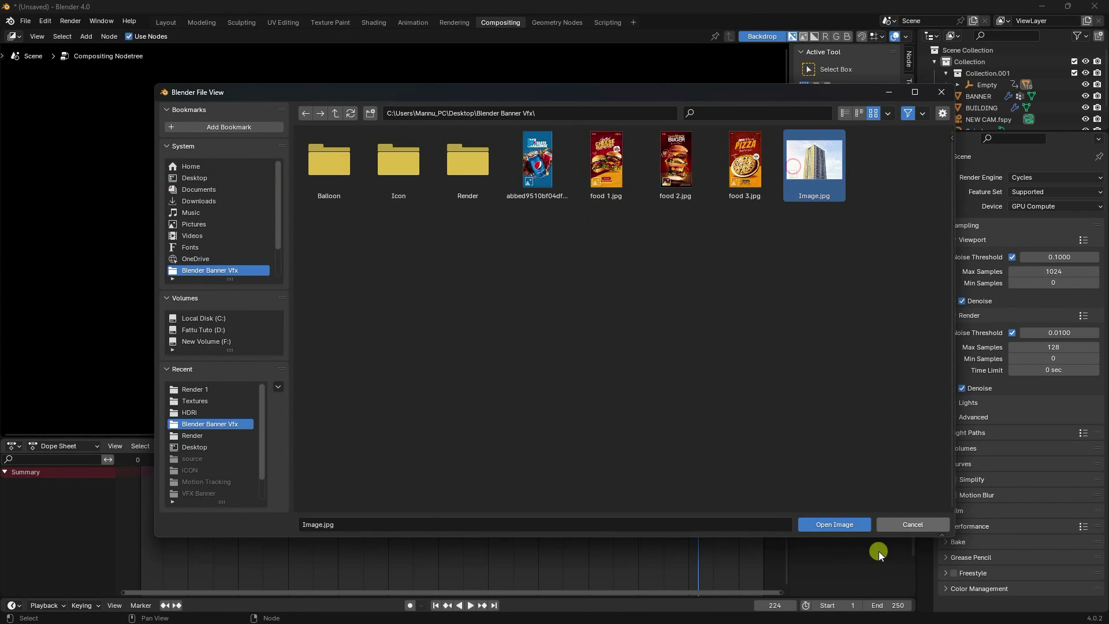
pyautogui.click(844, 525)
# Connect the building photo to Alpha Over's first image input, Render Layers to its second, and its output to the Viewer
pyautogui.moveTo(288, 134); pyautogui.dragTo(456, 304)
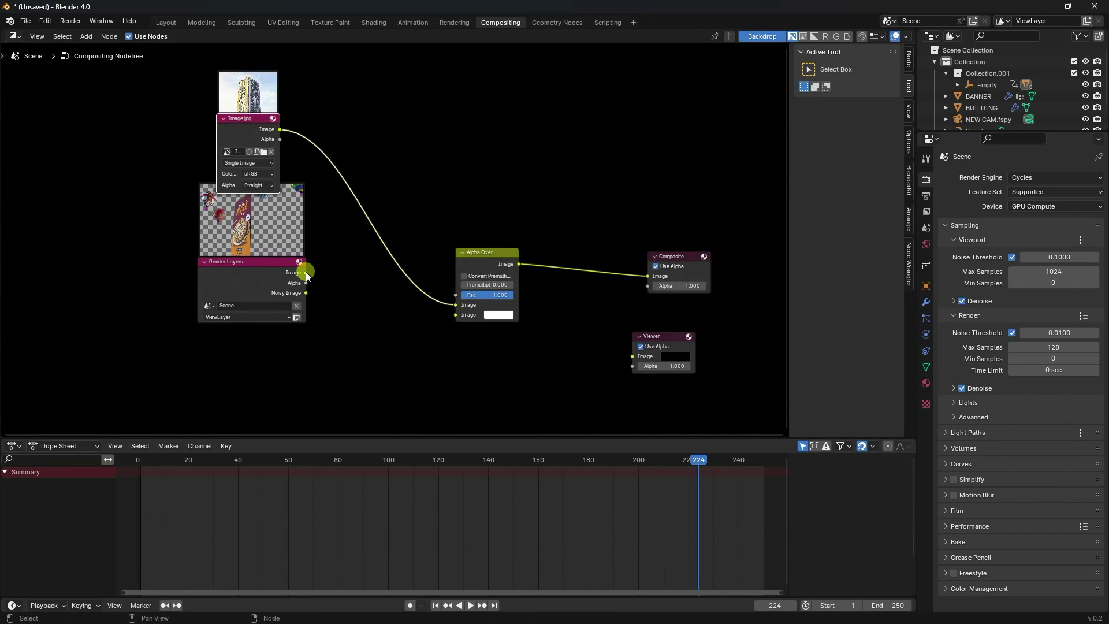
pyautogui.moveTo(307, 272); pyautogui.dragTo(455, 315)
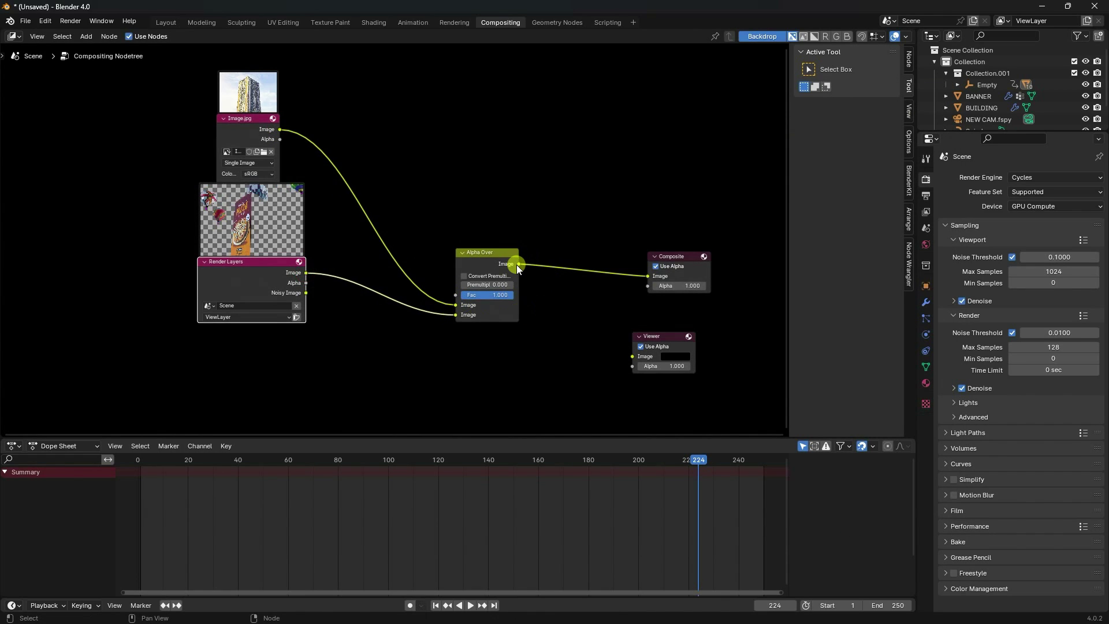
pyautogui.moveTo(515, 263); pyautogui.dragTo(633, 356)
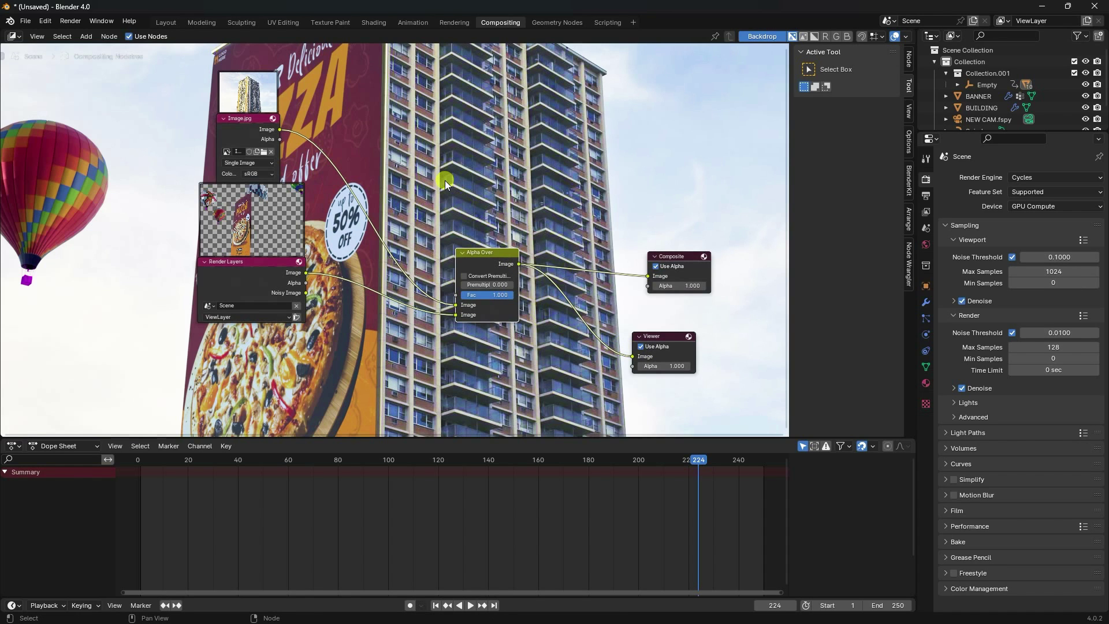
pyautogui.press('v')
pyautogui.press('v')
pyautogui.press('v')
pyautogui.press('v')
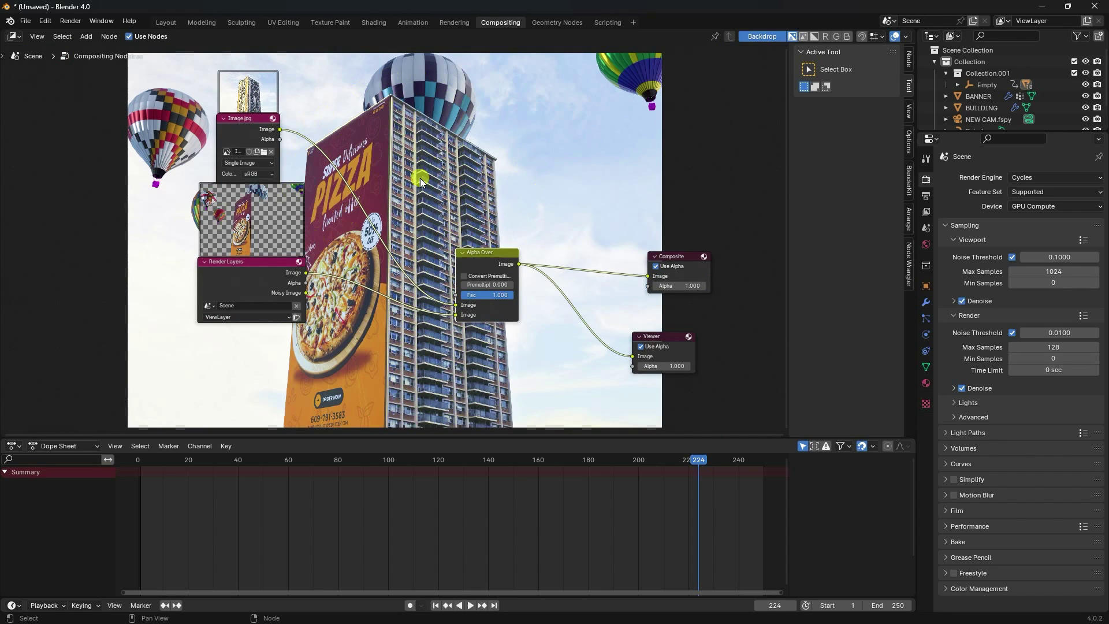
# Return to the Layout workspace, go to frame 1, and start rendering the animation
pyautogui.click(168, 24)
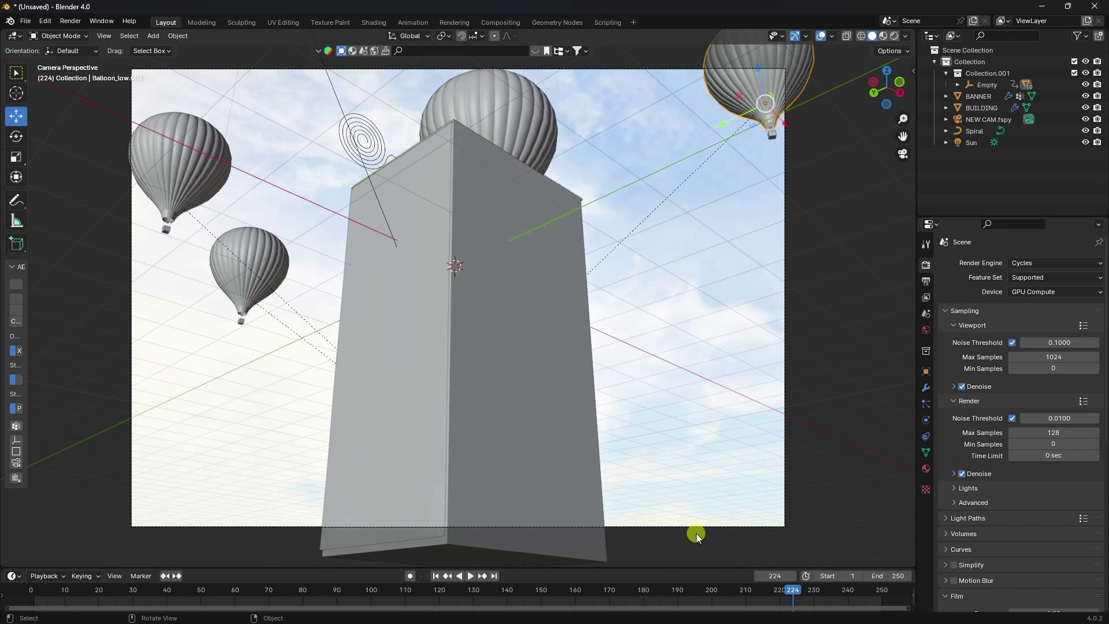
pyautogui.click(436, 577)
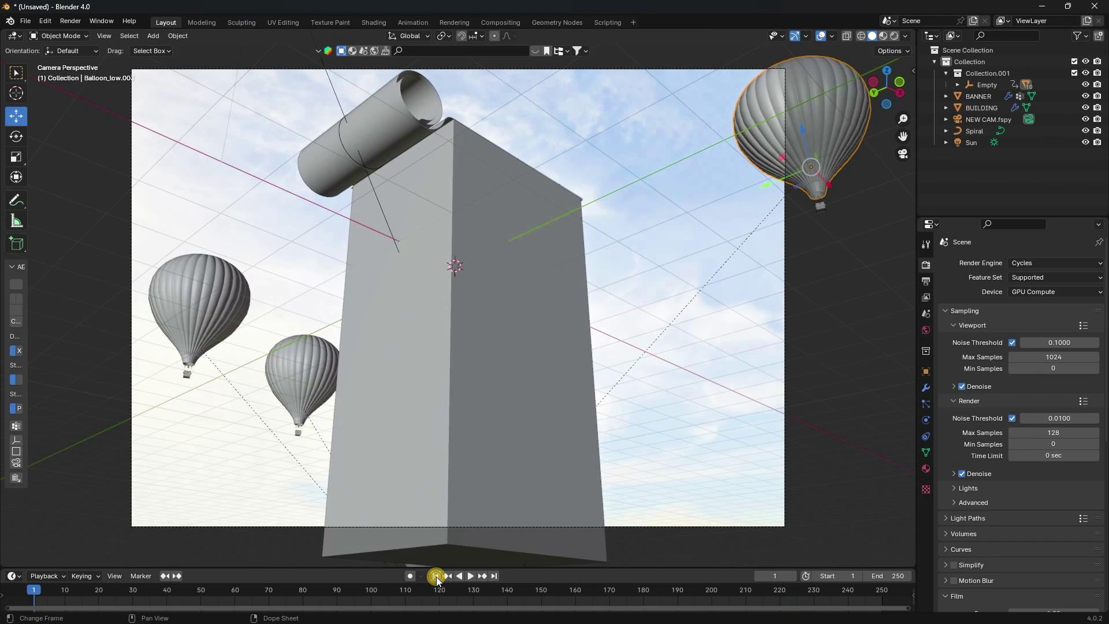
pyautogui.click(70, 22)
pyautogui.click(86, 46)
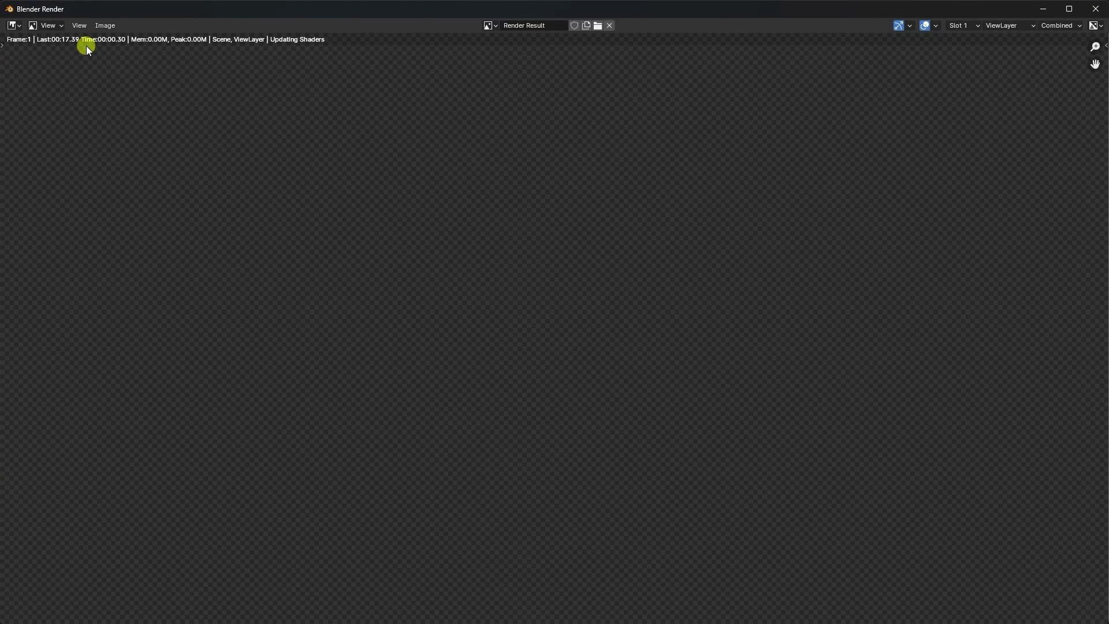